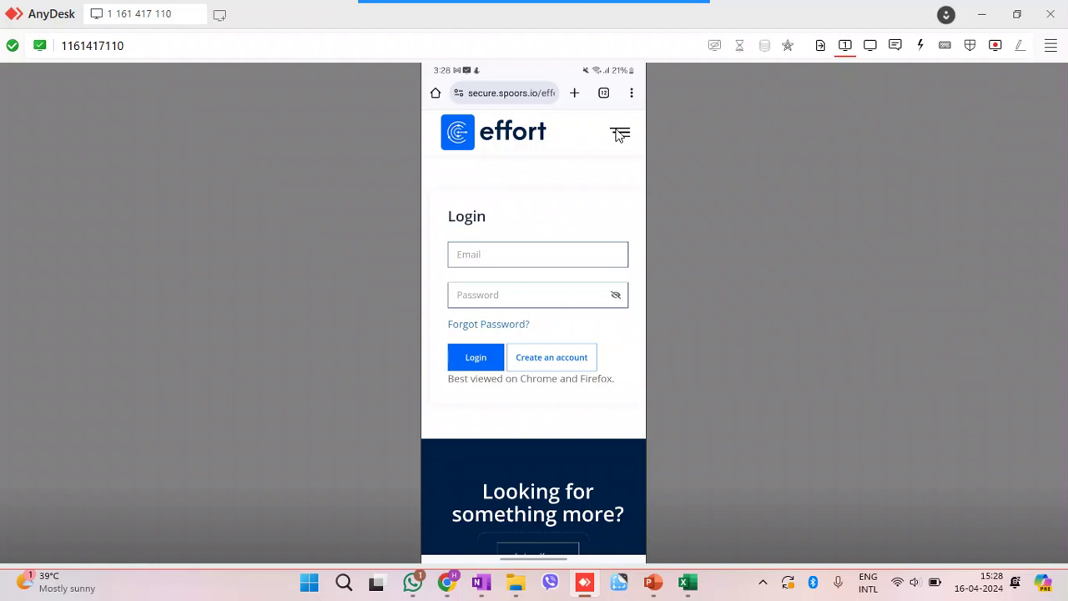
Log in to Effort Web Lite with the saved account credentials and begin the attendance sign-in
left_click(504, 255)
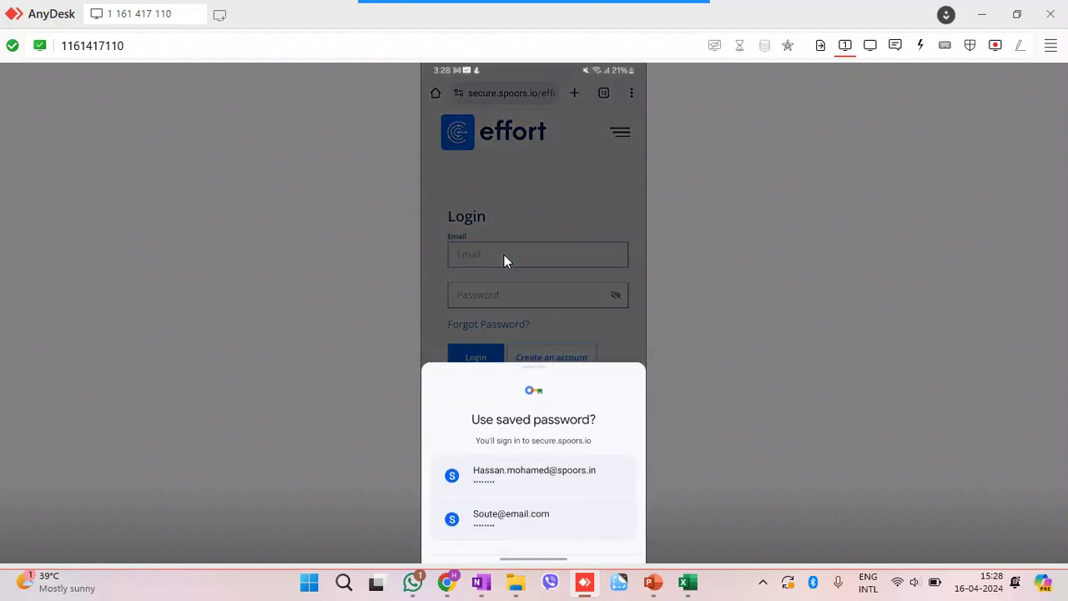
left_click(476, 472)
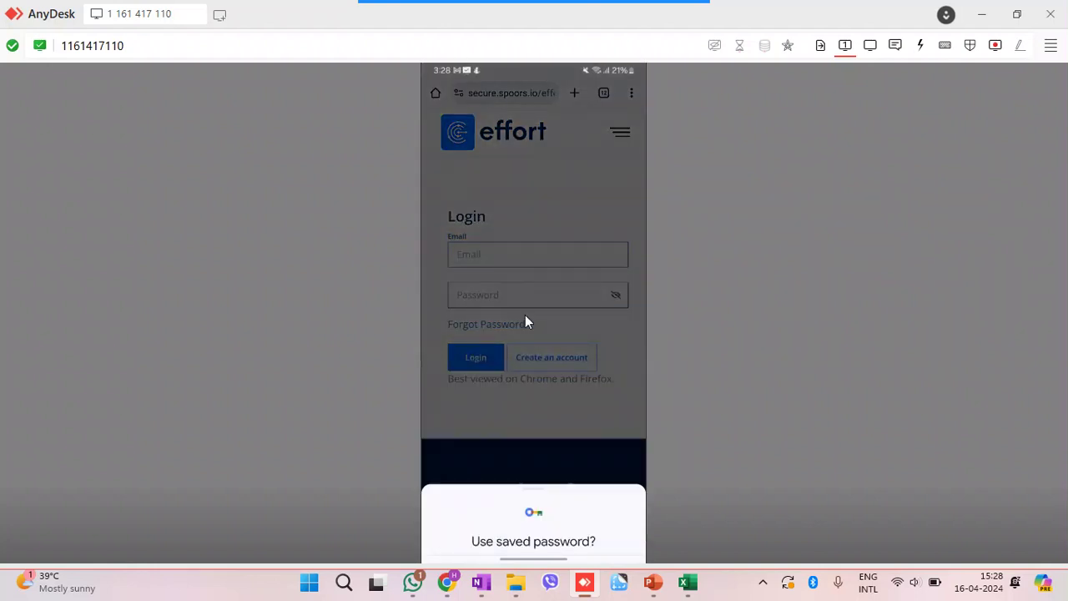
left_click(482, 359)
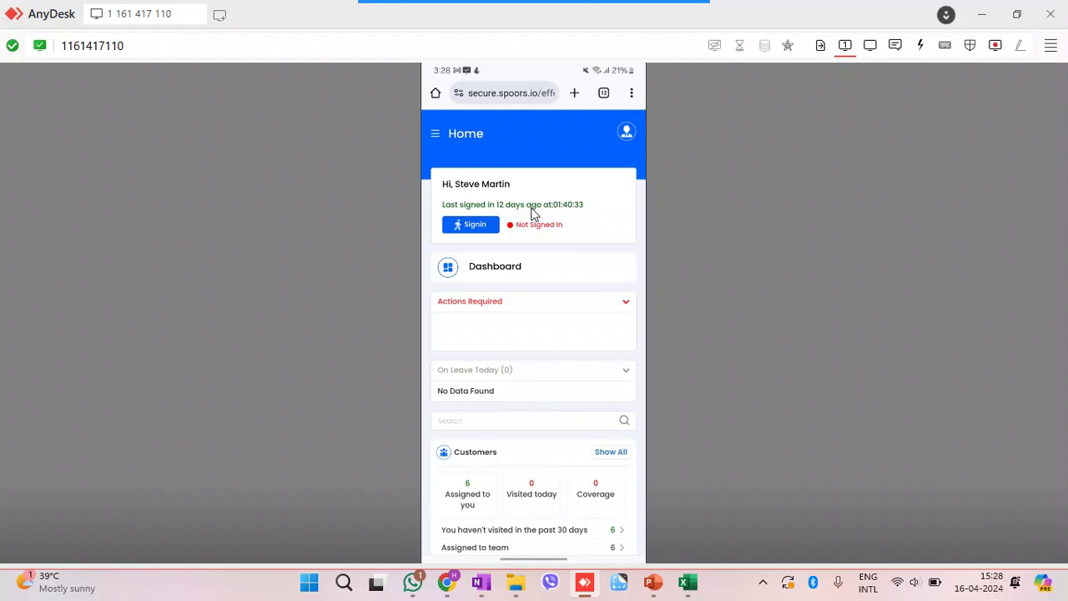
left_click(478, 231)
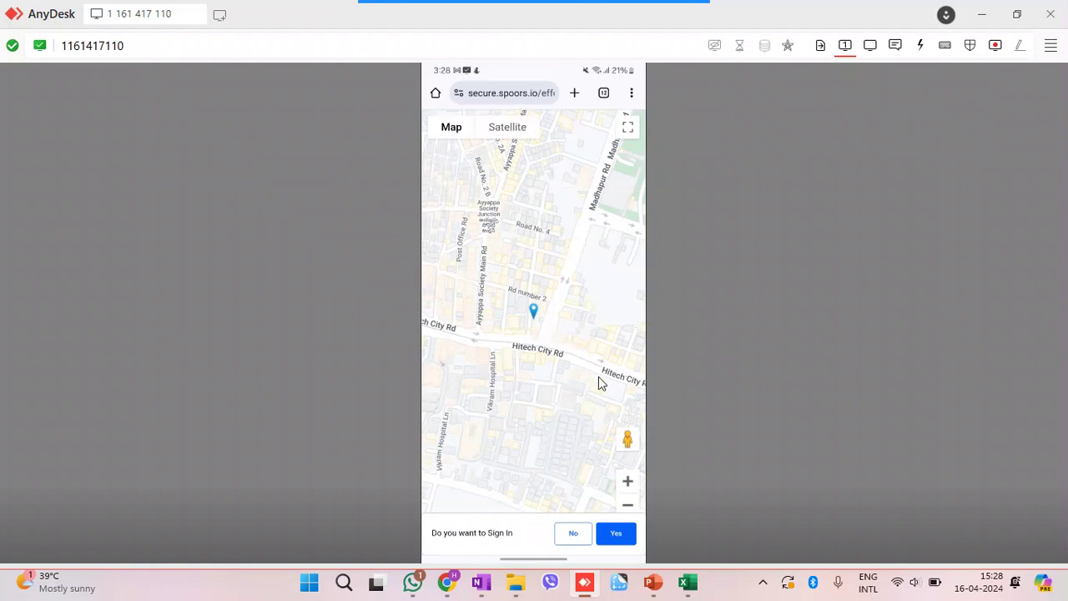
Confirm the attendance sign-in at the current location and scroll through the Home dashboard
left_click(619, 538)
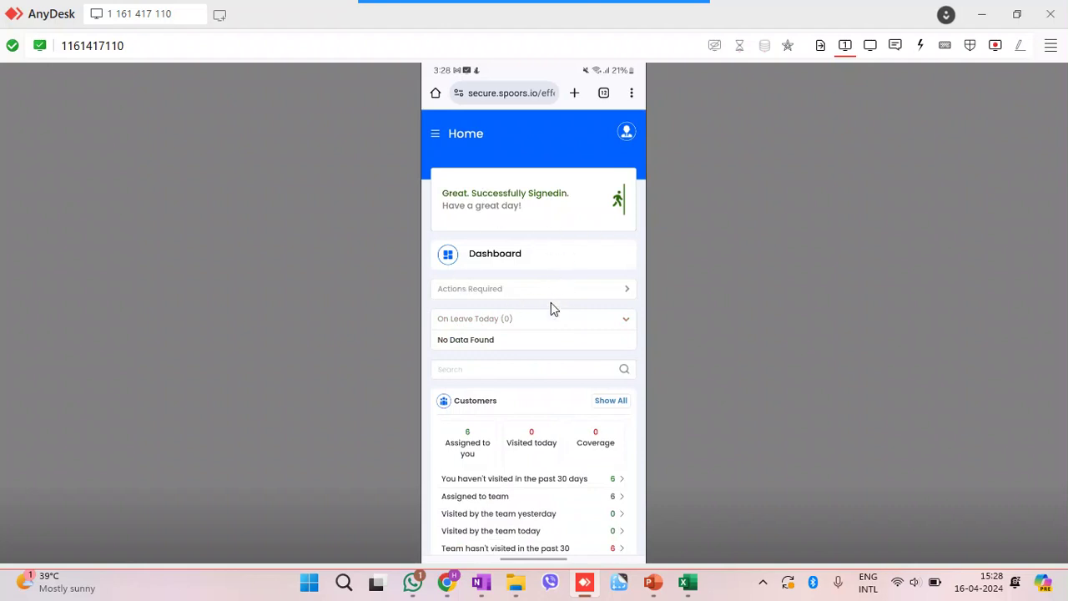
scroll(512, 383, "down", 3)
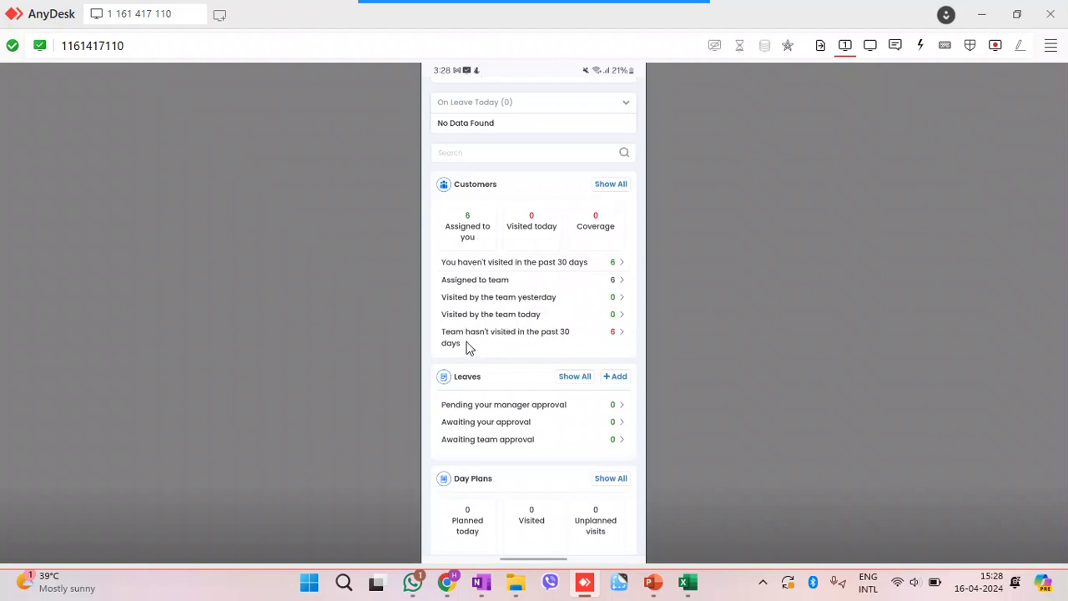
left_click(619, 335)
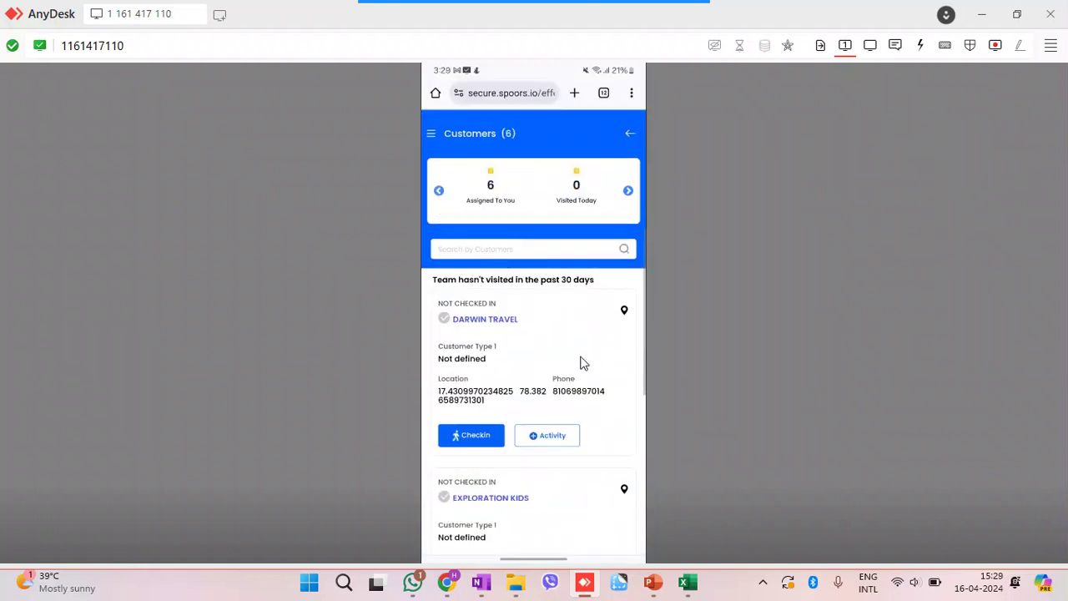
scroll(581, 357, "down", 1)
scroll(582, 363, "up", 2)
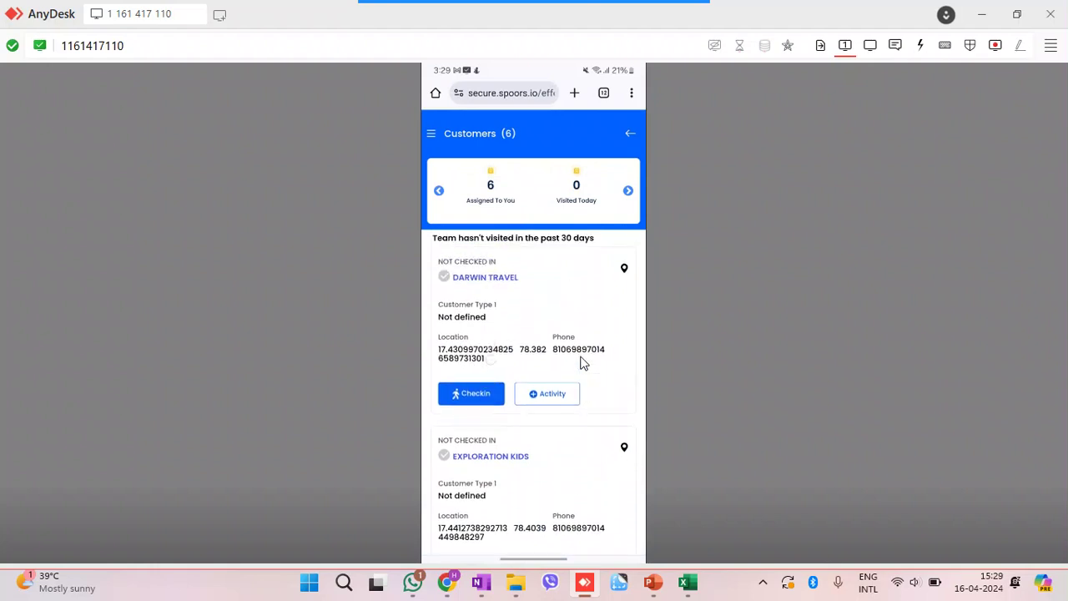
scroll(581, 363, "down", 2)
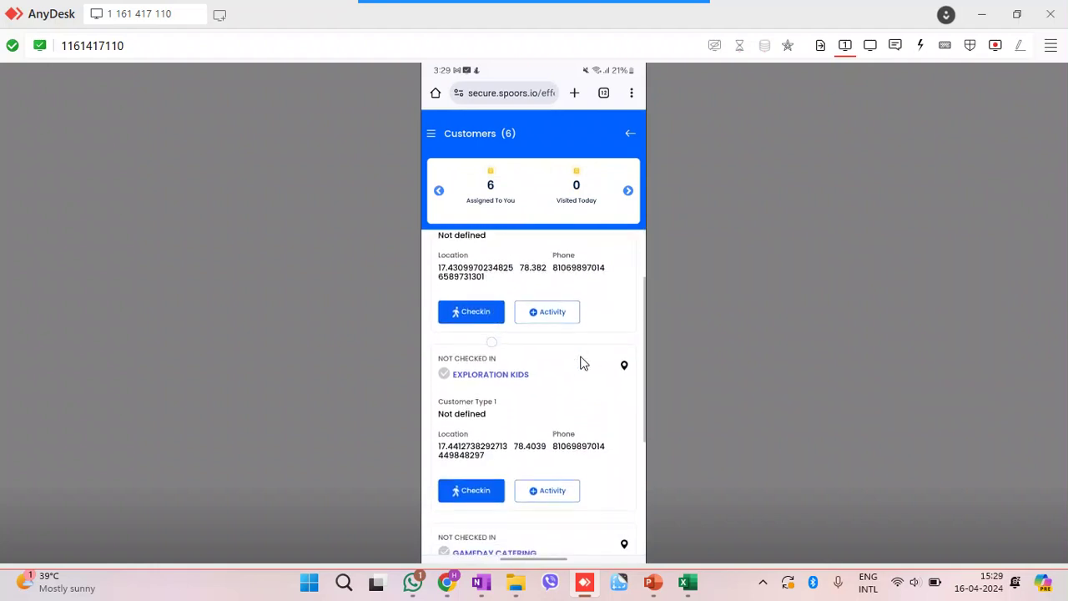
scroll(582, 363, "down", 1)
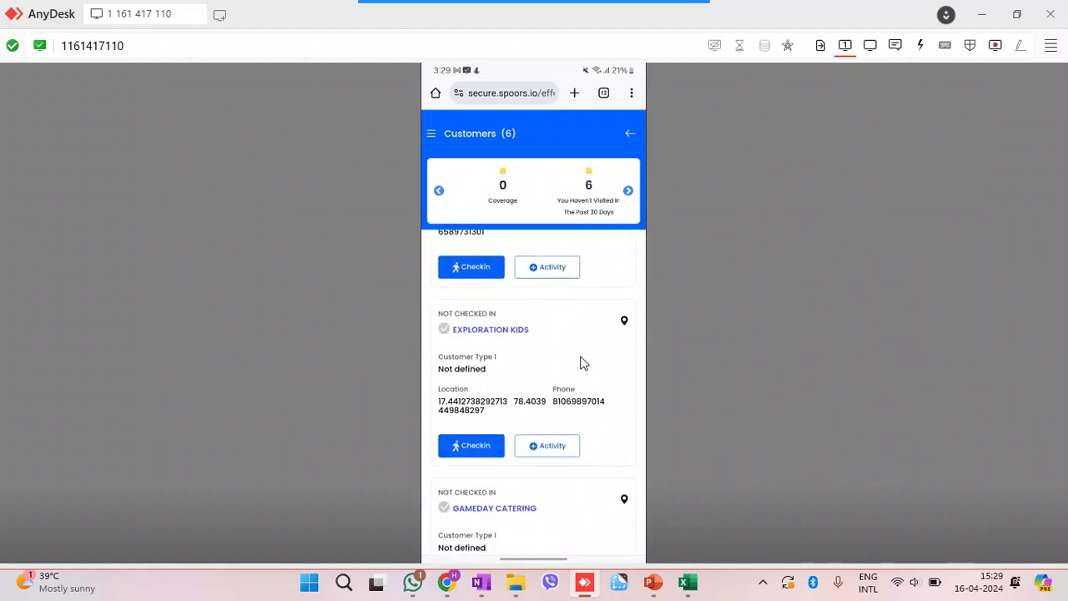
scroll(582, 363, "down", 2)
scroll(582, 363, "down", 5)
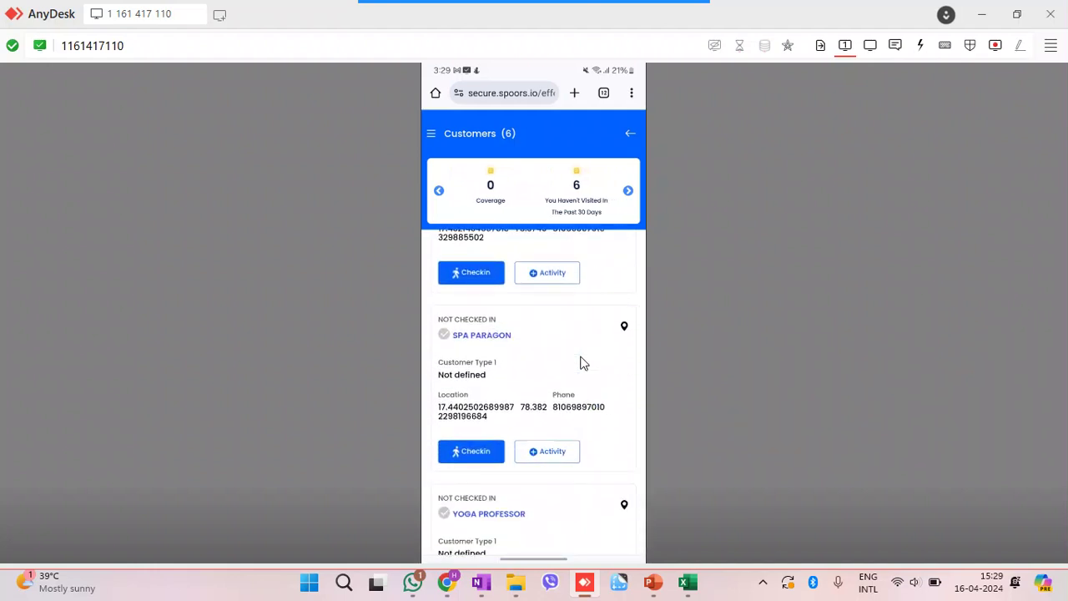
scroll(582, 363, "down", 3)
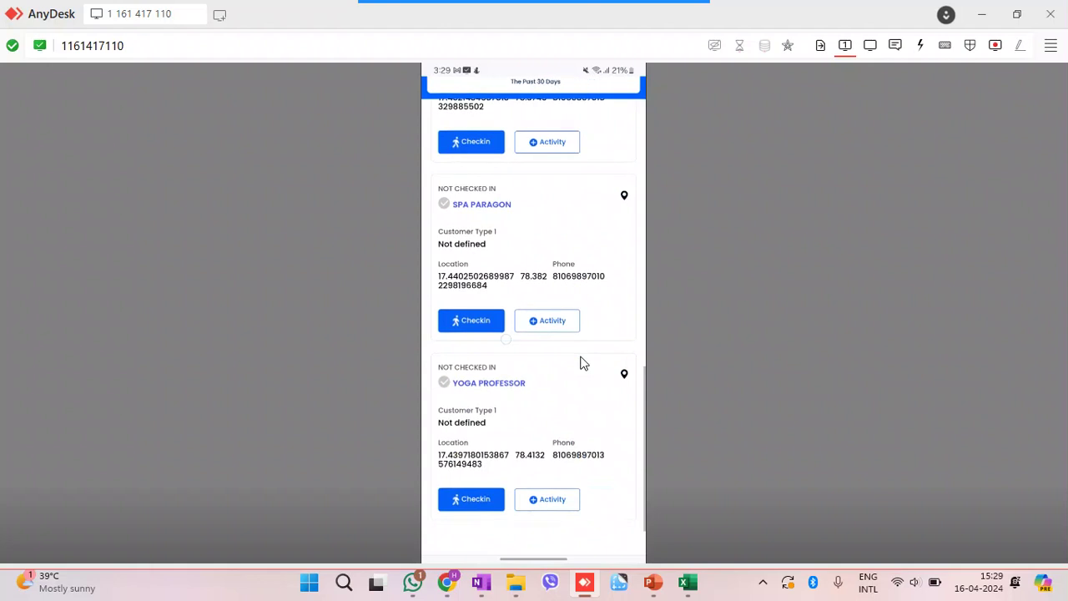
scroll(582, 363, "up", 10)
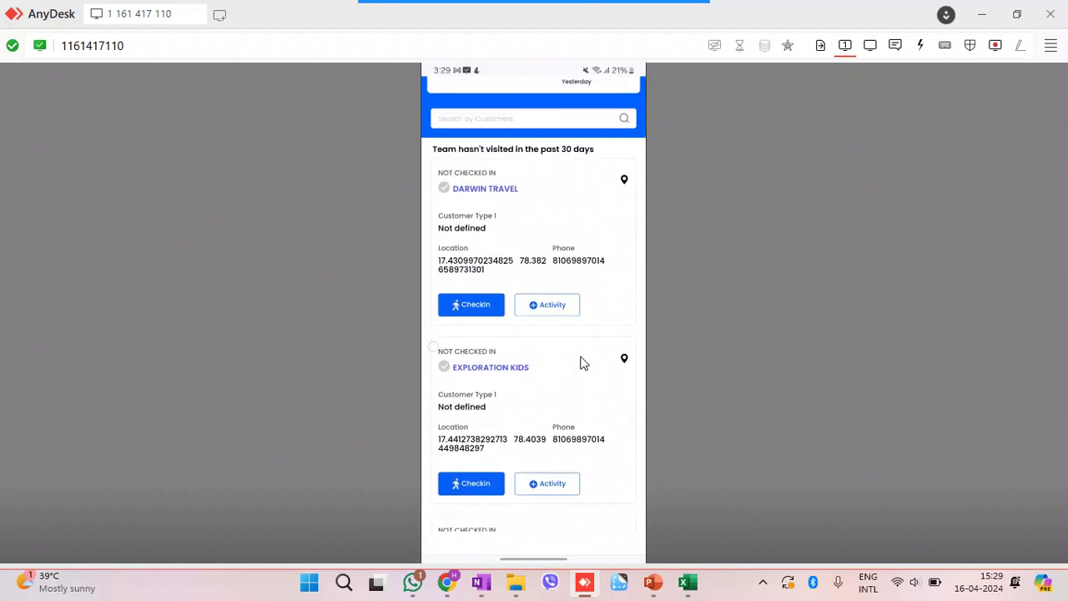
scroll(582, 363, "up", 3)
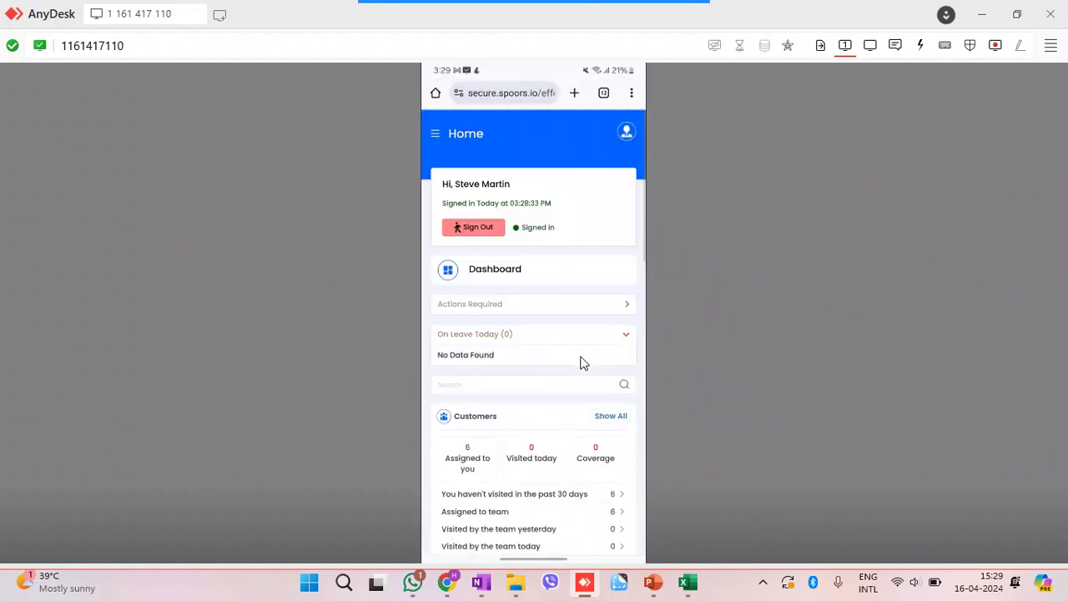
scroll(581, 364, "down", 3)
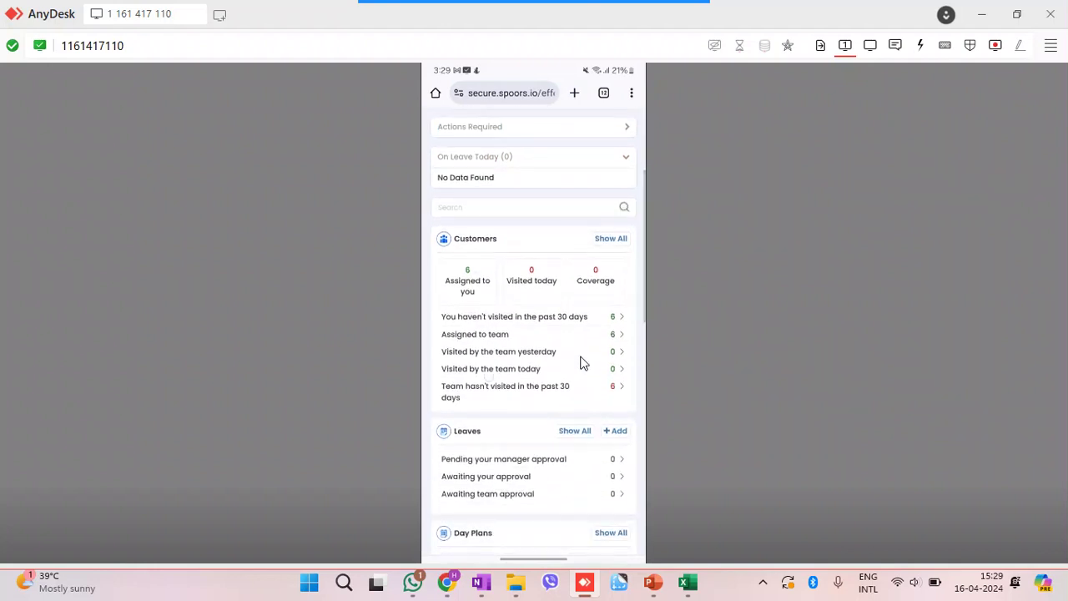
scroll(582, 363, "down", 3)
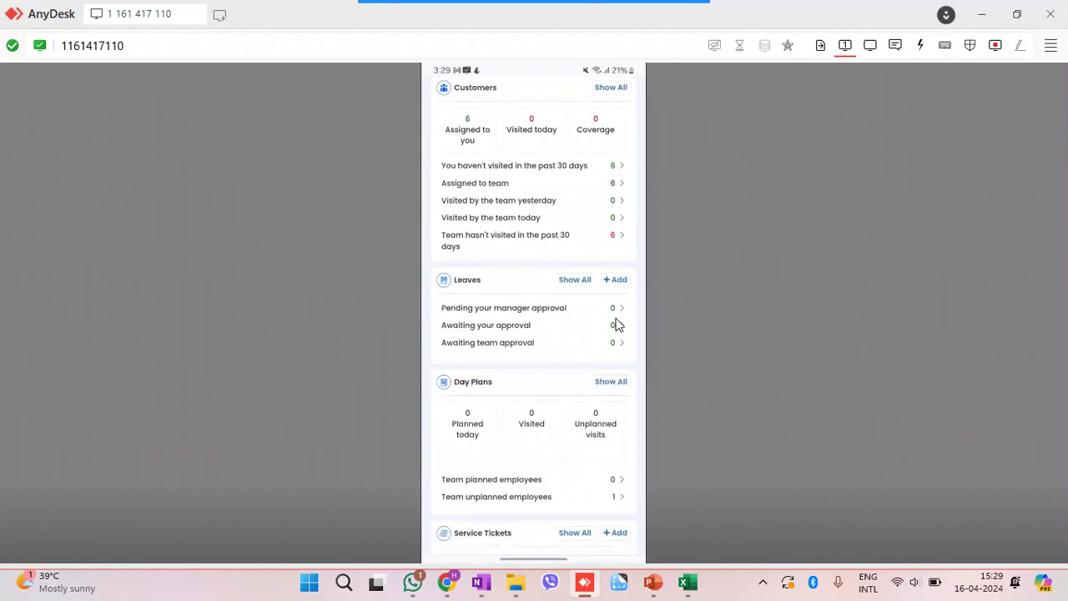
scroll(610, 357, "down", 3)
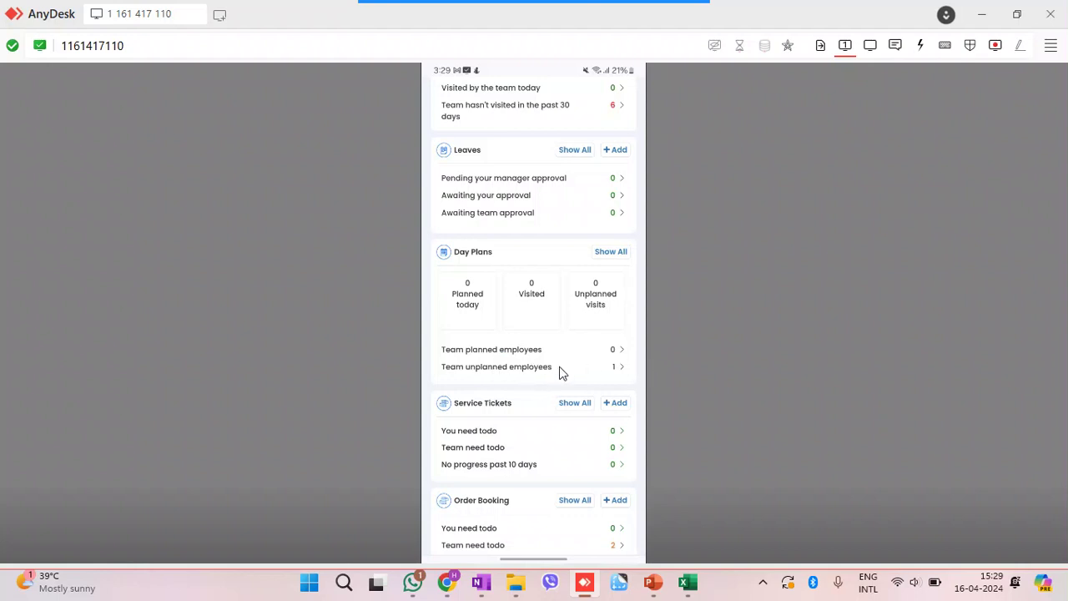
scroll(615, 372, "down", 3)
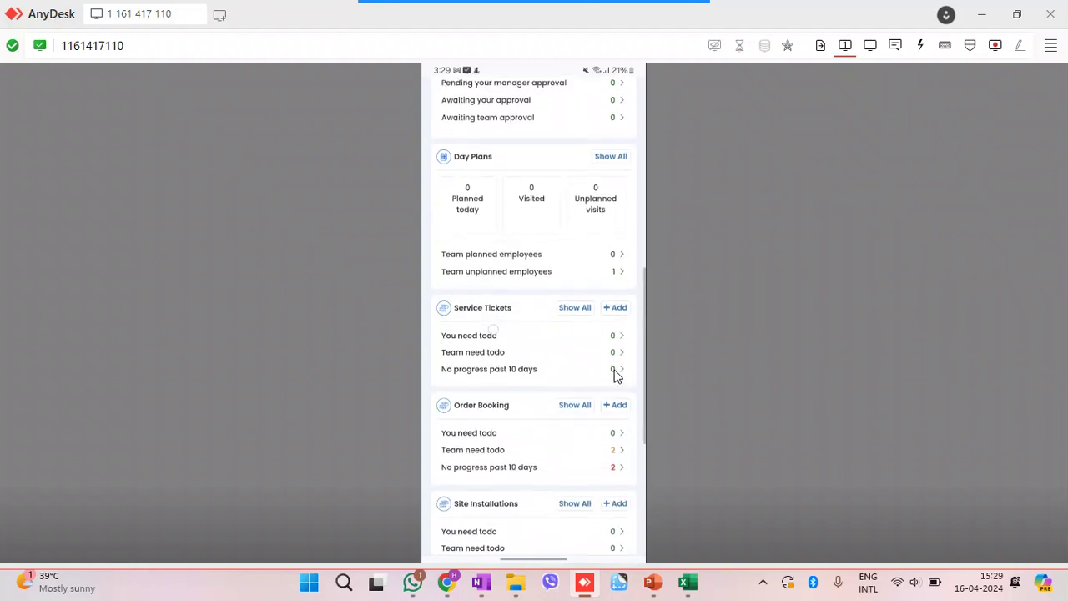
scroll(537, 411, "down", 7)
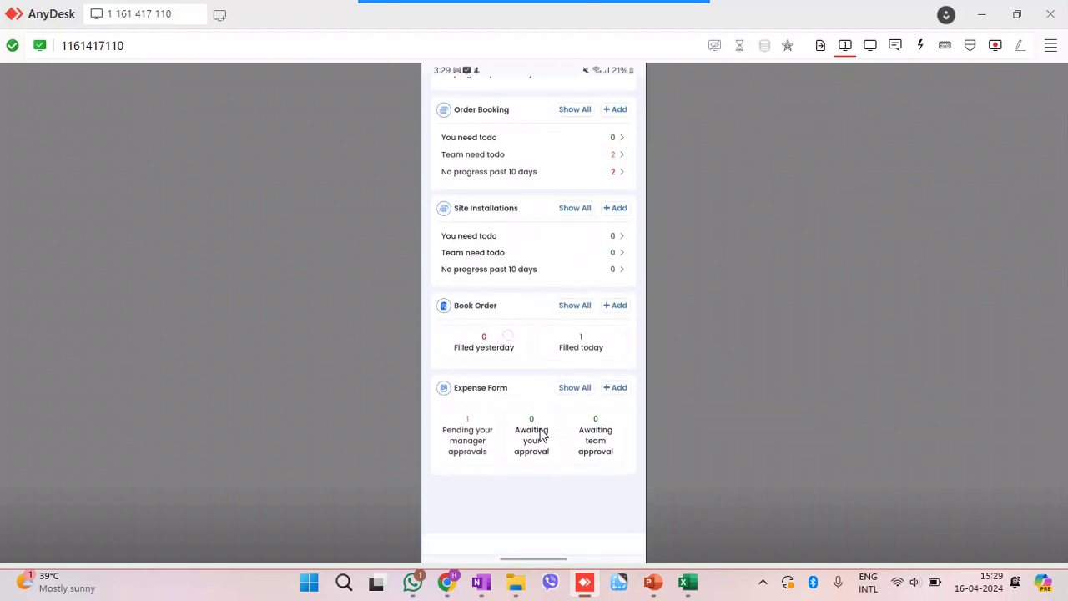
scroll(541, 434, "up", 15)
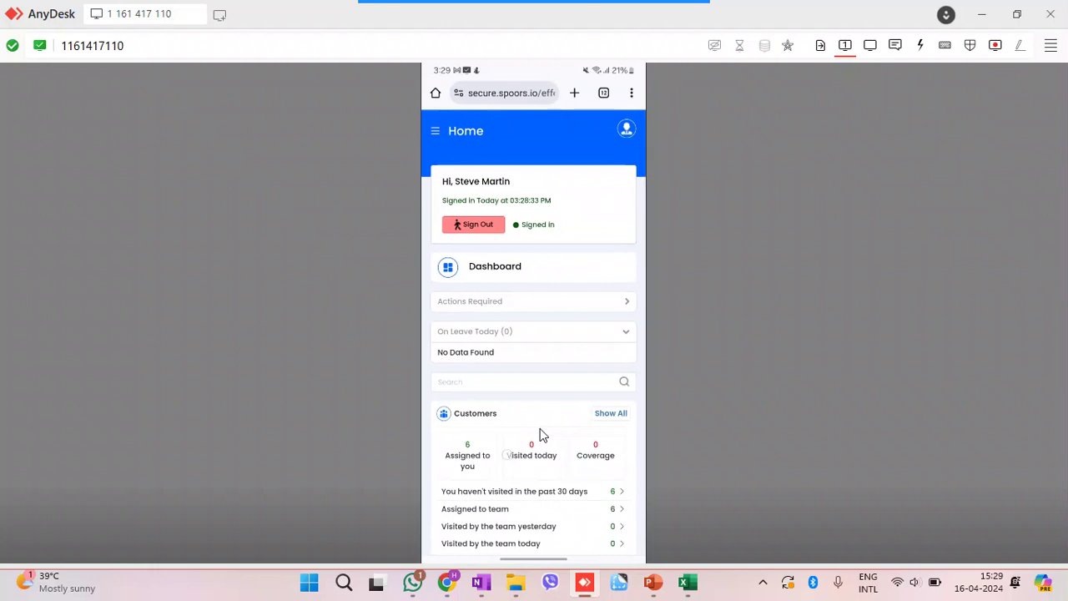
scroll(540, 435, "down", 4)
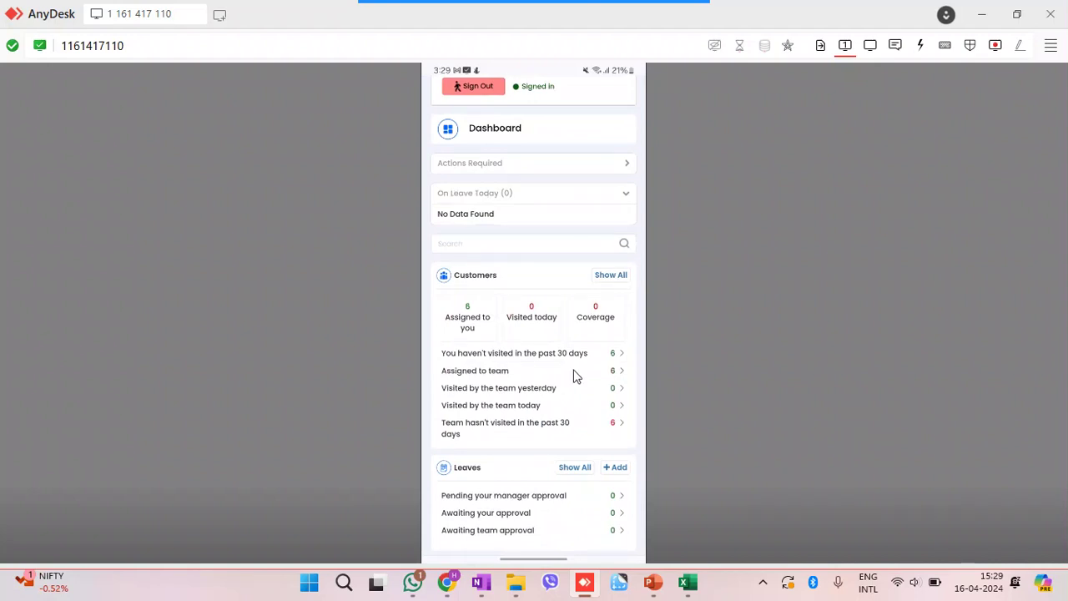
Review the Web Lite dashboard, then return to the PowerPoint Enhancements slide
scroll(574, 377, "down", 5)
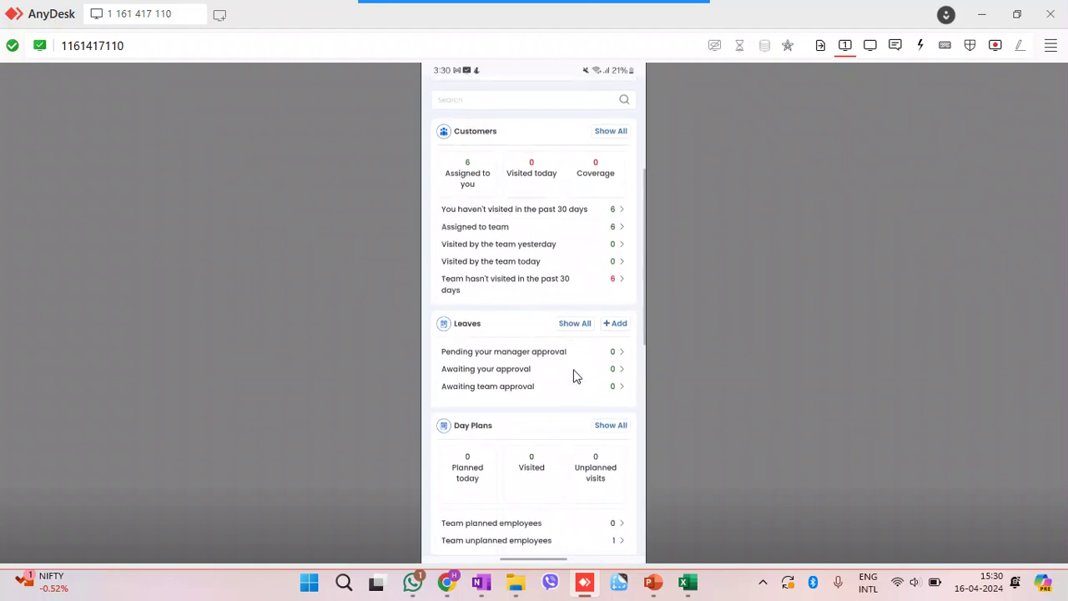
scroll(574, 377, "down", 5)
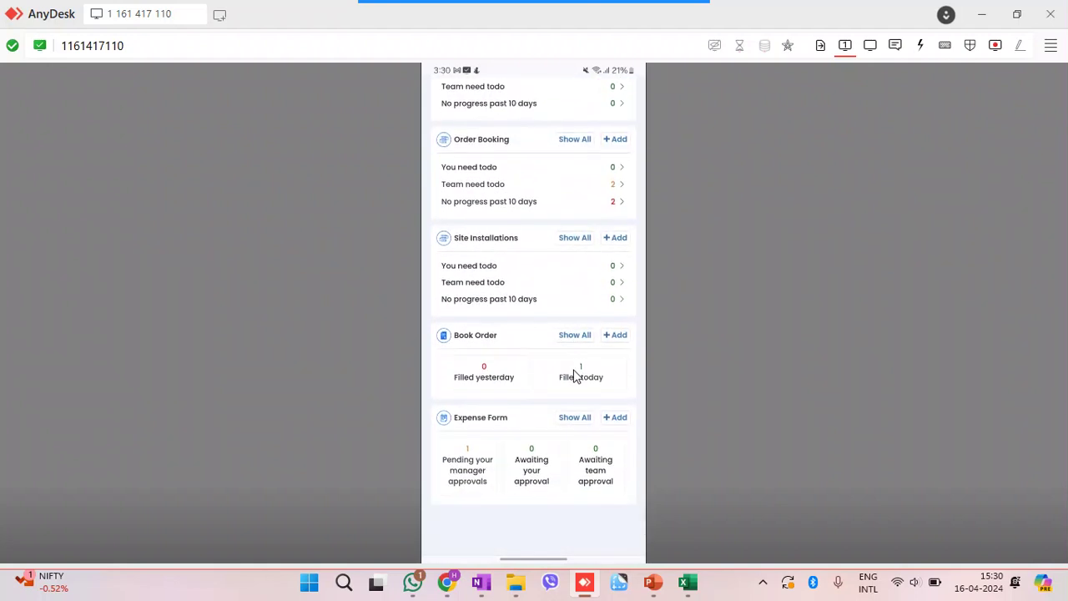
scroll(574, 377, "up", 10)
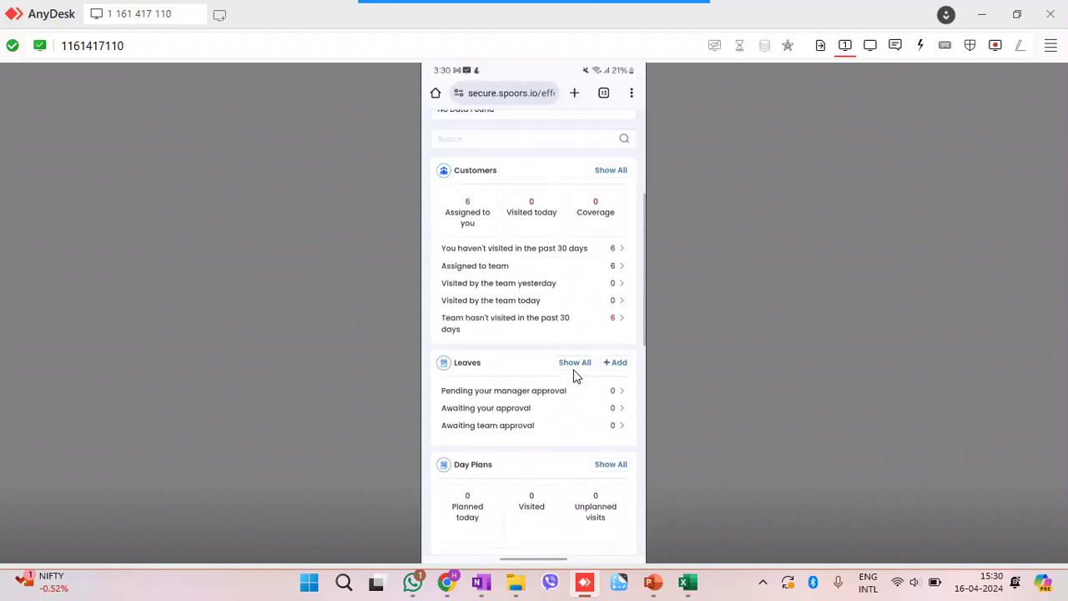
scroll(574, 377, "up", 2)
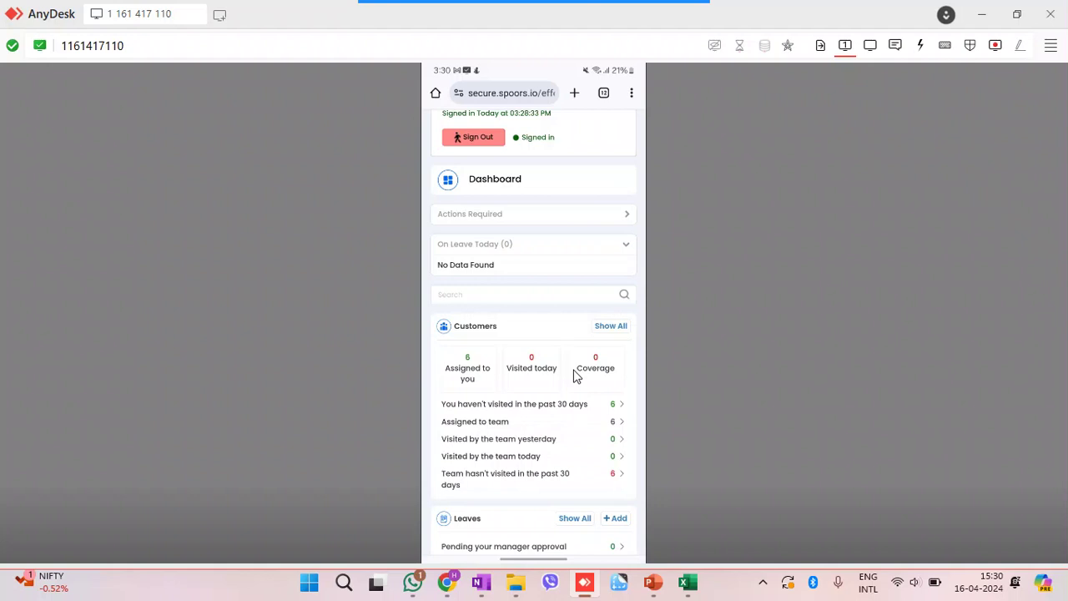
scroll(573, 377, "up", 2)
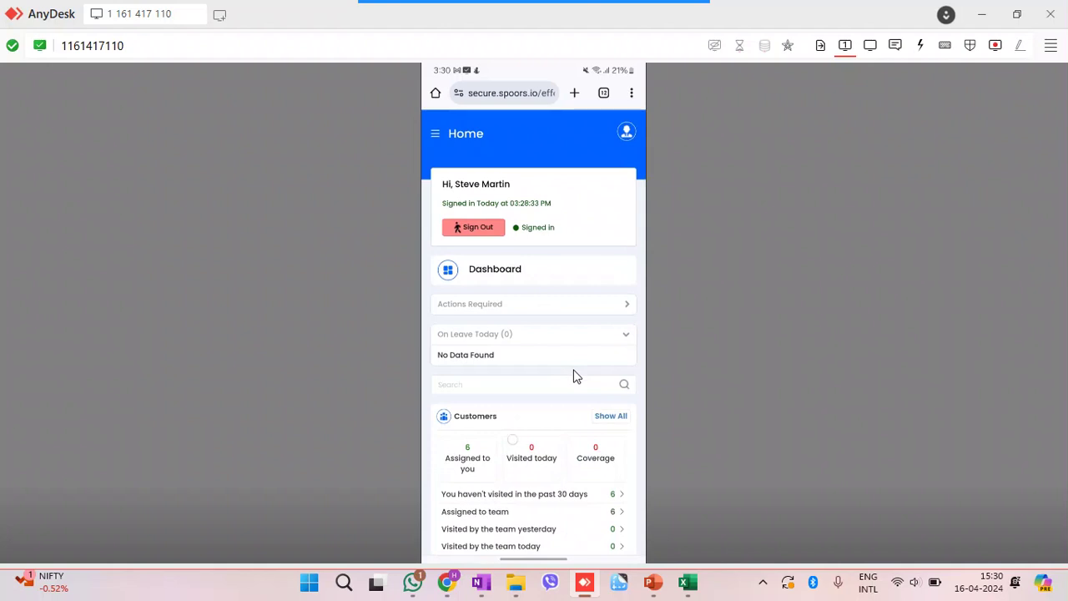
scroll(573, 378, "down", 3)
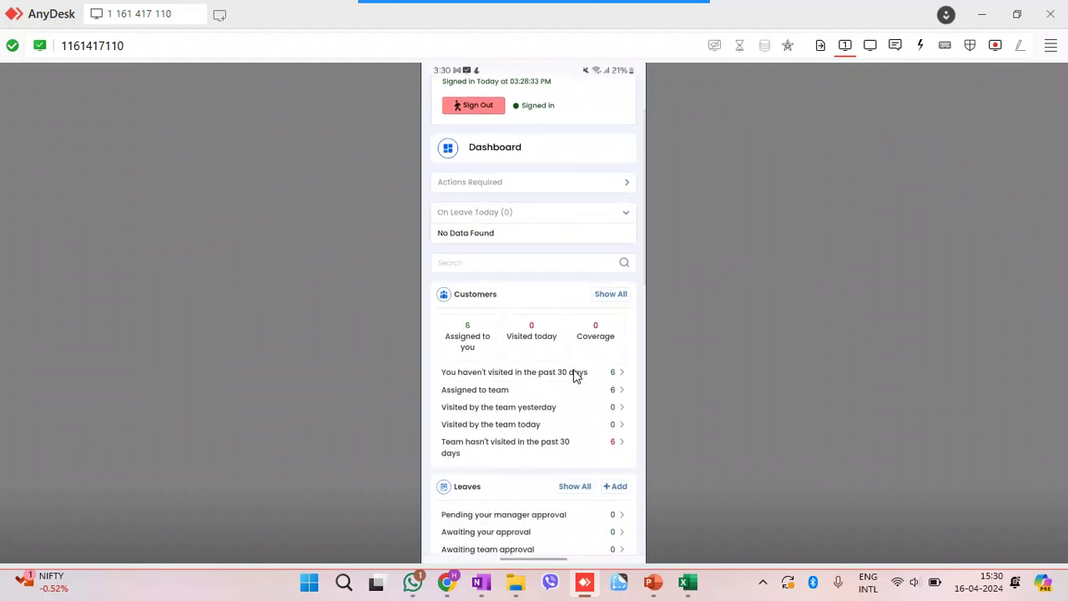
scroll(574, 377, "down", 1)
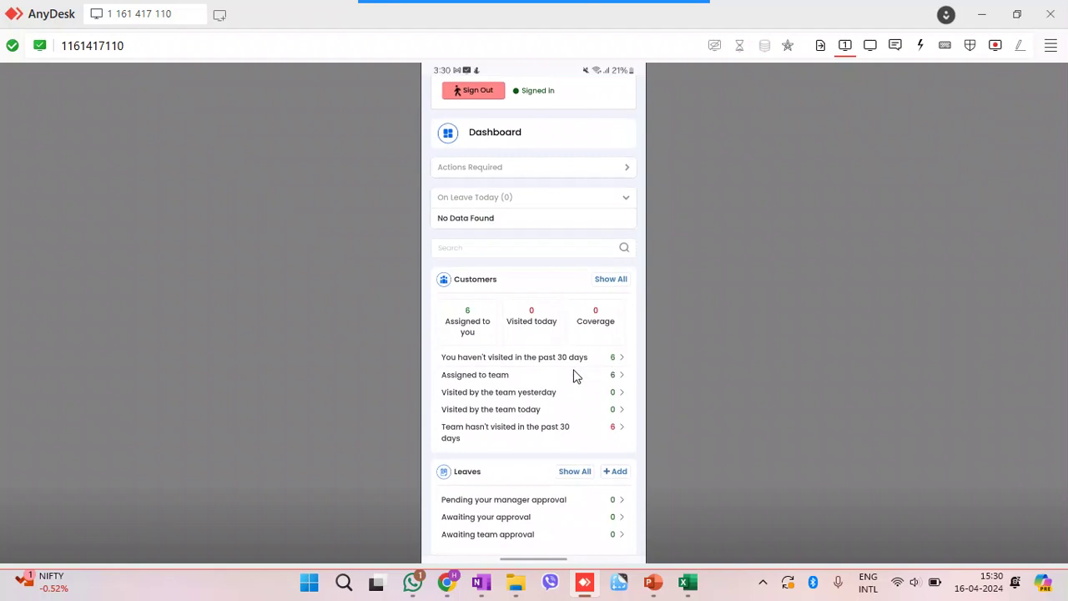
left_click(654, 583)
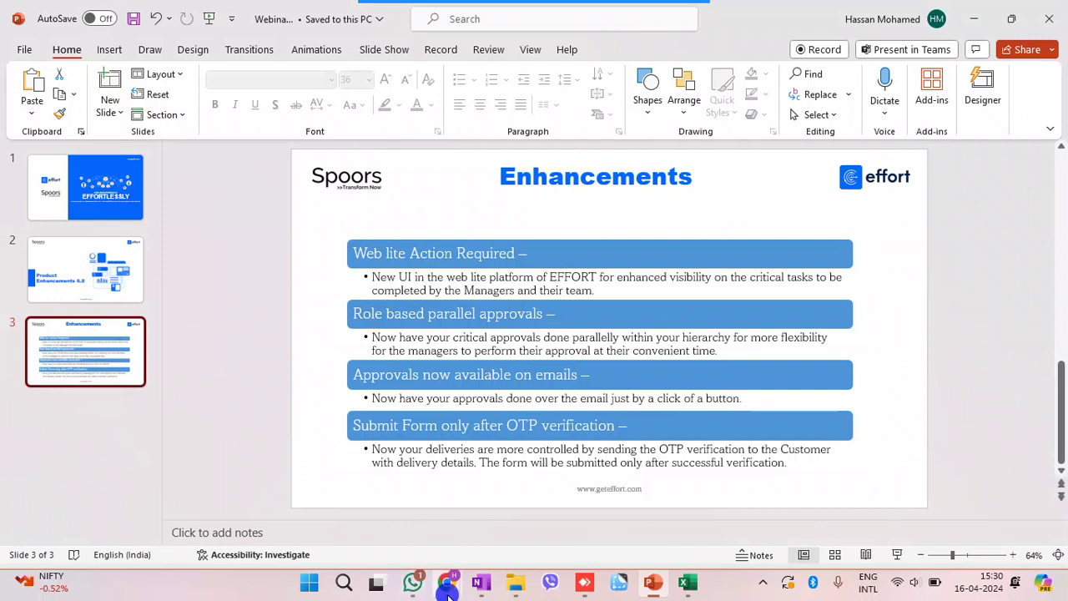
Go to geteffort.com and bring up the Effort login page in a new tab
mouse_move(447, 582)
left_click(503, 499)
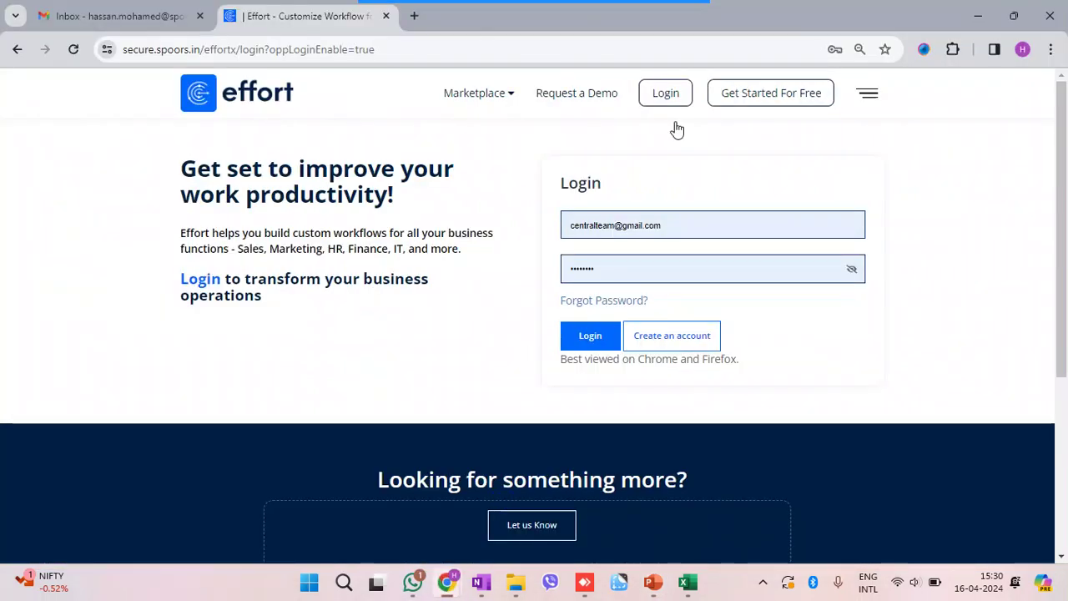
left_click(305, 50)
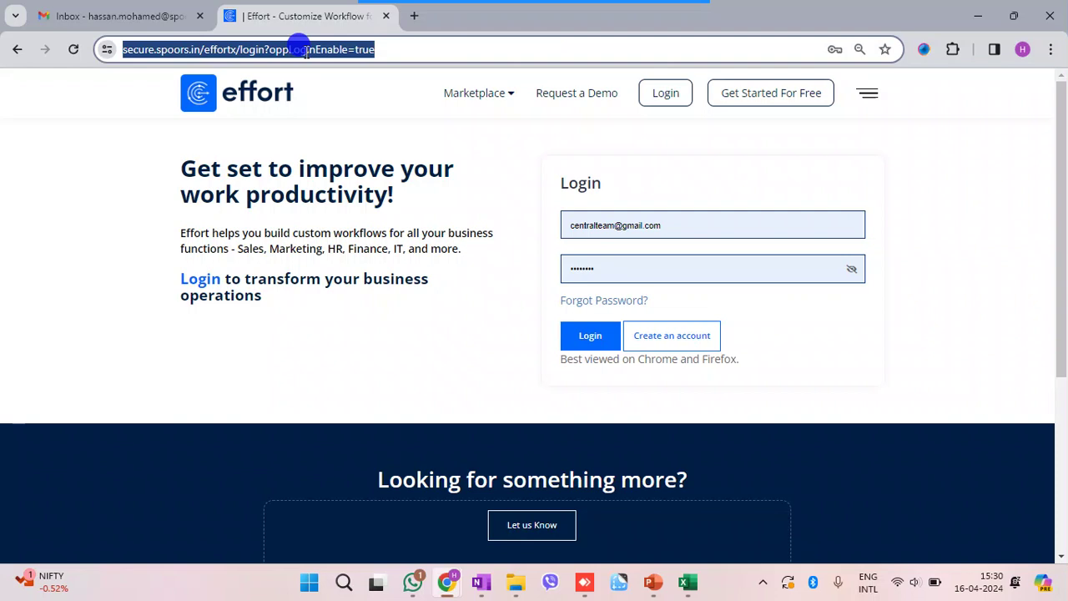
type("get")
key("Return")
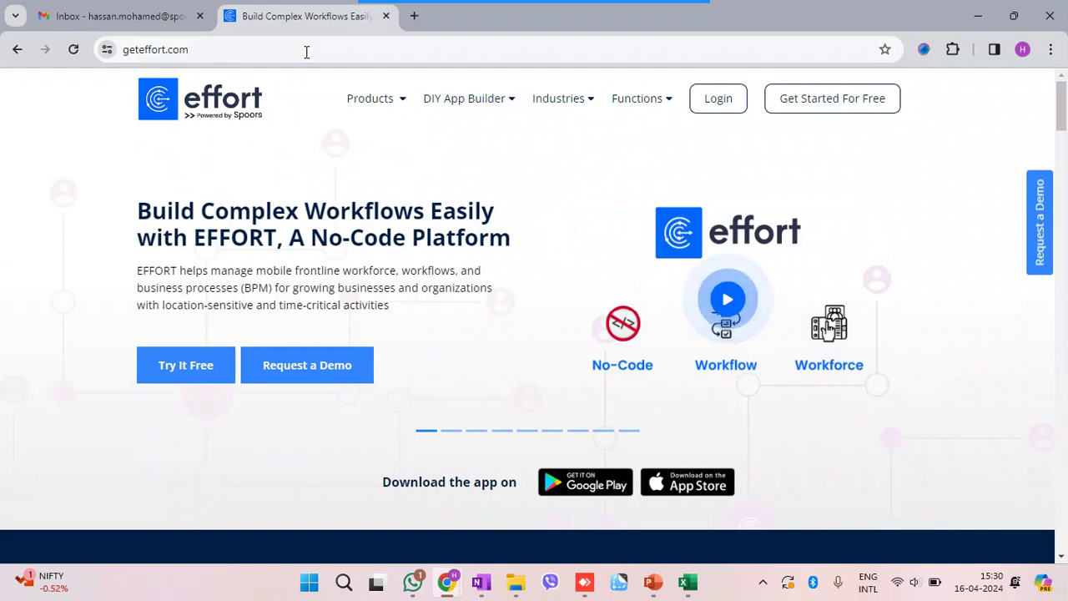
left_click(710, 98)
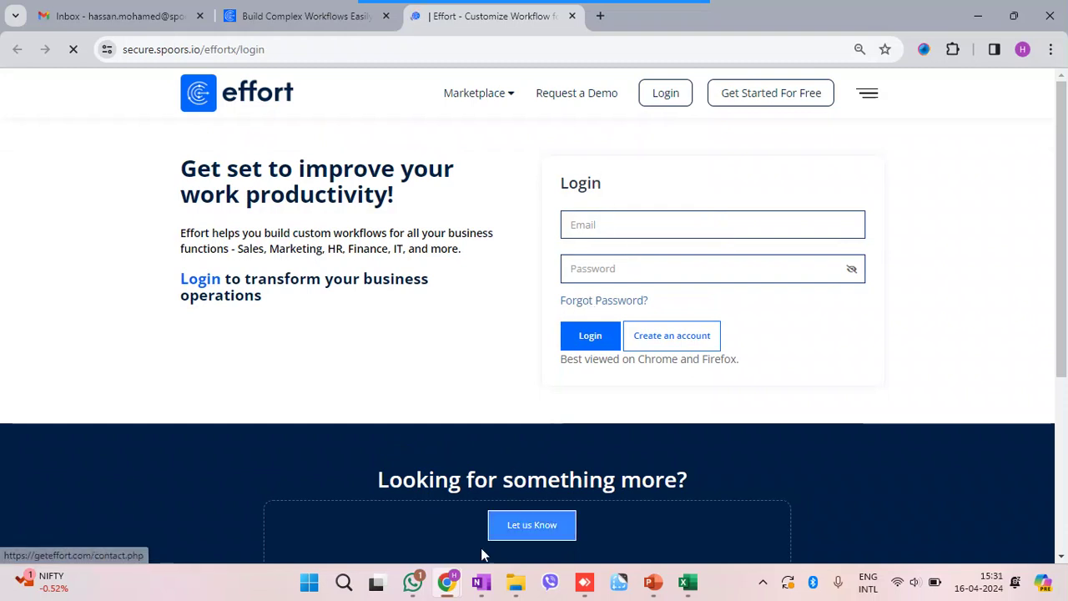
Sign in with the demo admin e-mail and password copied from OneNote
left_click(481, 581)
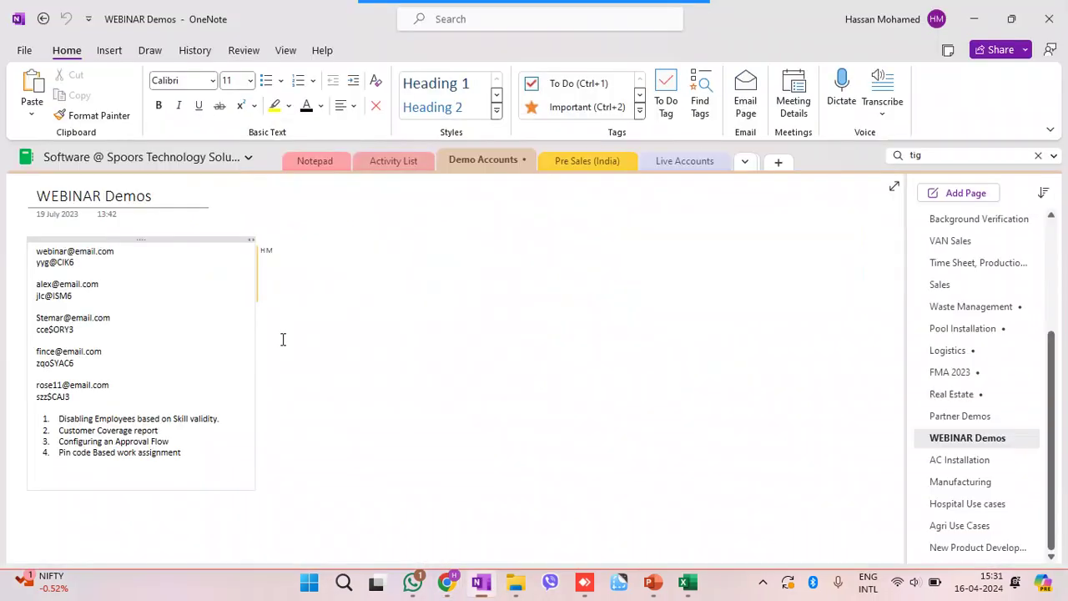
triple_click(77, 250)
key("ctrl+c")
key("alt+Tab")
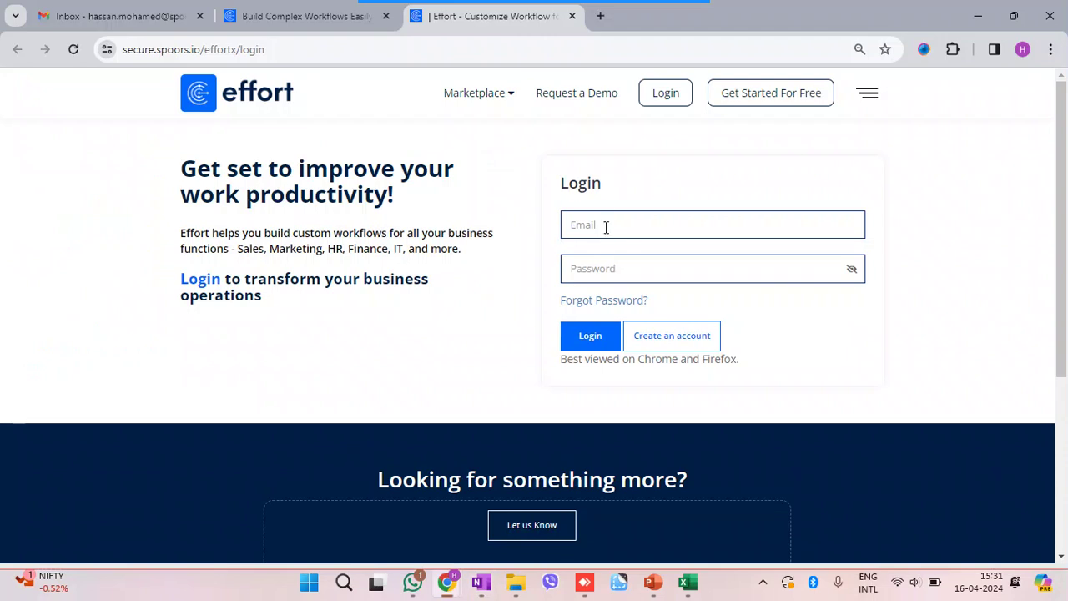
left_click(606, 225)
key("ctrl+v")
key("alt+Tab")
triple_click(31, 261)
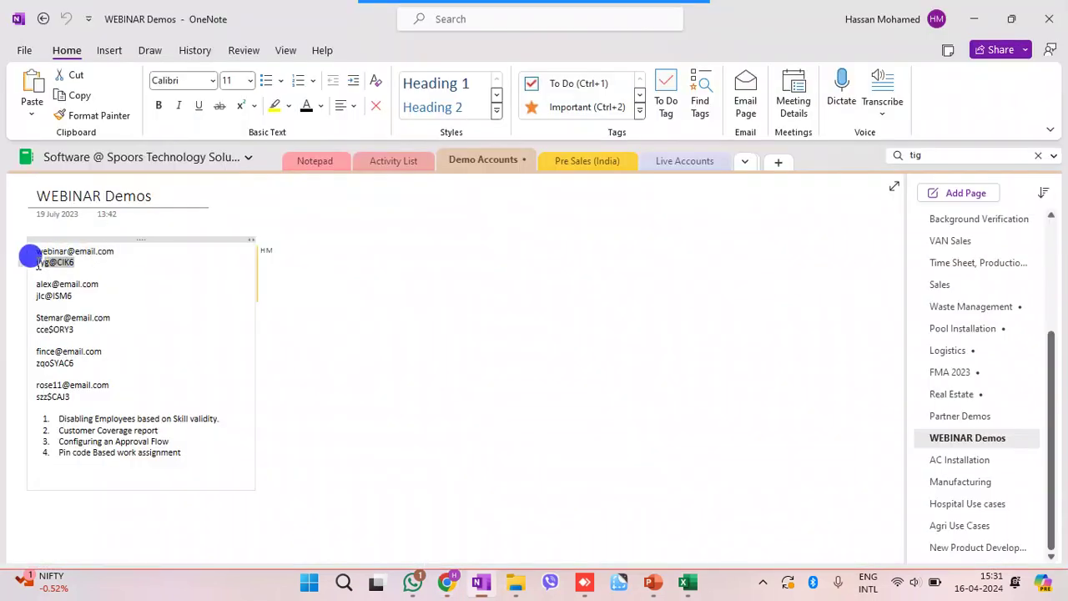
key("ctrl+c")
key("alt+Tab")
left_click(624, 266)
key("ctrl+v")
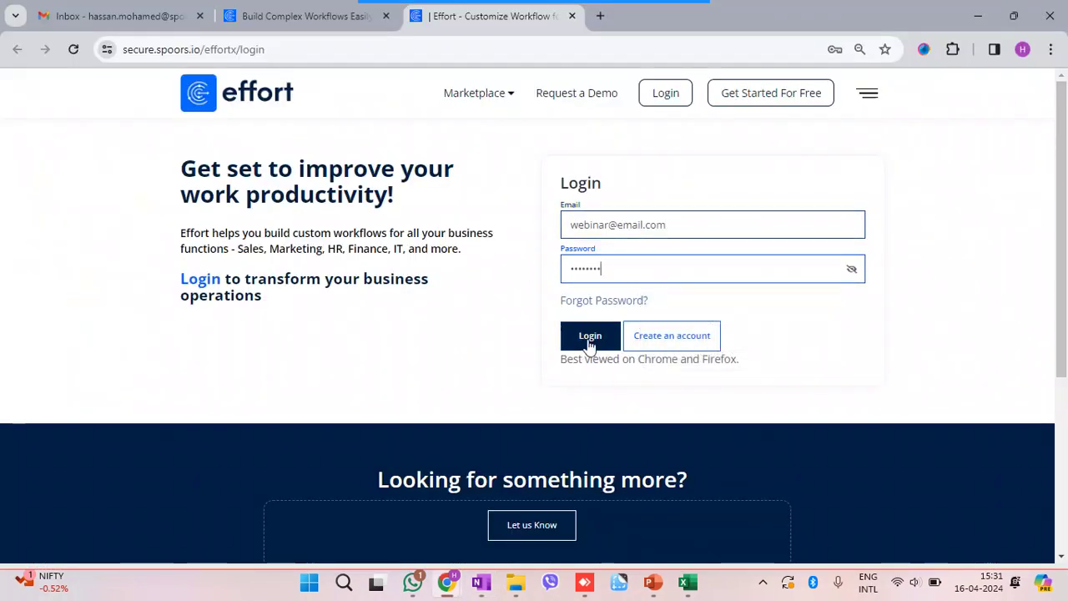
left_click(590, 337)
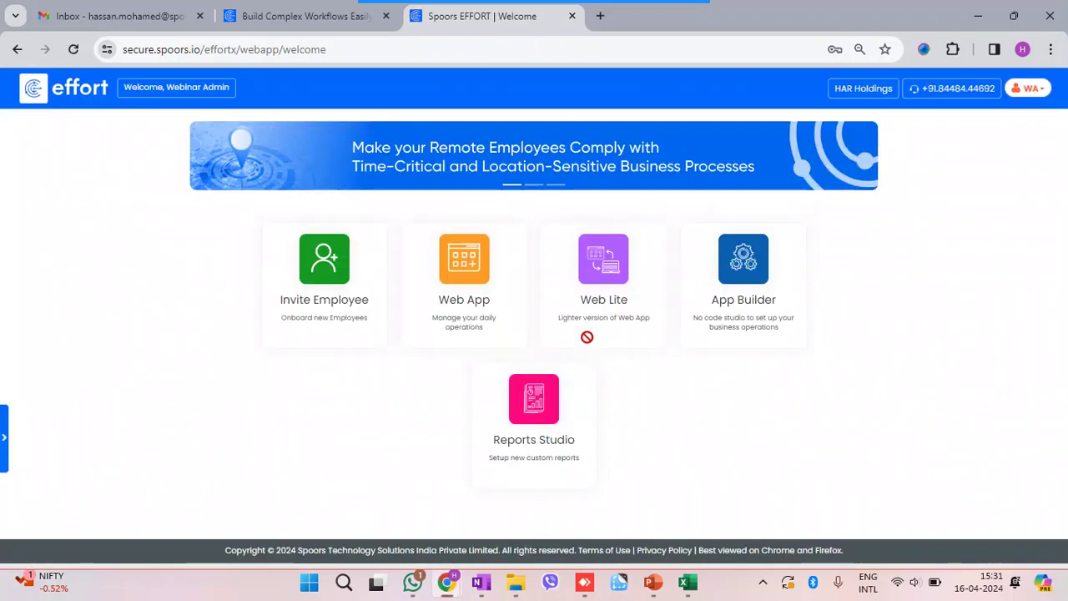
Open App Builder's Employees > Manage Roles and add two role rows ranked 1 and 2
left_click_drag(772, 299, 707, 292)
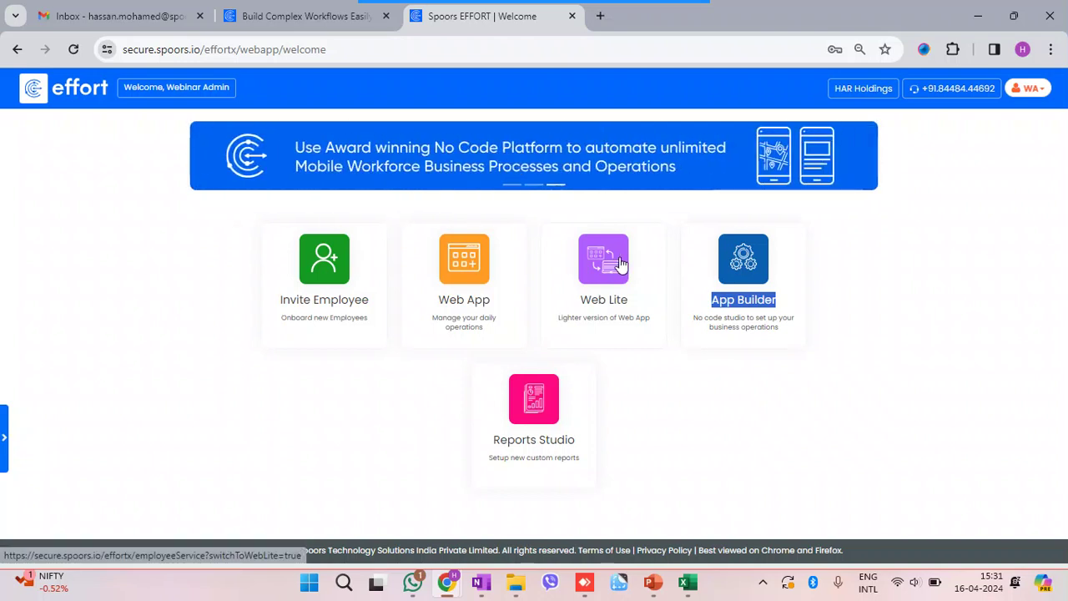
left_click(736, 400)
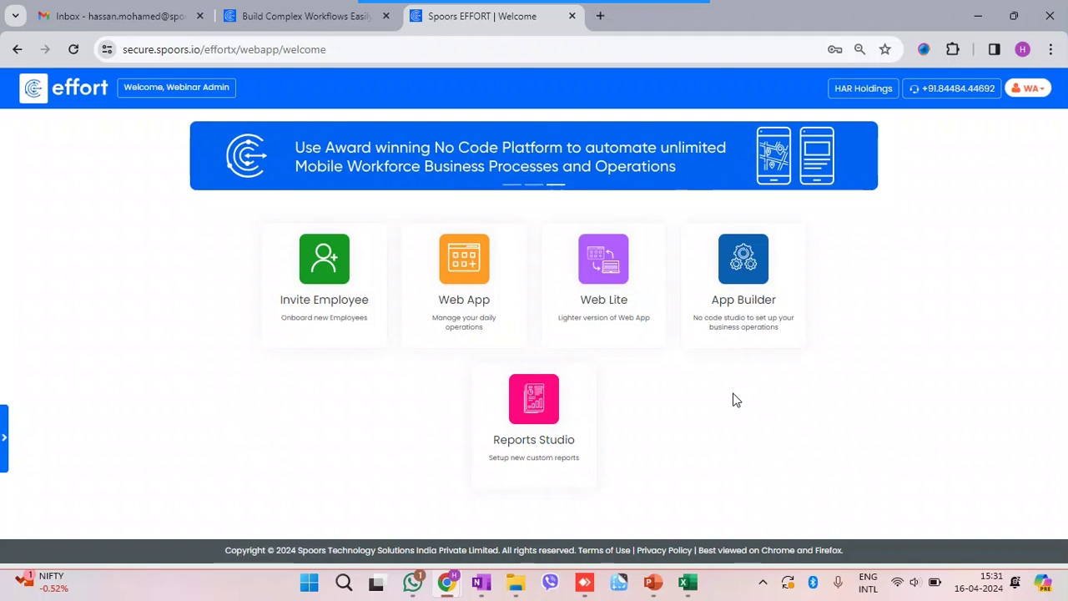
left_click(747, 261)
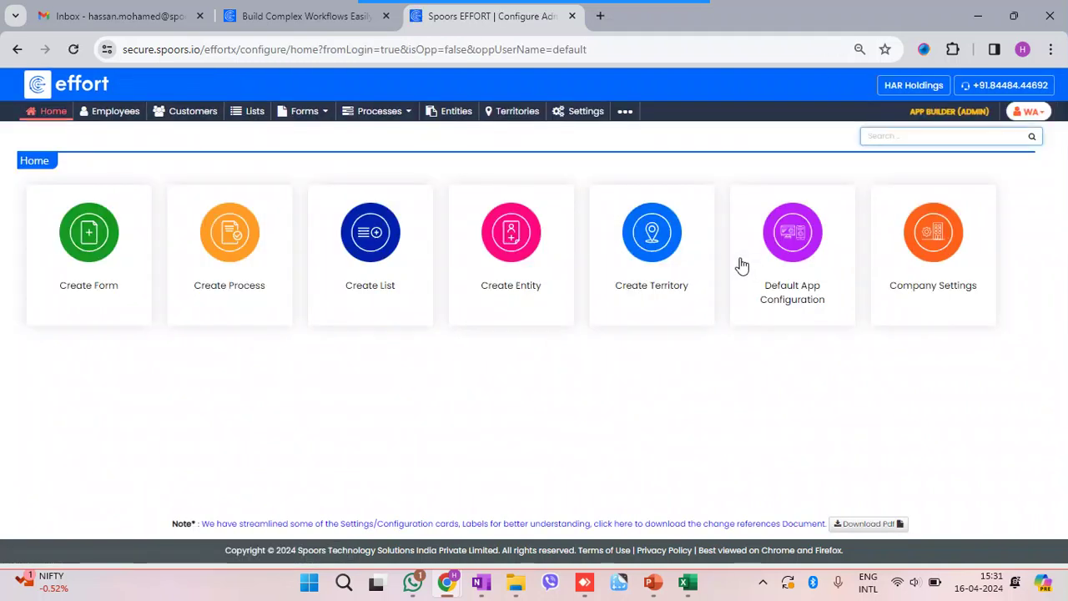
left_click(121, 114)
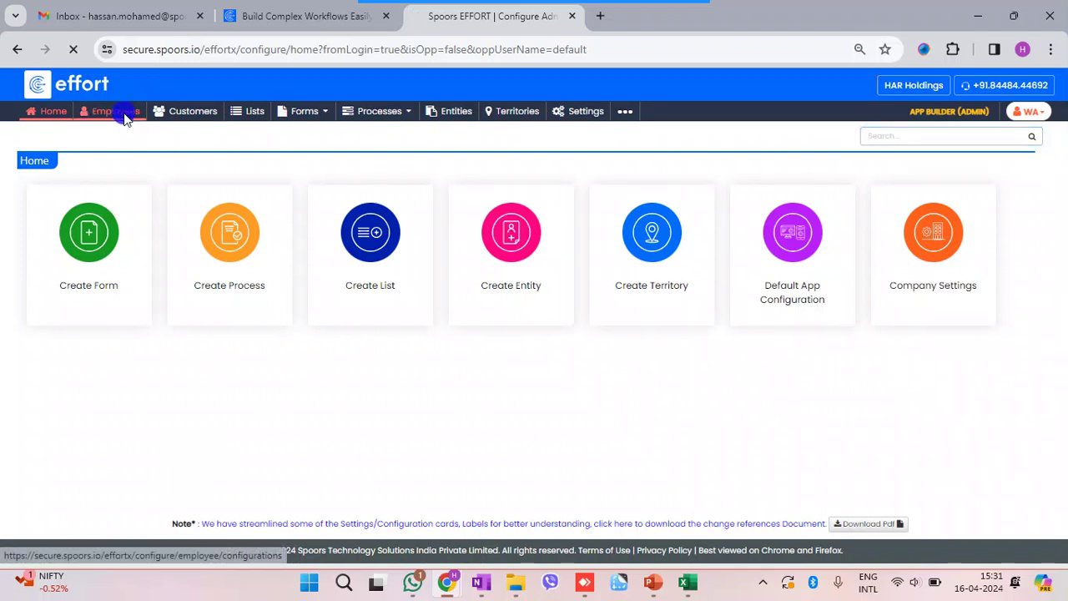
scroll(359, 341, "down", 2)
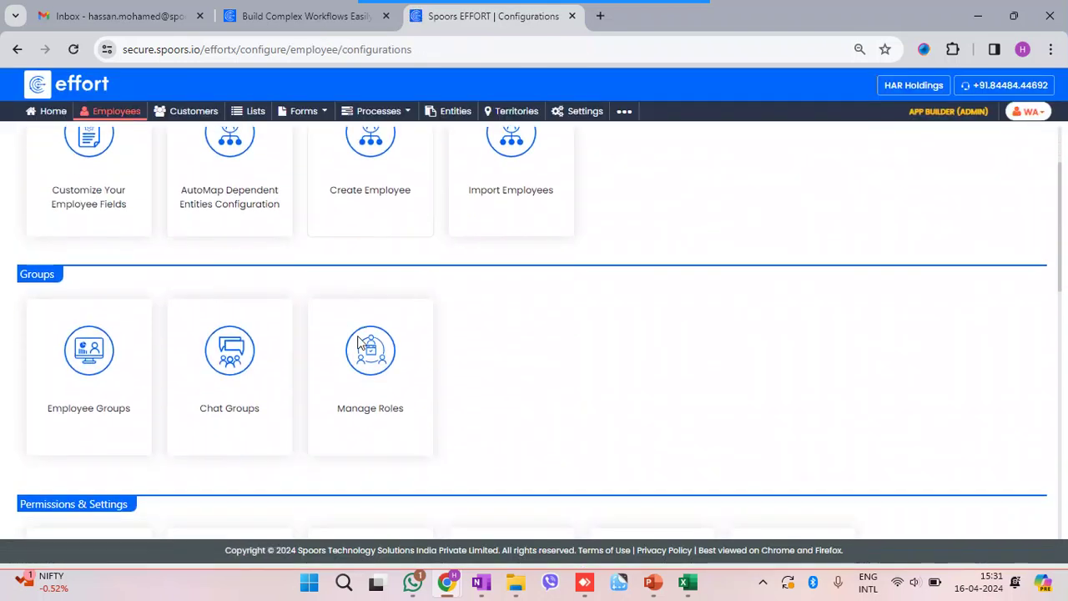
left_click(371, 334)
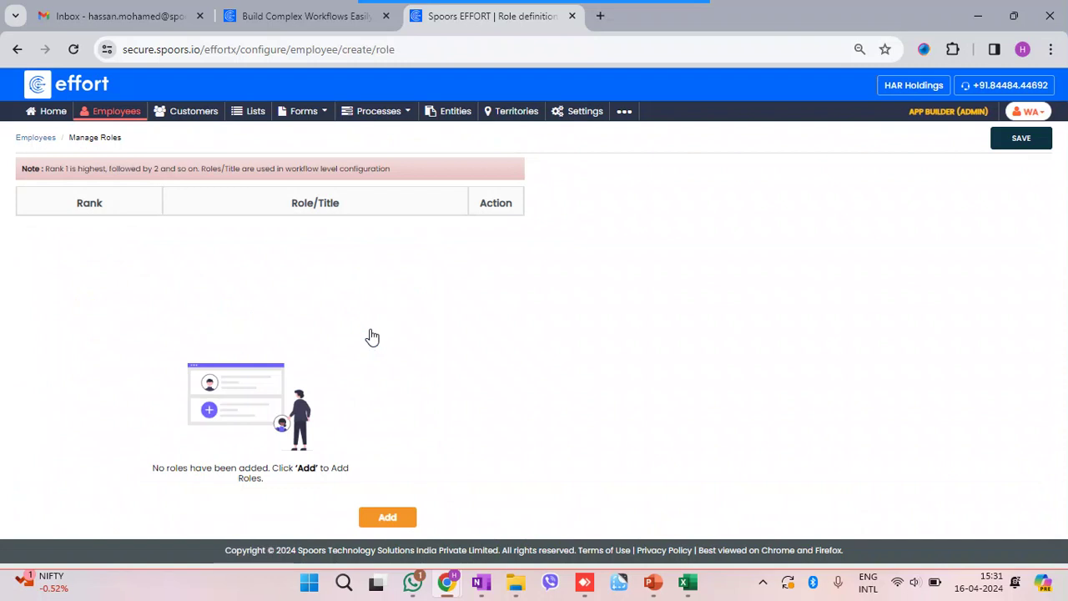
left_click(390, 521)
left_click(390, 522)
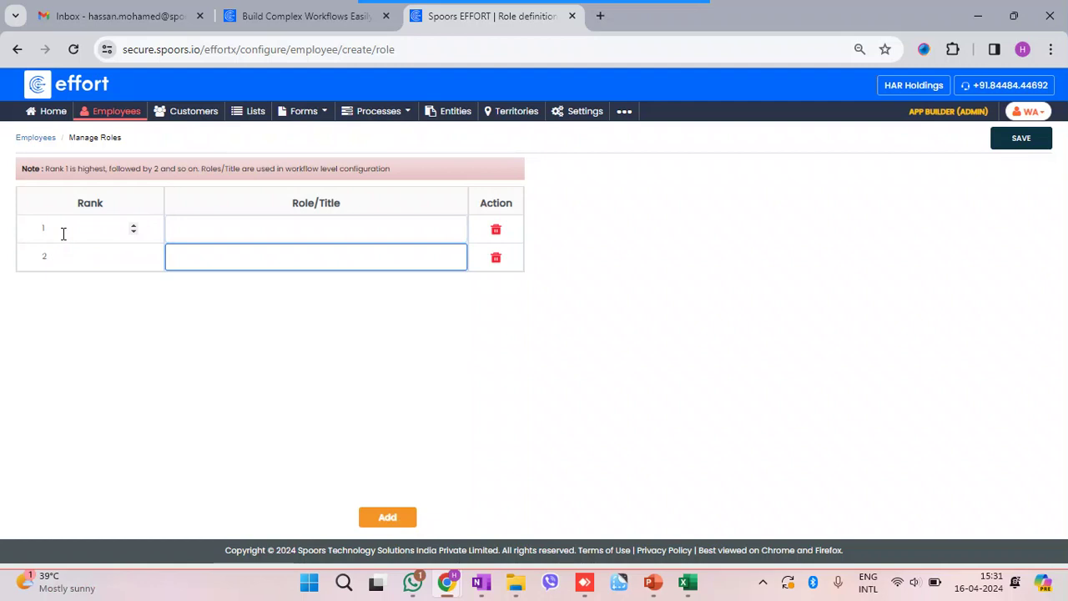
Enter CEO for rank 1 and Business Head for rank 2, then save and confirm
left_click(239, 221)
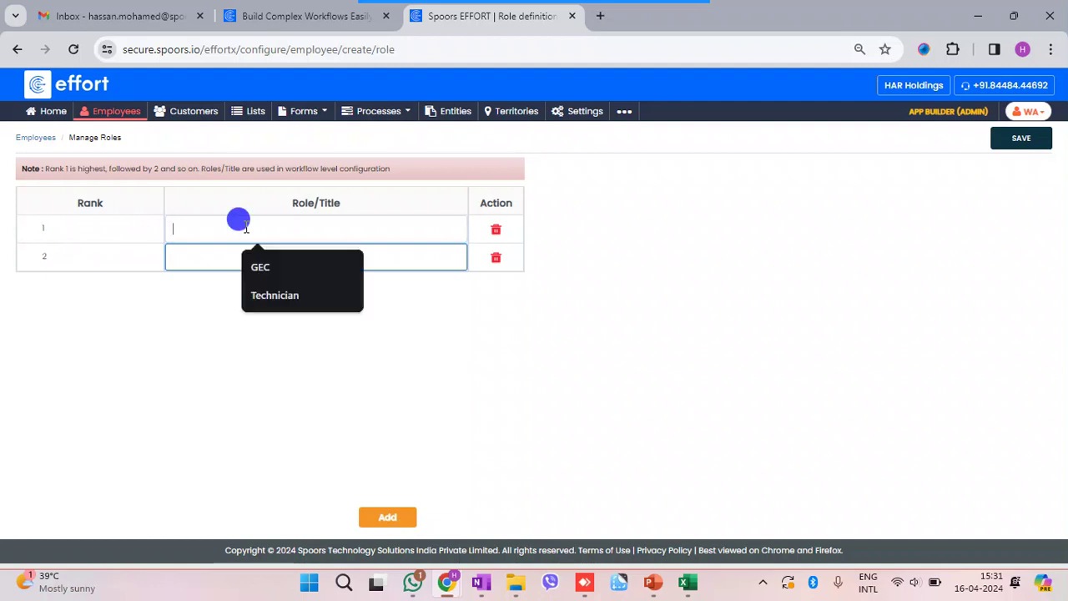
type("CEO")
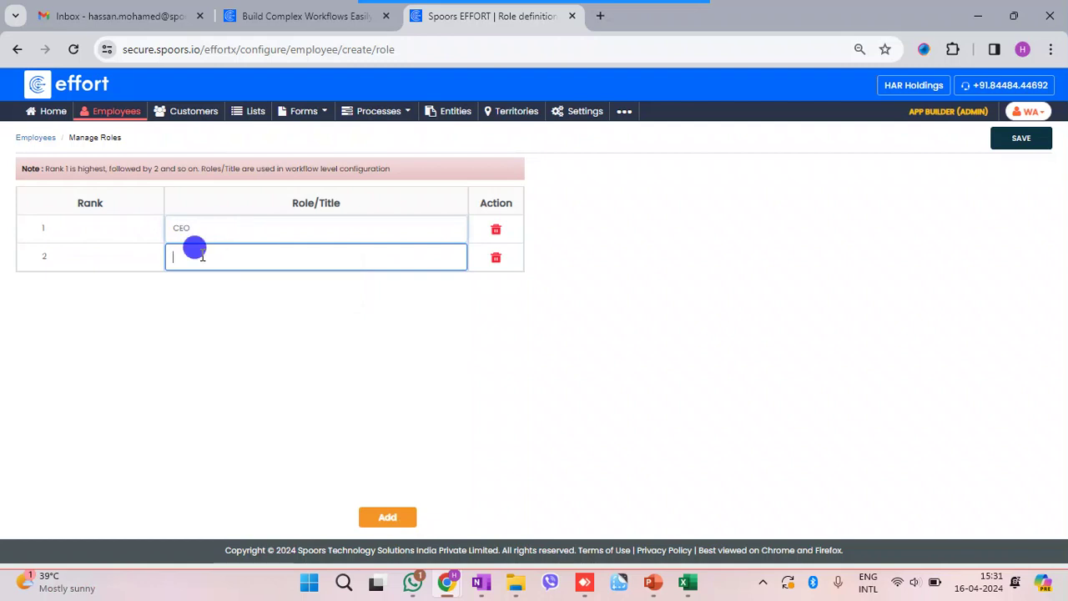
left_click(202, 255)
type("Ma")
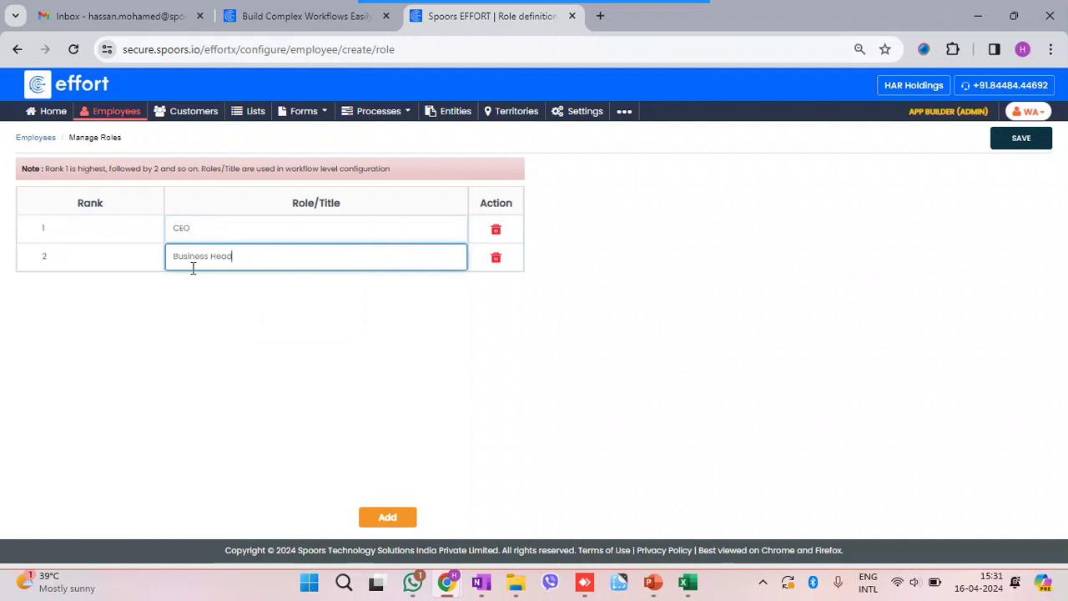
left_click(81, 258)
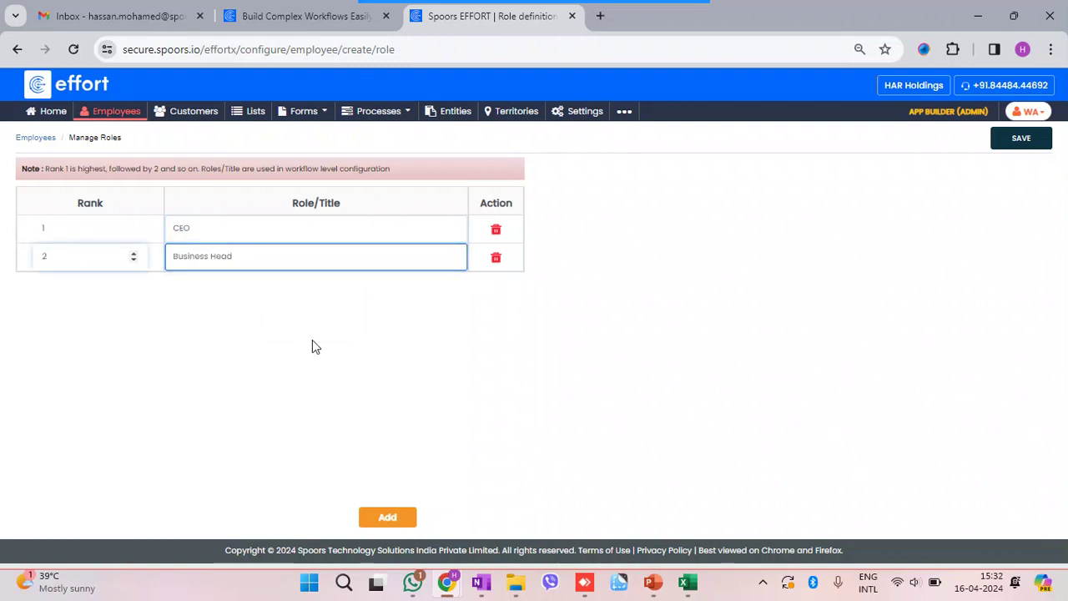
left_click(1024, 147)
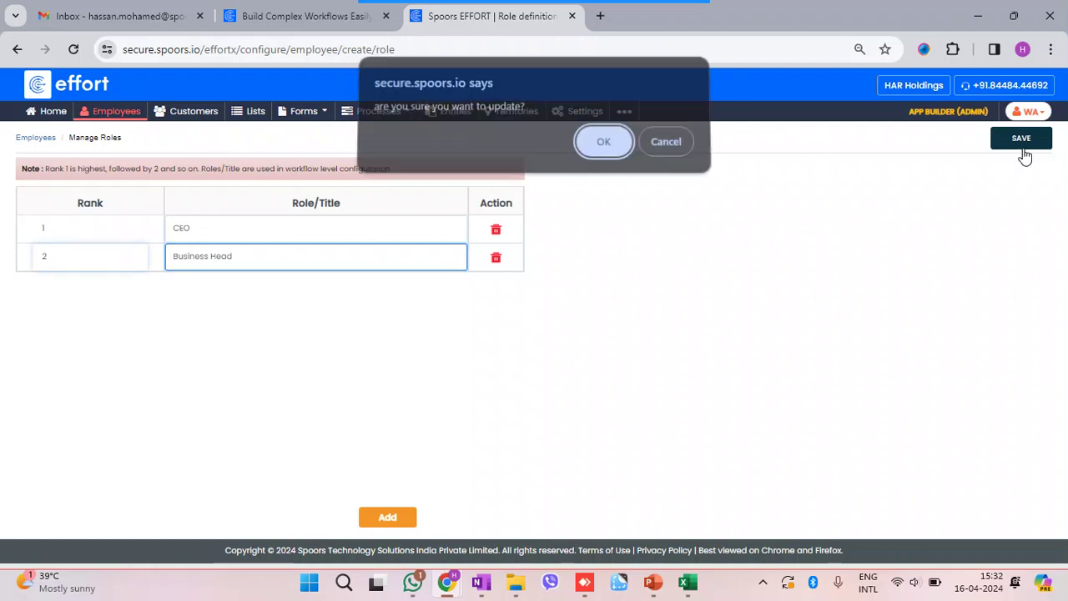
left_click(606, 146)
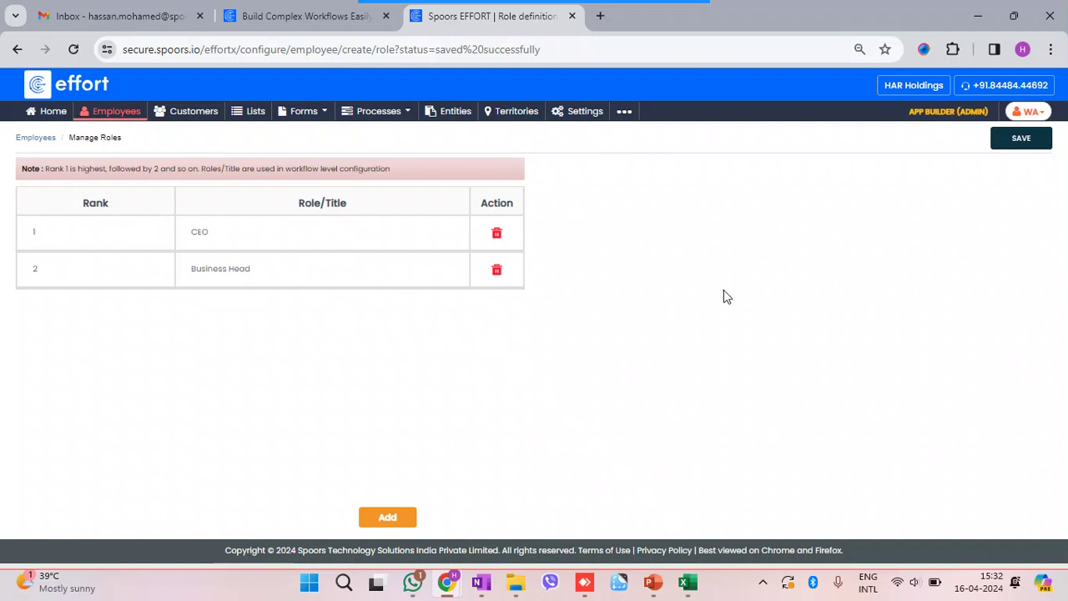
Switch to the Web App and open the Employees > All Employees list
left_click(1035, 112)
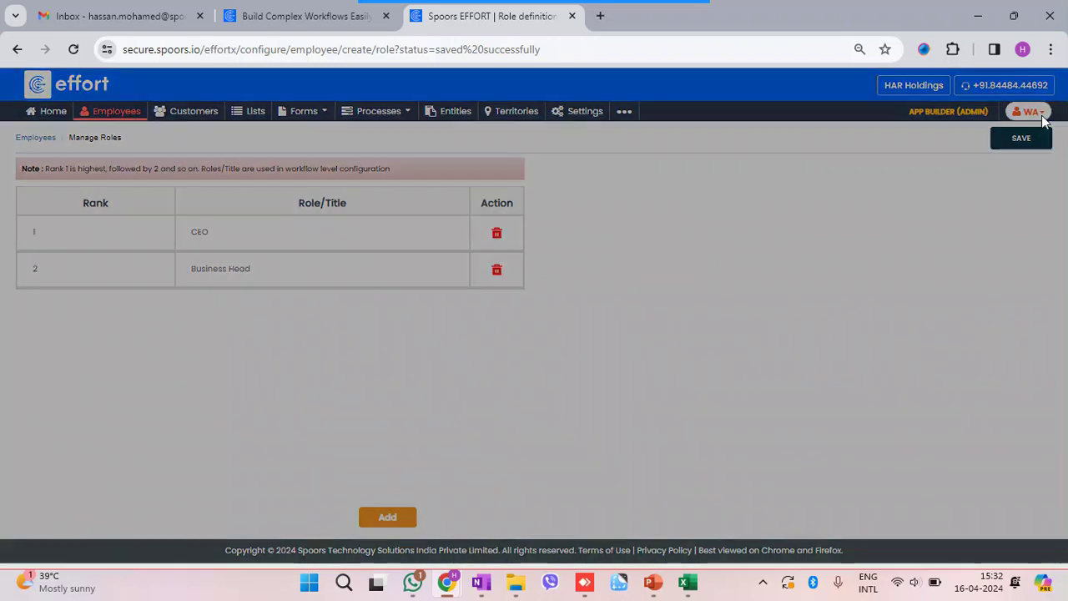
left_click(1007, 221)
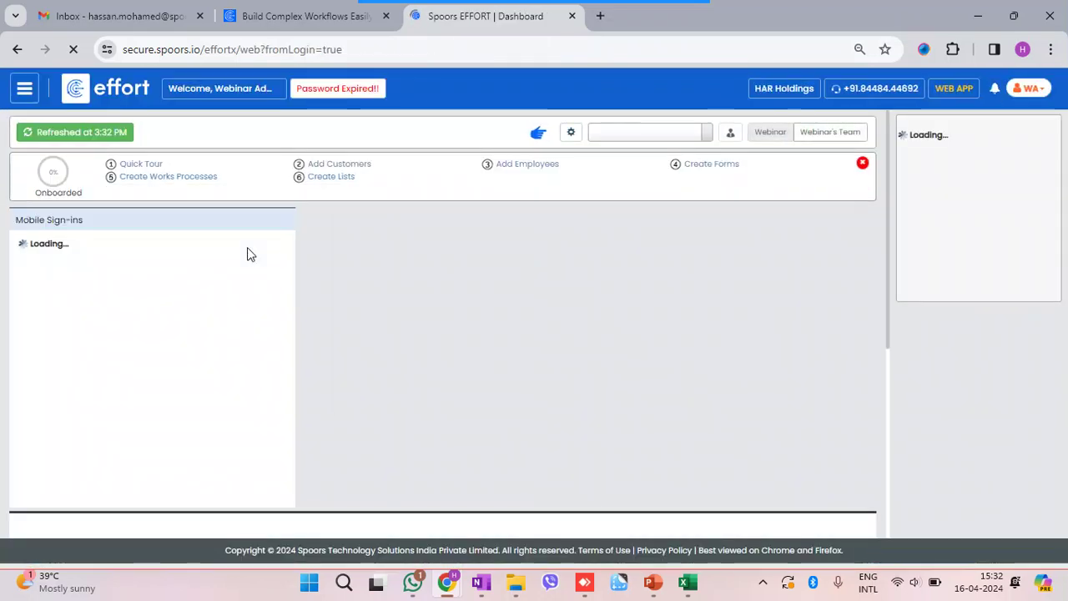
left_click(25, 89)
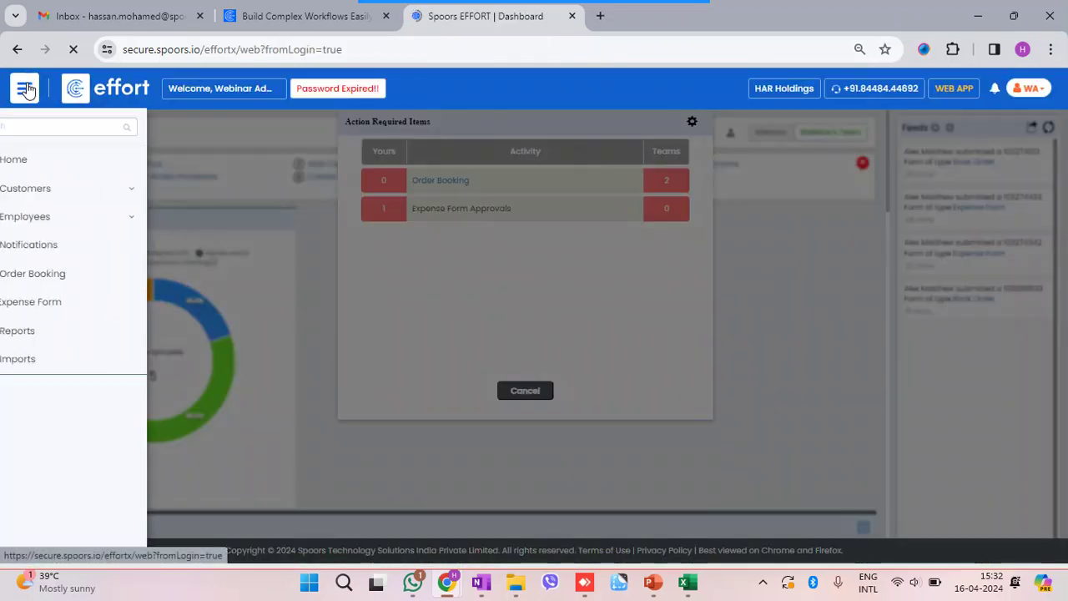
left_click(58, 222)
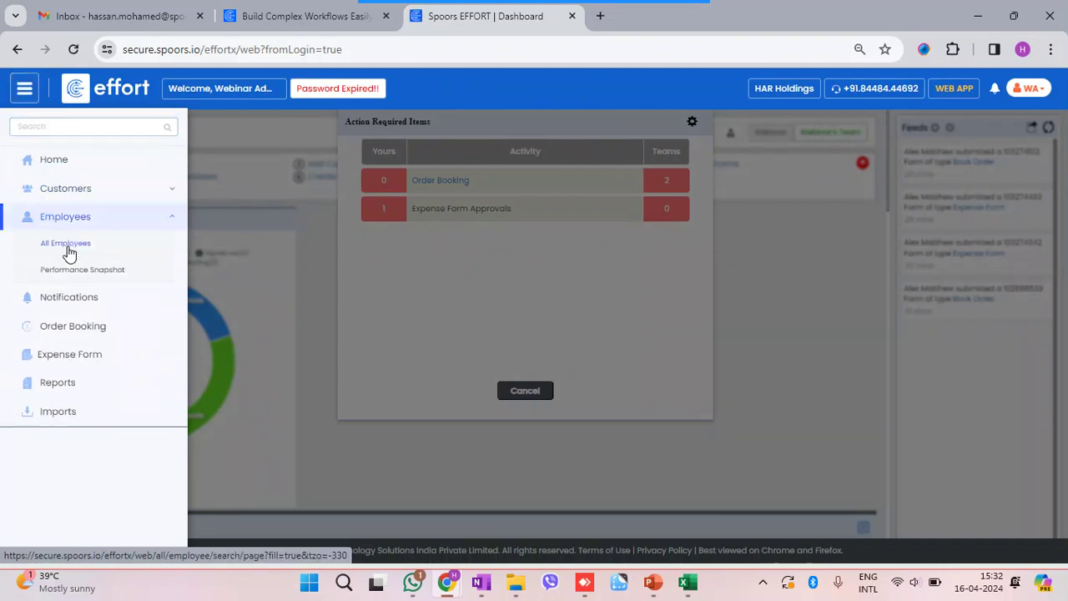
left_click(66, 245)
scroll(373, 394, "down", 2)
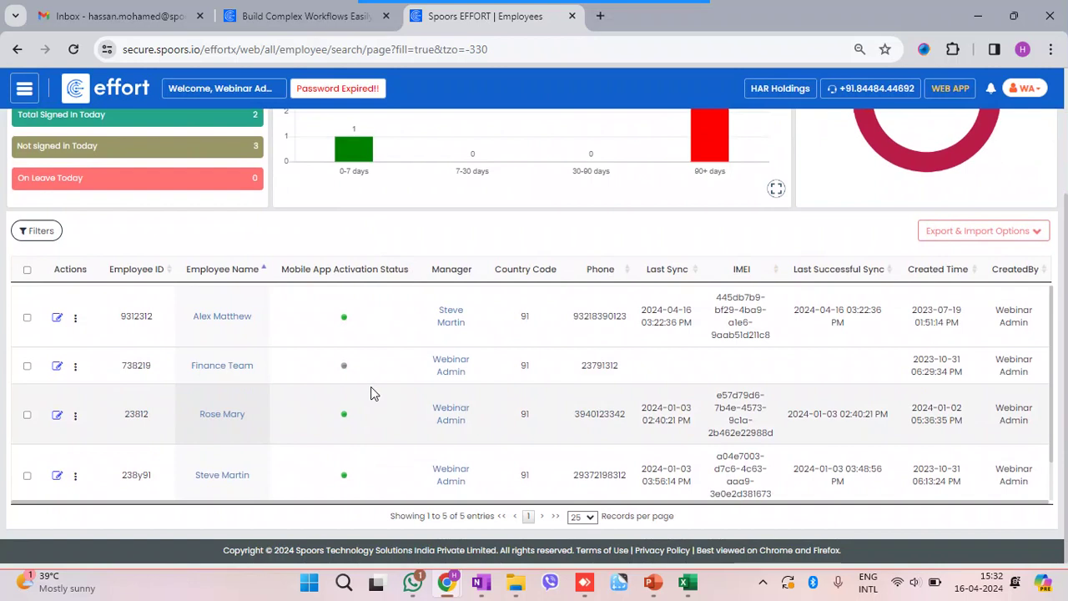
scroll(370, 386, "up", 3)
Open the Organization Chart, then the manager's and admin's employee details in new tabs
left_click(761, 133)
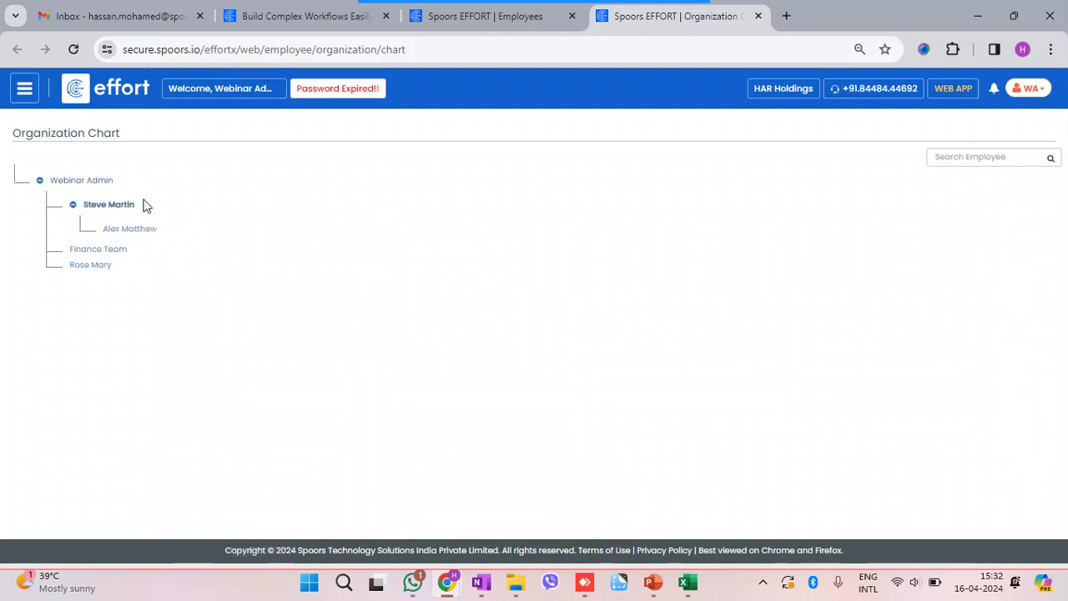
left_click(109, 206, "ctrl")
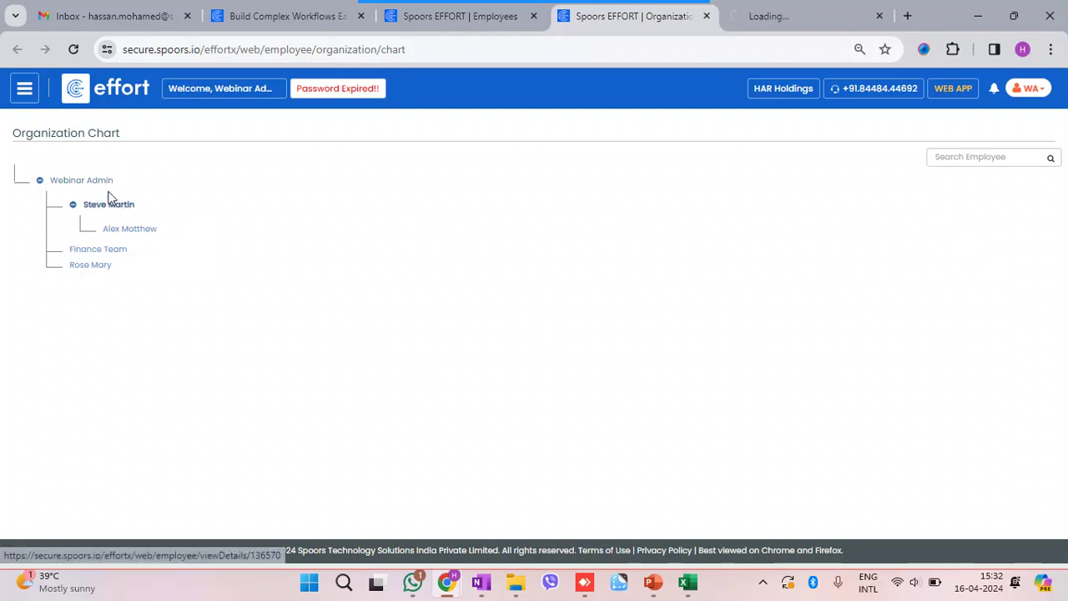
left_click(92, 180, "ctrl")
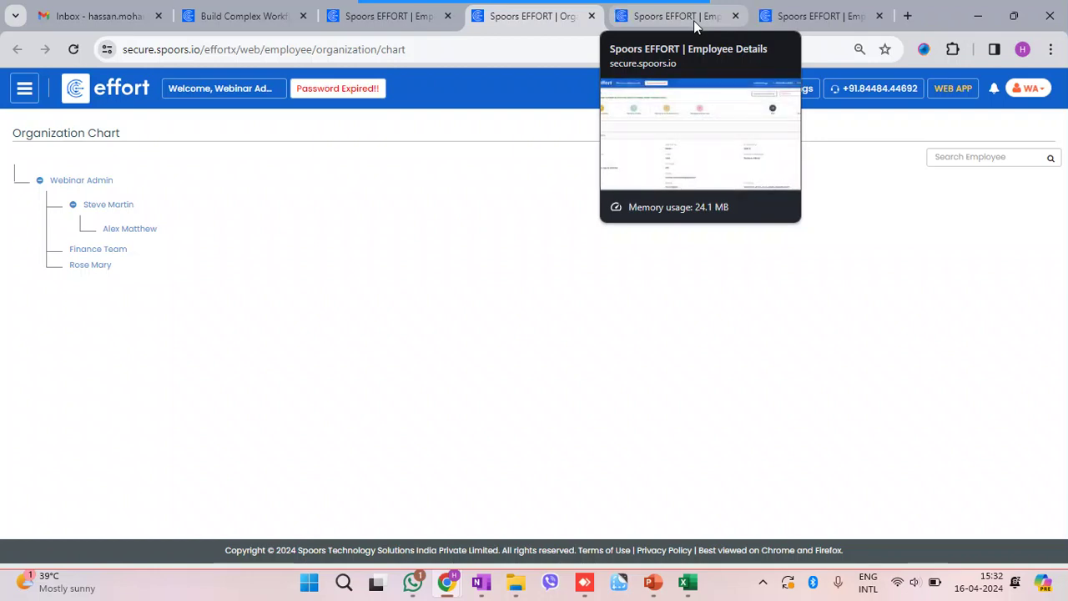
Set the manager employee's role to Business Head under Advanced Details and save
left_click(695, 26)
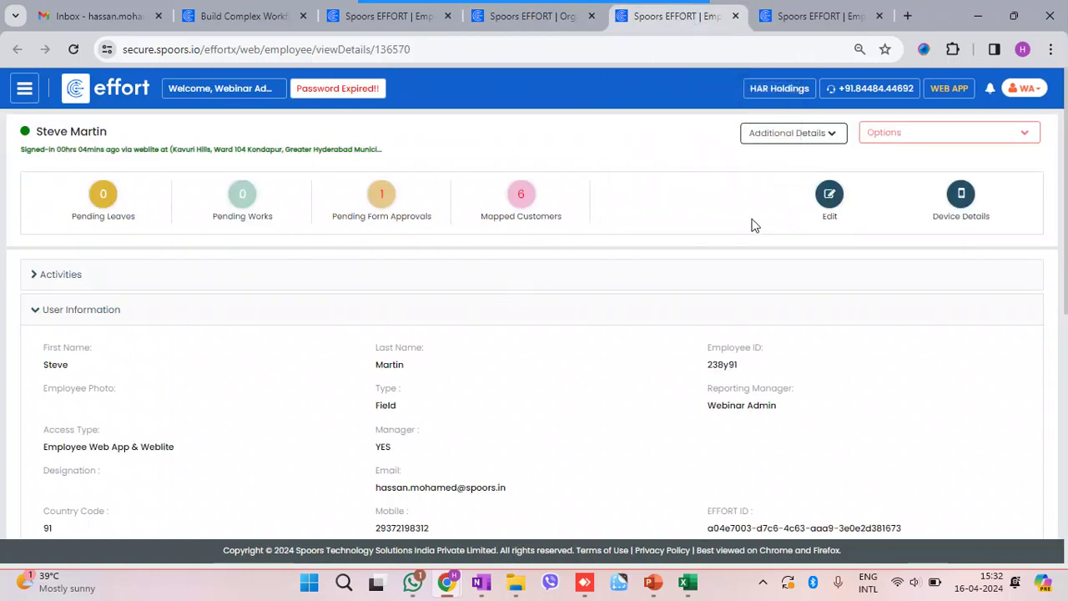
left_click(833, 205)
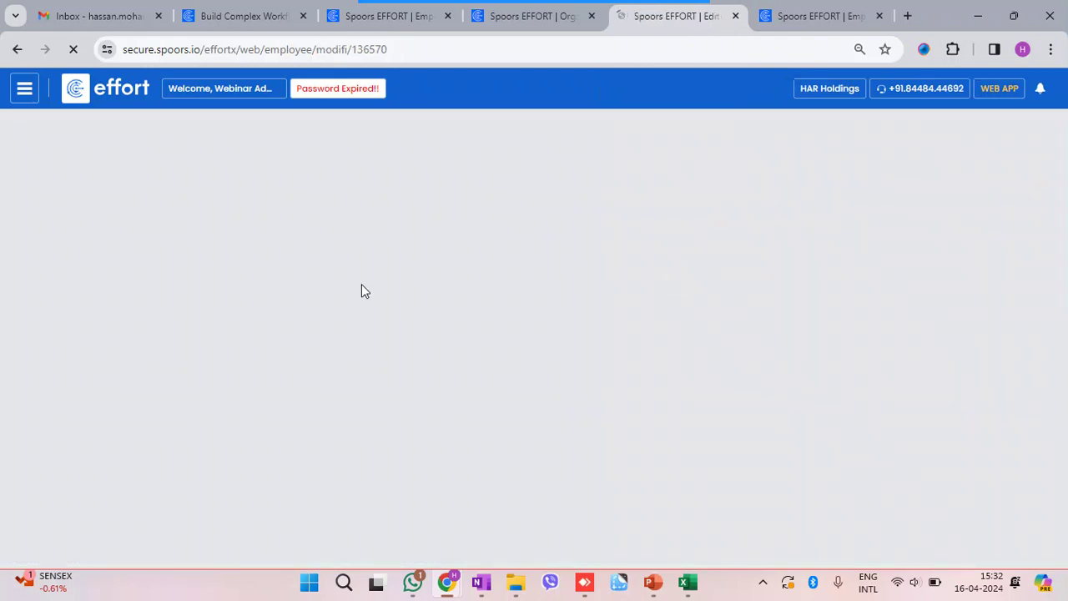
scroll(362, 289, "down", 2)
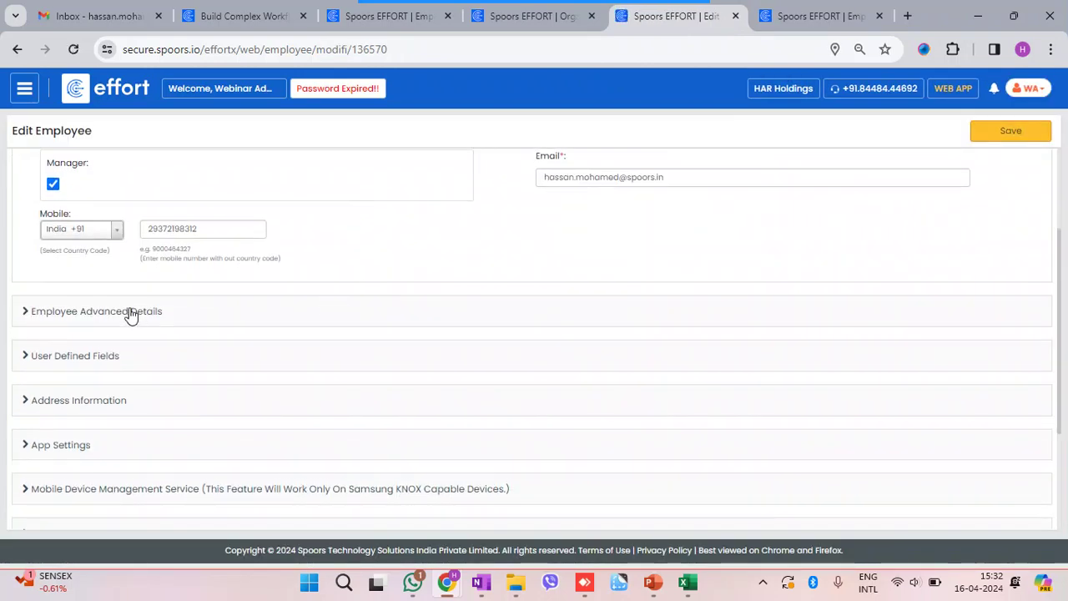
left_click(129, 312)
scroll(434, 365, "down", 1)
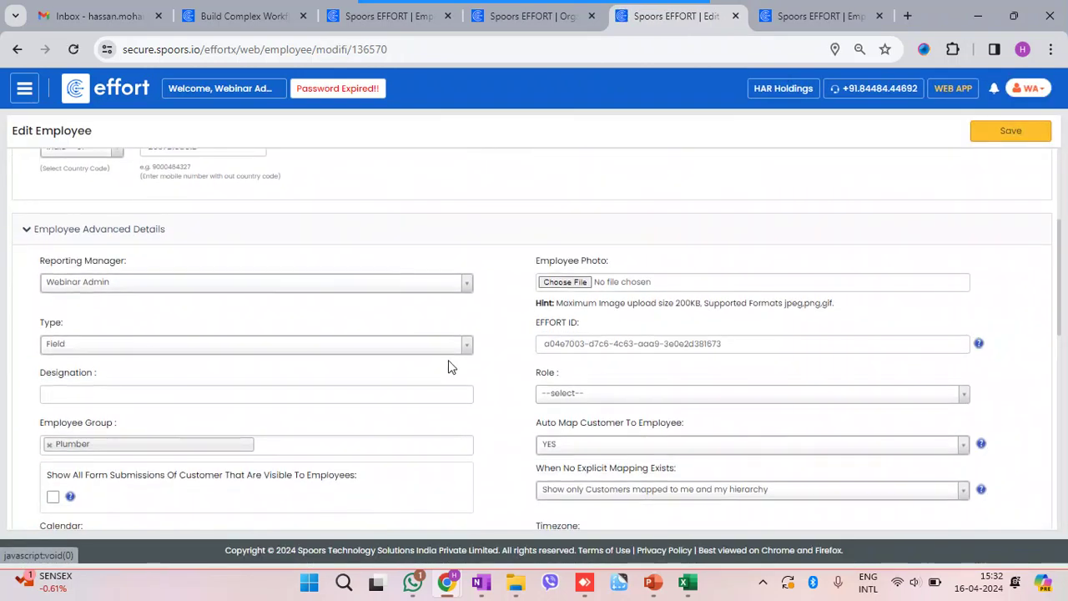
left_click(575, 393)
left_click(573, 462)
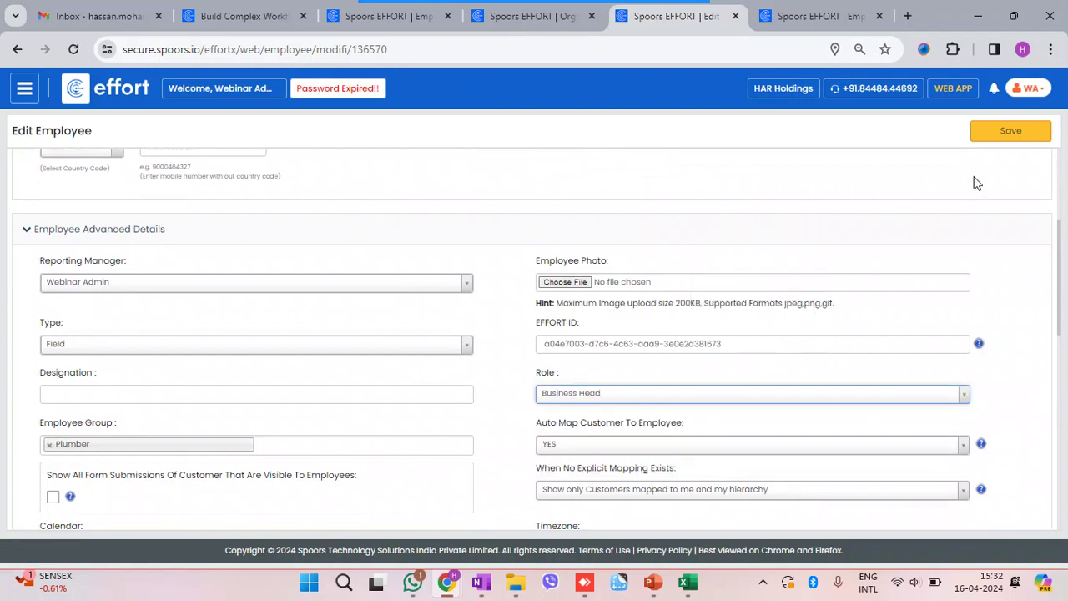
left_click(1008, 133)
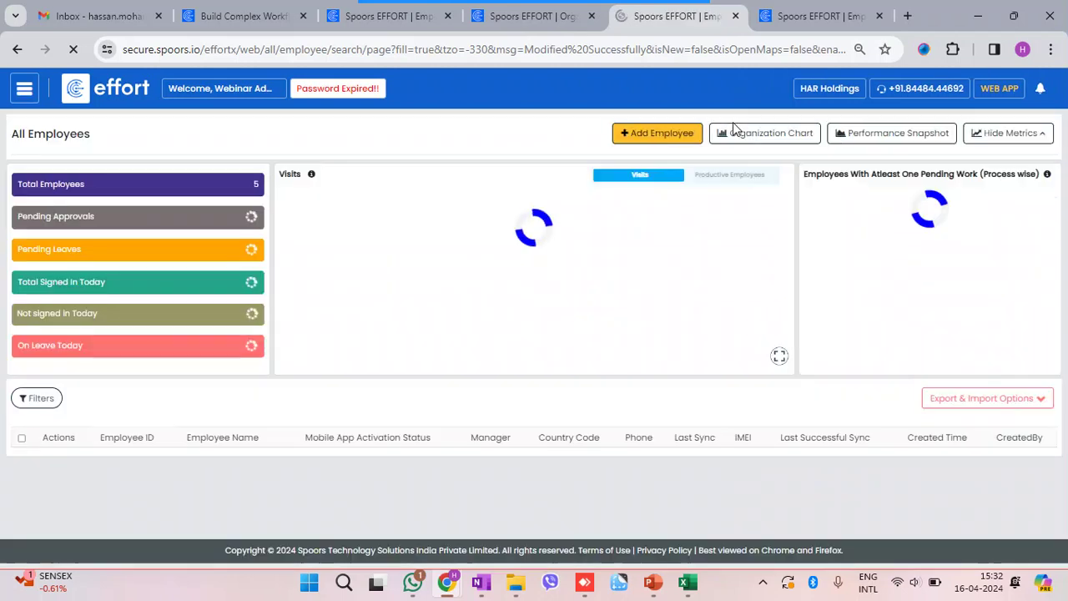
Set the admin user's role to CEO under Advanced Details and save
left_click(789, 16)
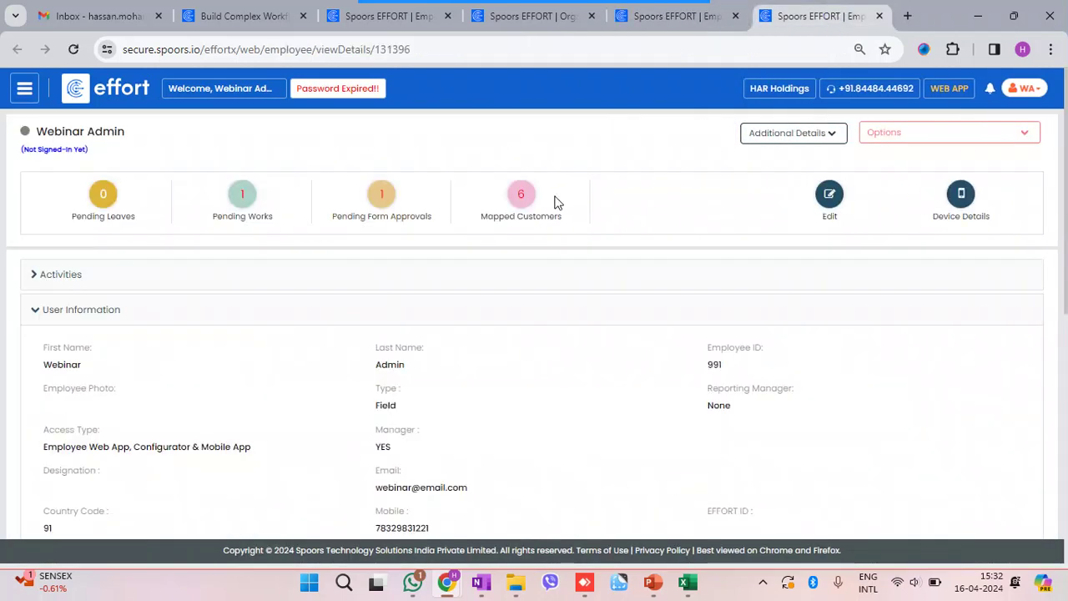
left_click(828, 193)
scroll(378, 348, "down", 2)
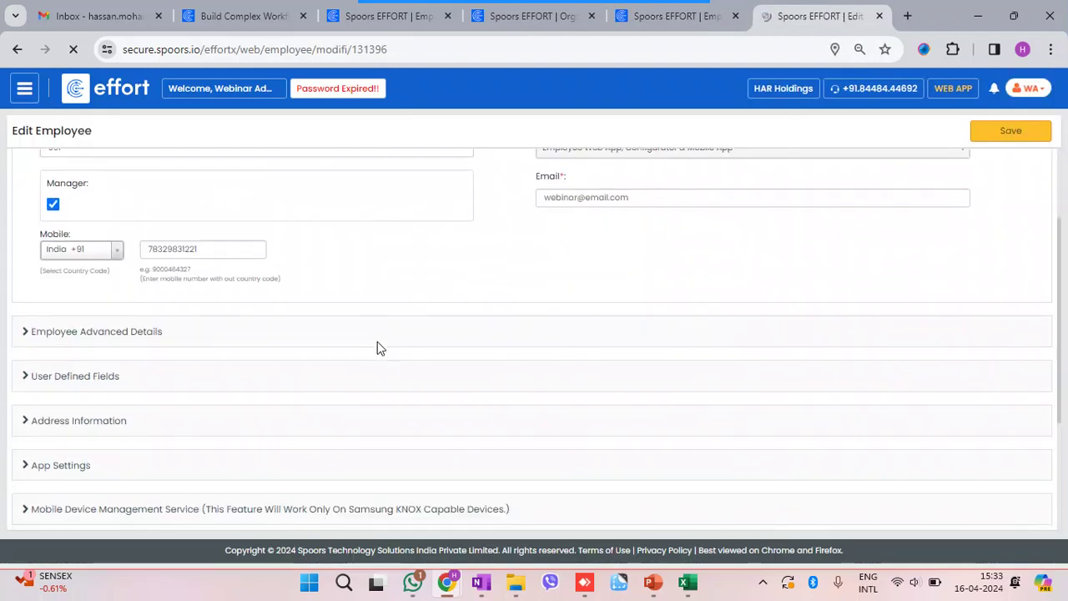
left_click(67, 332)
scroll(474, 417, "down", 1)
left_click(585, 413)
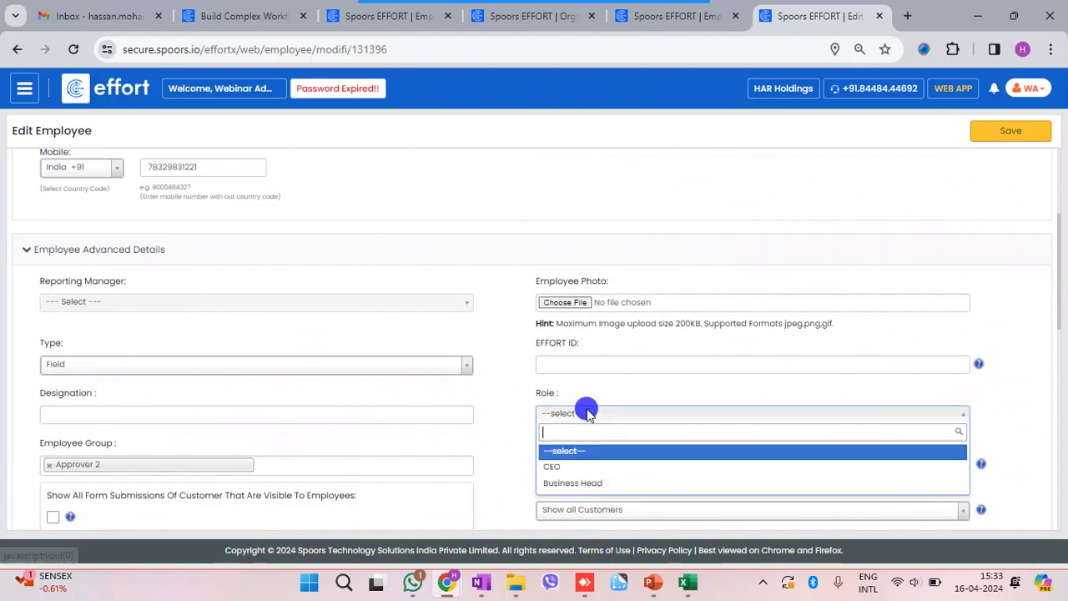
left_click(549, 466)
left_click(991, 132)
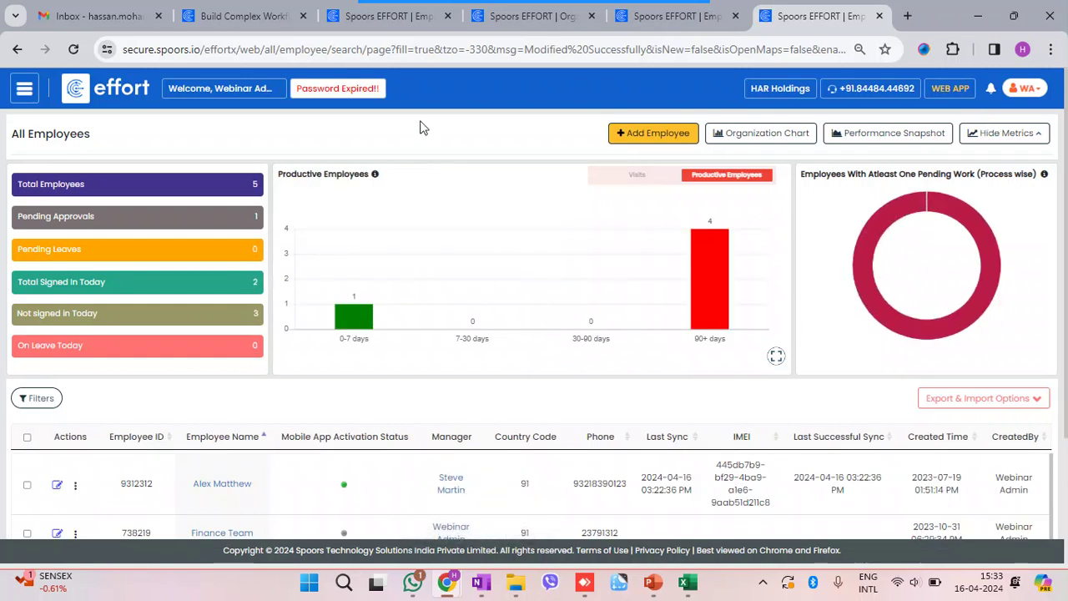
Close the extra browser tabs and open Manage Roles in App Builder's Employees settings
left_click(233, 16)
left_click(456, 19)
left_click(448, 16)
left_click(448, 17)
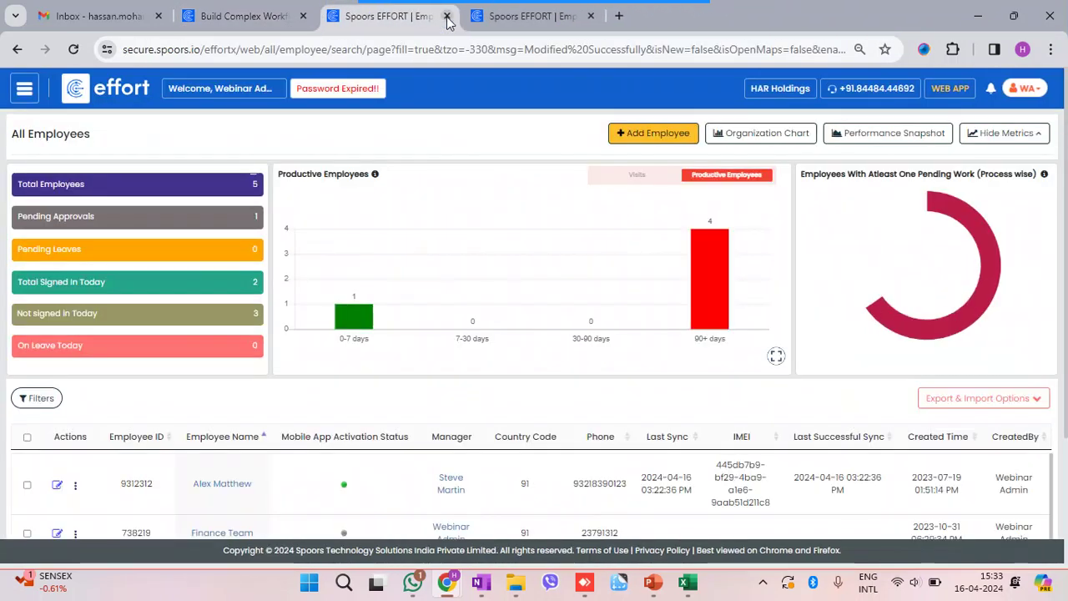
left_click(448, 16)
left_click(1025, 89)
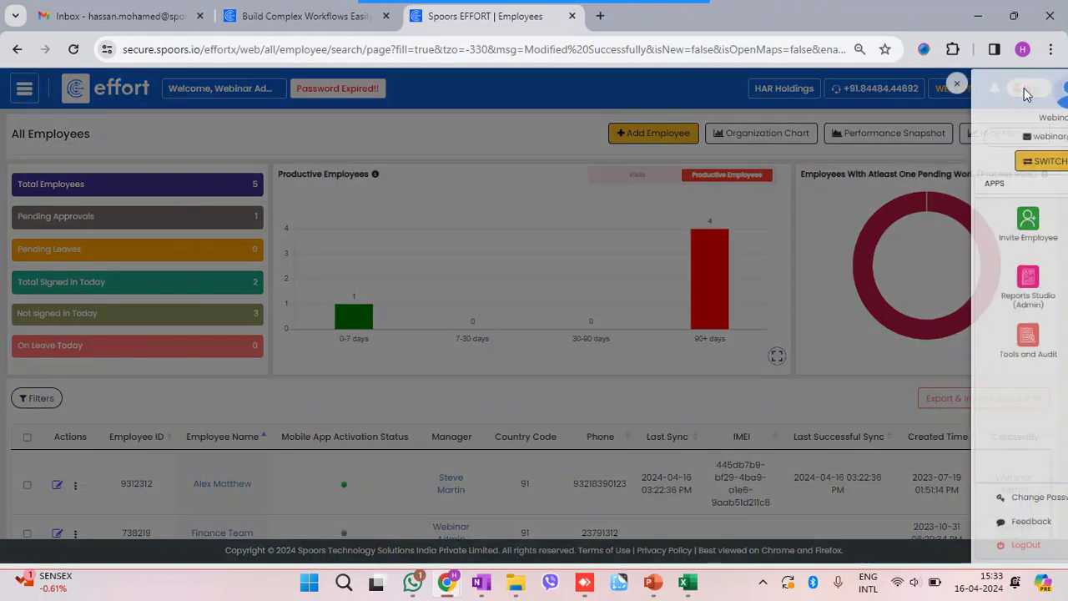
left_click(1009, 224)
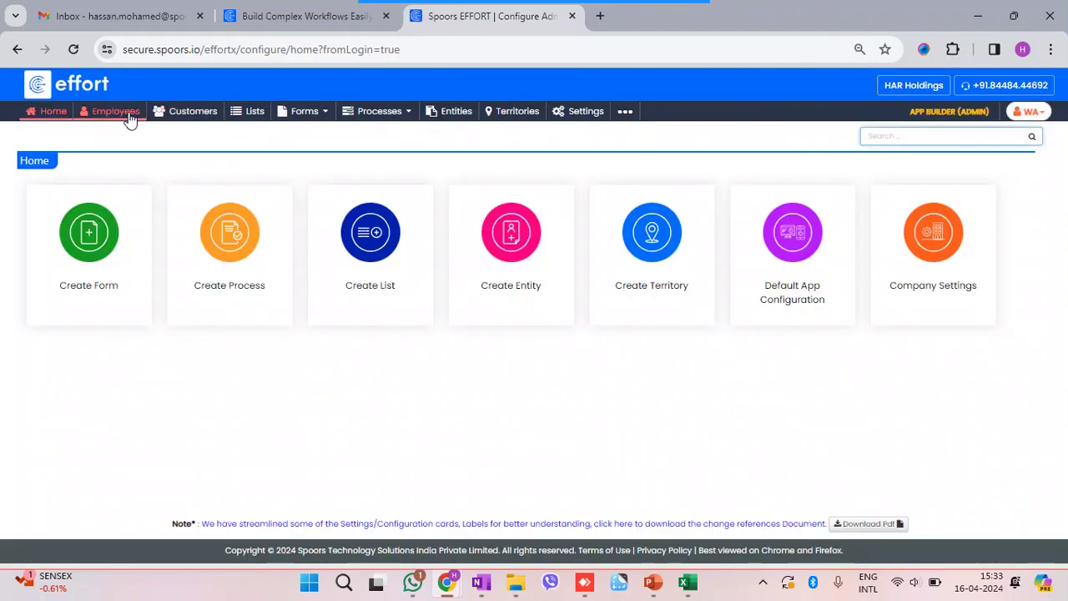
left_click(130, 117)
scroll(372, 362, "down", 1)
left_click(372, 360)
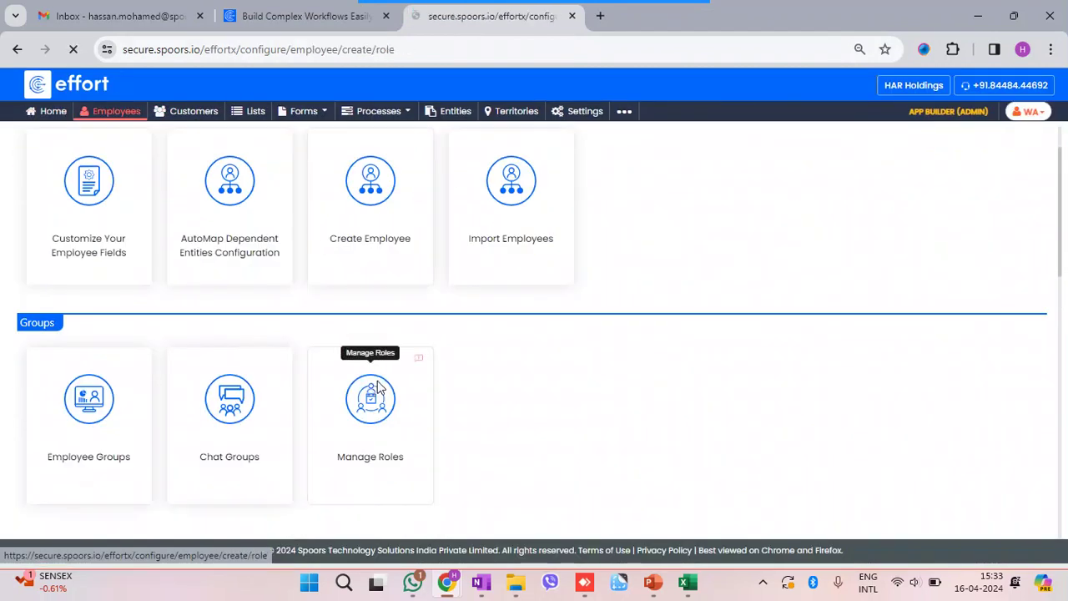
Add Field User as rank 3, remove the empty row, save, and return to the Web App
left_click(385, 517)
left_click(230, 309)
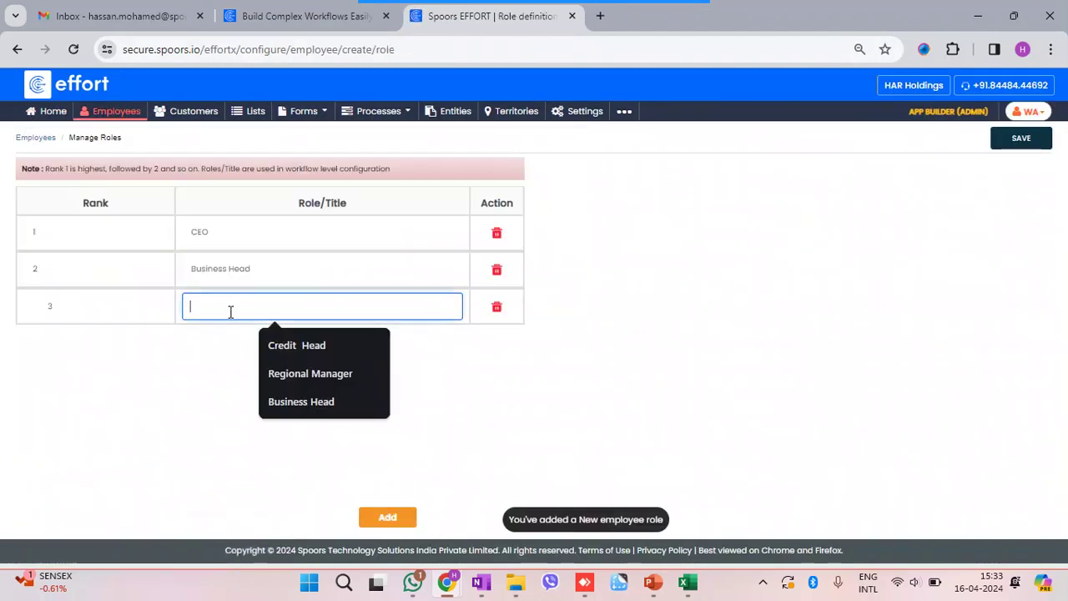
type("Field User")
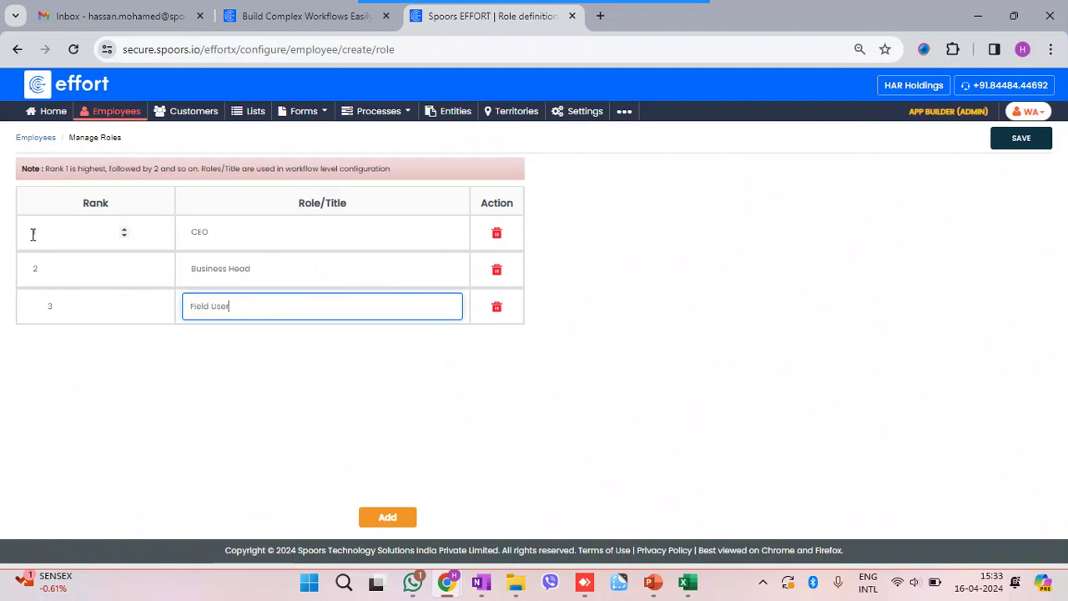
left_click(392, 517)
left_click(499, 340)
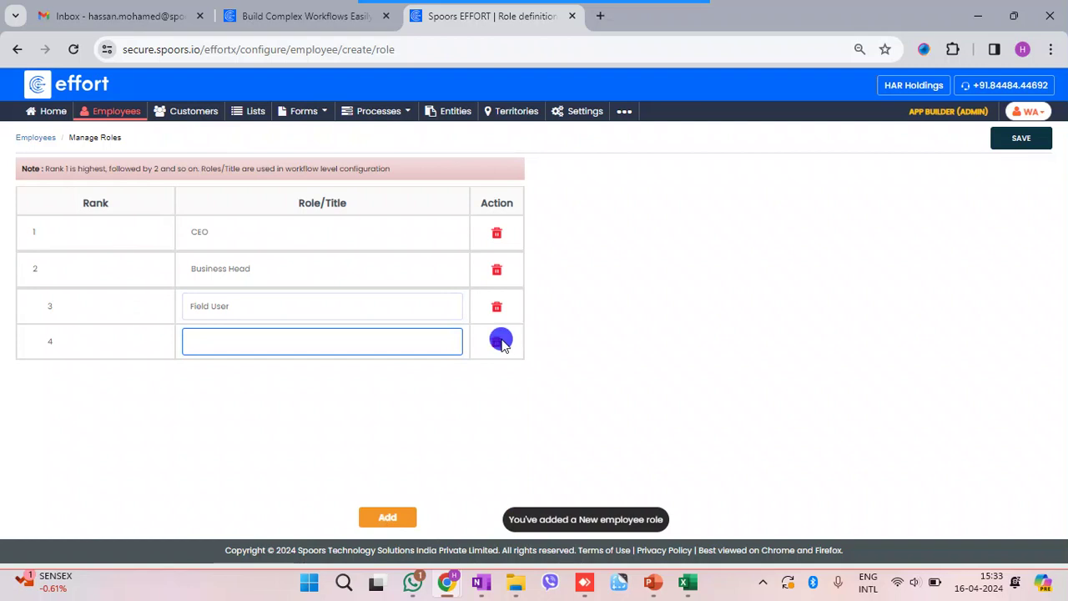
left_click(1021, 137)
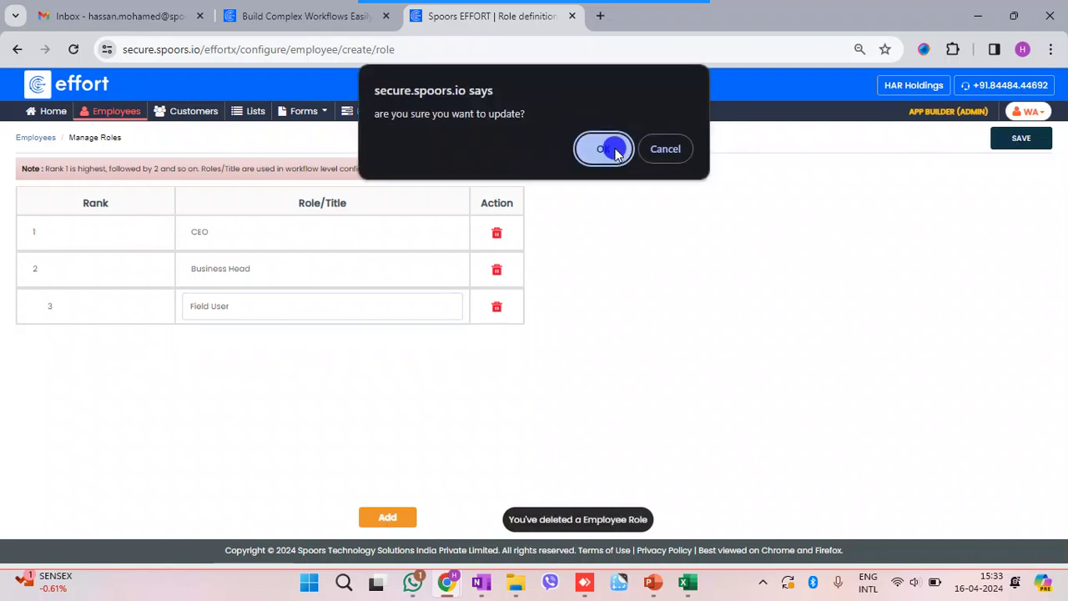
left_click(617, 154)
left_click(1039, 117)
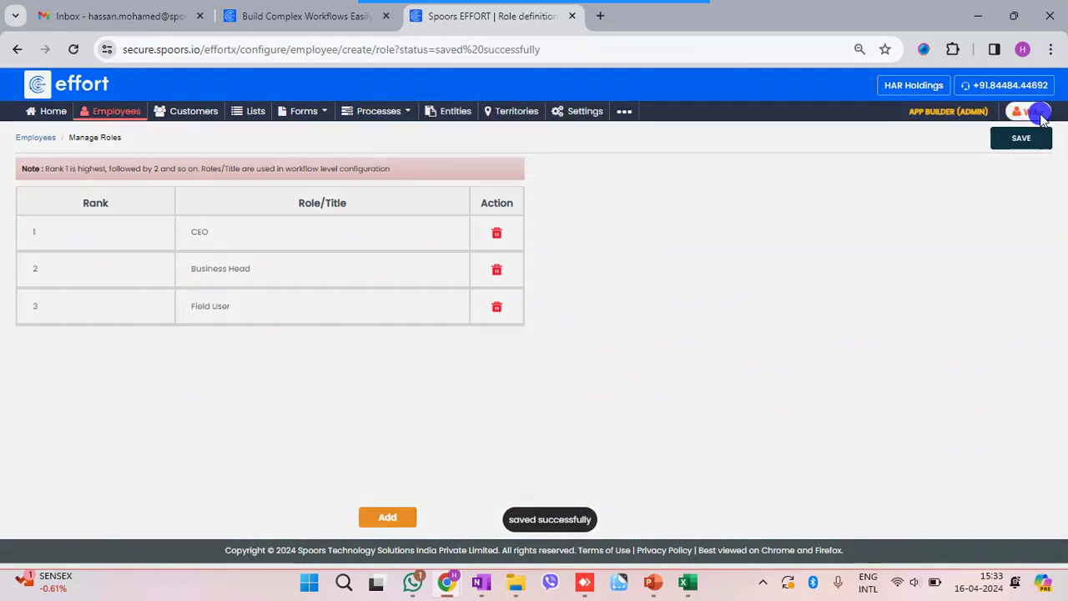
left_click(1020, 214)
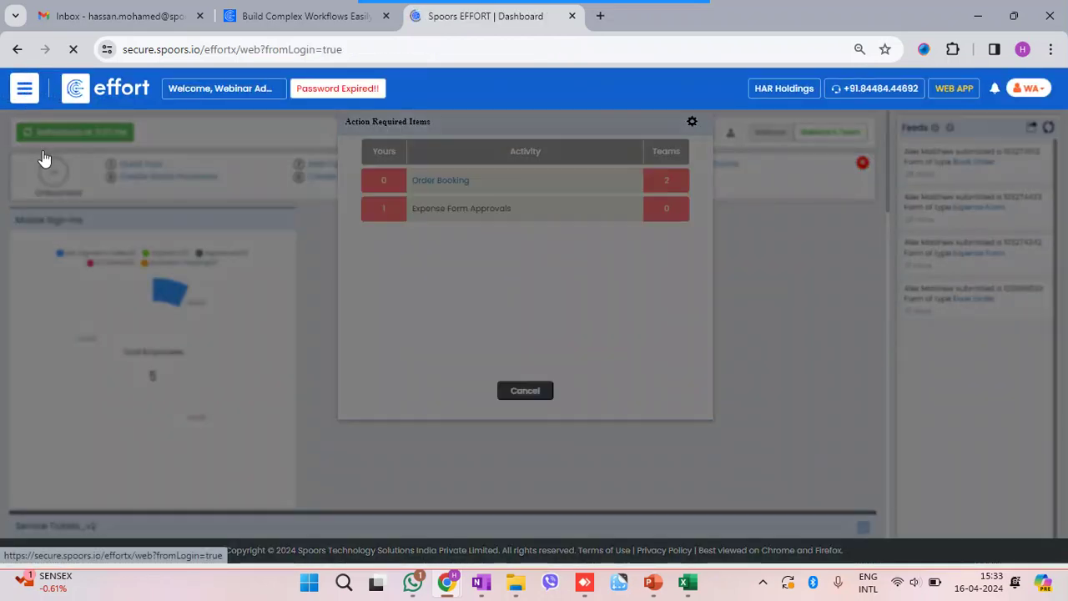
Set the first listed employee's role to Field User under Advanced Details and save
left_click(25, 88)
left_click(50, 216)
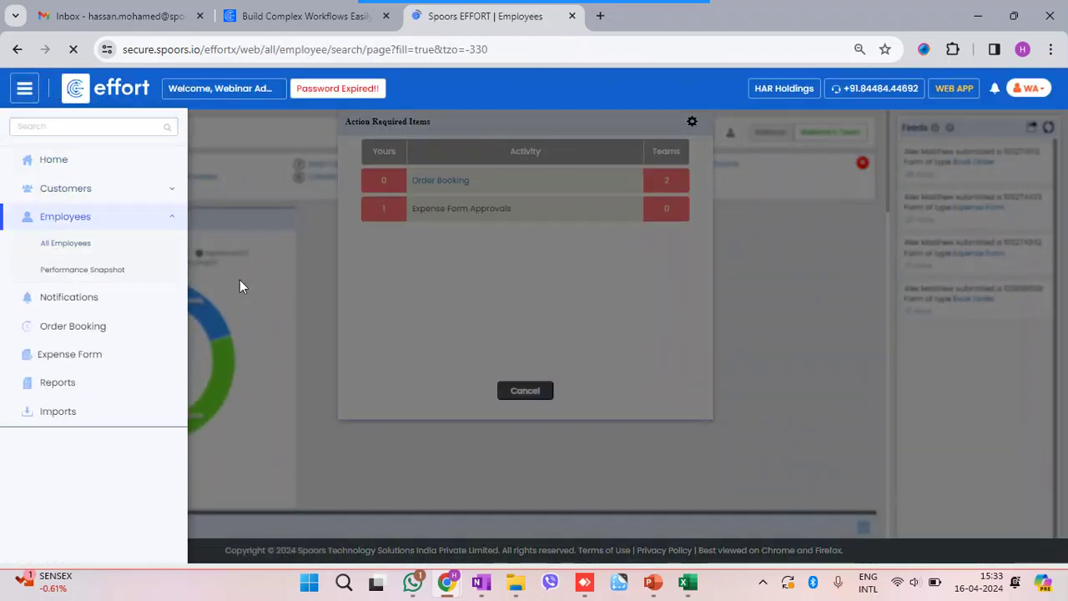
scroll(240, 285, "down", 1)
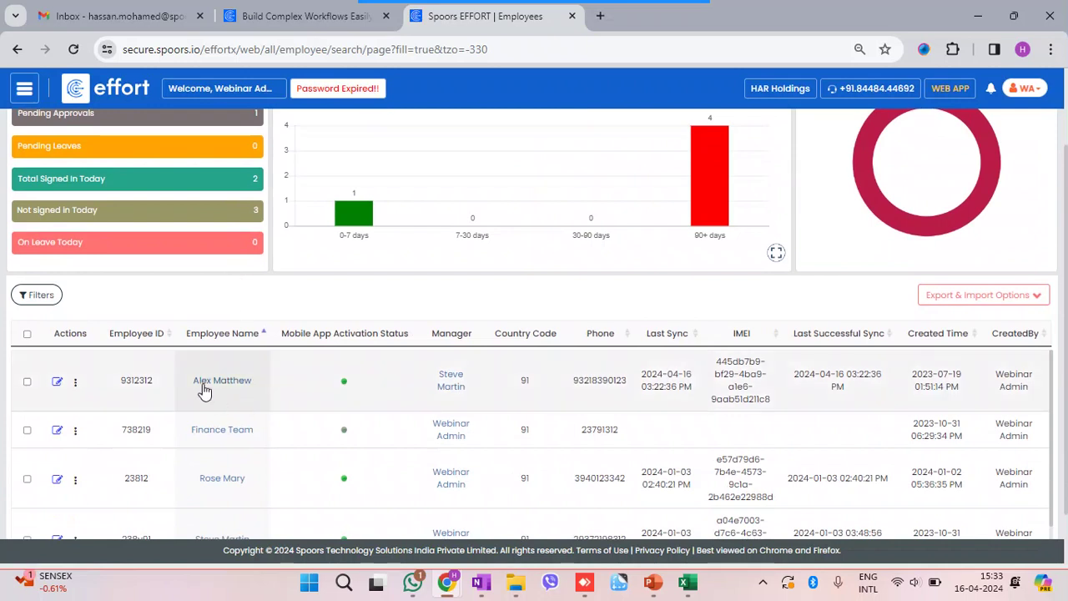
left_click(57, 382)
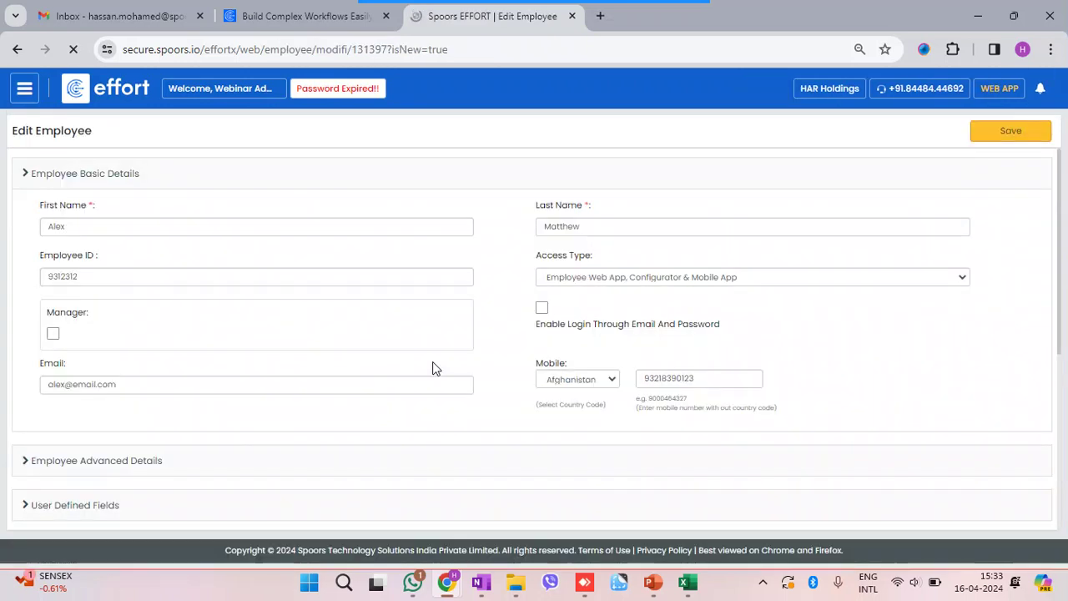
scroll(434, 368, "down", 2)
left_click(114, 308)
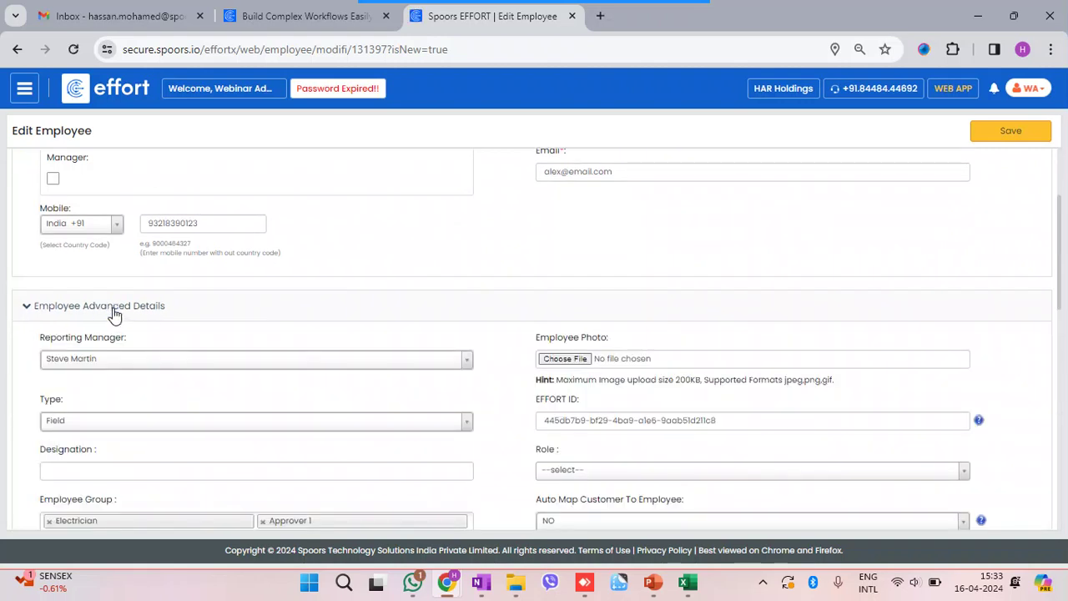
scroll(672, 420, "down", 1)
left_click(672, 425)
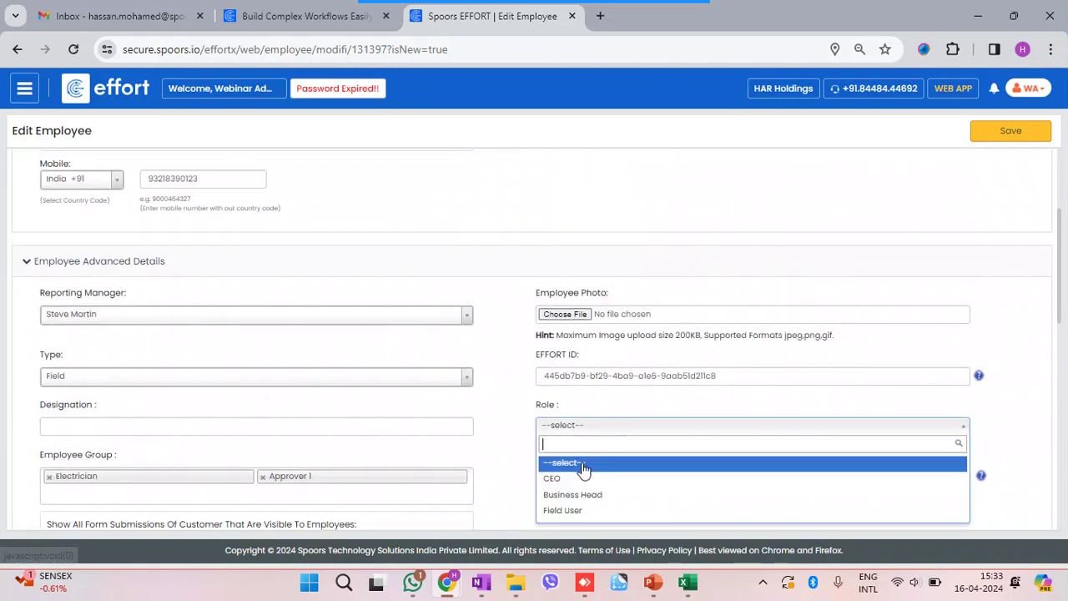
left_click(557, 511)
left_click(1013, 142)
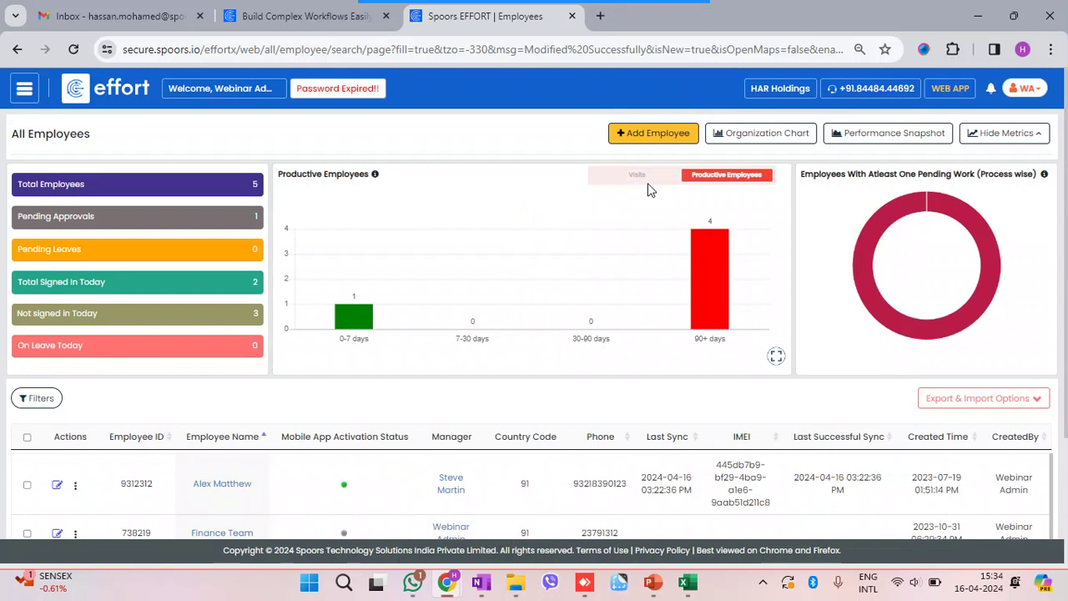
Start a new approval process in the admin app builder titled 'Parallel Expense Approval'
left_click(1027, 89)
left_click(1006, 223)
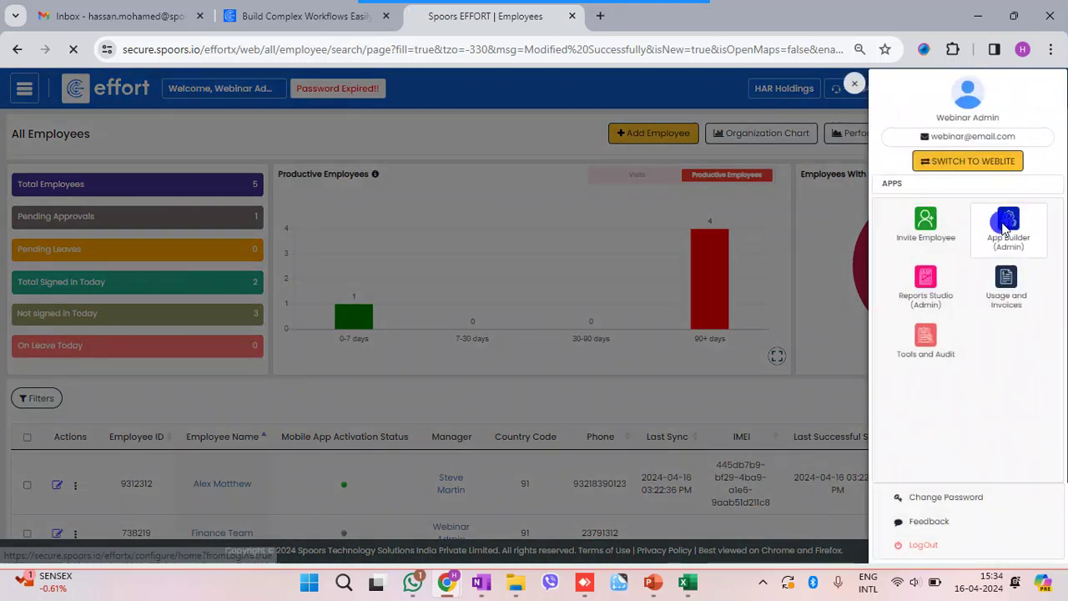
left_click(409, 111)
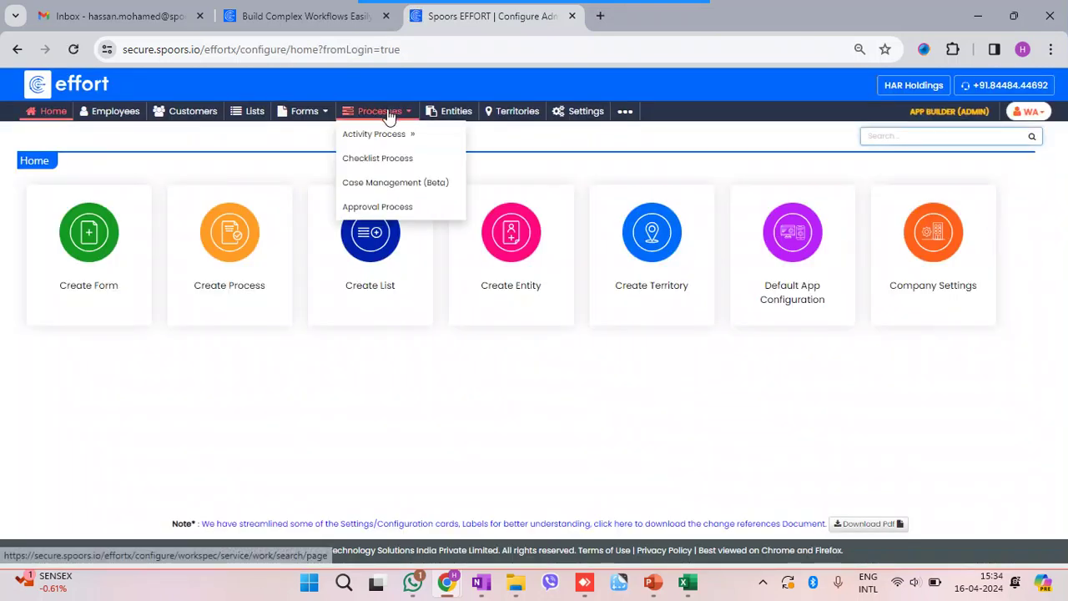
left_click(372, 210)
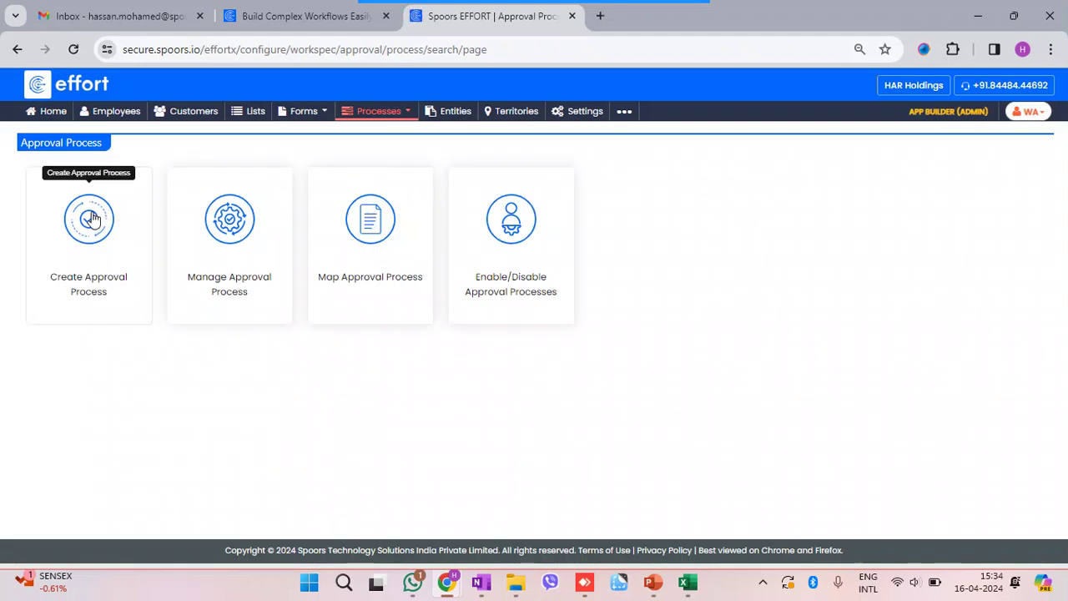
left_click(91, 219)
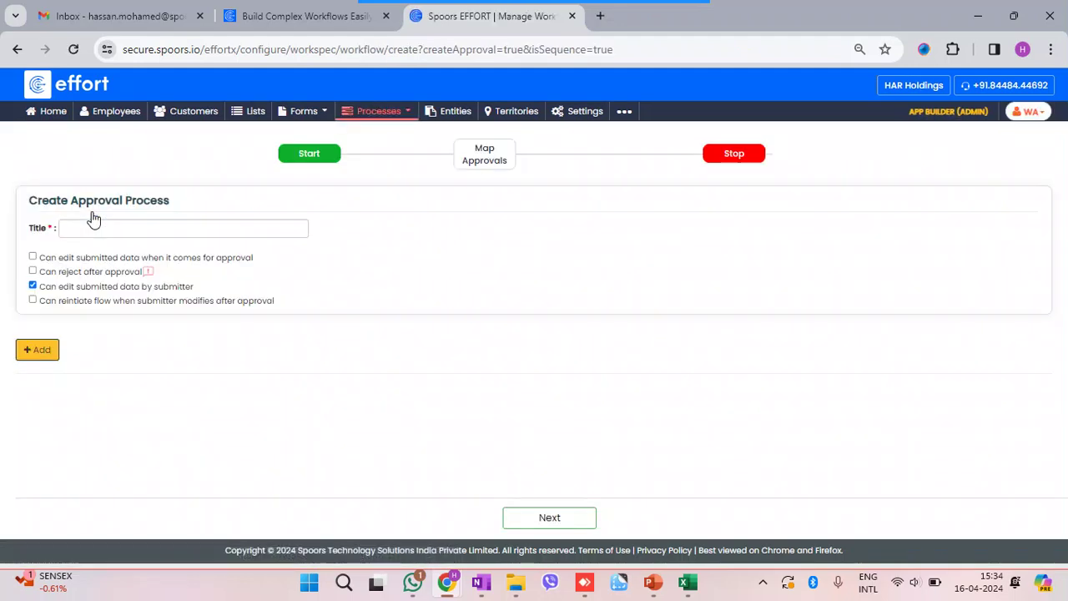
left_click(143, 226)
type("Exep")
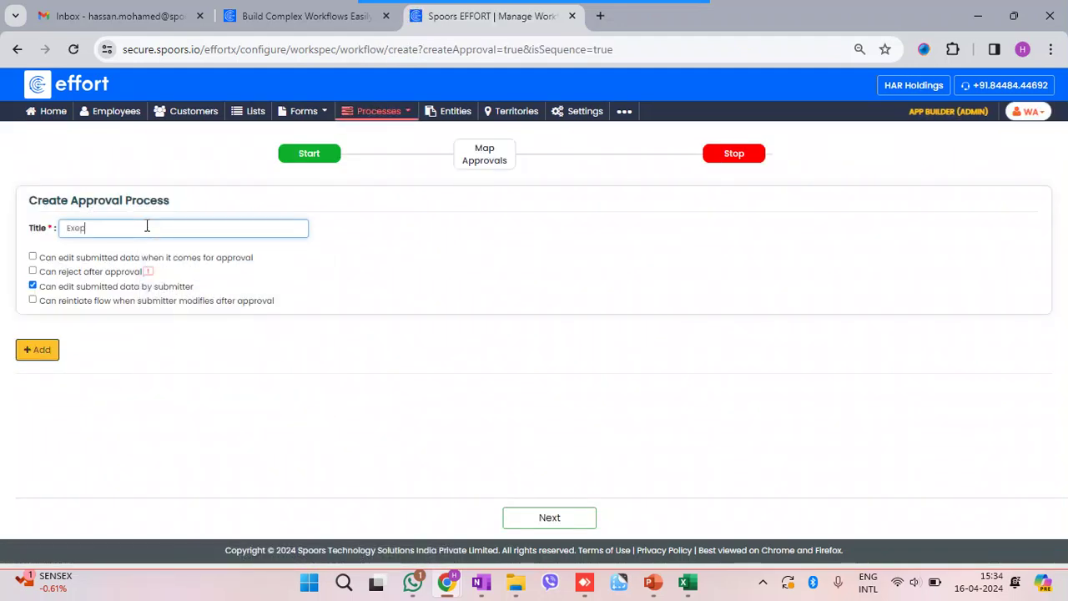
type("Parall")
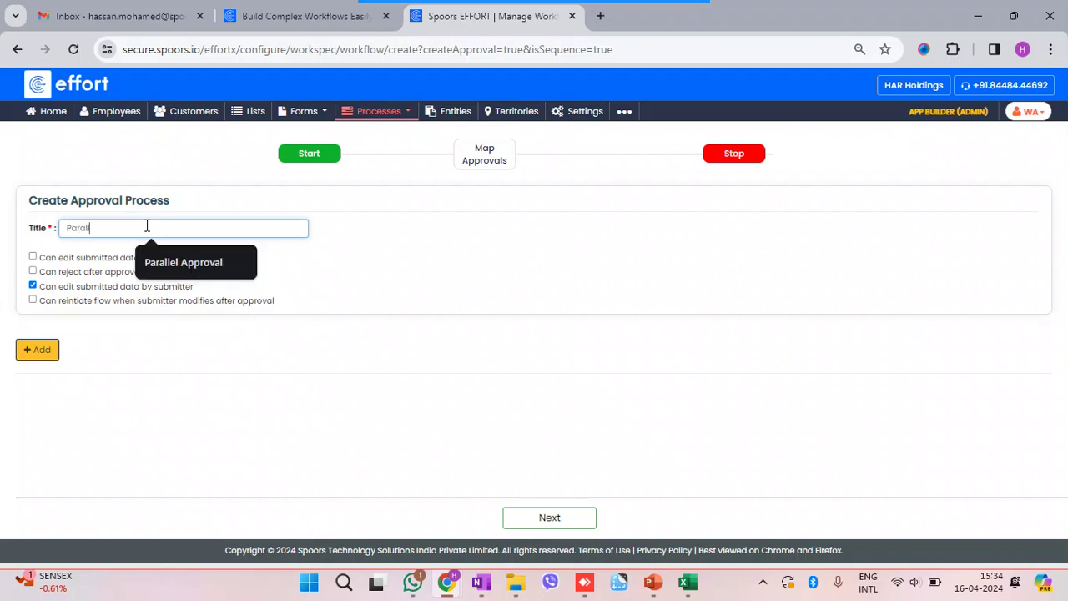
type("el Expense A")
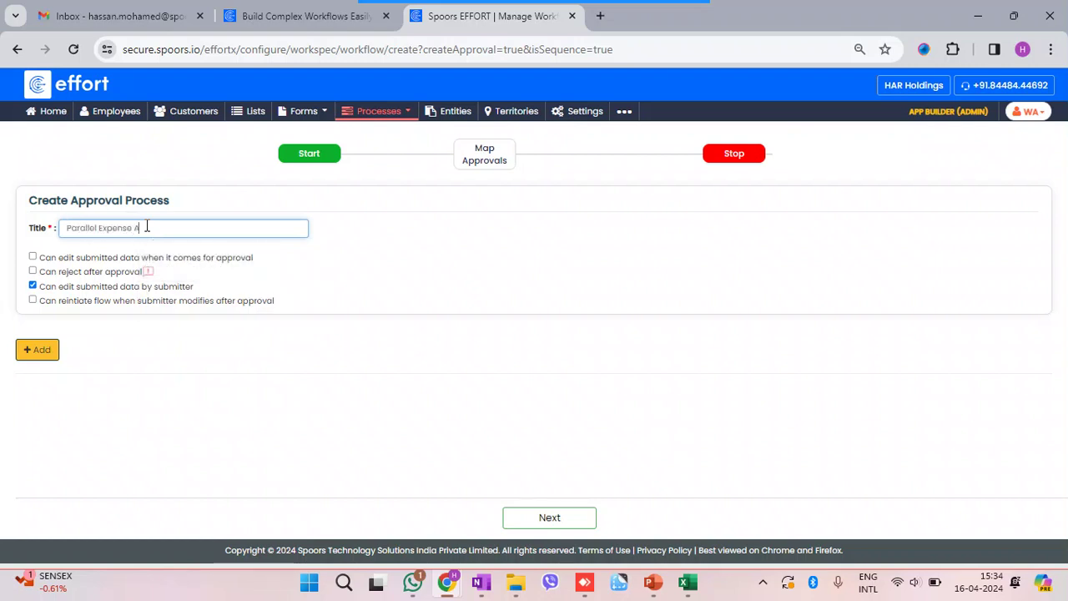
type("pproval")
Add an approval level named 'Approval Stage' with the Parallel approval flow mode
left_click(35, 349)
left_click(197, 357)
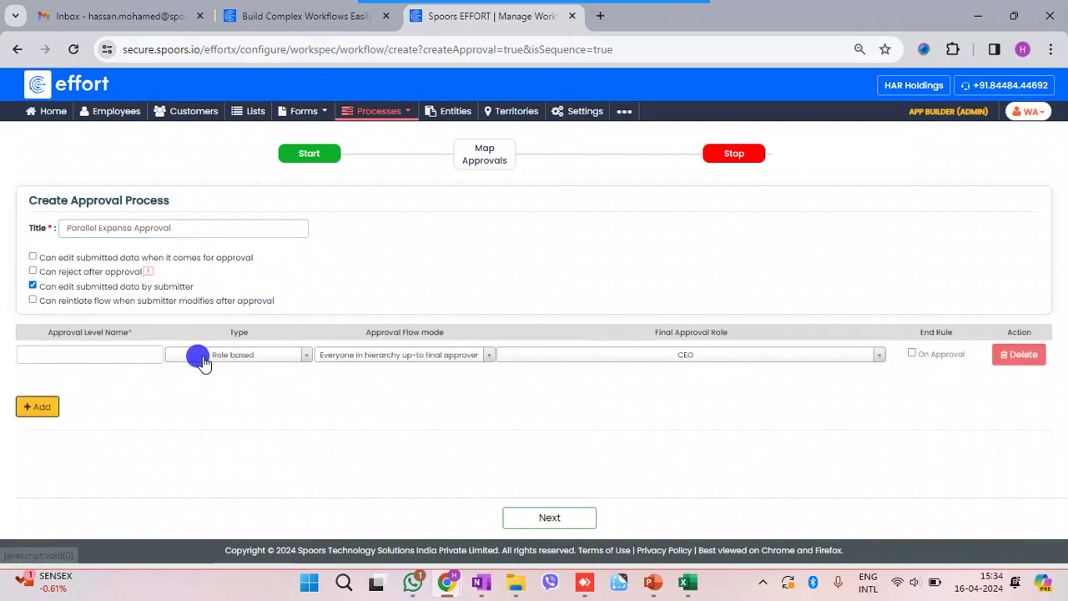
left_click(121, 357)
type("St")
key("BackSpace")
key("BackSpace")
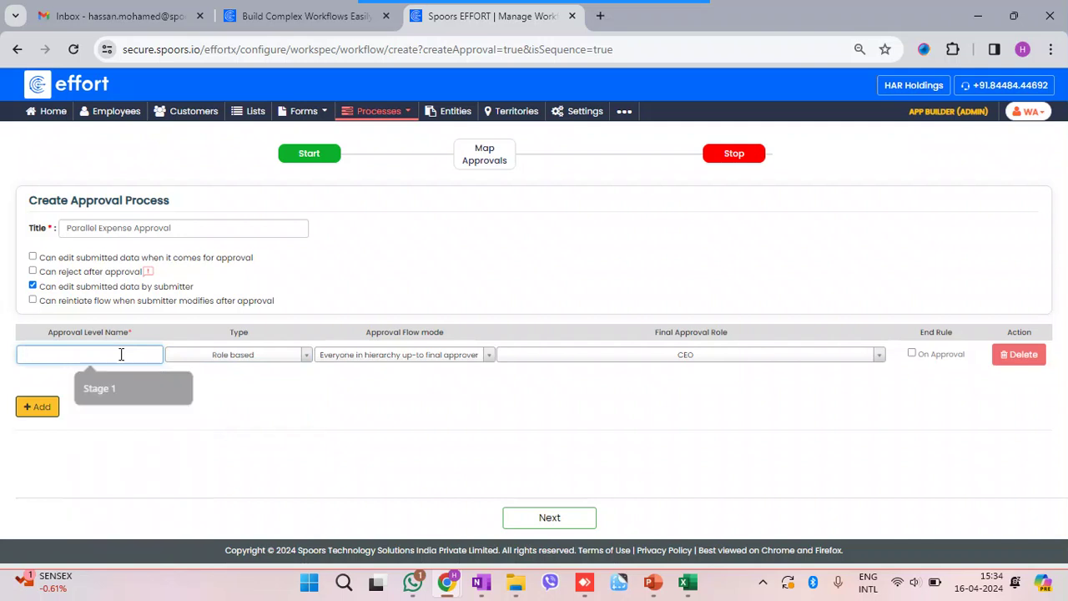
type("Approval Stage")
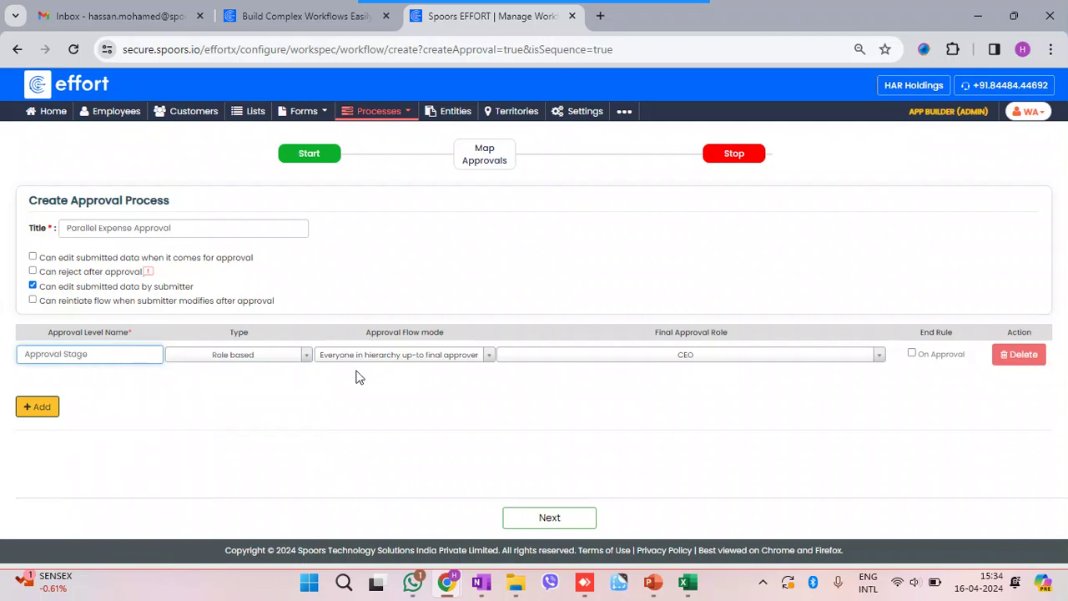
left_click(365, 359)
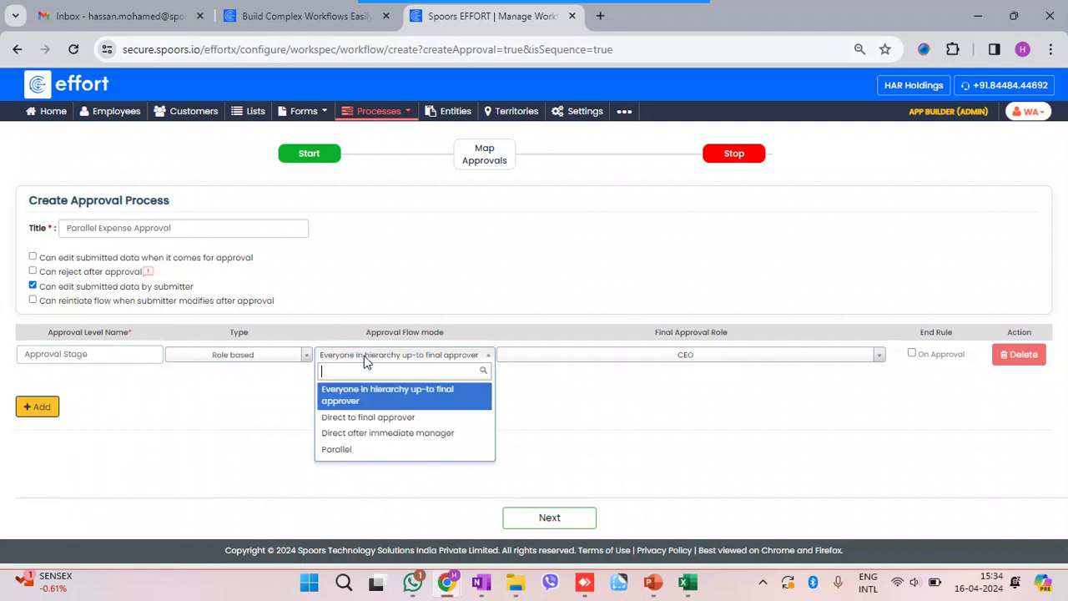
left_click(347, 449)
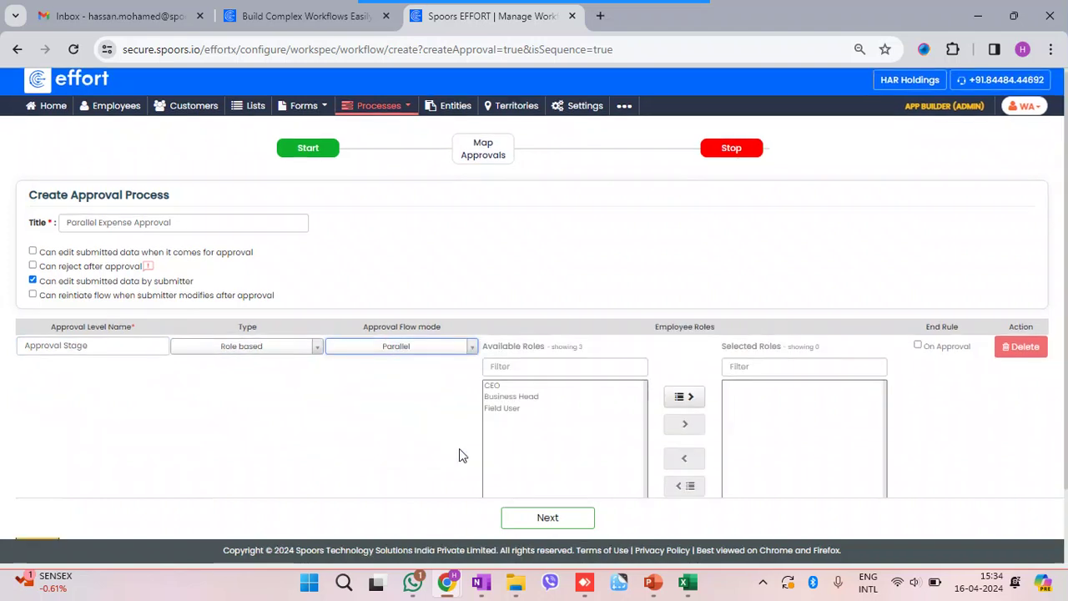
Assign the CEO and Business Head roles as the stage's approvers and save the stage
scroll(463, 456, "down", 1)
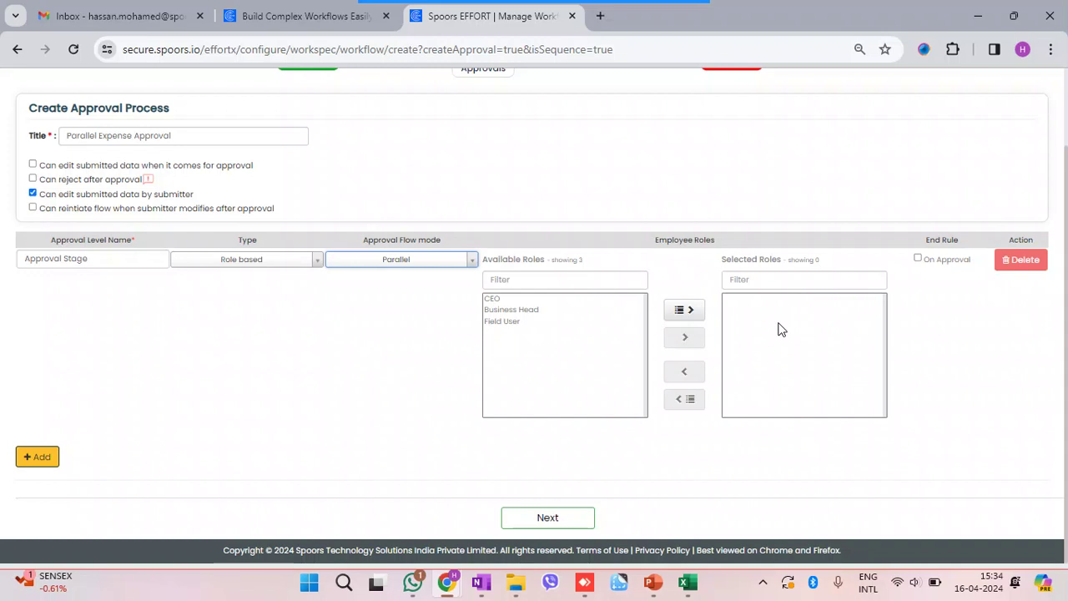
left_click(507, 299)
left_click(510, 310, "shift")
left_click(683, 336)
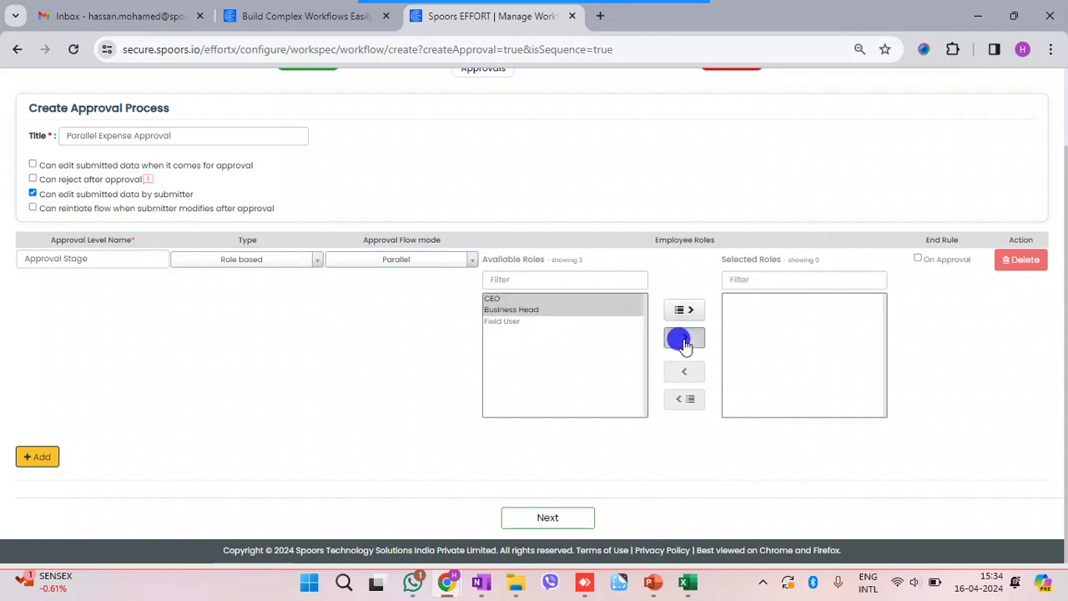
left_click(559, 518)
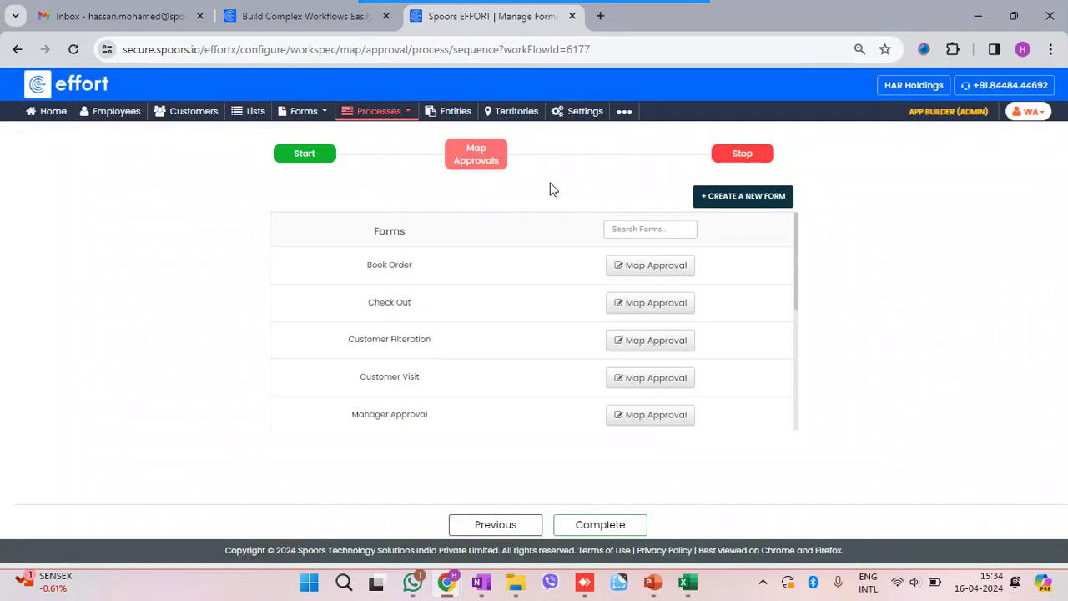
Complete creation of the Parallel Expense Approval process
scroll(541, 339, "down", 3)
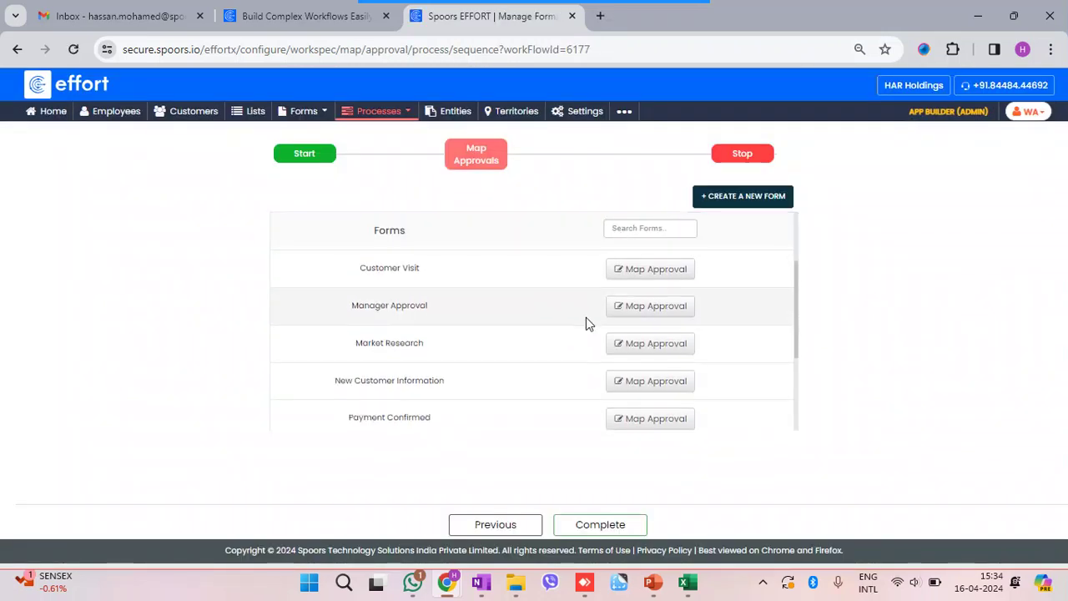
scroll(587, 322, "up", 3)
left_click(626, 231)
type("expen")
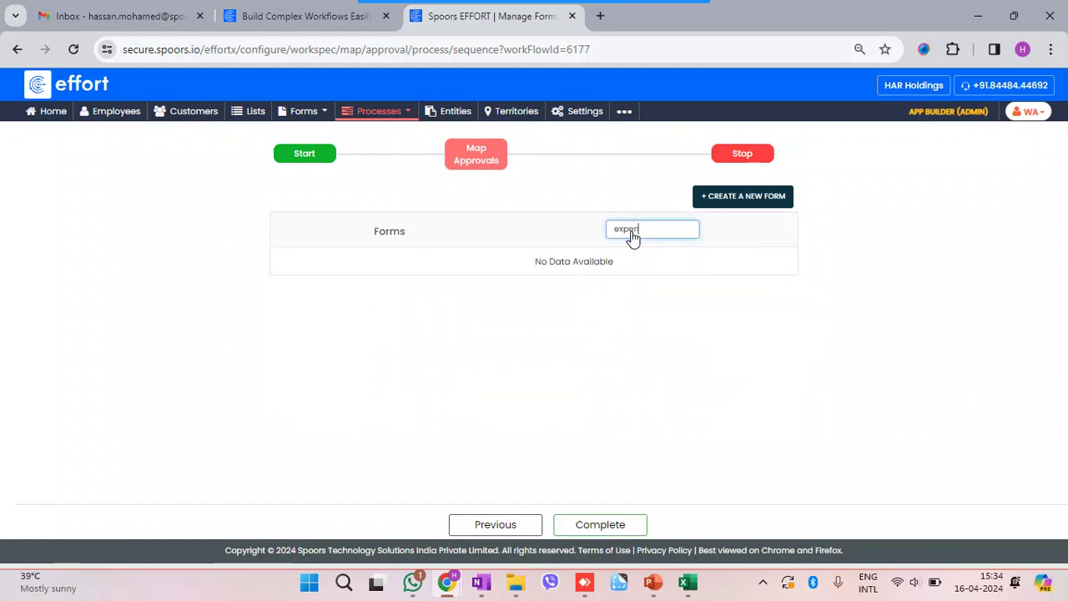
key("BackSpace")
key("BackSpace")
key("BackSpace")
scroll(504, 358, "down", 5)
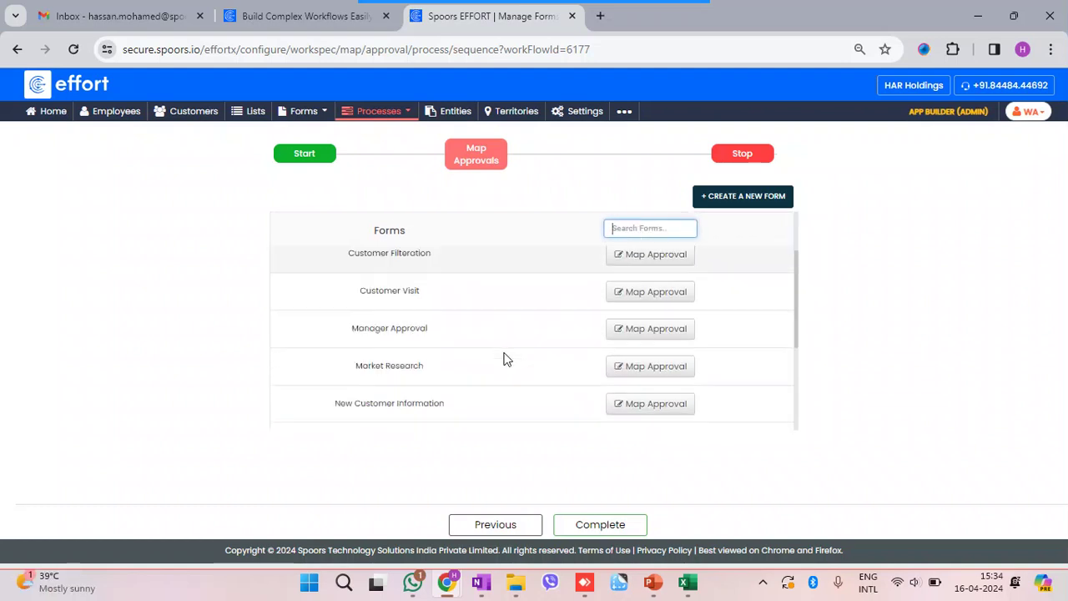
scroll(504, 359, "up", 5)
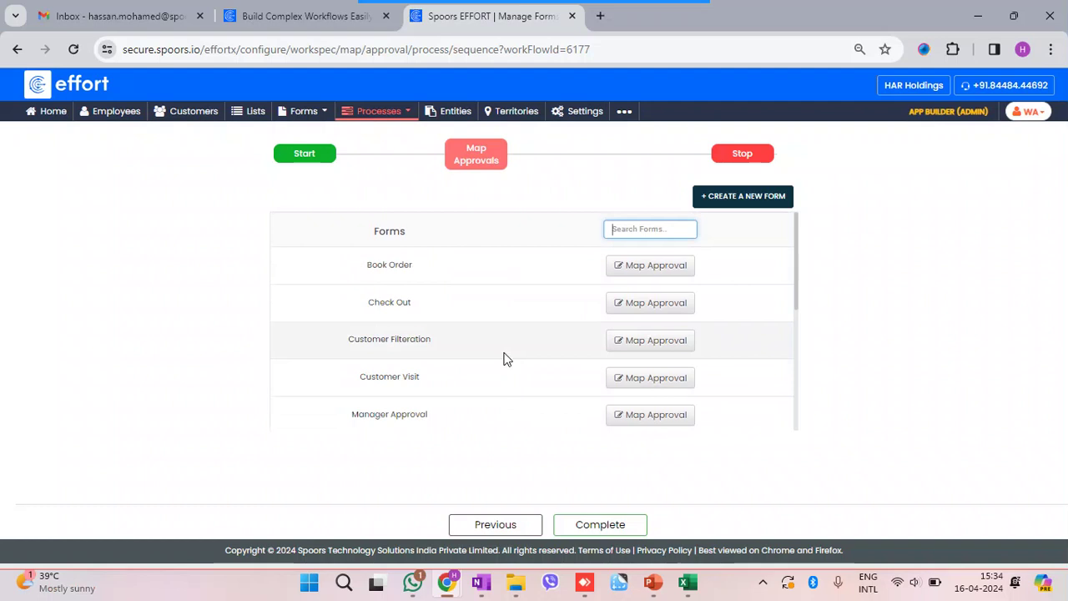
left_click(594, 524)
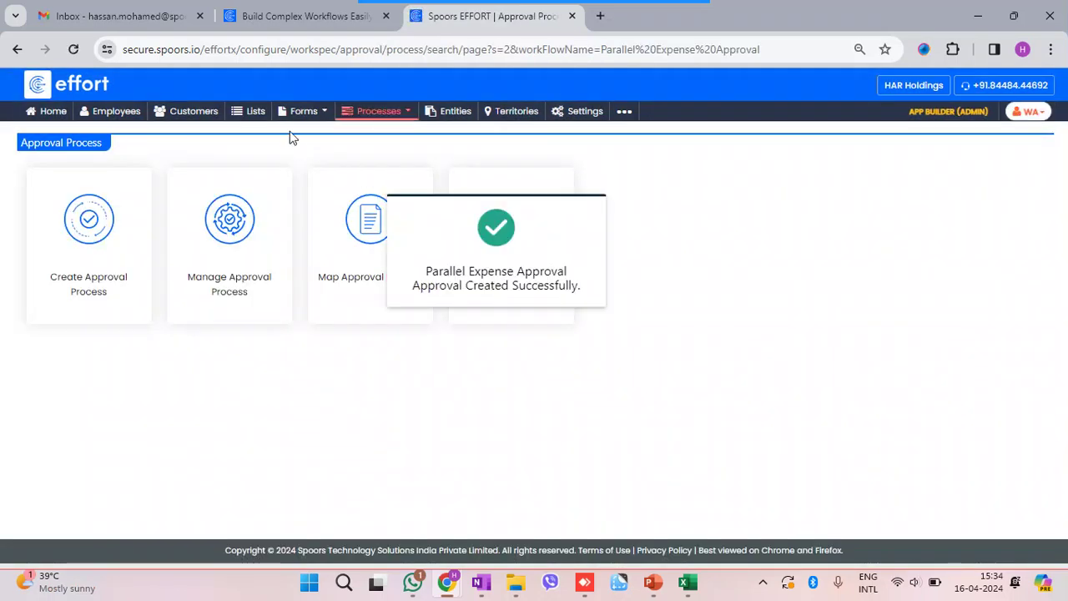
Change the Expense Form's approval process to Parallel Expense Approval and save the change
left_click(297, 128)
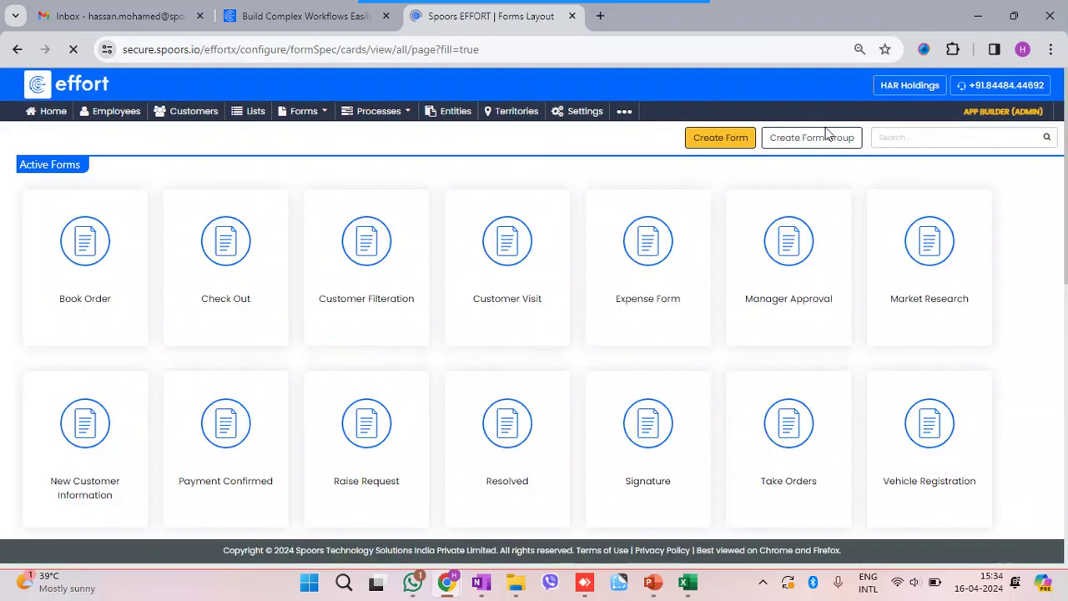
left_click(962, 138)
type("expen")
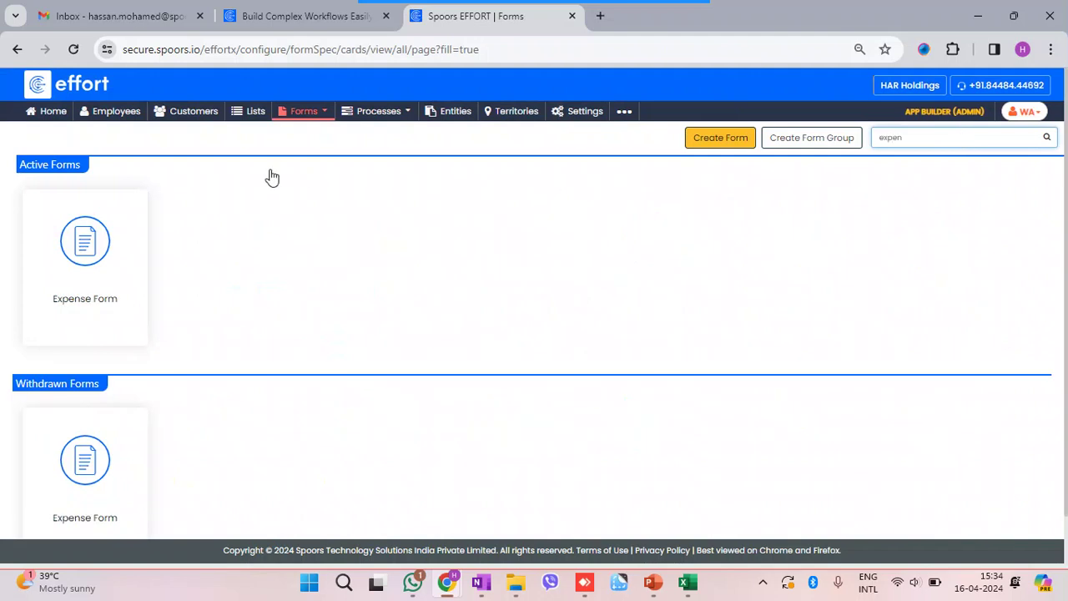
left_click(84, 242)
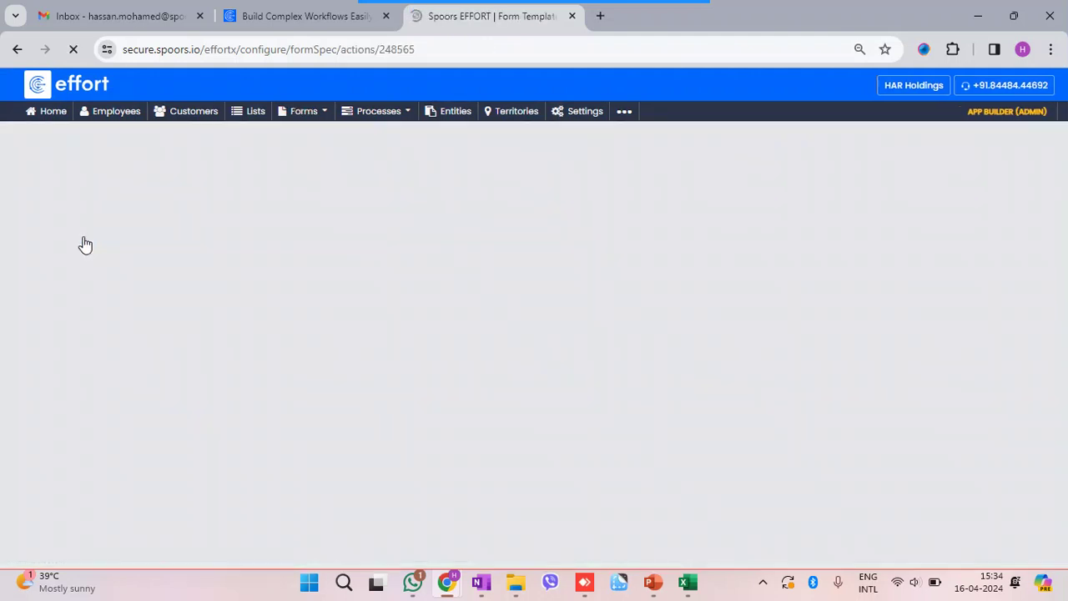
scroll(512, 370, "down", 2)
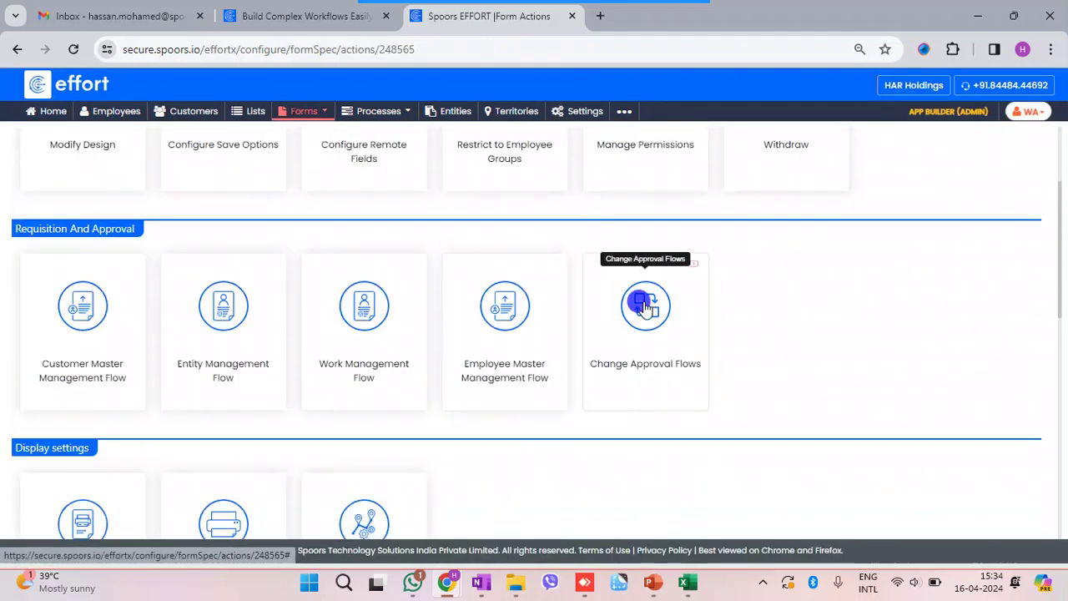
left_click(643, 303)
left_click(339, 125)
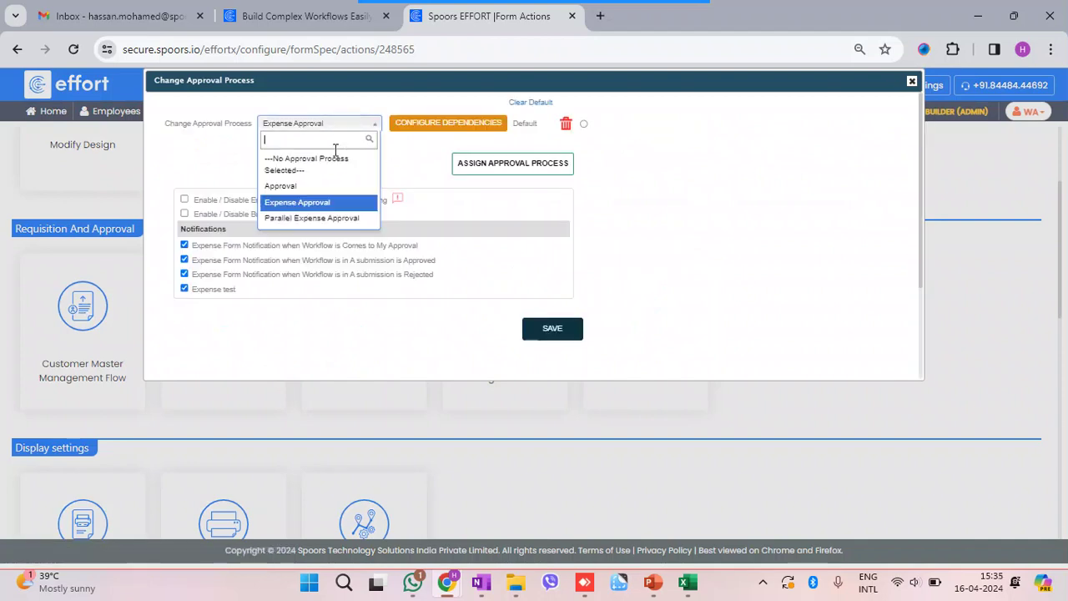
left_click(311, 217)
left_click(557, 330)
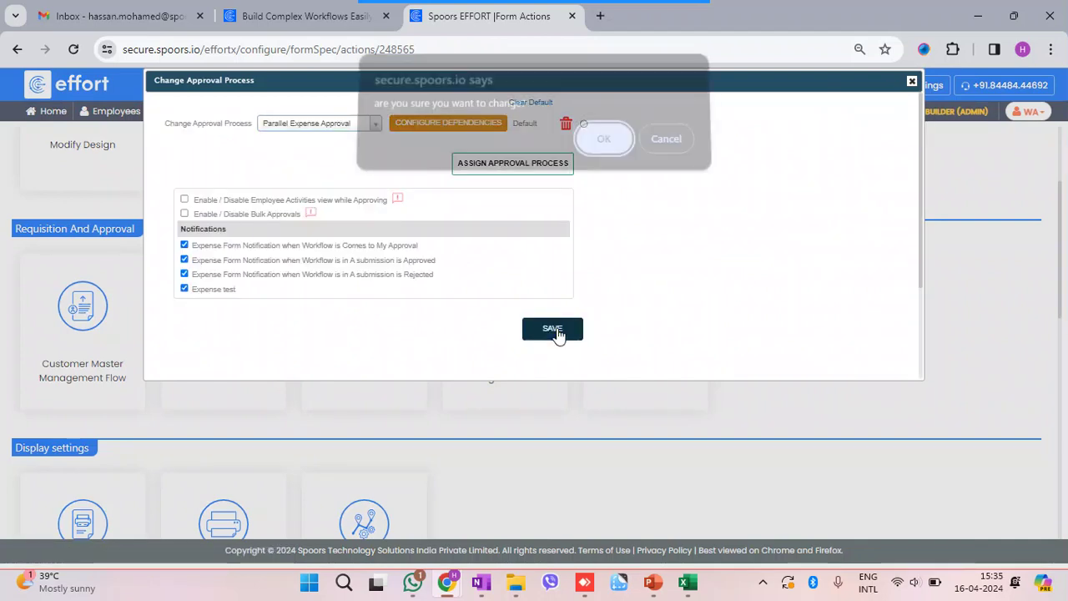
left_click(610, 147)
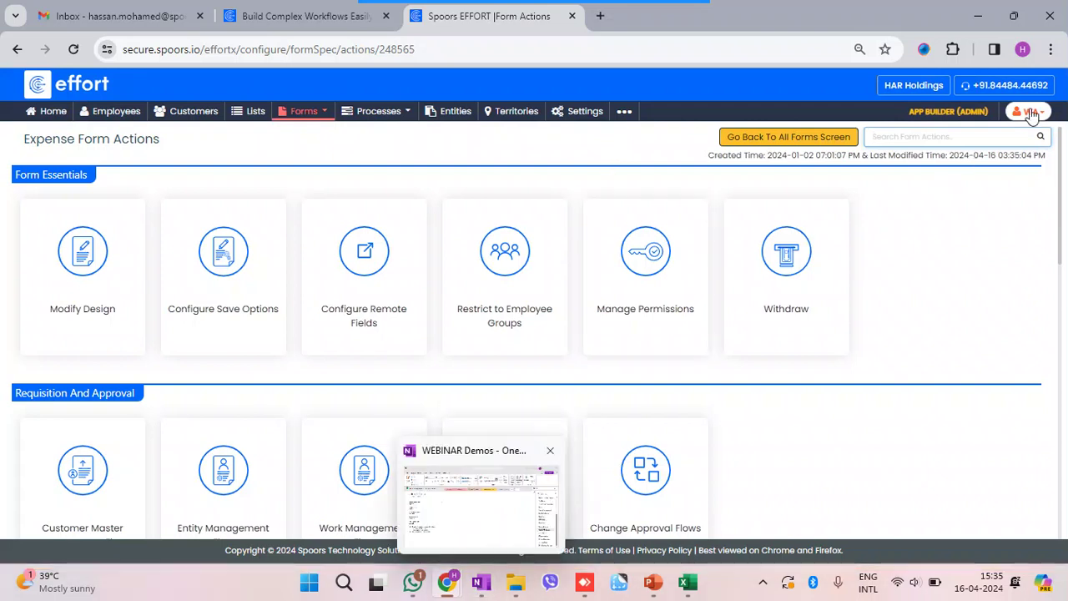
left_click(1036, 113)
Log out of the admin account and paste the demo user's e-mail from OneNote into the login form
left_click(872, 438)
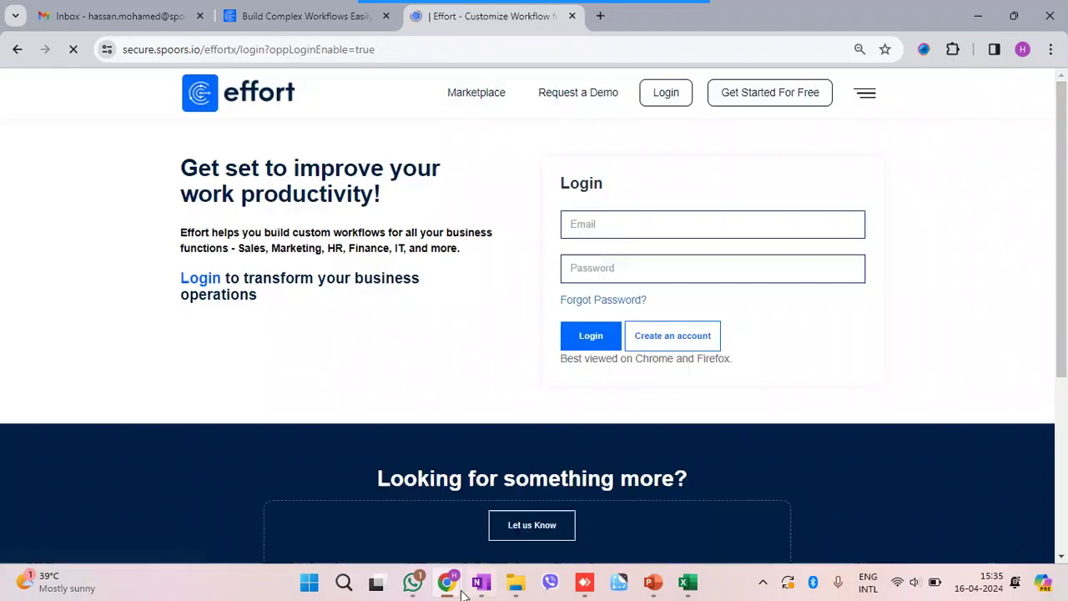
left_click(481, 584)
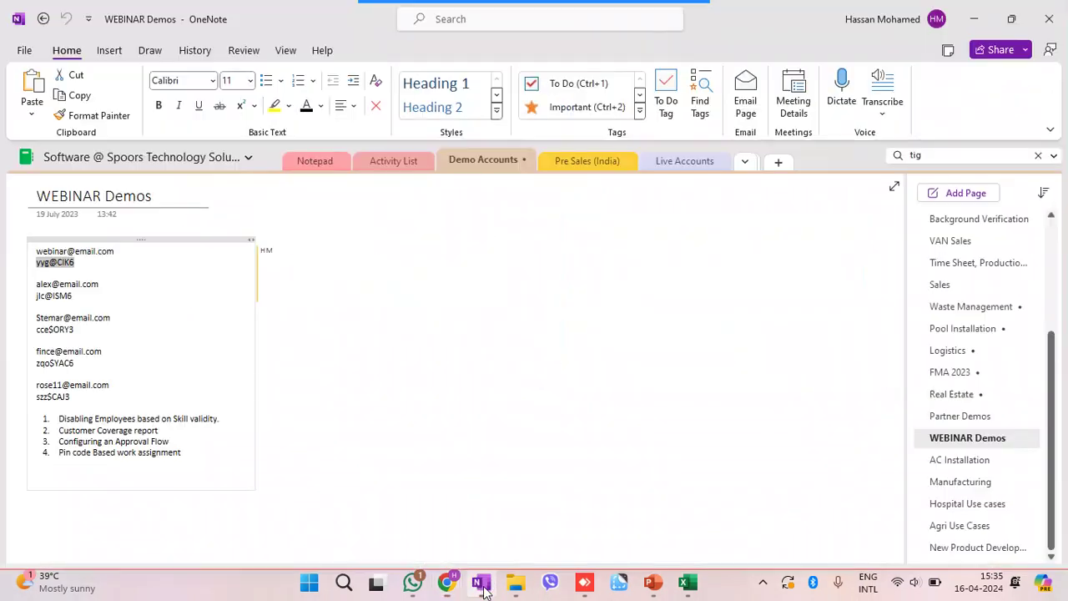
double_click(90, 284)
triple_click(61, 282)
key("ctrl+c")
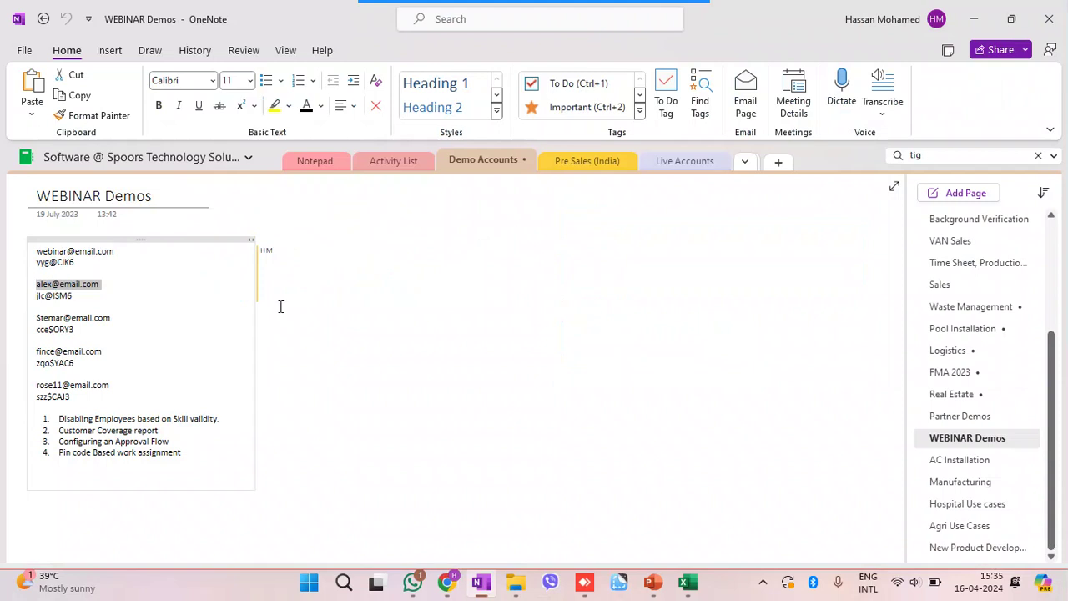
key("alt+Tab")
left_click(657, 223)
key("ctrl+v")
Copy the demo user's password from the OneNote notes
key("alt+Tab")
left_click_drag(75, 294, 28, 288)
key("ctrl+c")
key("alt+Tab")
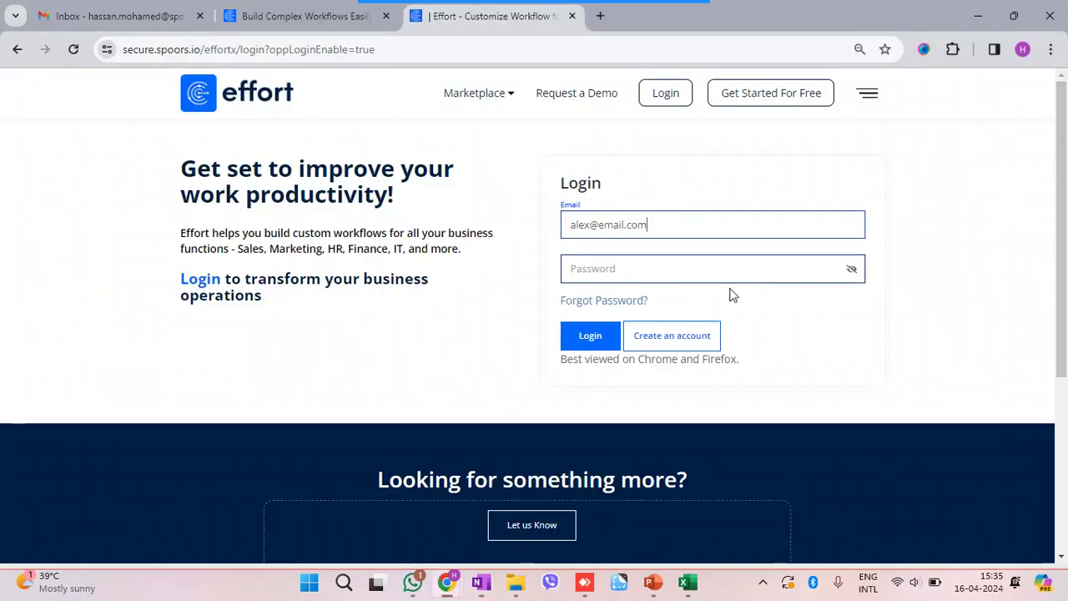
Log in as the demo user with the copied password and dismiss the action-required popup
left_click(692, 269)
key("ctrl+v")
left_click(580, 344)
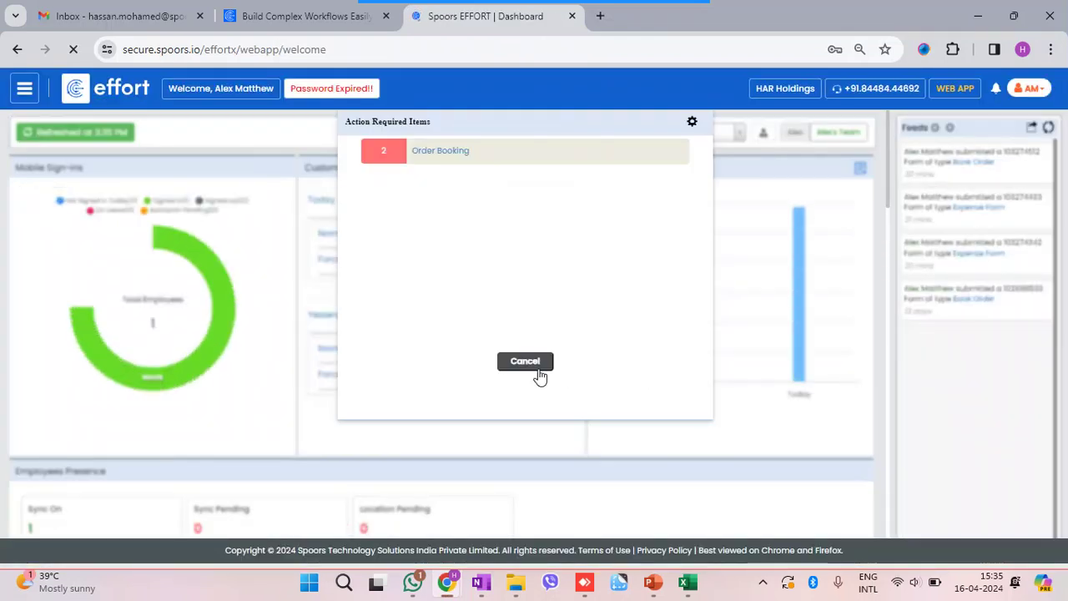
left_click(527, 367)
Start a new Expense Form submission with 8500.0 as cash in hand
left_click(26, 88)
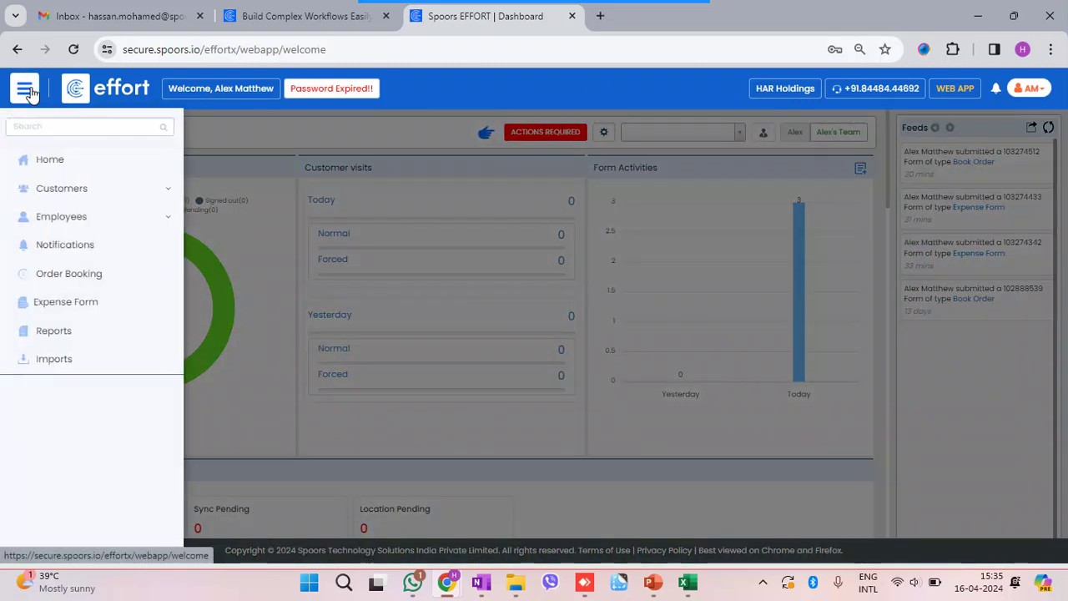
left_click(57, 306)
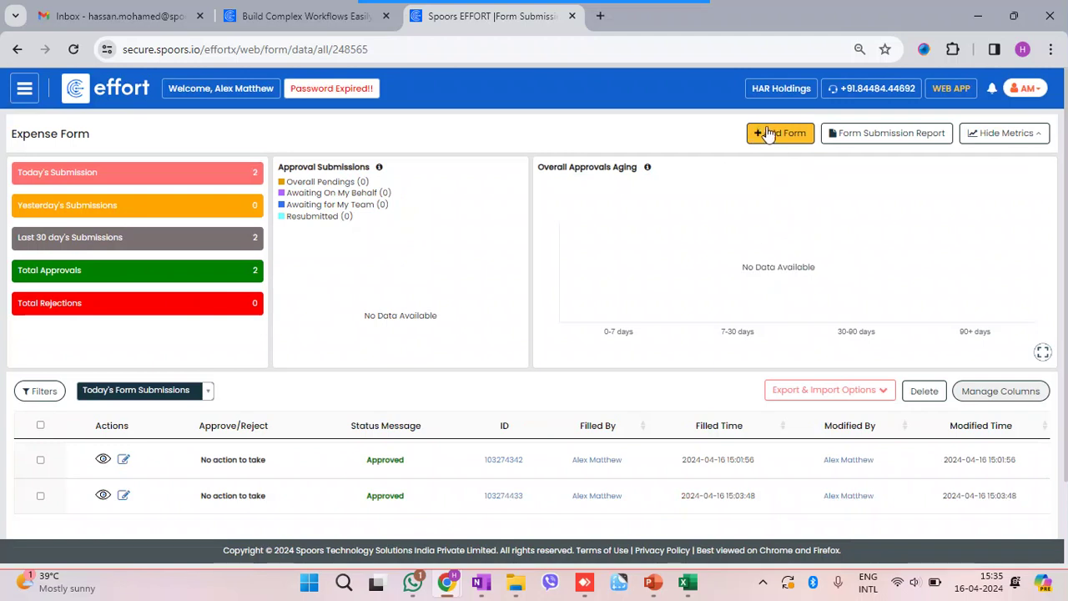
left_click(769, 134)
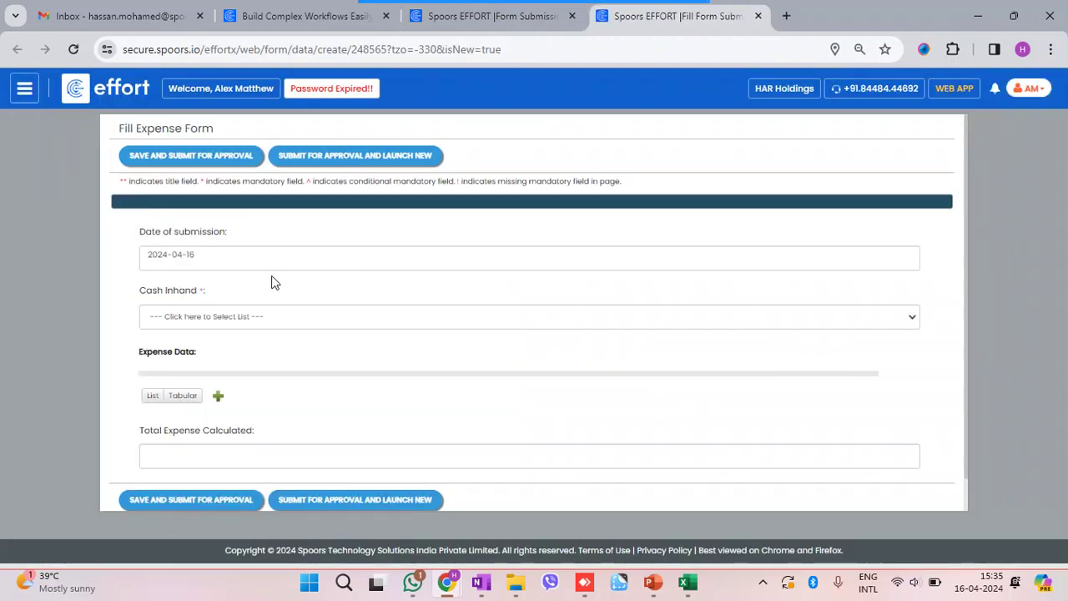
left_click(187, 322)
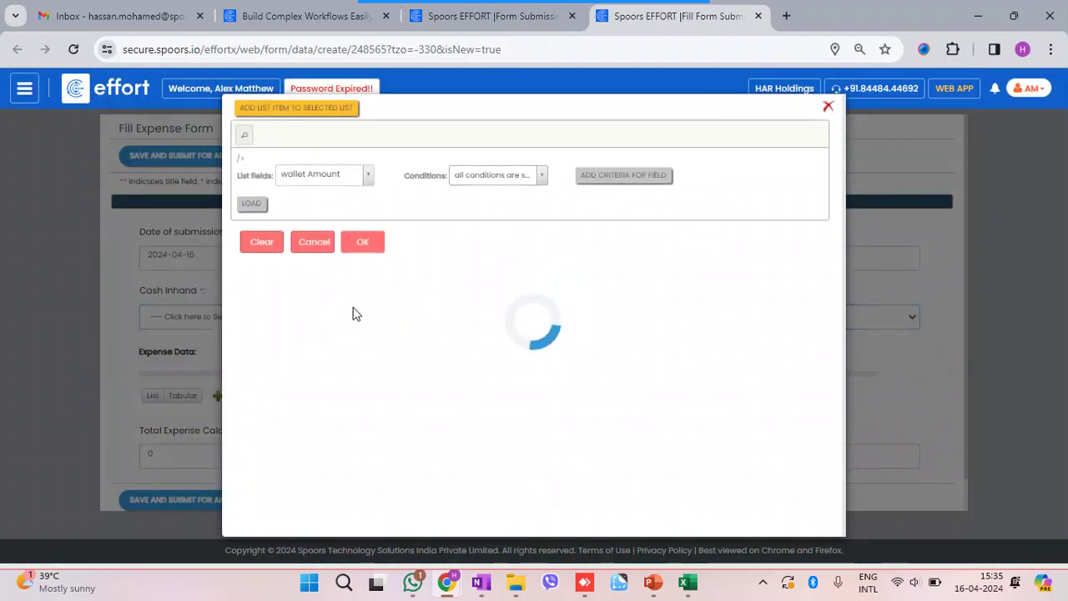
left_click(354, 300)
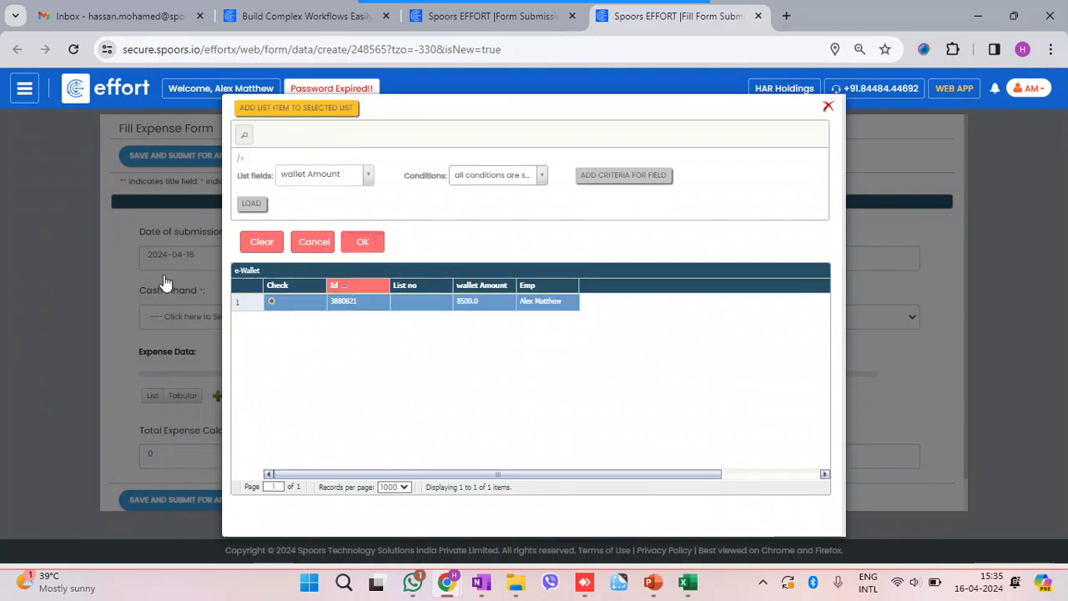
left_click(376, 242)
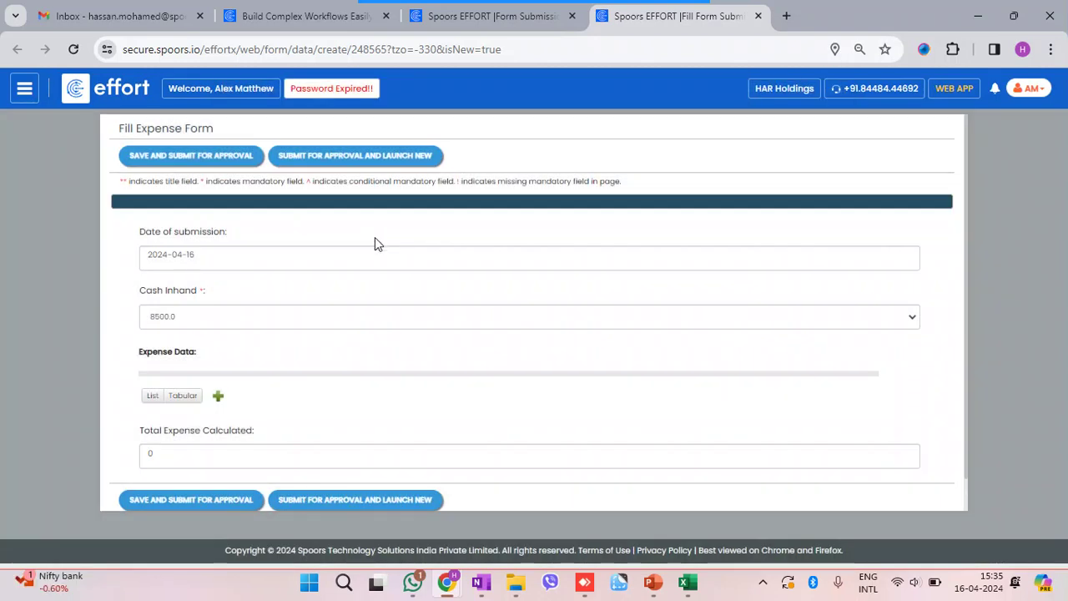
Add a Petrol expense entry of 600
scroll(258, 348, "down", 1)
left_click_drag(132, 314, 205, 342)
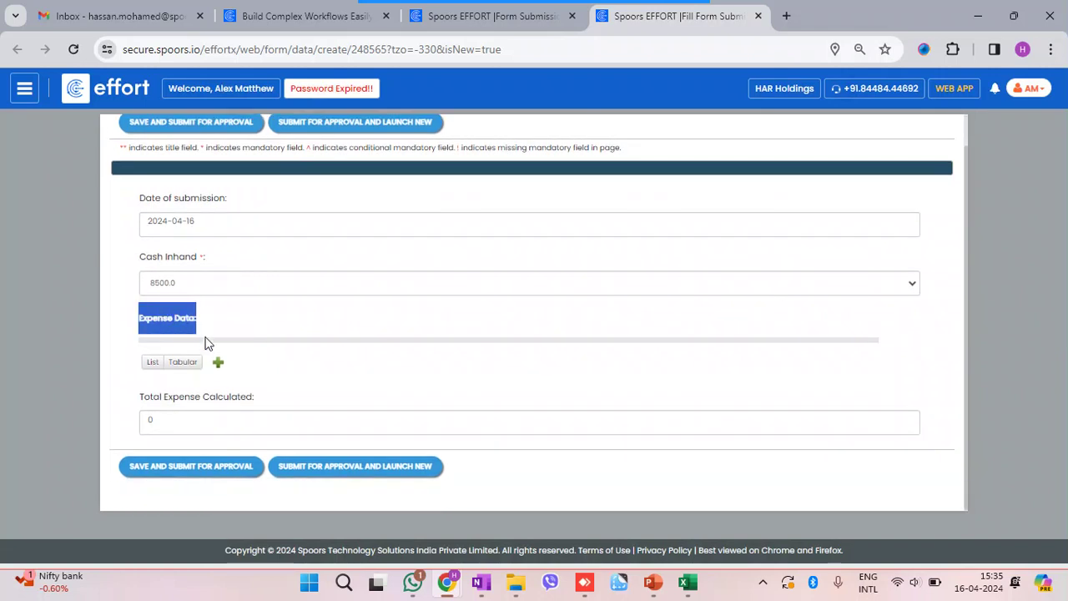
left_click(217, 361)
scroll(318, 364, "down", 2)
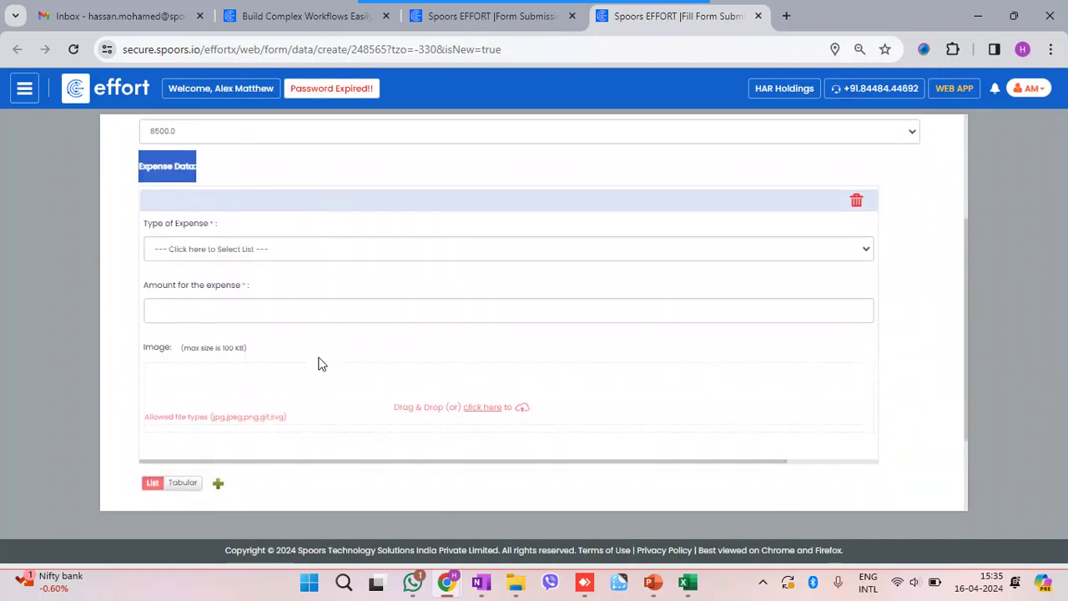
scroll(318, 364, "down", 1)
left_click(212, 195)
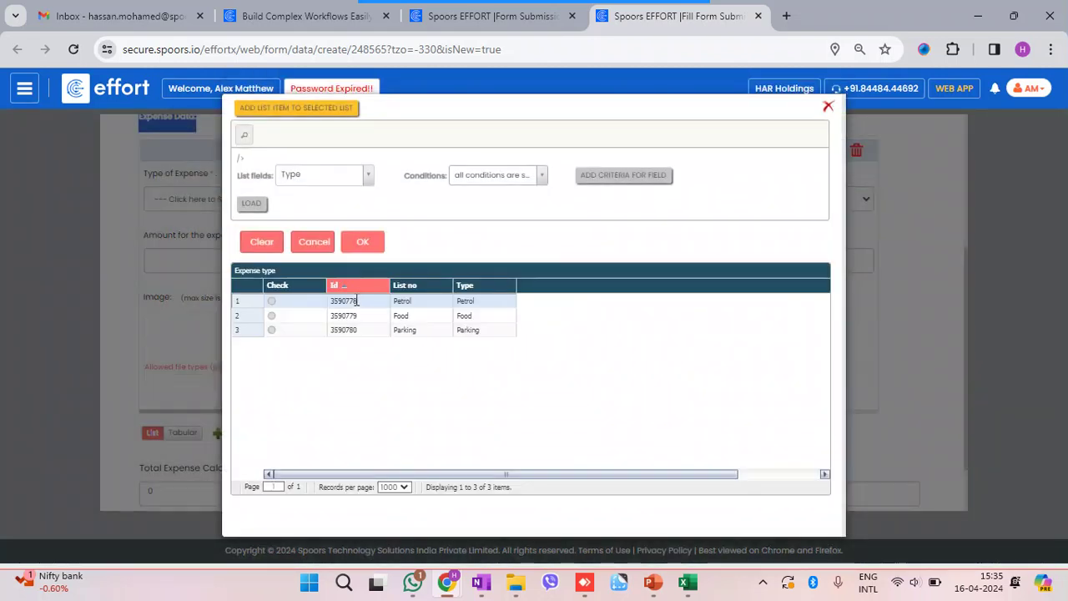
left_click(362, 241)
left_click(248, 260)
type("6")
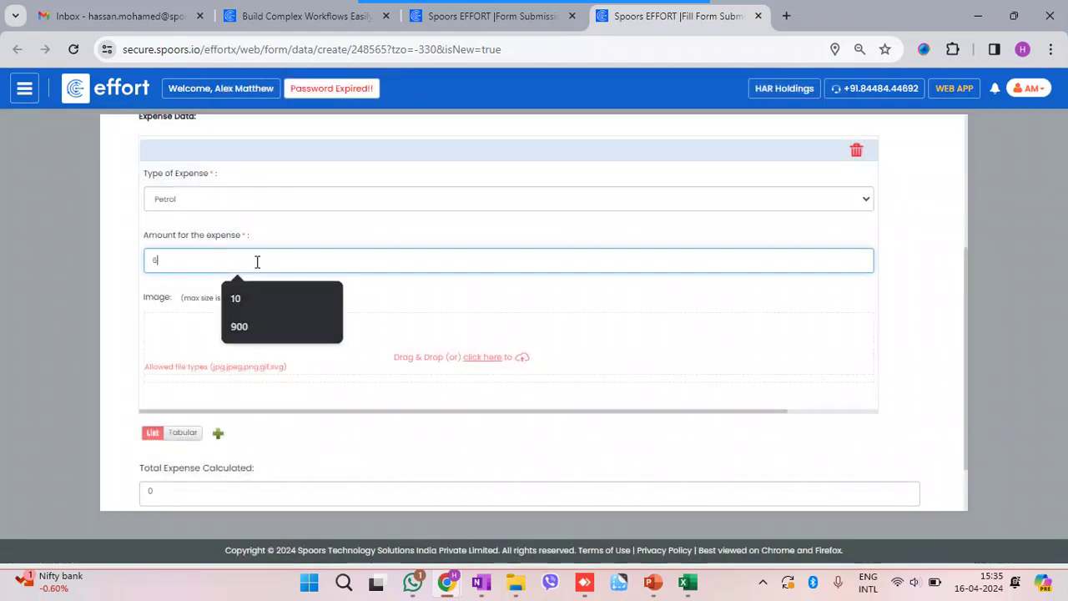
type("00")
left_click(139, 284)
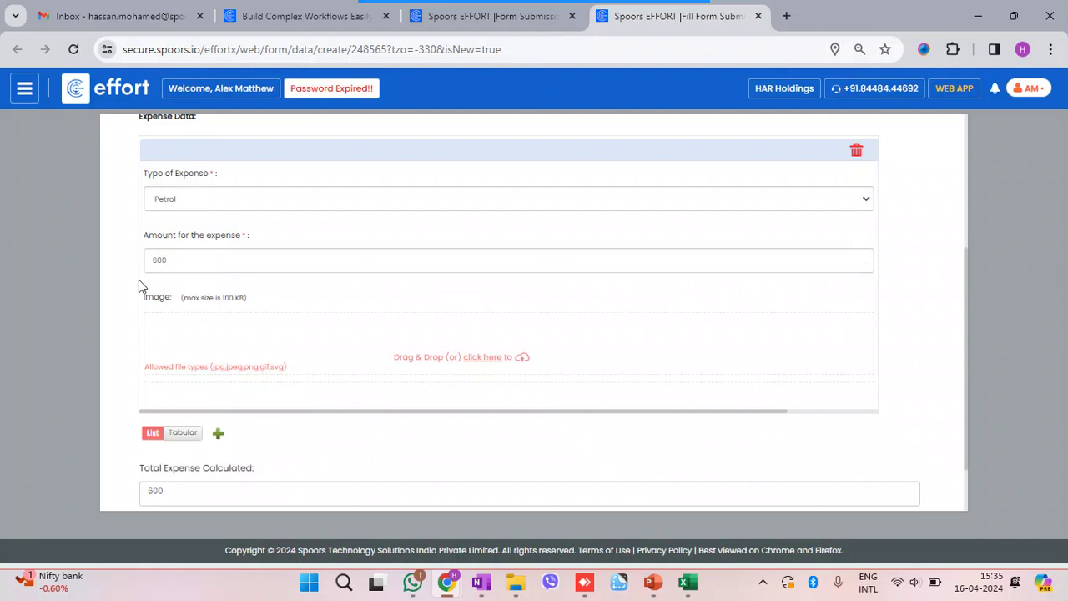
Add a Food expense entry of 1000, then save and submit the form for approval
scroll(367, 360, "down", 1)
left_click(215, 365)
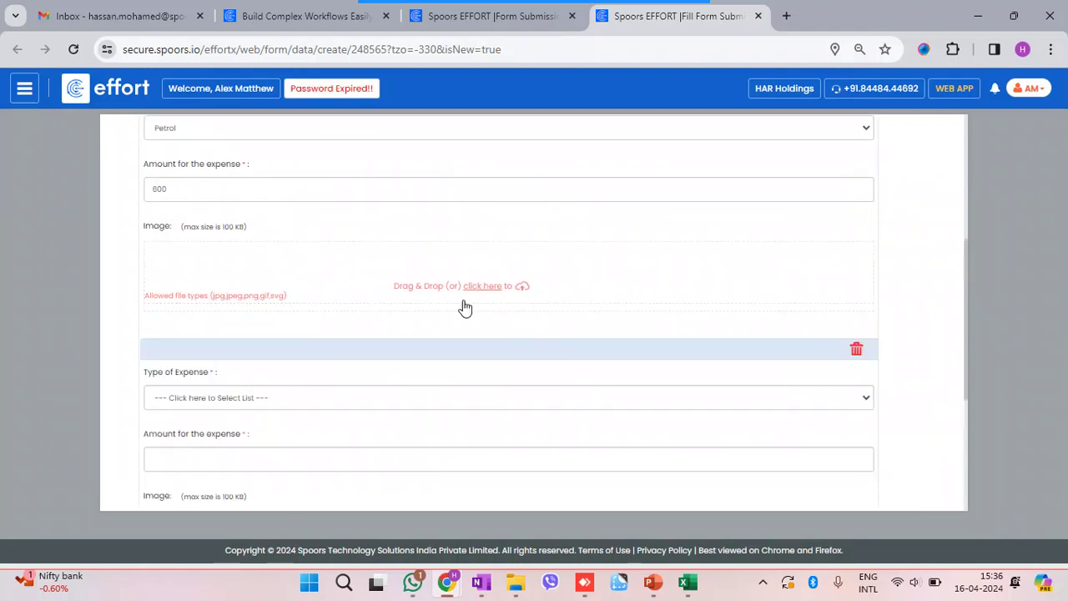
left_click(217, 386)
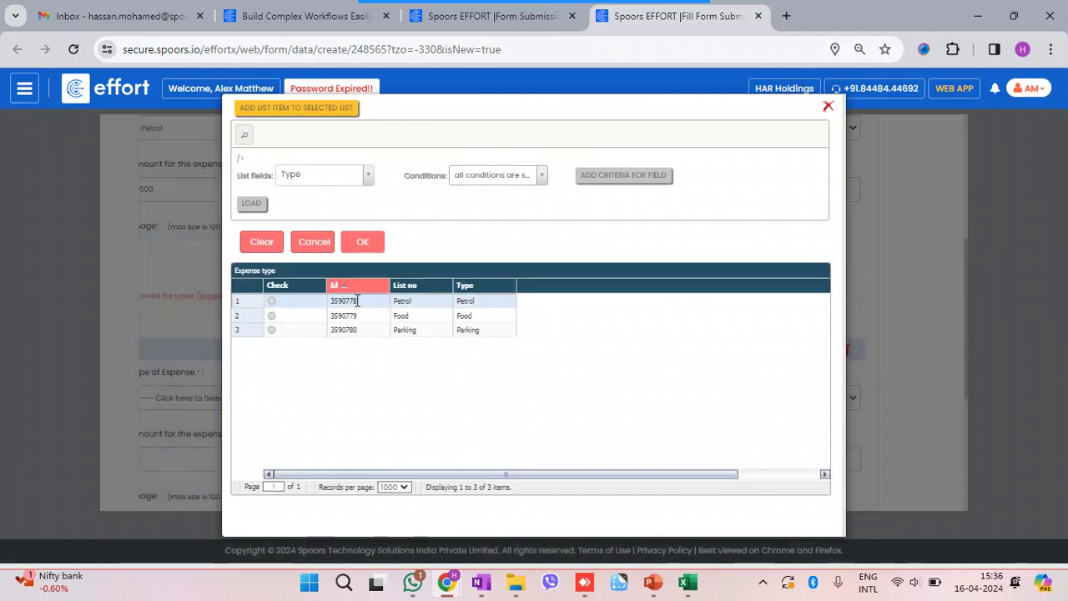
left_click(342, 315)
left_click(361, 241)
scroll(359, 380, "down", 3)
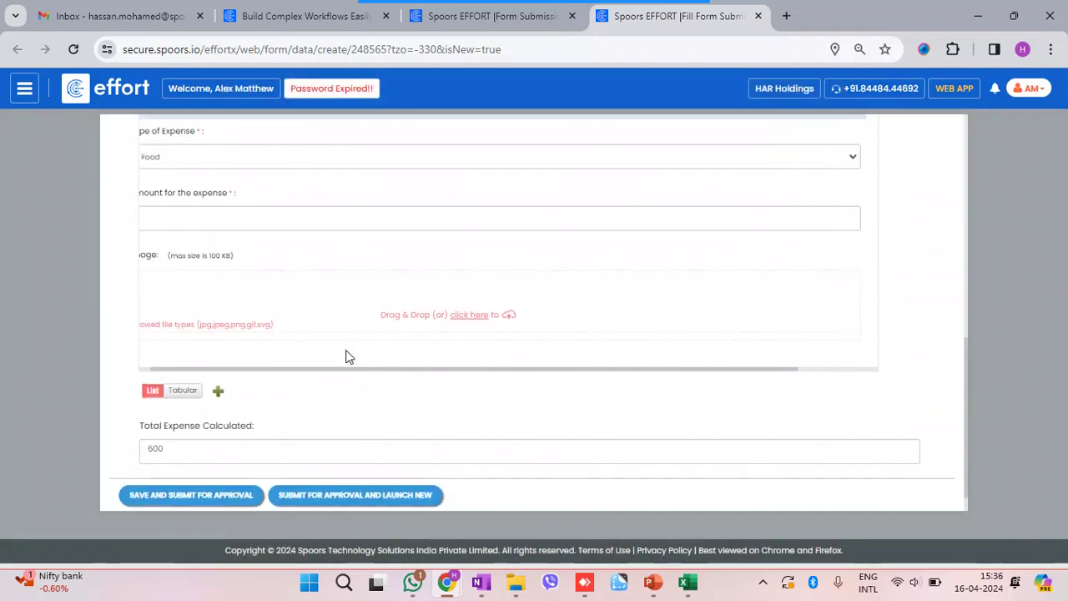
left_click(274, 217)
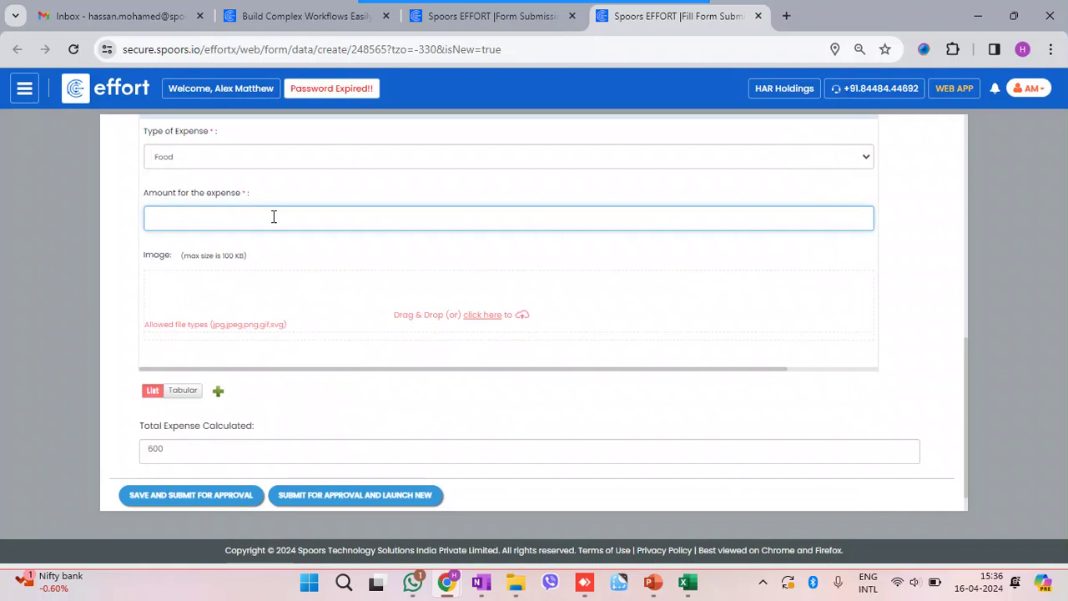
left_click(224, 412)
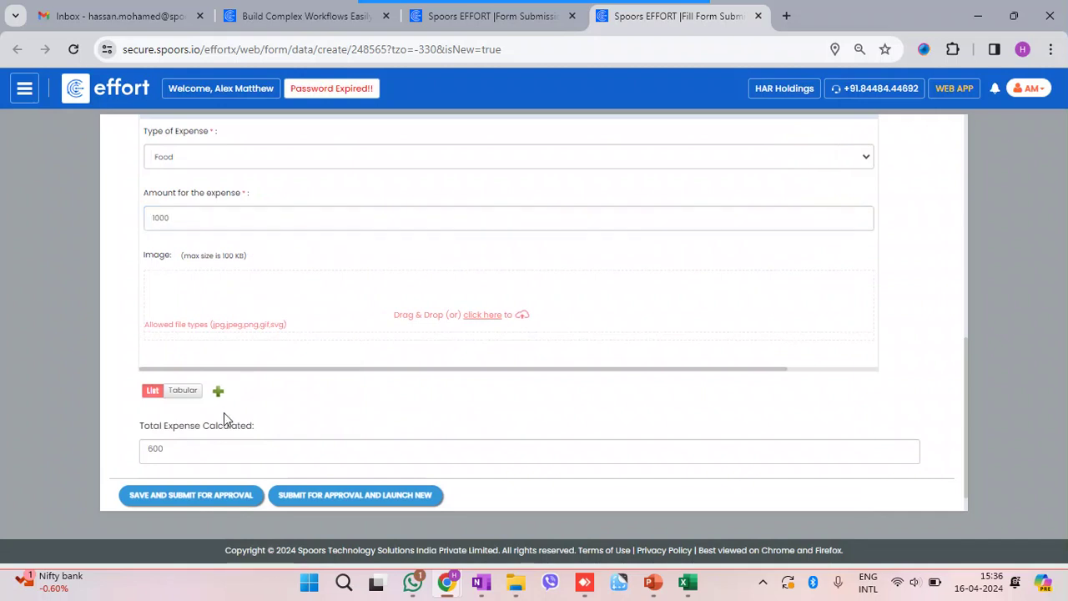
left_click(200, 495)
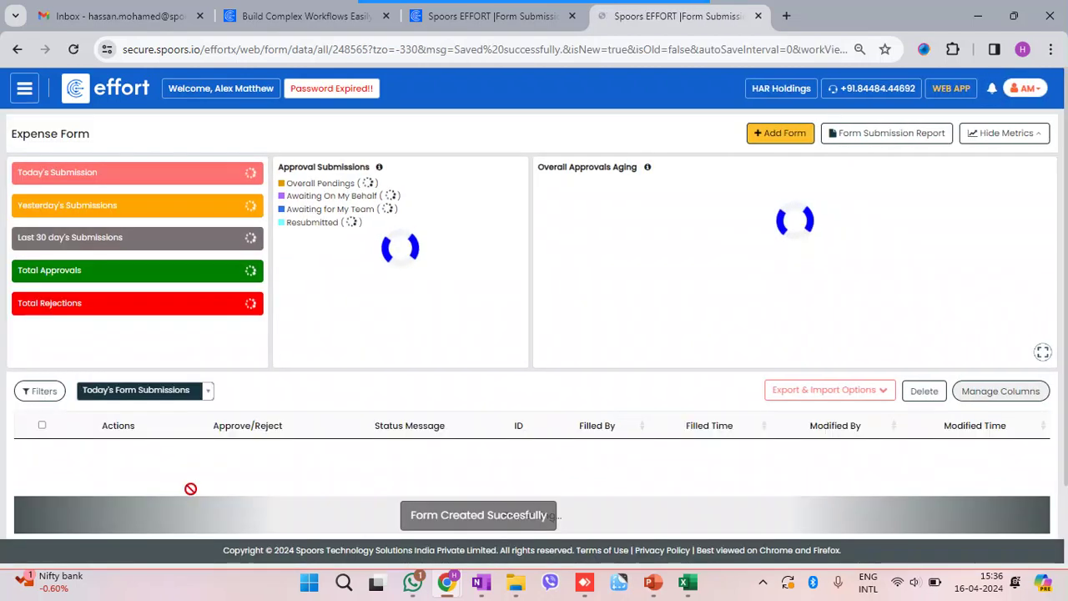
scroll(305, 374, "down", 2)
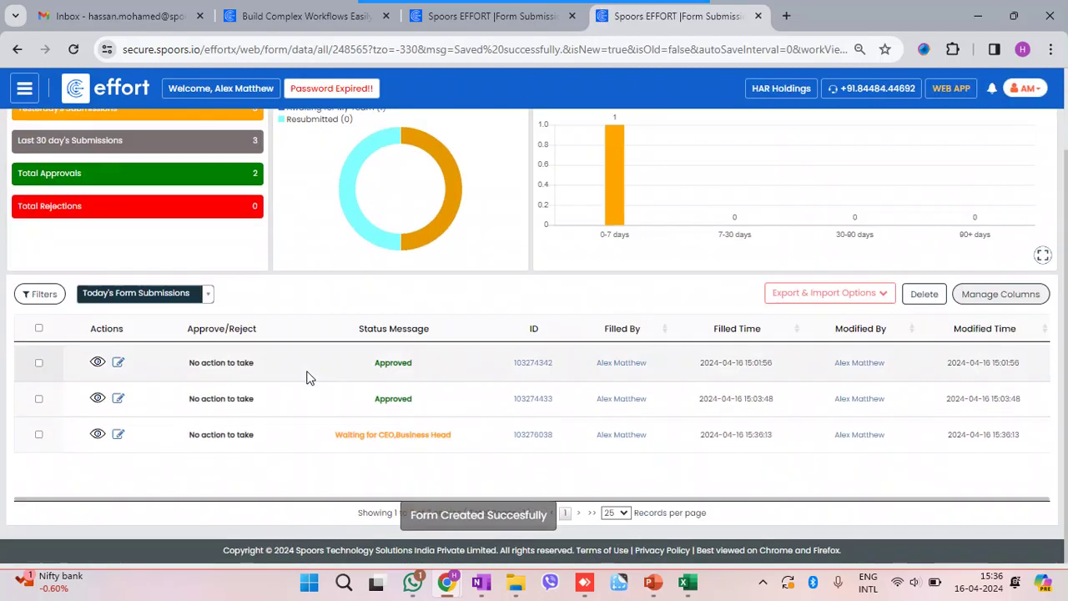
left_click_drag(347, 440, 374, 432)
left_click(448, 437)
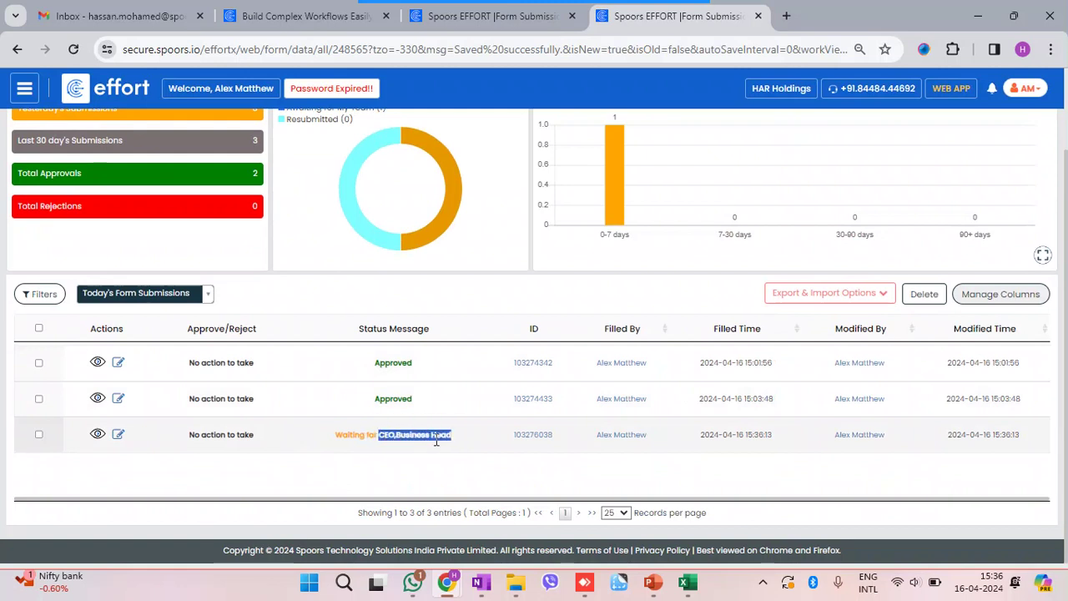
left_click(473, 447)
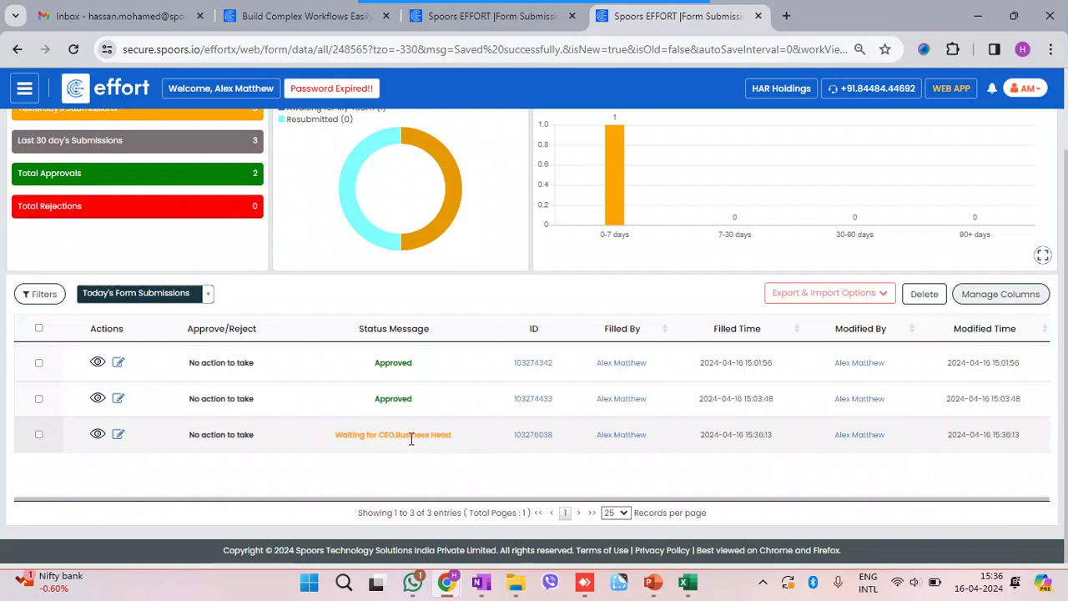
scroll(463, 438, "up", 2)
scroll(494, 370, "down", 2)
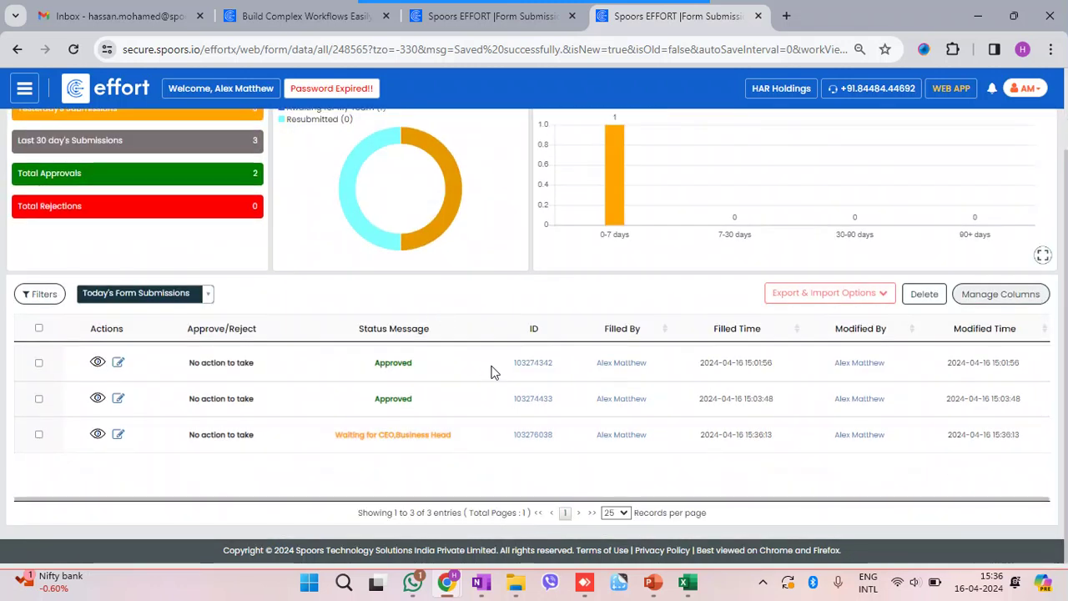
scroll(584, 334, "up", 2)
Log out of the submitter's account and copy the approver's password from OneNote
left_click(1026, 88)
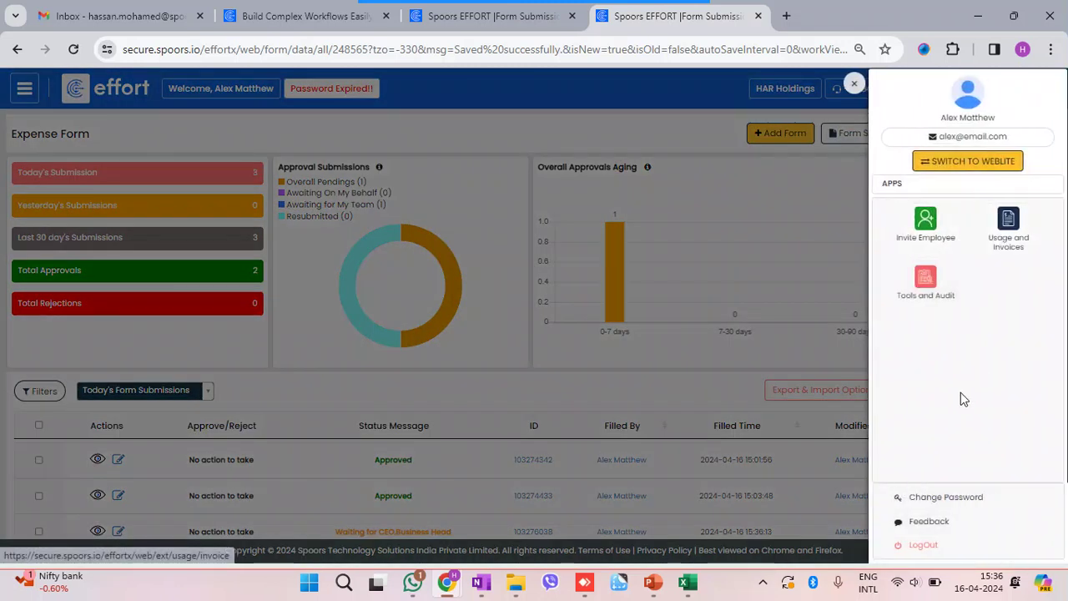
left_click(913, 551)
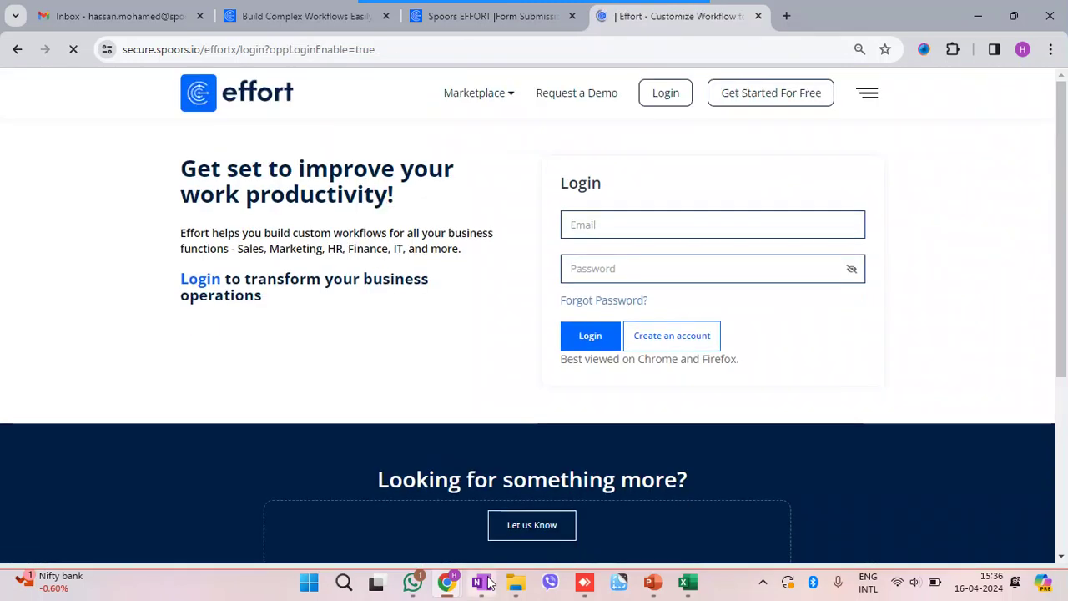
left_click(483, 584)
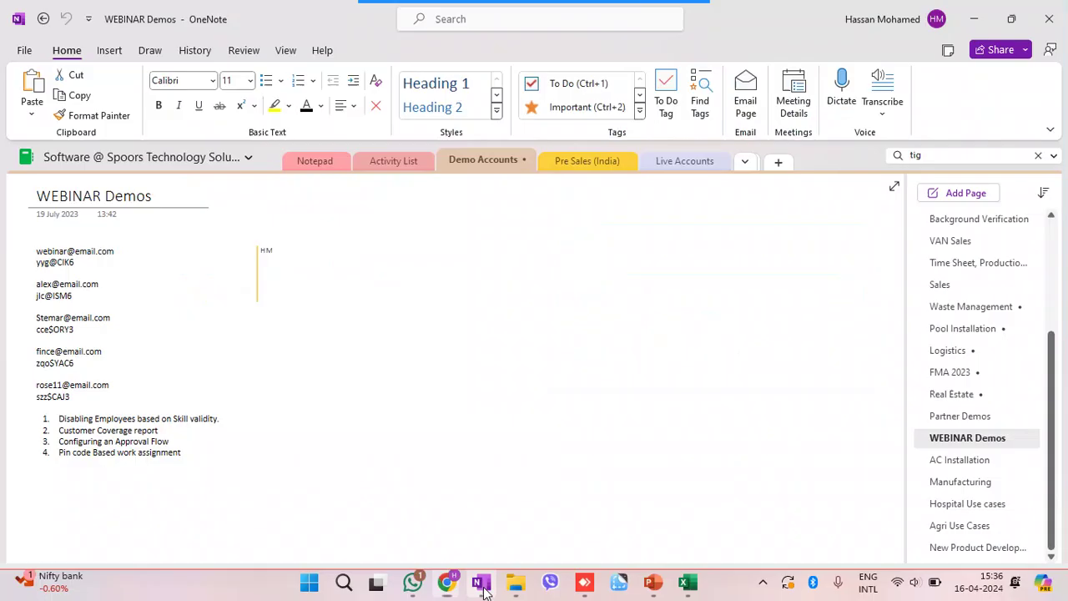
double_click(54, 329)
key("alt+Tab")
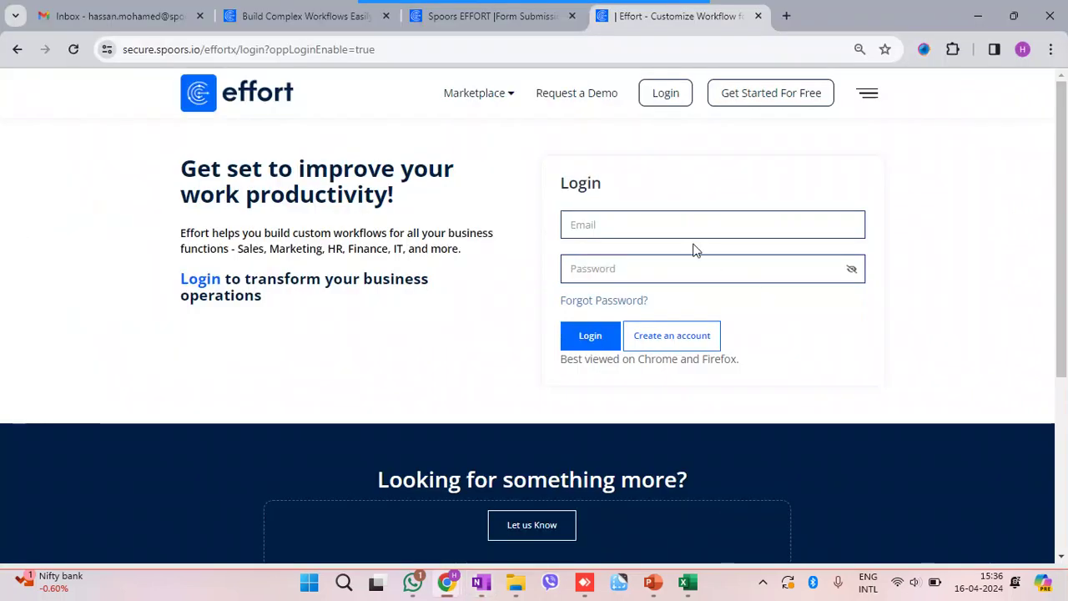
Enter the approver's e-mail and password and log in
left_click(685, 224)
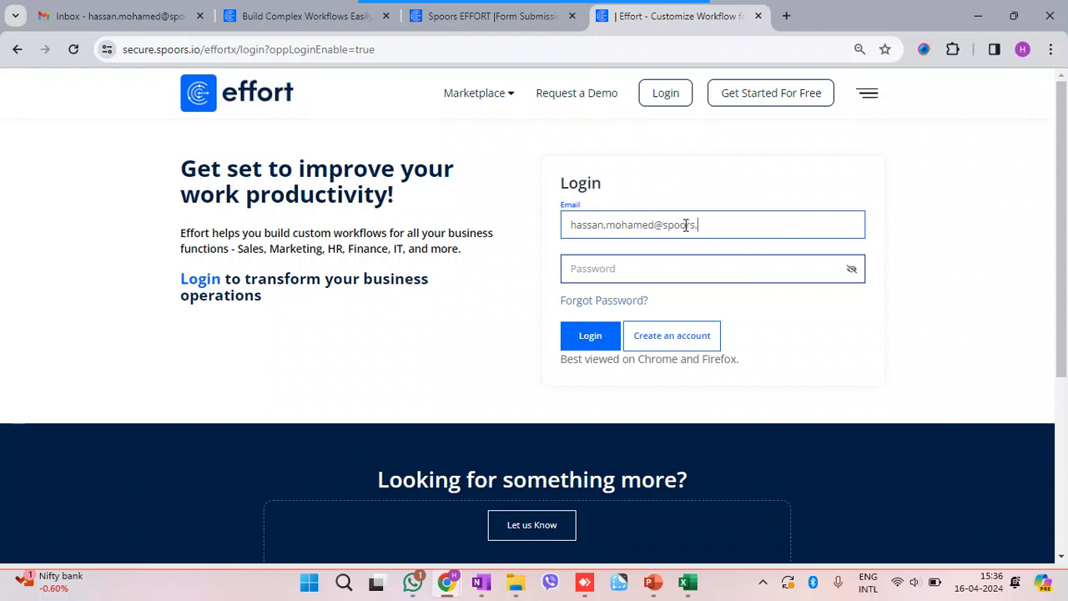
key("Tab")
left_click(582, 338)
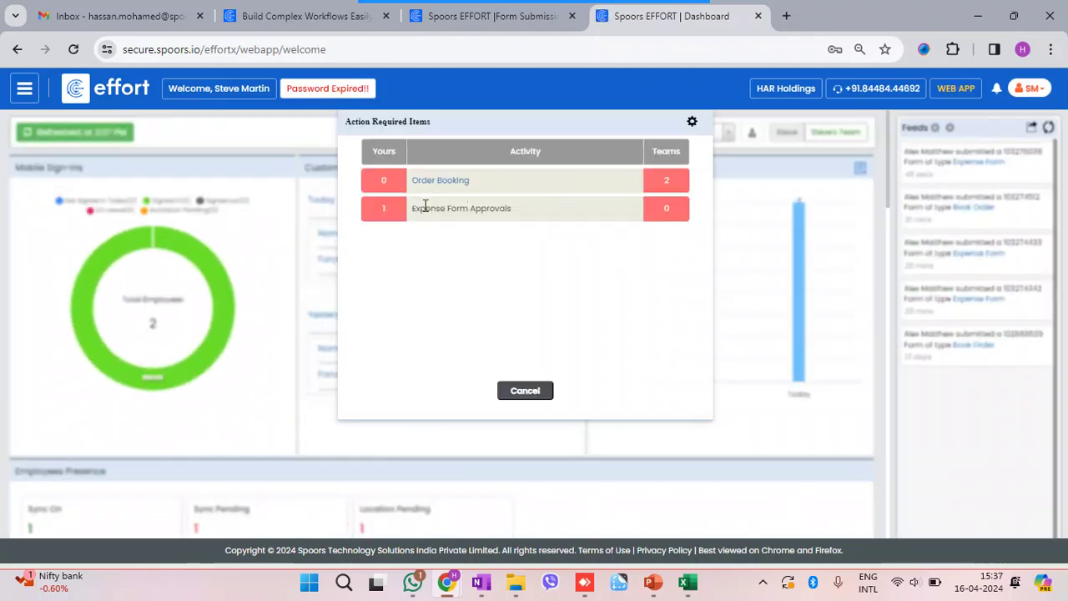
Open the pending Expense Form Approval and review the submitted form data
left_click_drag(420, 208, 469, 208)
left_click(384, 210)
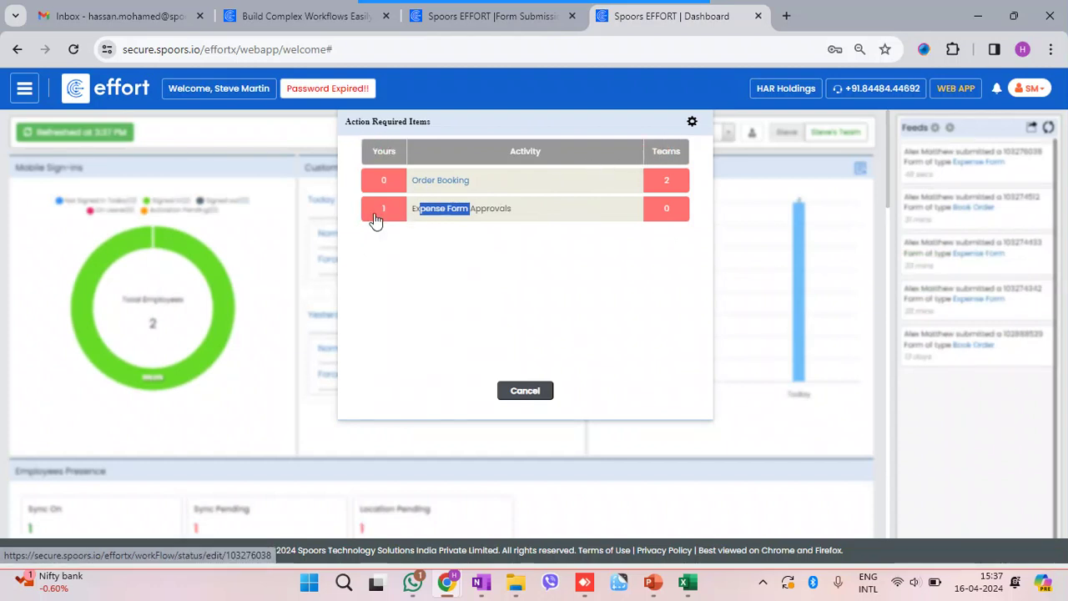
left_click(378, 210)
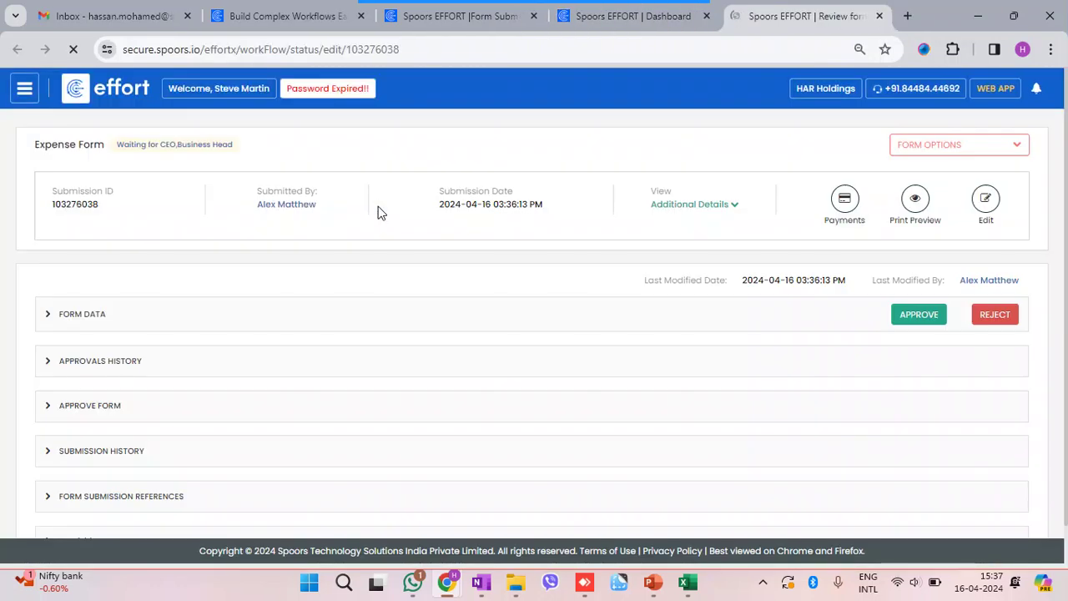
scroll(508, 270, "down", 3)
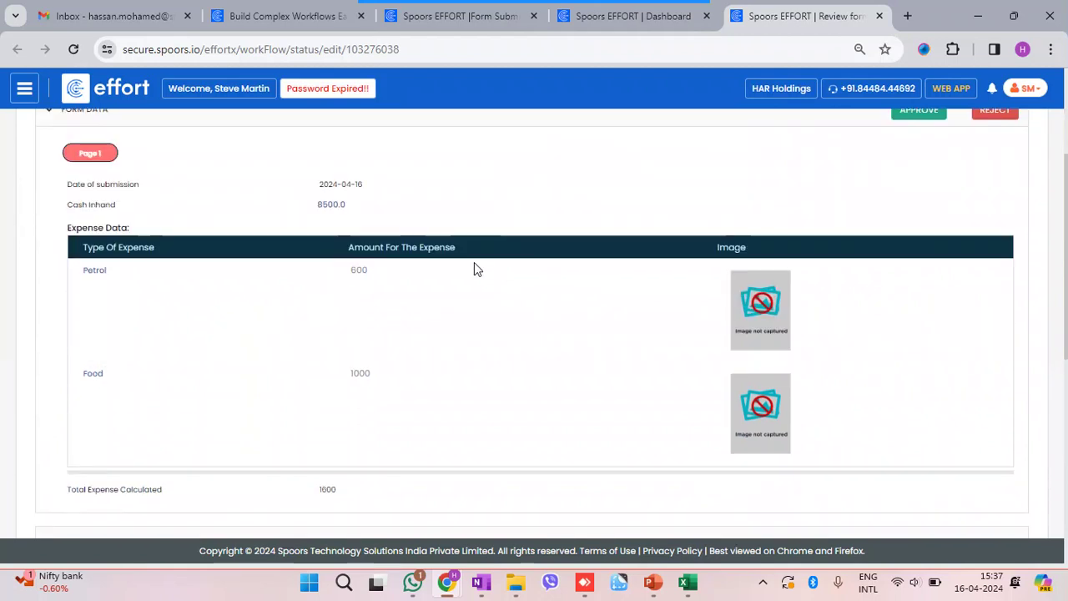
left_click_drag(314, 204, 349, 208)
left_click(409, 227)
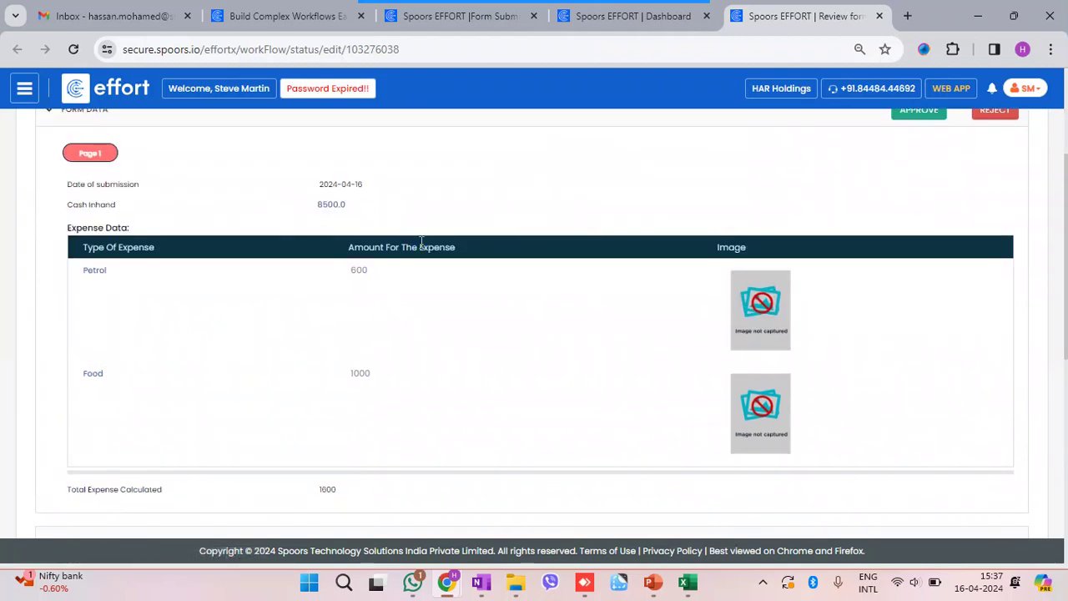
scroll(391, 275, "down", 2)
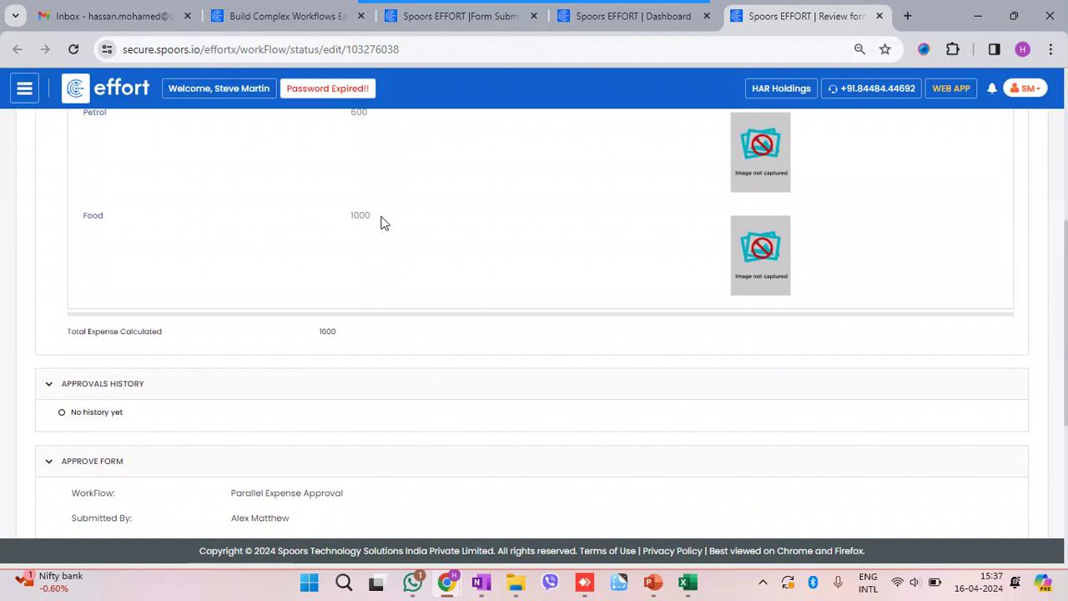
scroll(383, 222, "down", 1)
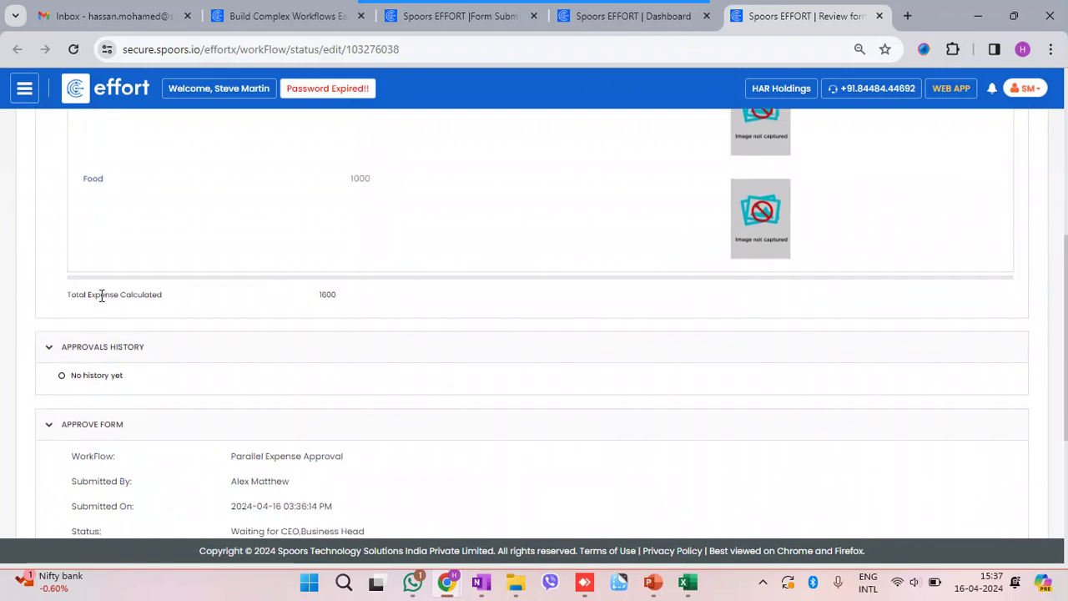
scroll(417, 301, "down", 3)
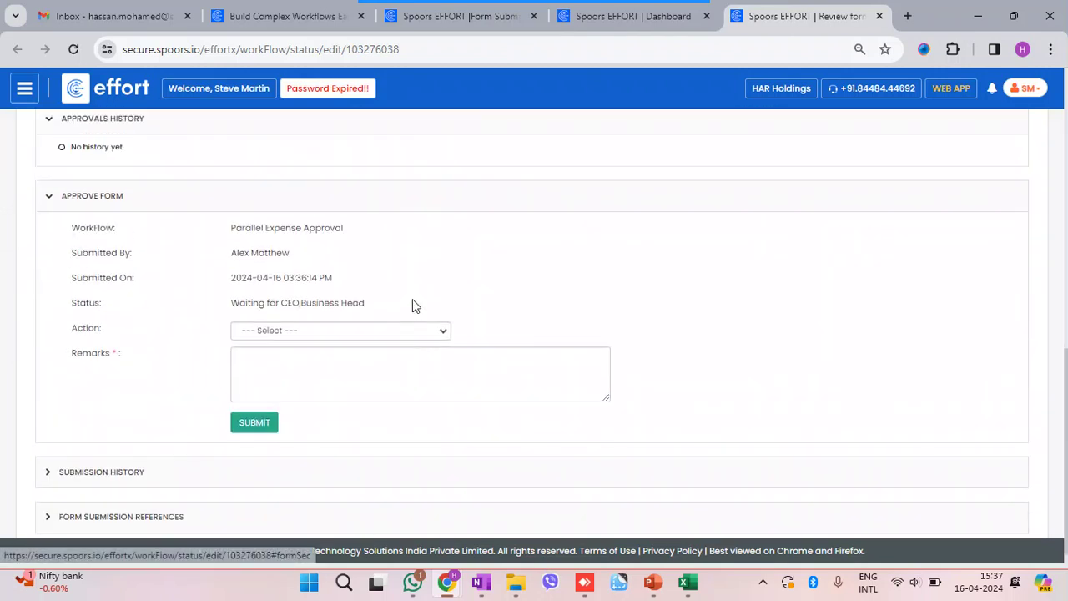
scroll(421, 299, "up", 7)
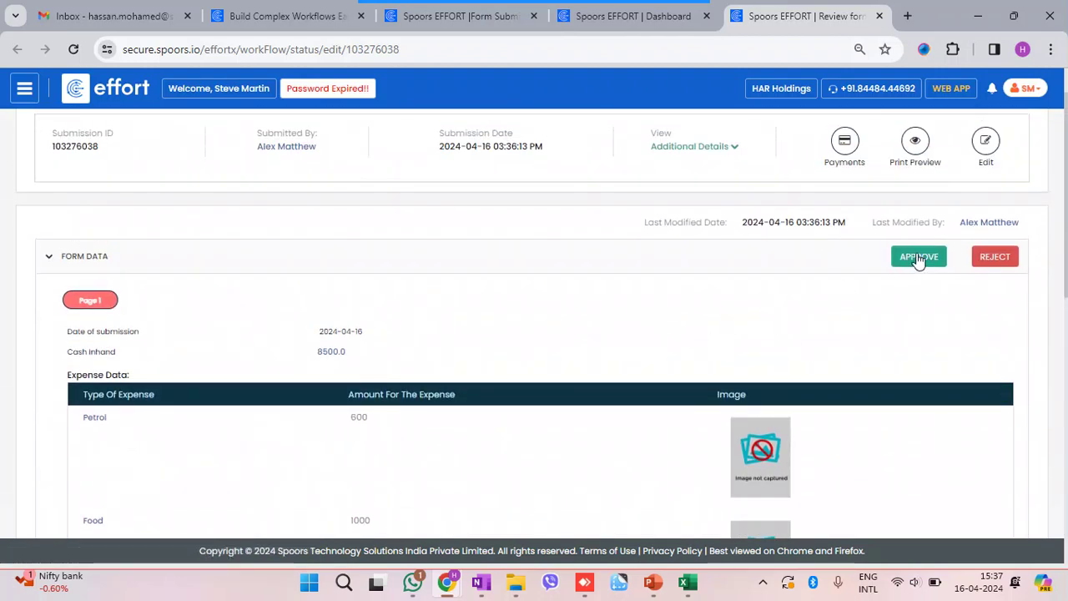
Approve the submission with the remark 'Approved', leaving it Waiting for CEO
left_click(919, 258)
left_click(605, 160)
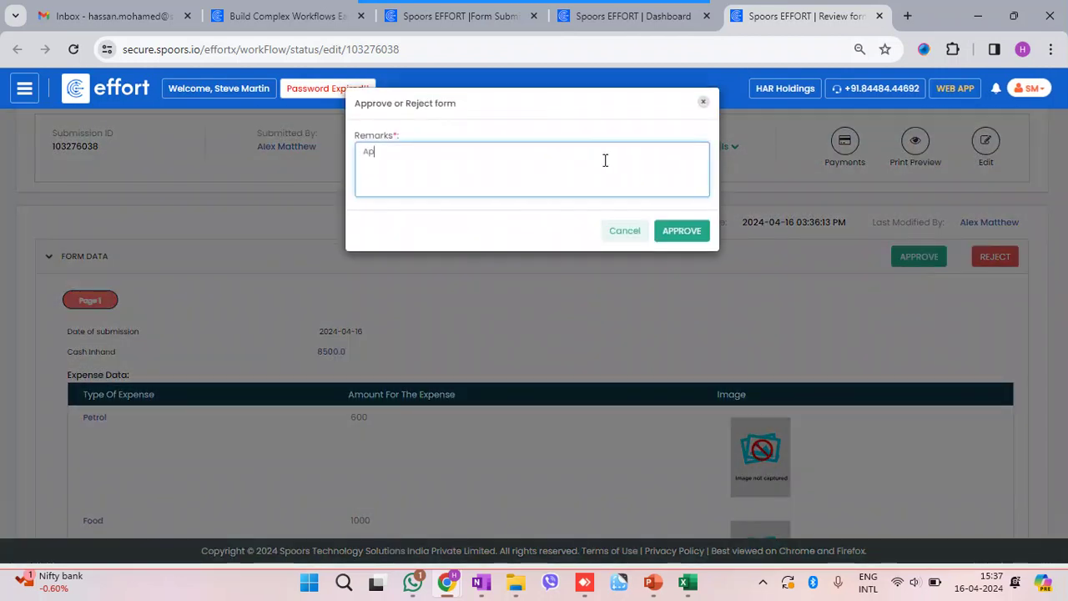
left_click(680, 234)
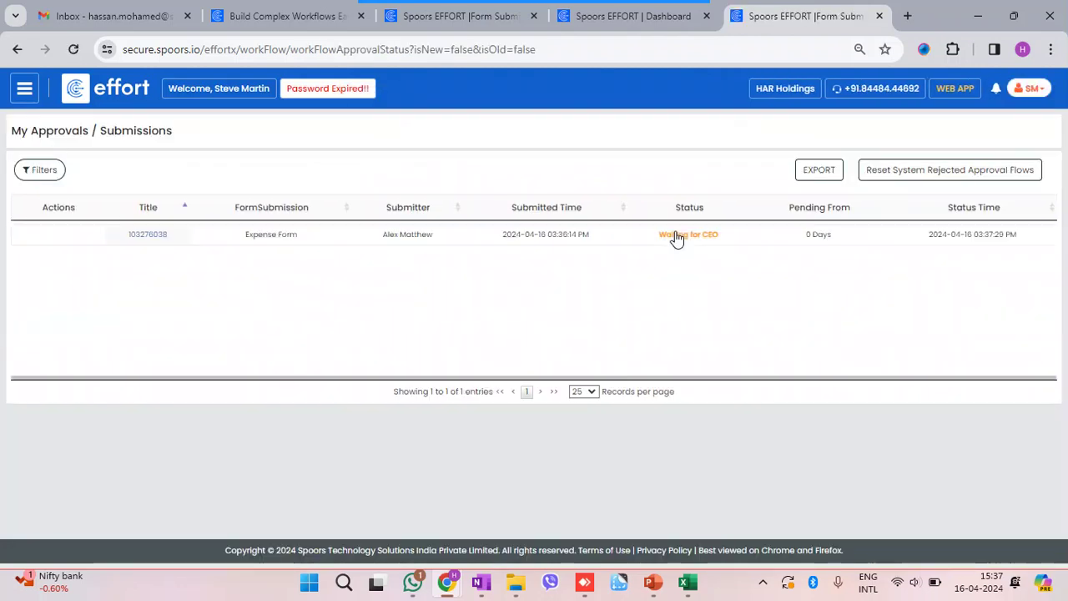
left_click_drag(663, 228, 723, 236)
left_click(744, 235)
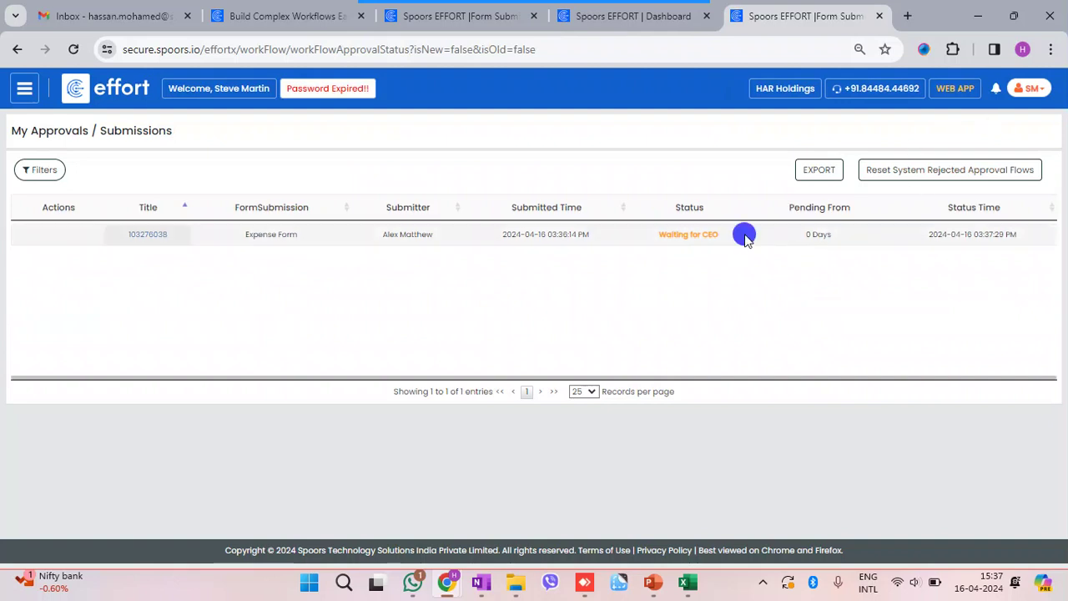
Log out of the approver's account and paste the submitter's e-mail from OneNote into the login form
left_click(1027, 88)
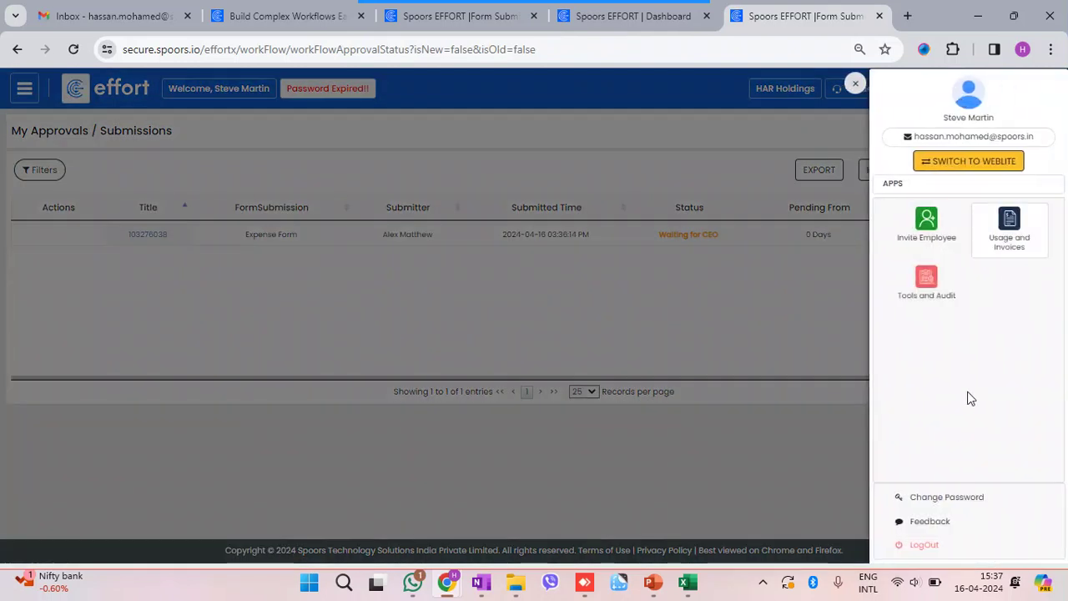
left_click(920, 546)
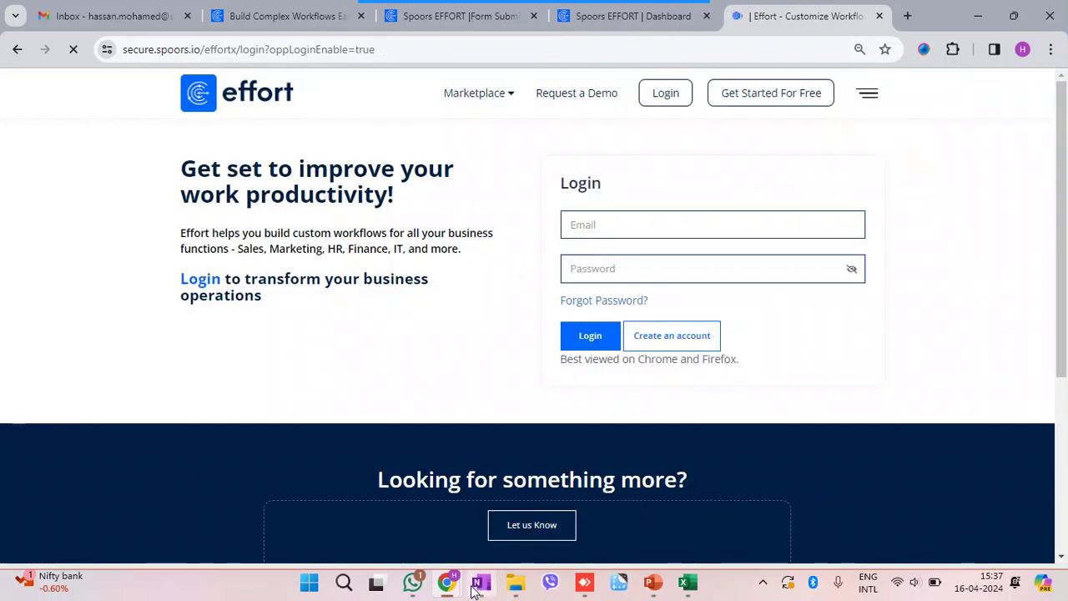
left_click(480, 582)
left_click_drag(100, 285, 29, 283)
key("ctrl+c")
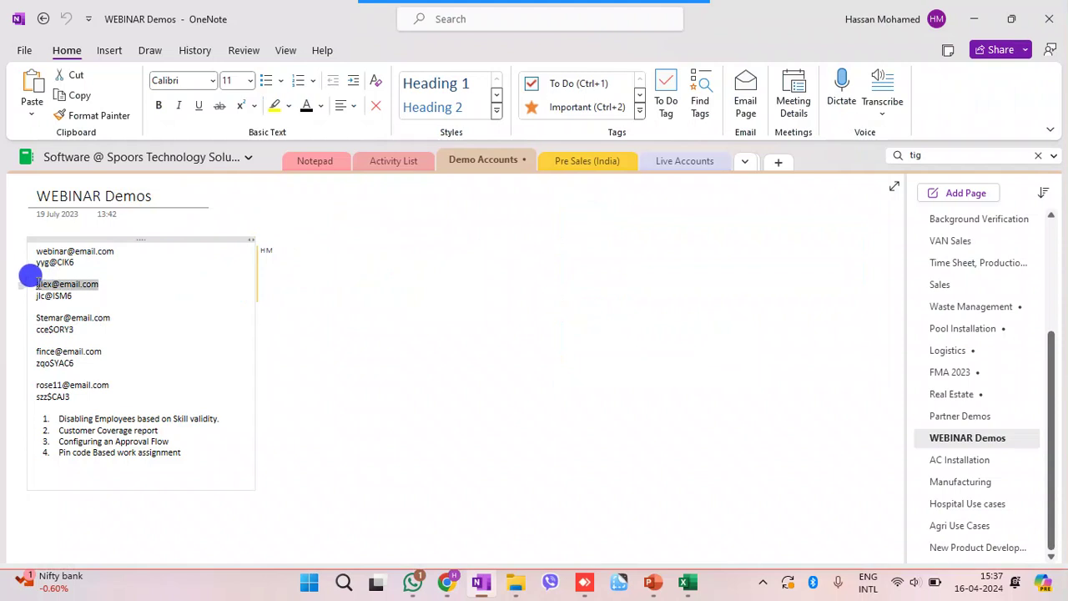
key("alt+Tab")
left_click(712, 237)
key("ctrl+v")
Copy the submitter's password from the notes, paste it in, and log in
key("alt+Tab")
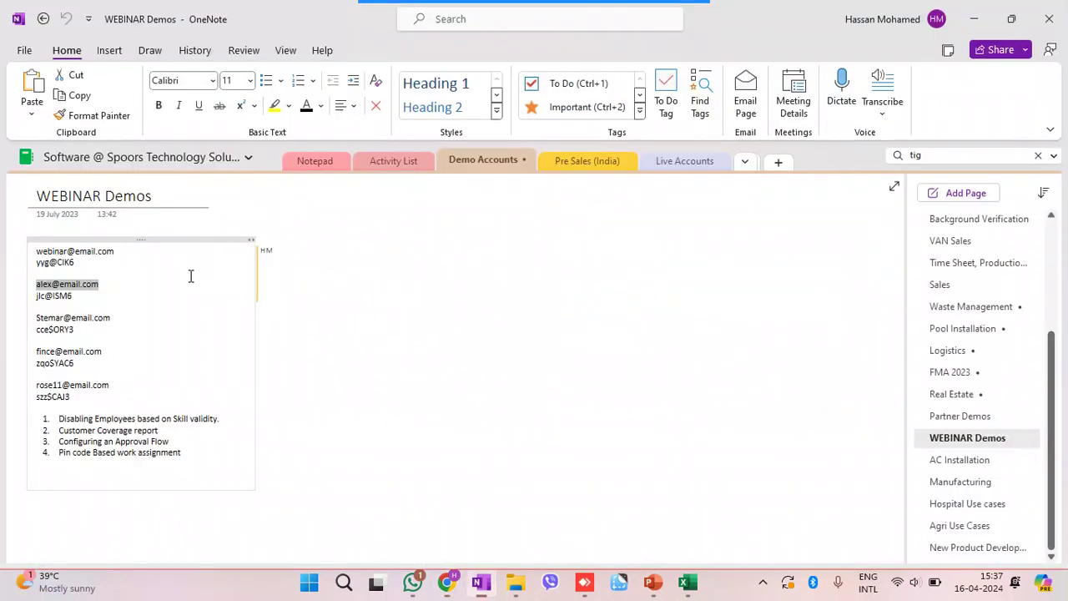
left_click_drag(85, 299, 29, 294)
key("alt+Tab")
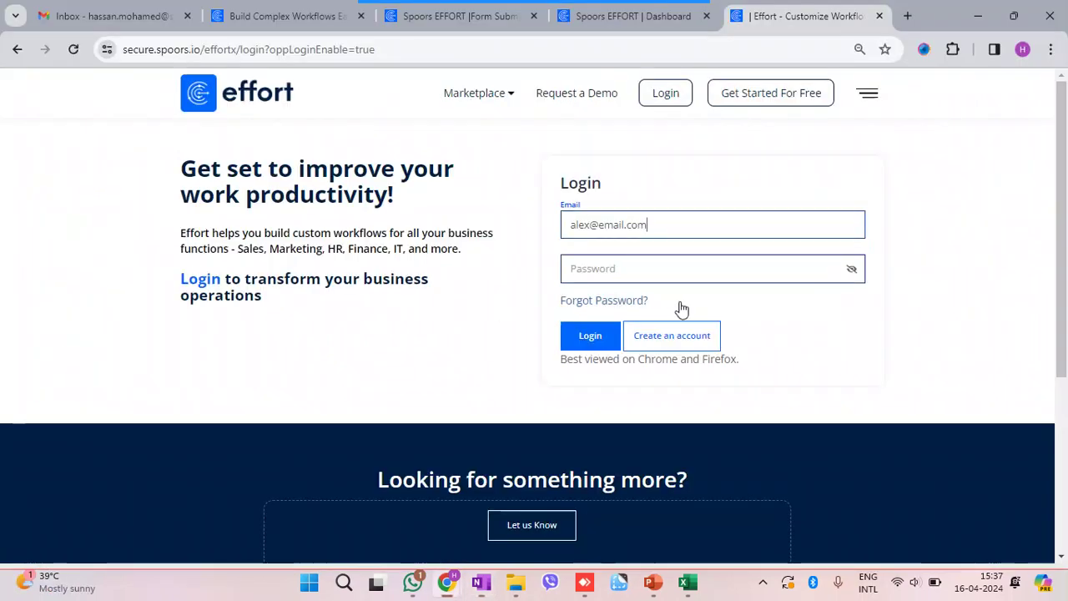
left_click(651, 265)
key("ctrl+v")
left_click(582, 338)
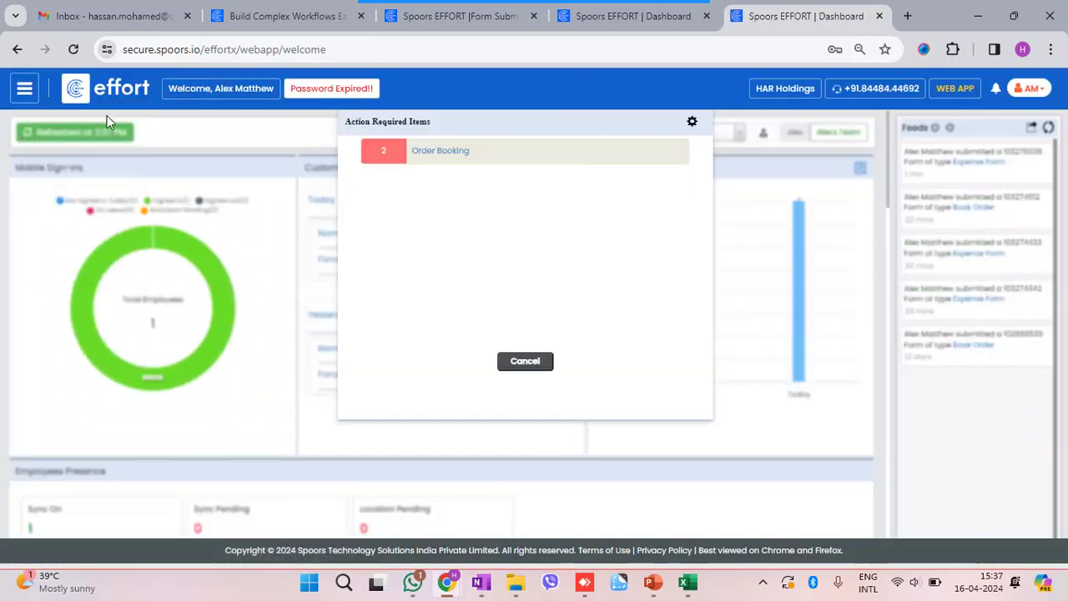
Open the workflow details of the latest Expense Form submission, which is Waiting for CEO
left_click(24, 88)
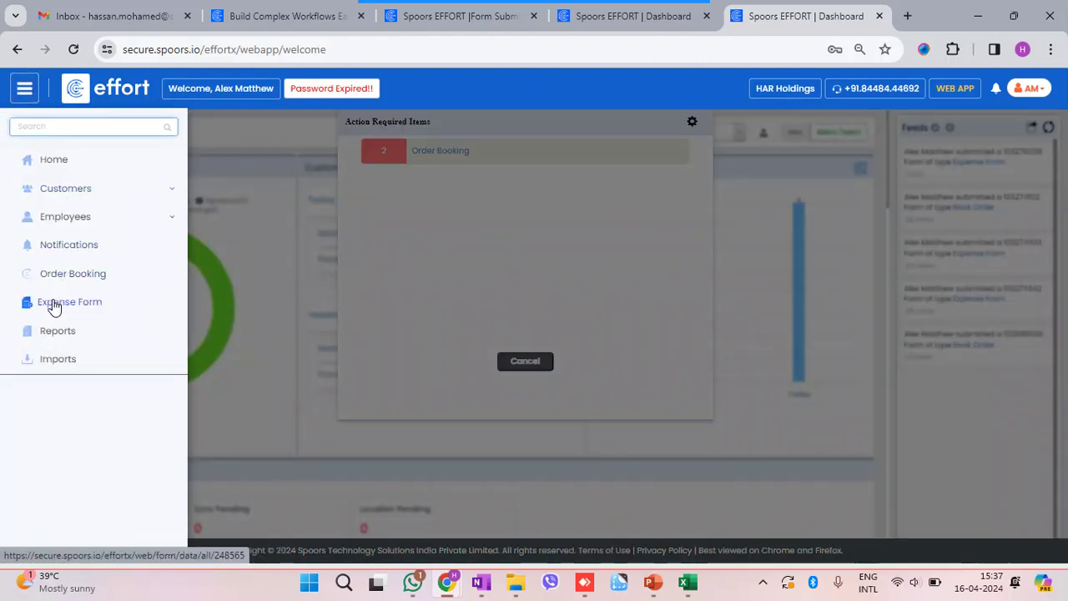
left_click(55, 302)
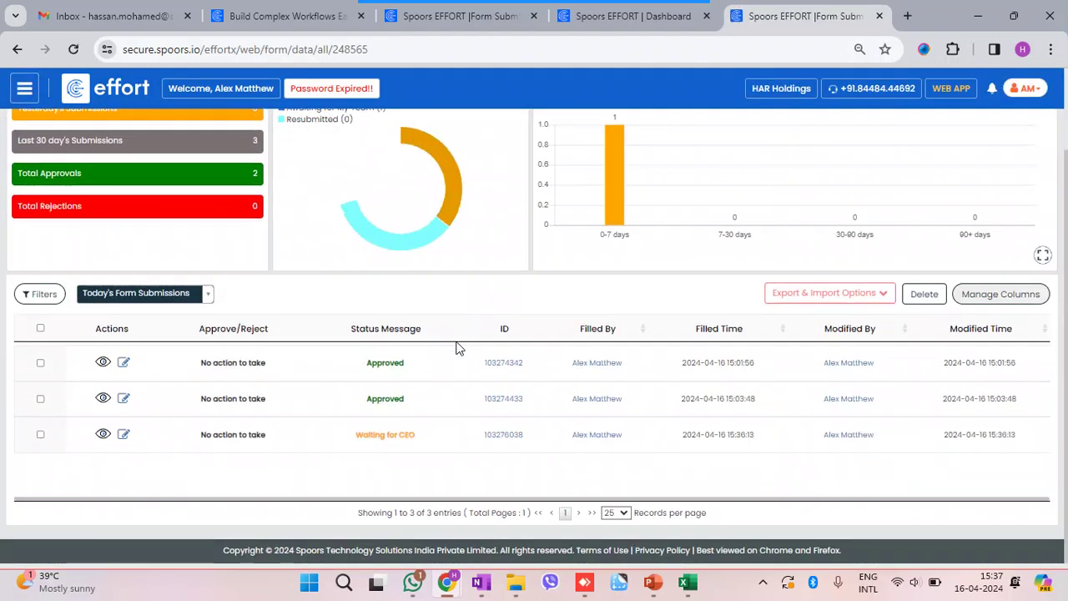
left_click_drag(342, 434, 428, 436)
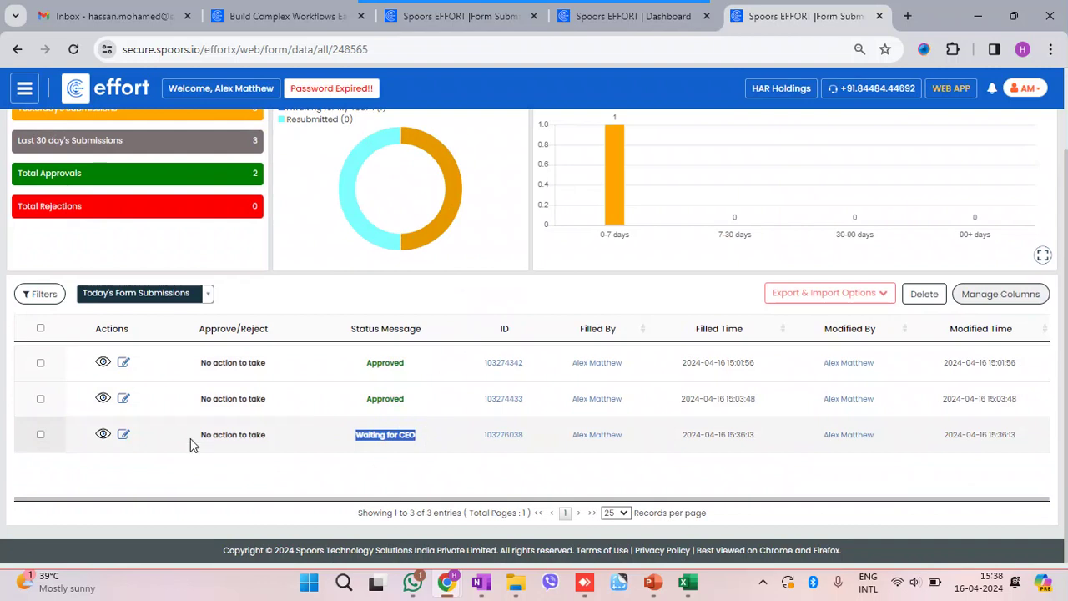
left_click(103, 434)
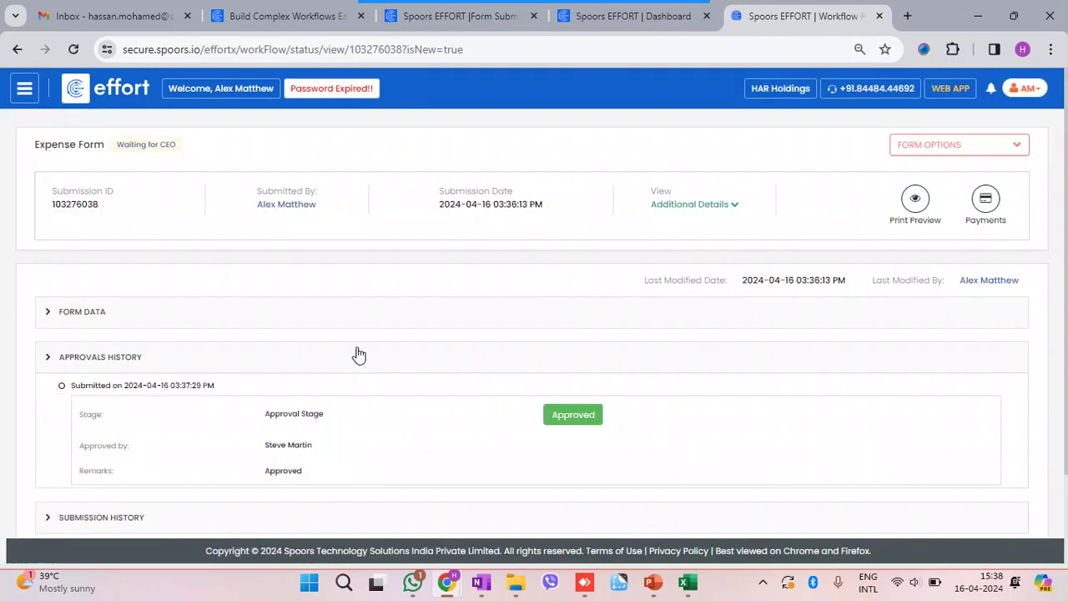
Check the approvals history showing Approval Stage approved with the remark 'Approved'
scroll(357, 352, "down", 1)
left_click_drag(265, 349, 259, 380)
left_click(319, 404)
left_click_drag(319, 404, 263, 404)
left_click(343, 415)
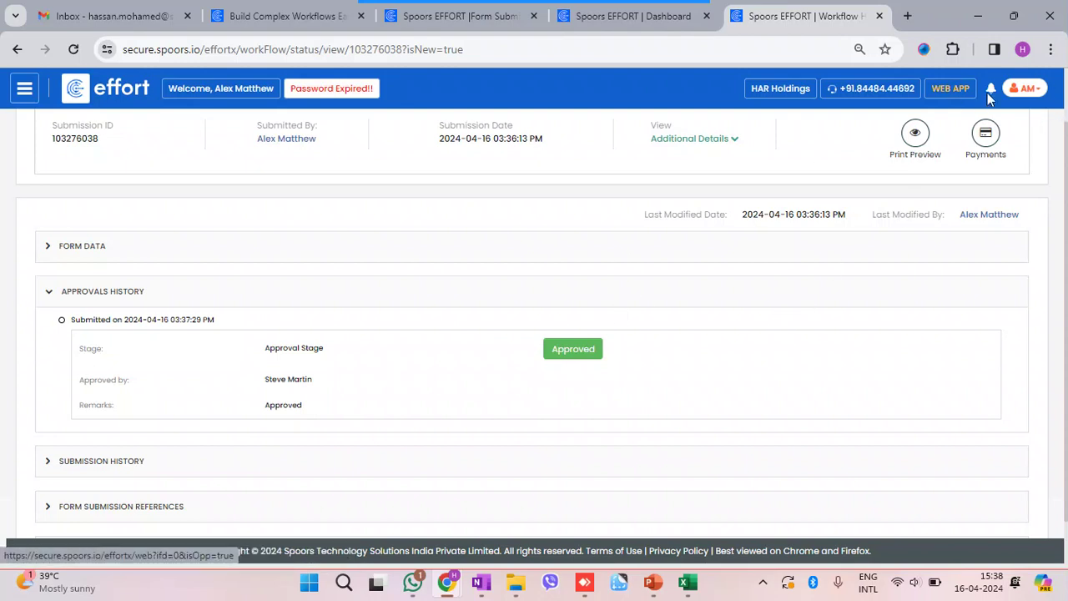
left_click(1025, 88)
Log out of the submitter account and paste the admin login e-mail from the notes
left_click(918, 552)
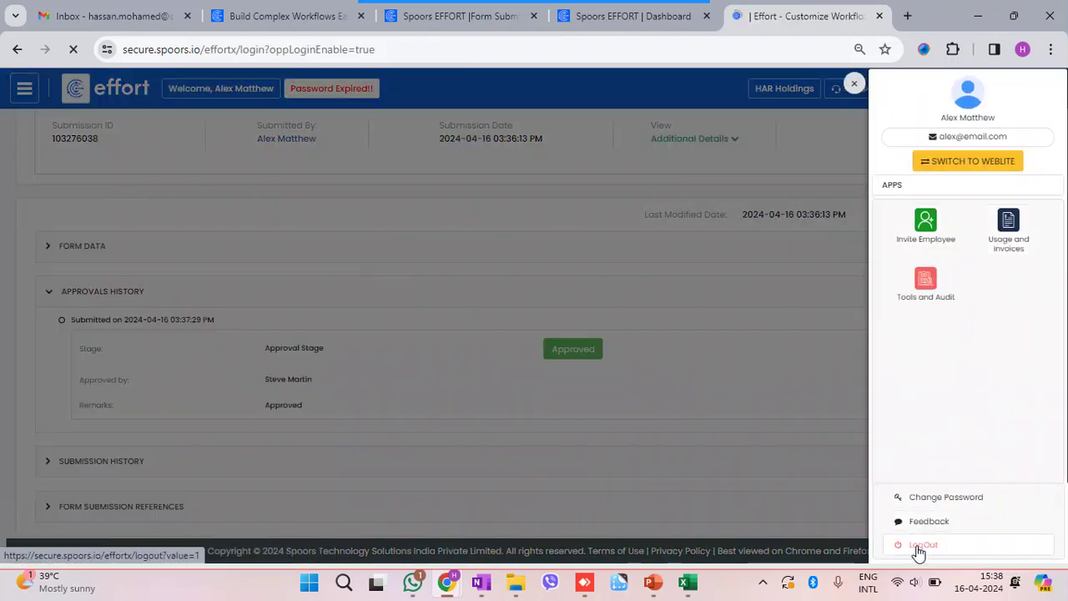
left_click(480, 584)
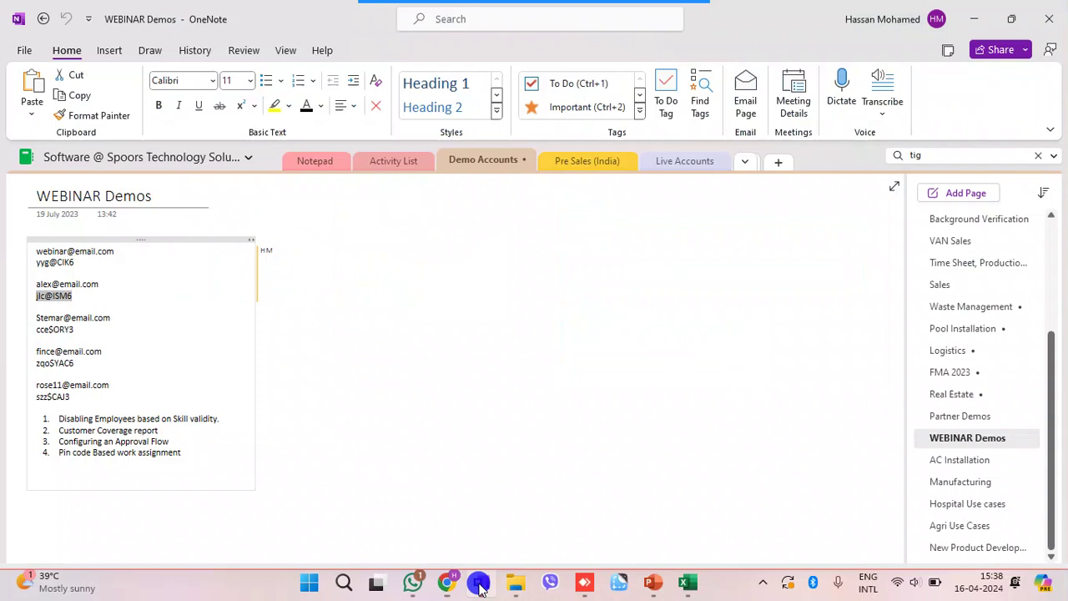
double_click(84, 251)
key("ctrl+c")
key("super+Tab")
left_click(432, 134)
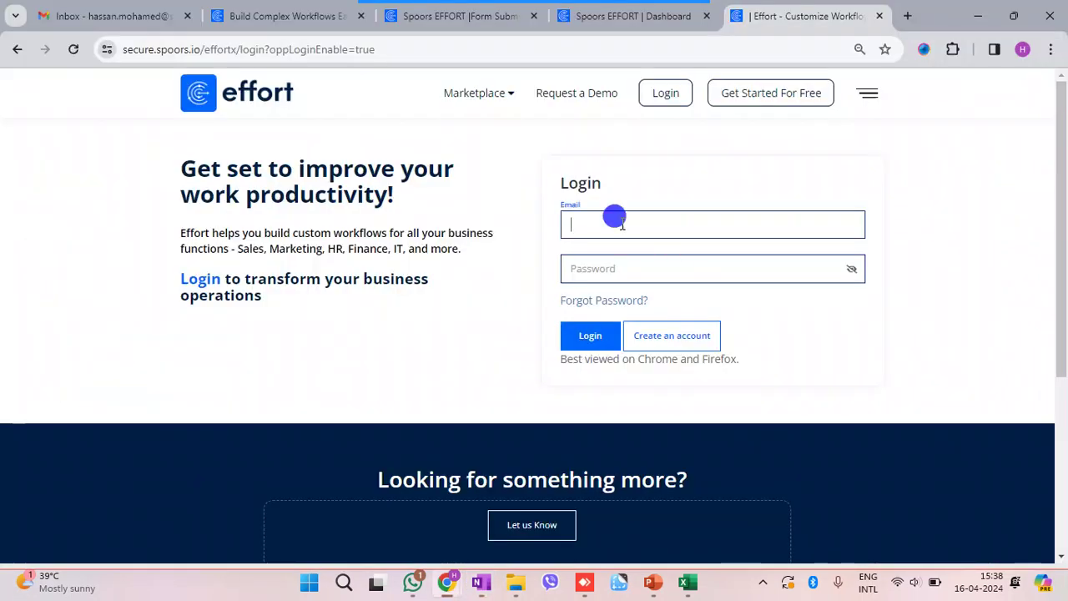
key("ctrl+v")
key("alt+Tab")
Paste the admin password from the notes, log in, and open the web app dashboard
left_click(73, 251)
double_click(75, 262)
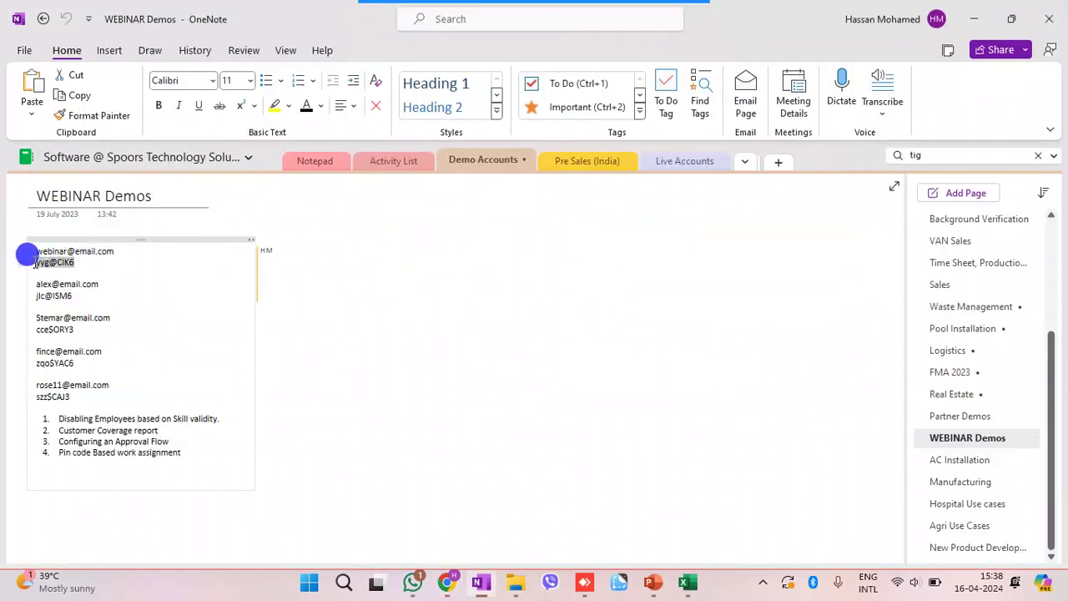
key("ctrl+c")
key("alt+Tab")
left_click(644, 267)
key("ctrl+v")
left_click(592, 335)
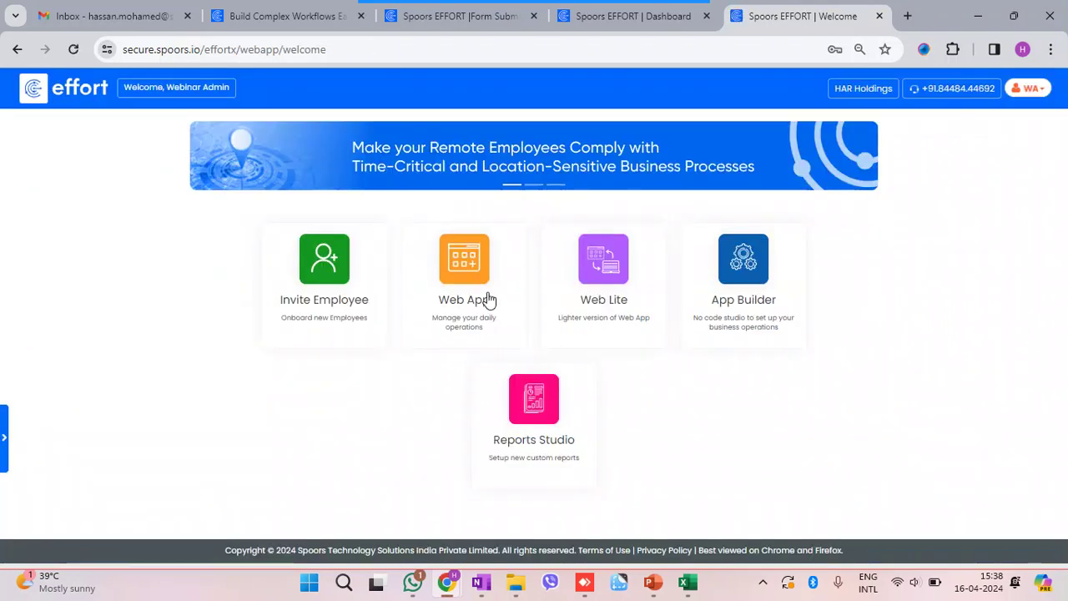
left_click(455, 262)
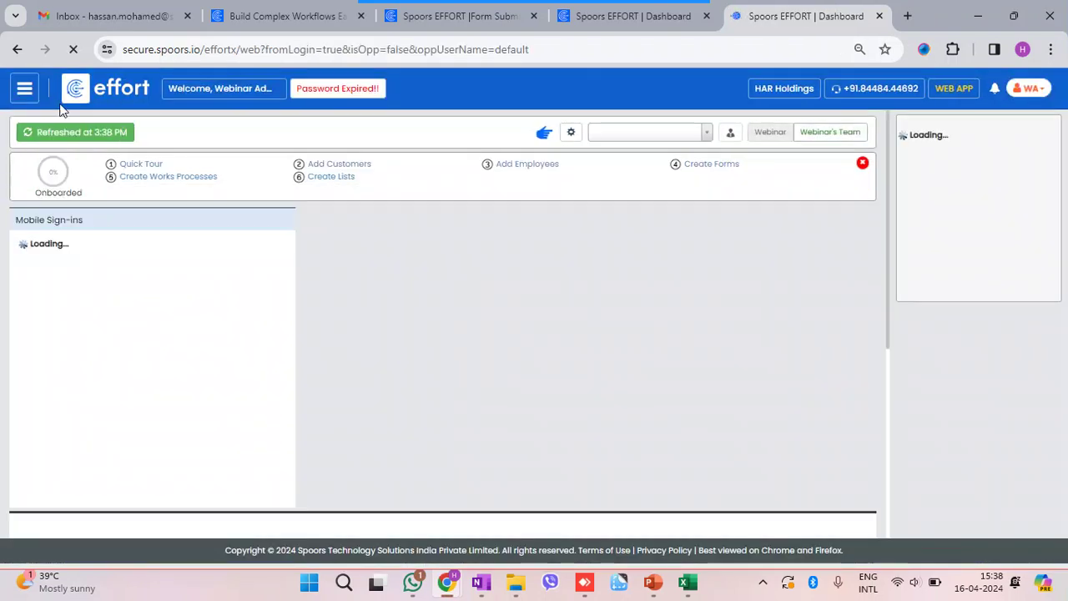
Open the pending Expense Form approval and review its earlier Approved remark
left_click(25, 90)
left_click(414, 229)
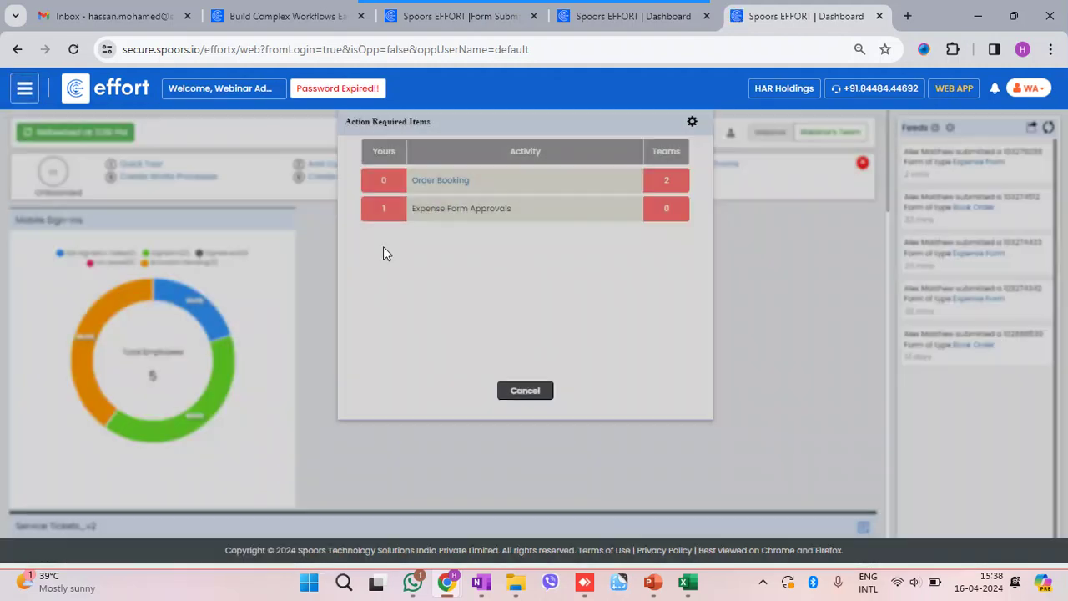
left_click(386, 208)
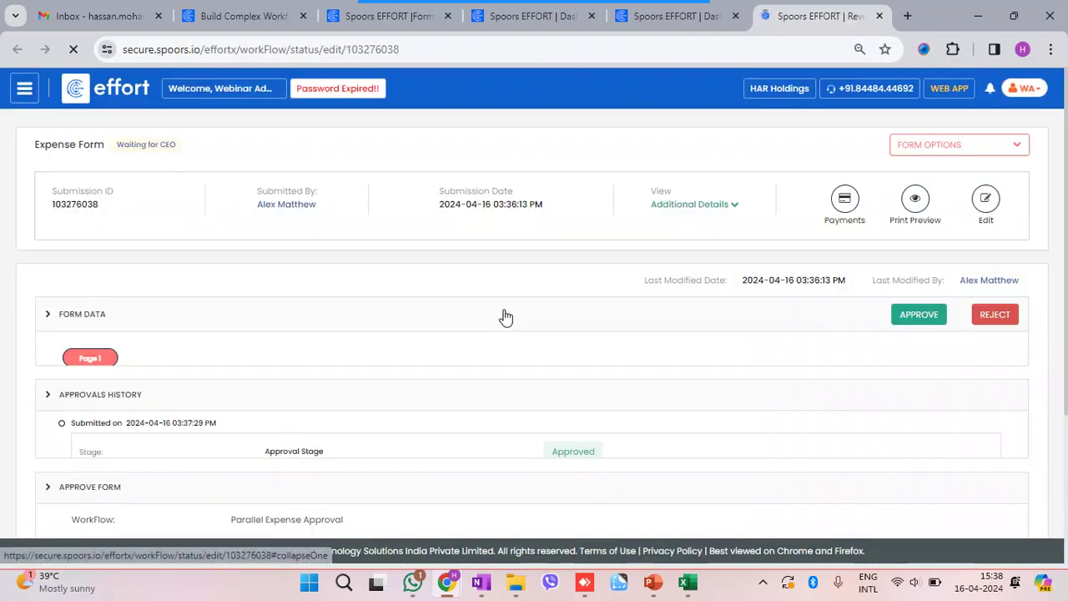
scroll(505, 317, "down", 1)
scroll(506, 318, "down", 7)
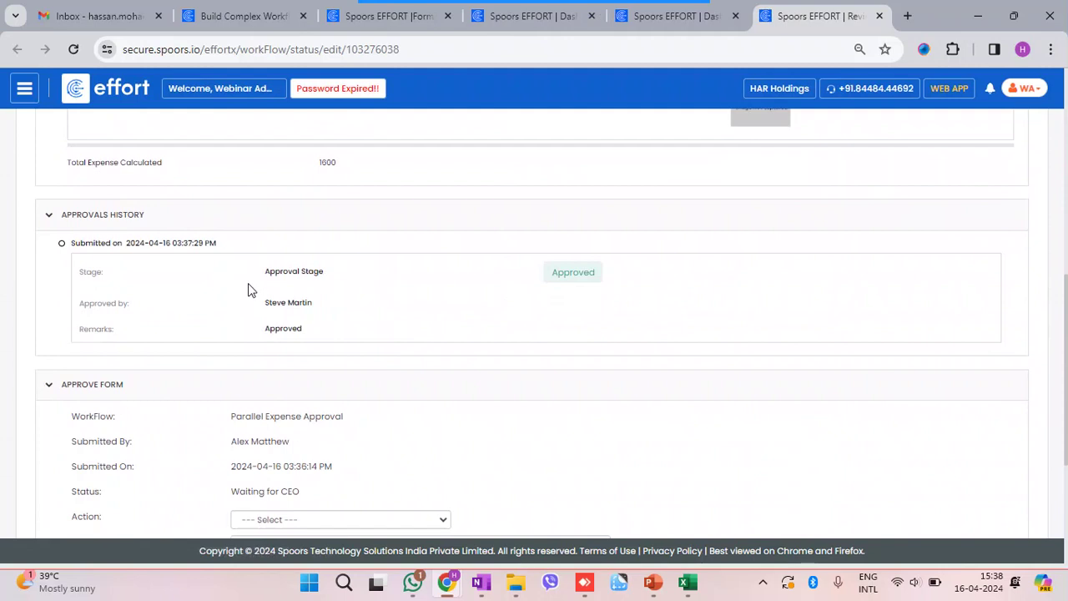
double_click(282, 328)
scroll(401, 303, "up", 7)
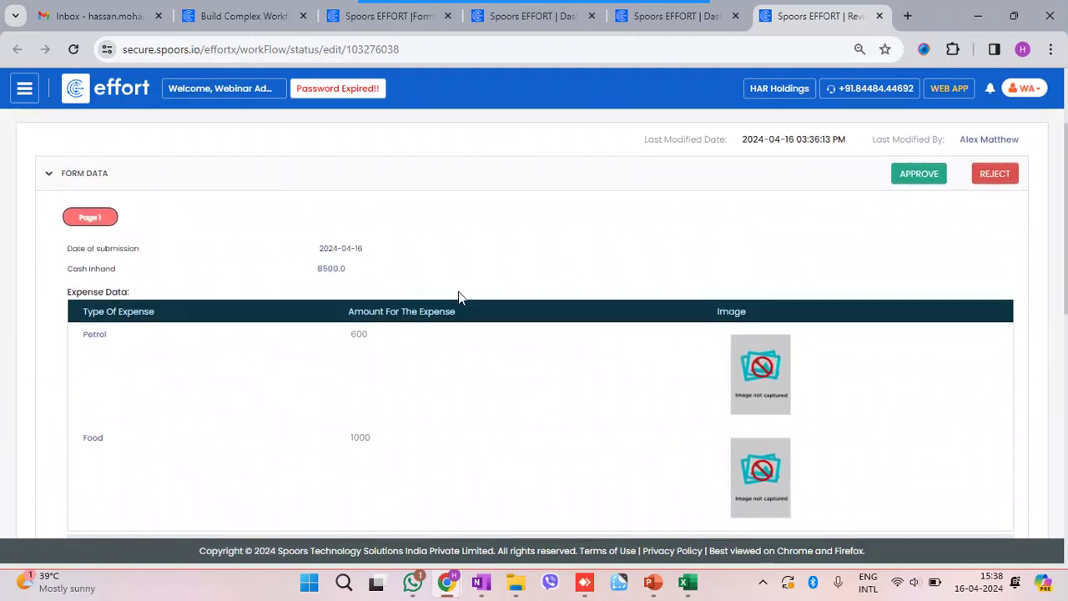
Approve the expense form with the remark 'Okay for Clearance'
left_click(916, 175)
left_click(531, 176)
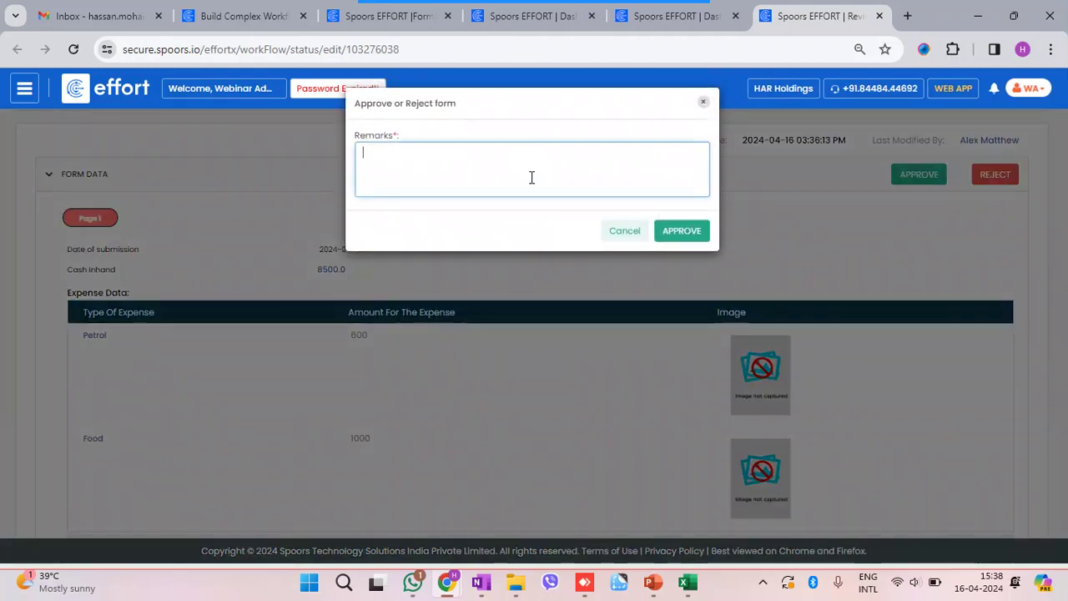
type("Approved")
key("ctrl+a")
key("BackSpace")
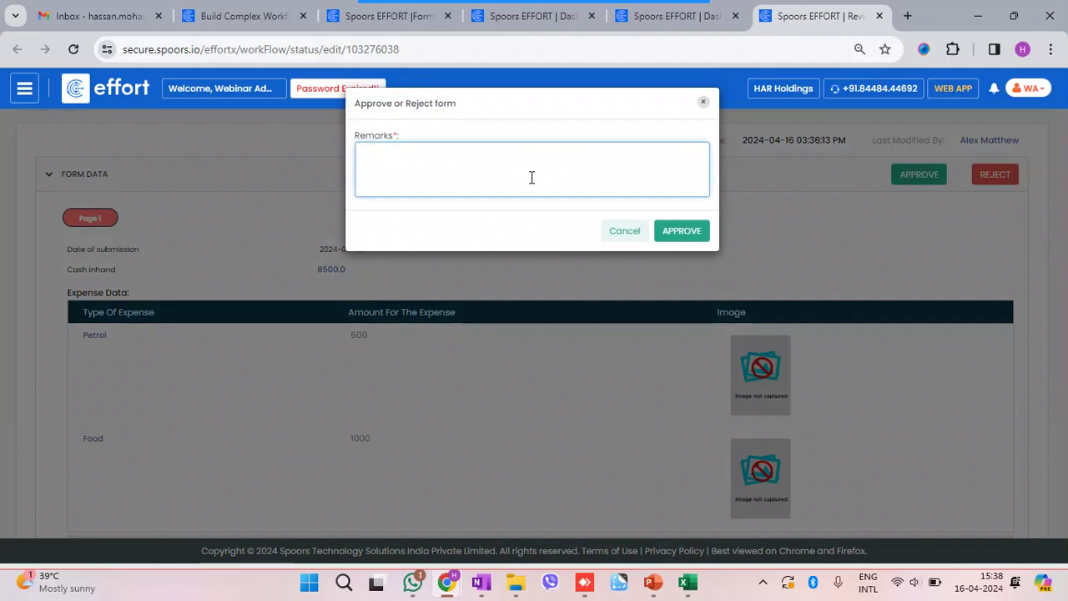
type("App")
key("BackSpace")
key("BackSpace")
key("BackSpace")
type("Okay for Clearance")
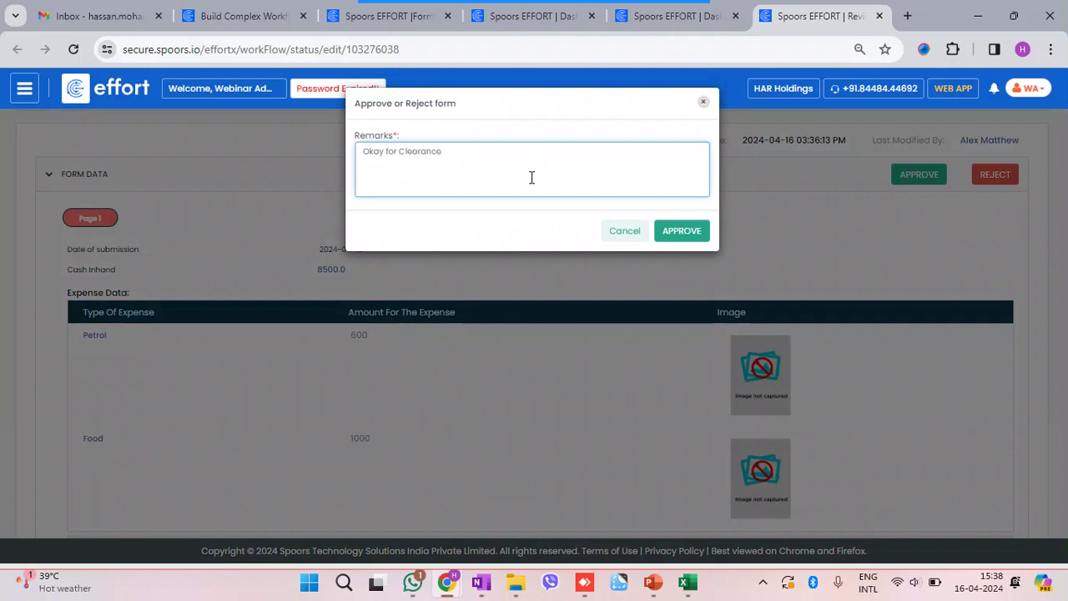
left_click(681, 231)
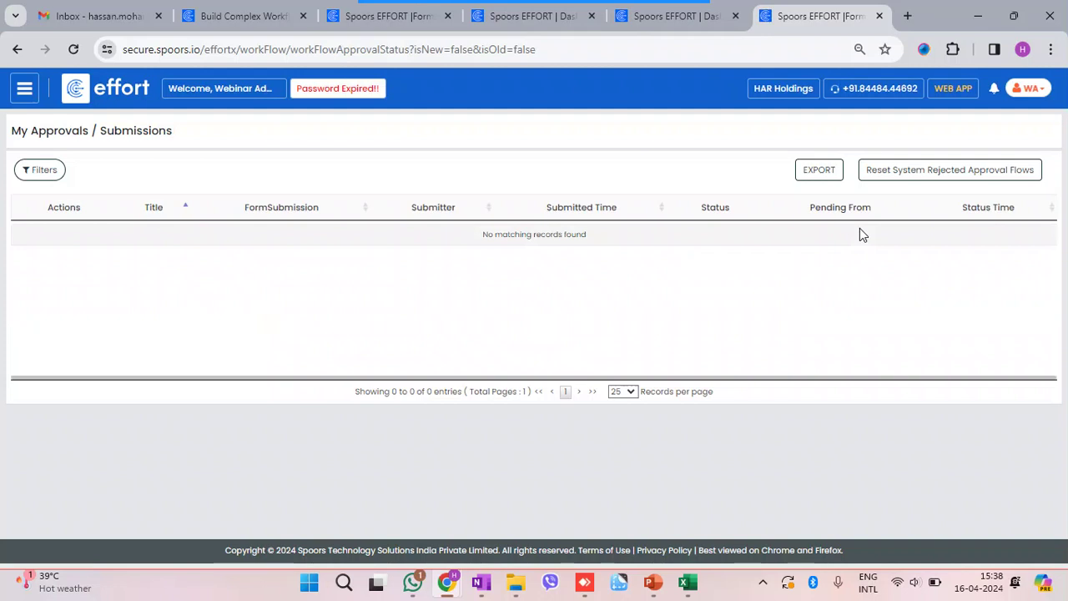
Log out of the admin account and paste the submitter's e-mail from the notes into the login form
left_click(1029, 88)
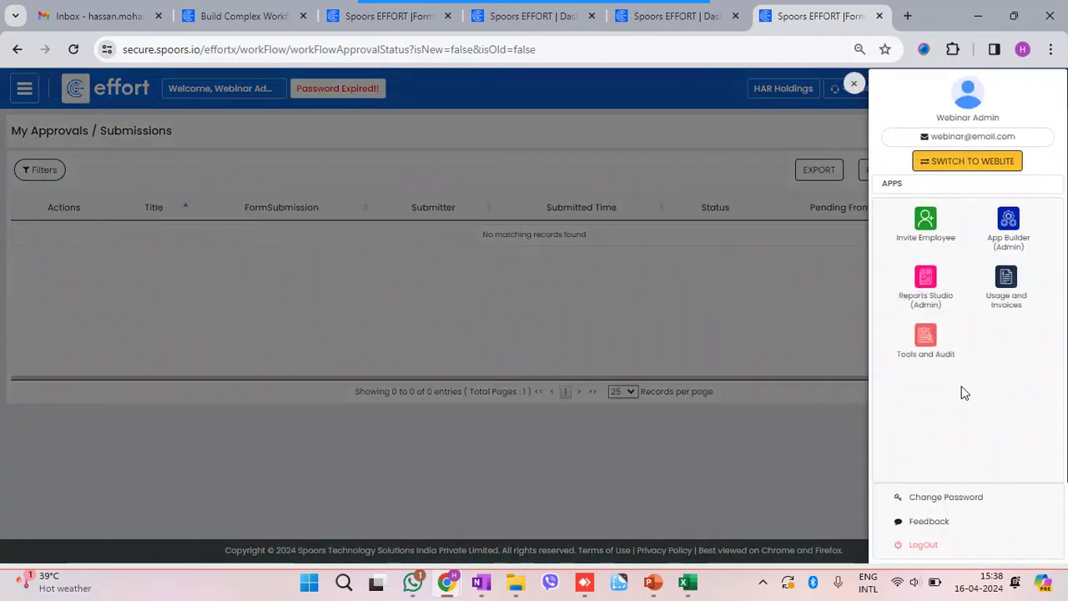
left_click(921, 544)
left_click(482, 584)
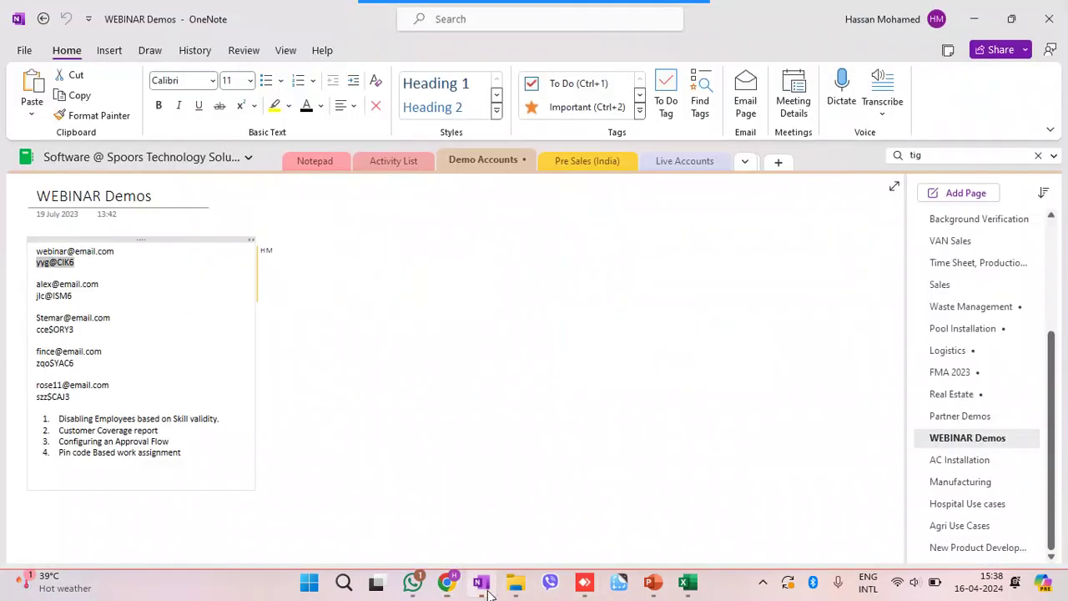
left_click(43, 279)
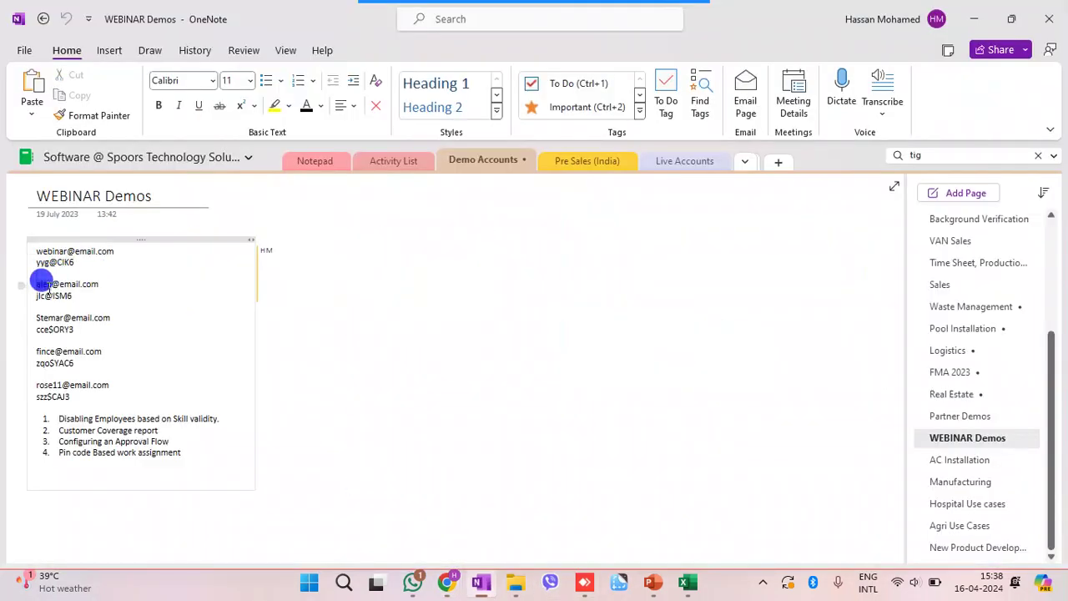
double_click(43, 284)
key("ctrl+c")
key("alt+Tab")
left_click(608, 223)
key("ctrl+v")
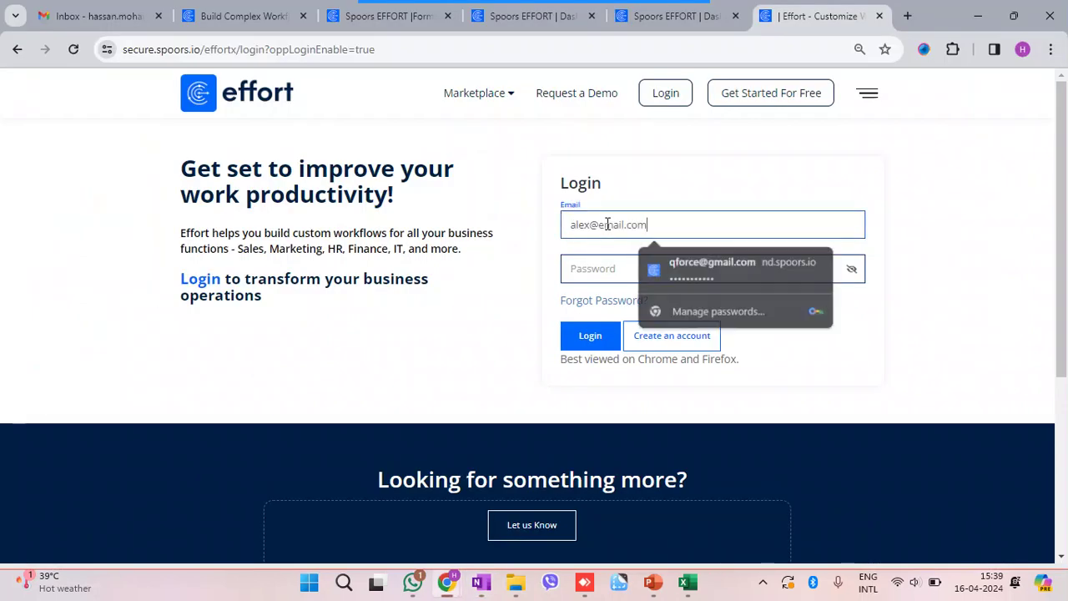
Paste the submitter's password from the notes and log in
key("alt+Tab")
double_click(36, 295)
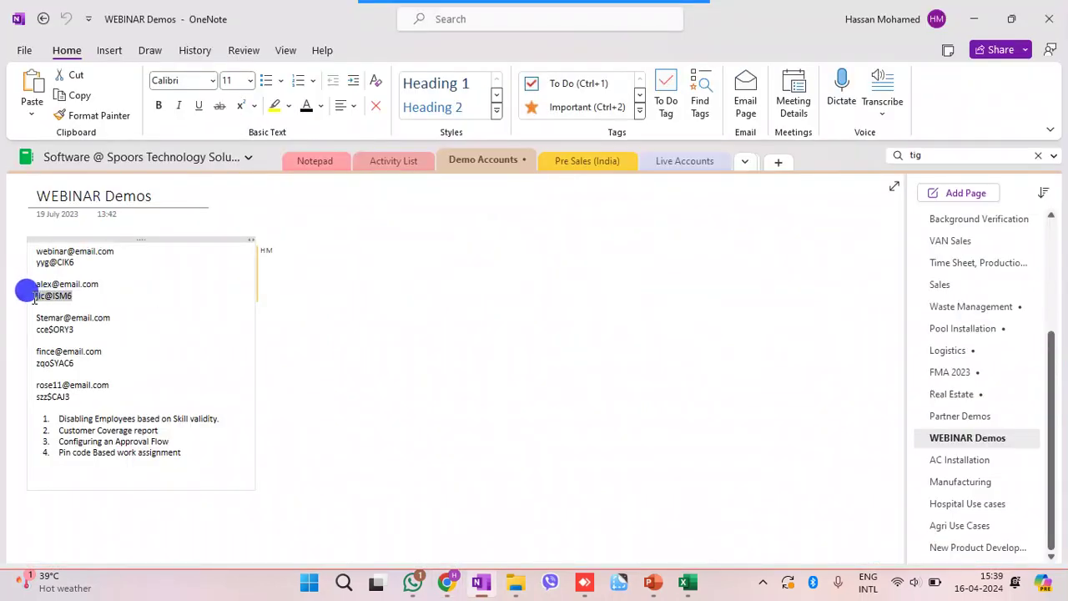
key("ctrl+c")
key("alt+Tab")
left_click(662, 269)
key("ctrl+v")
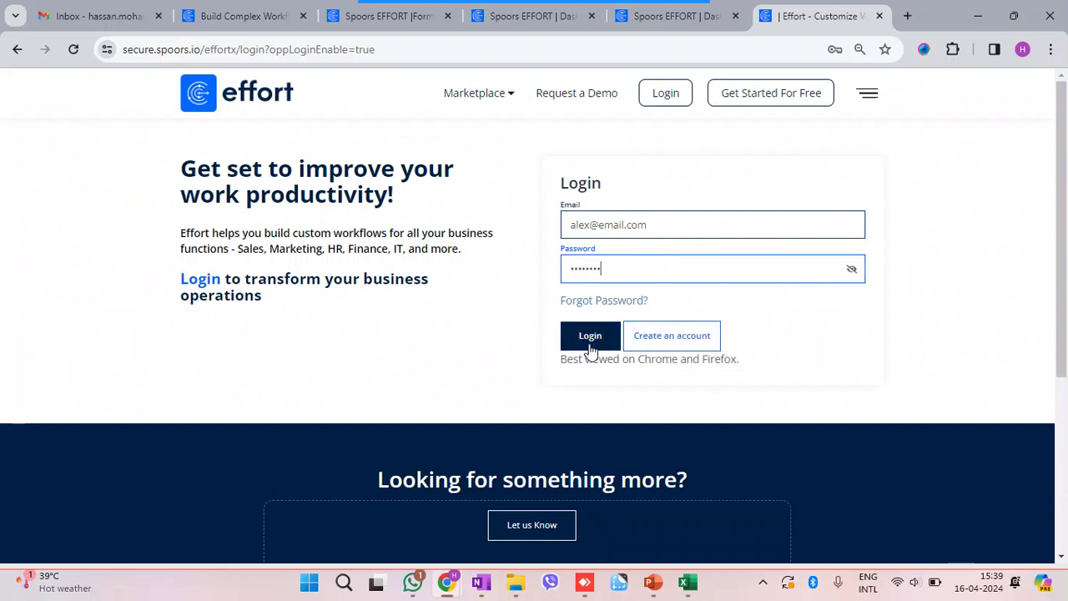
left_click(590, 347)
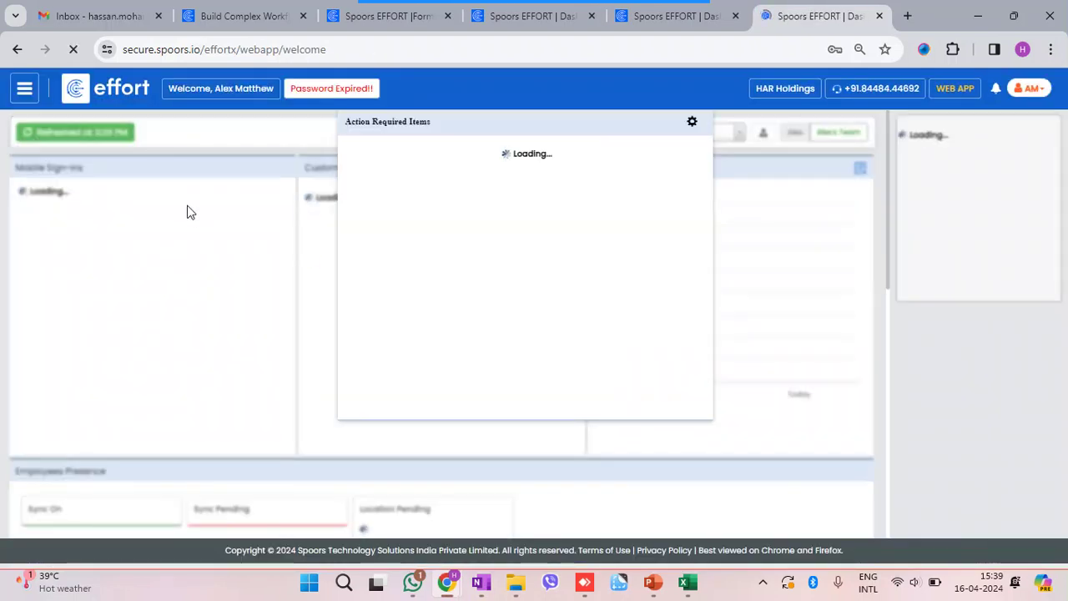
Open the latest submission's approval details, highlighting the Approval Stage, first remark and second approver
left_click(24, 87)
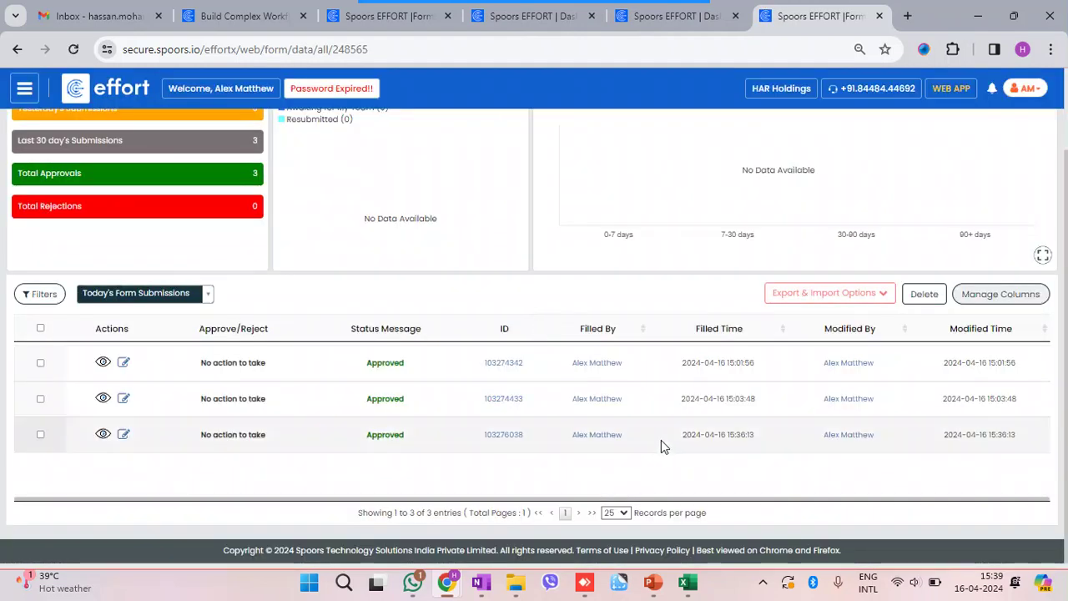
left_click_drag(709, 435, 760, 436)
left_click(760, 434)
left_click(103, 435)
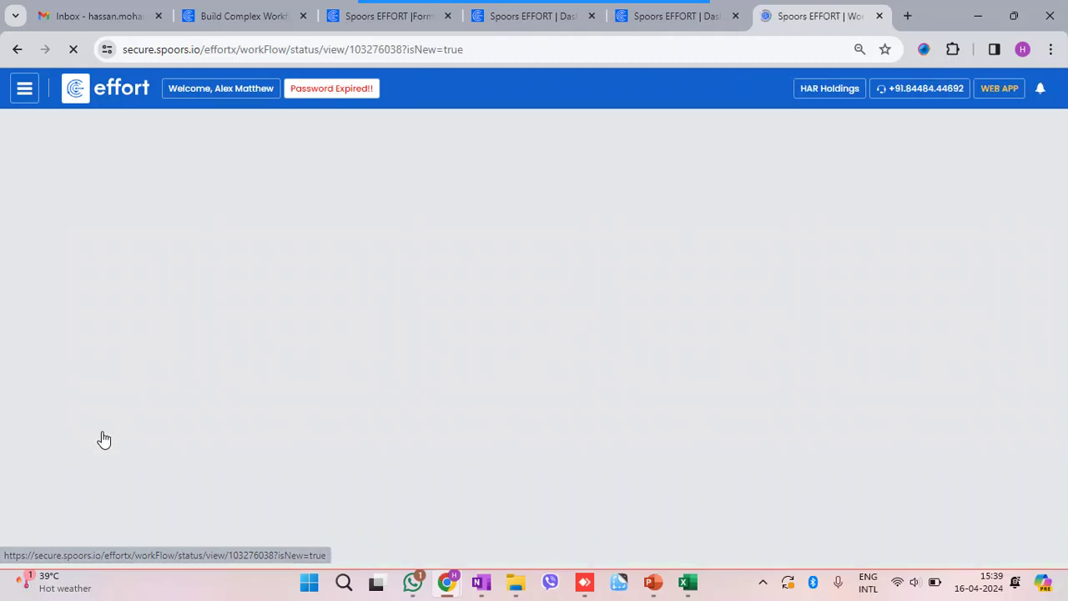
scroll(405, 334, "down", 2)
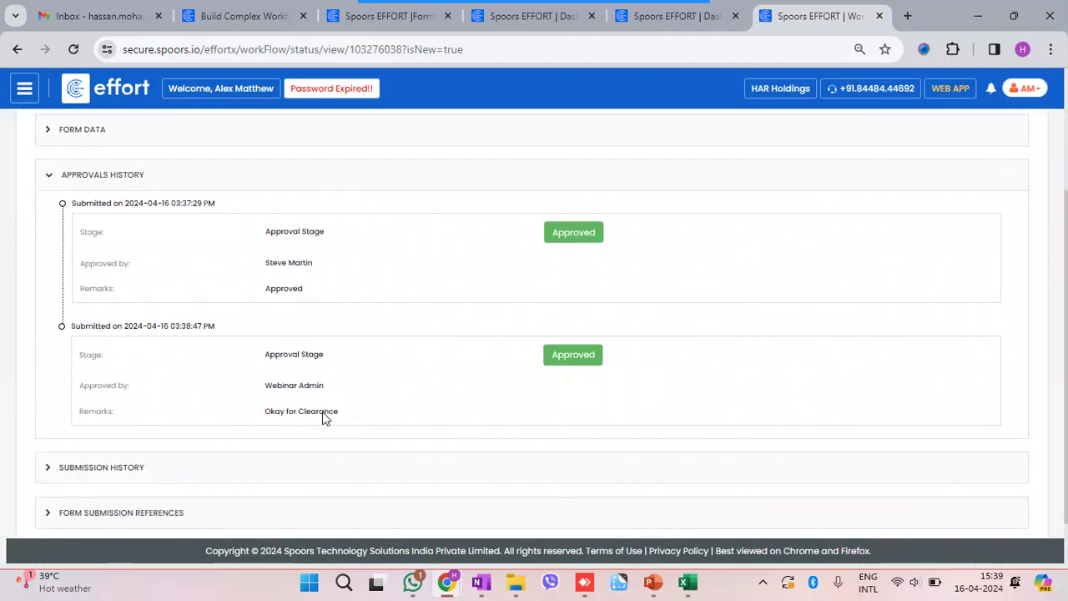
left_click_drag(249, 231, 324, 239)
double_click(287, 279)
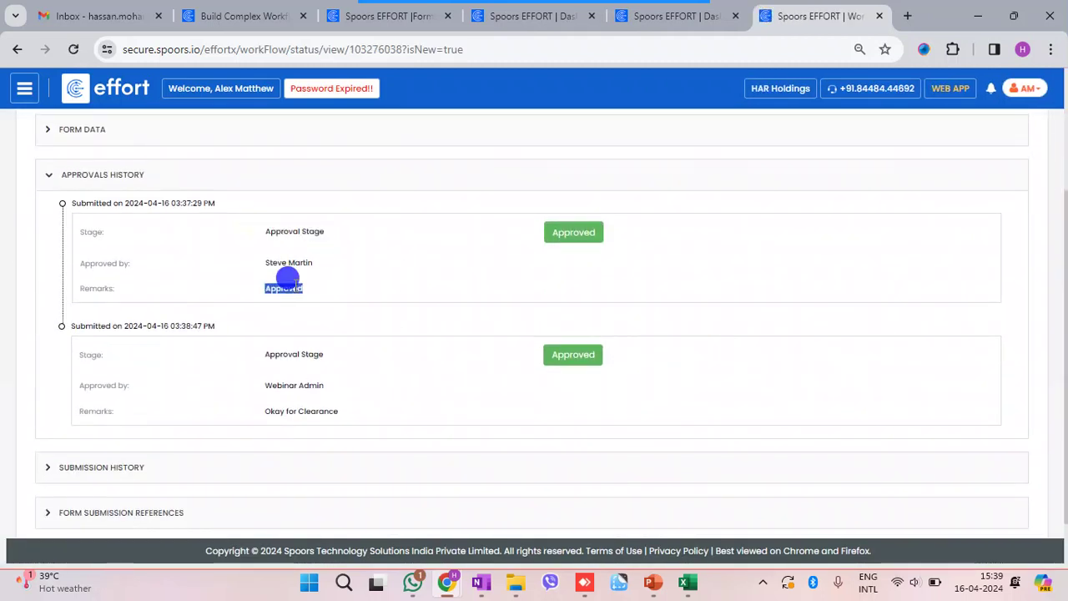
triple_click(267, 383)
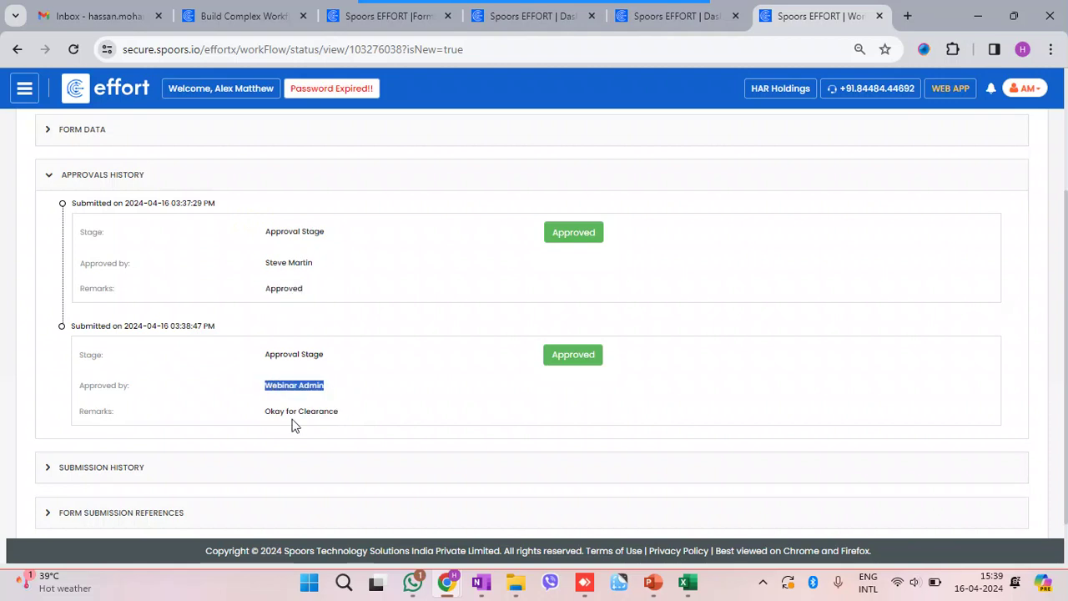
left_click(282, 407)
scroll(397, 418, "down", 1)
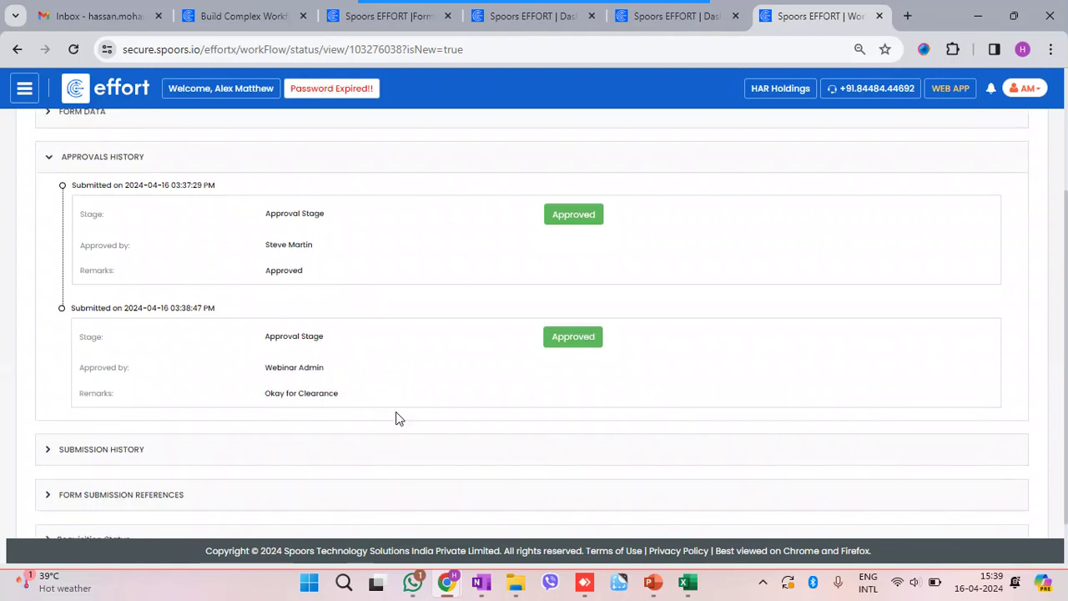
Scroll the approvals history pointing out the second approver, then bring up the PowerPoint Enhancements slide
scroll(397, 418, "down", 1)
scroll(397, 418, "up", 3)
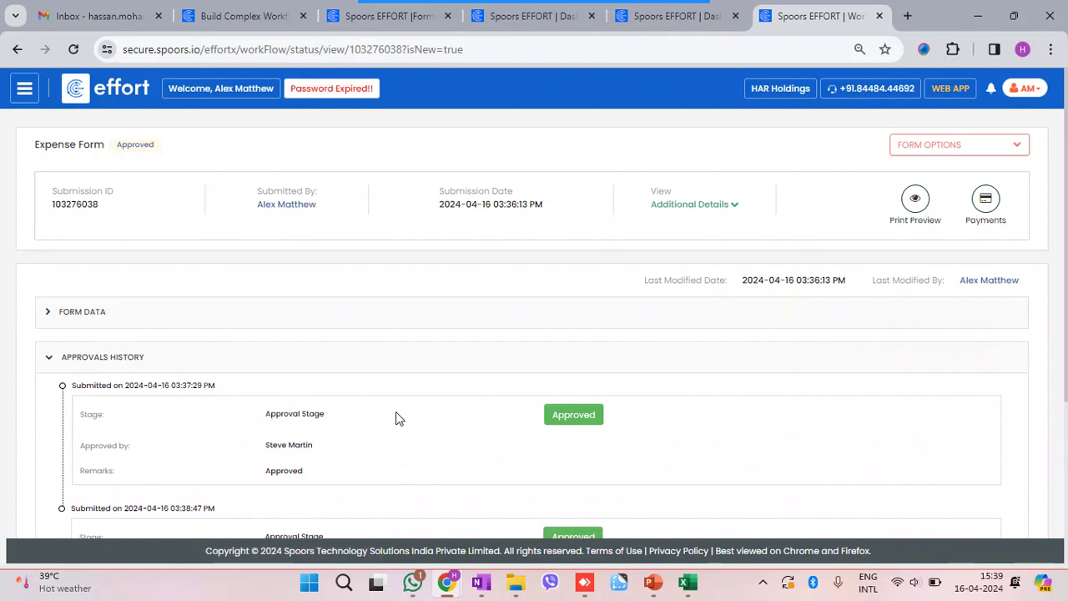
scroll(397, 418, "down", 1)
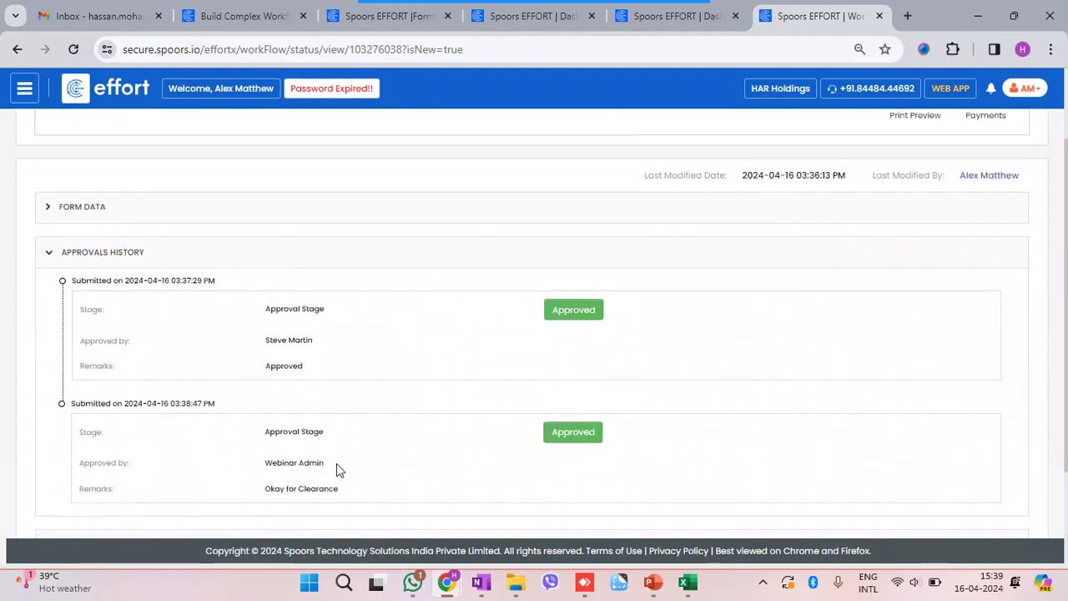
left_click_drag(336, 463, 309, 463)
scroll(328, 345, "up", 1)
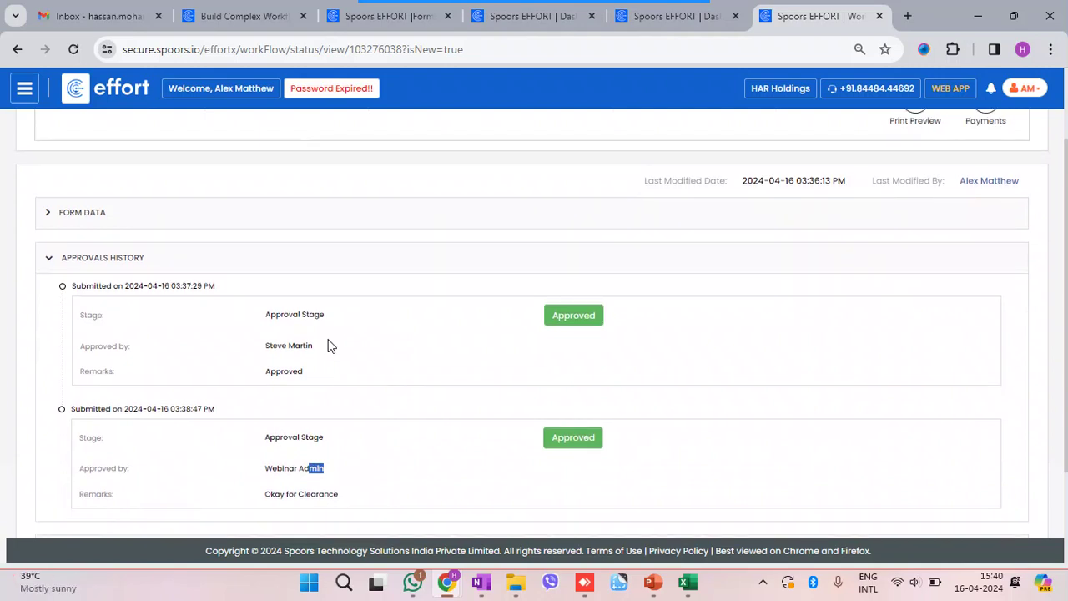
scroll(329, 342, "up", 2)
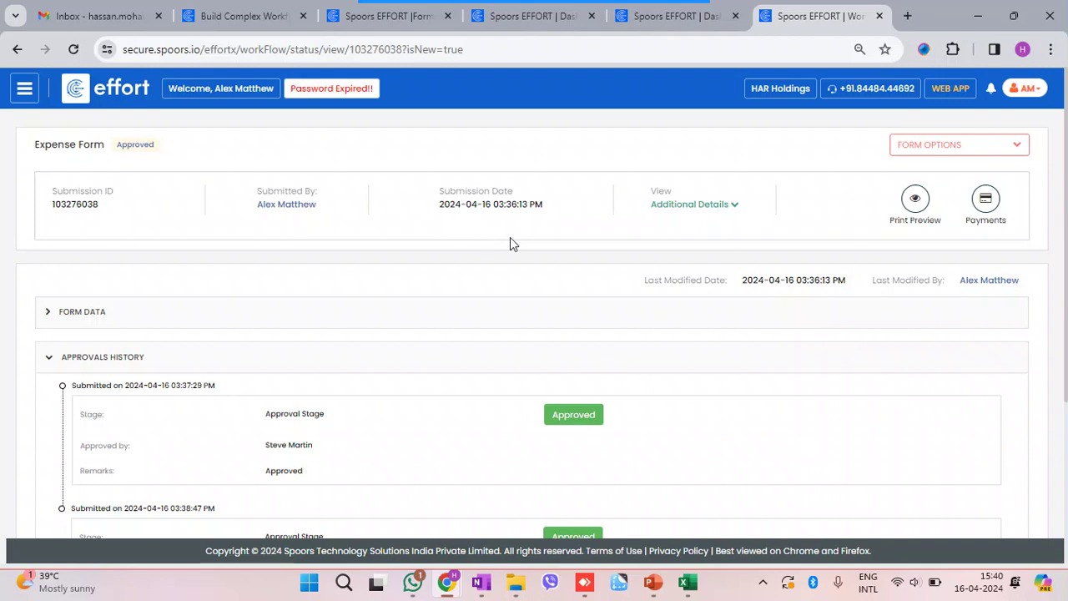
left_click(652, 582)
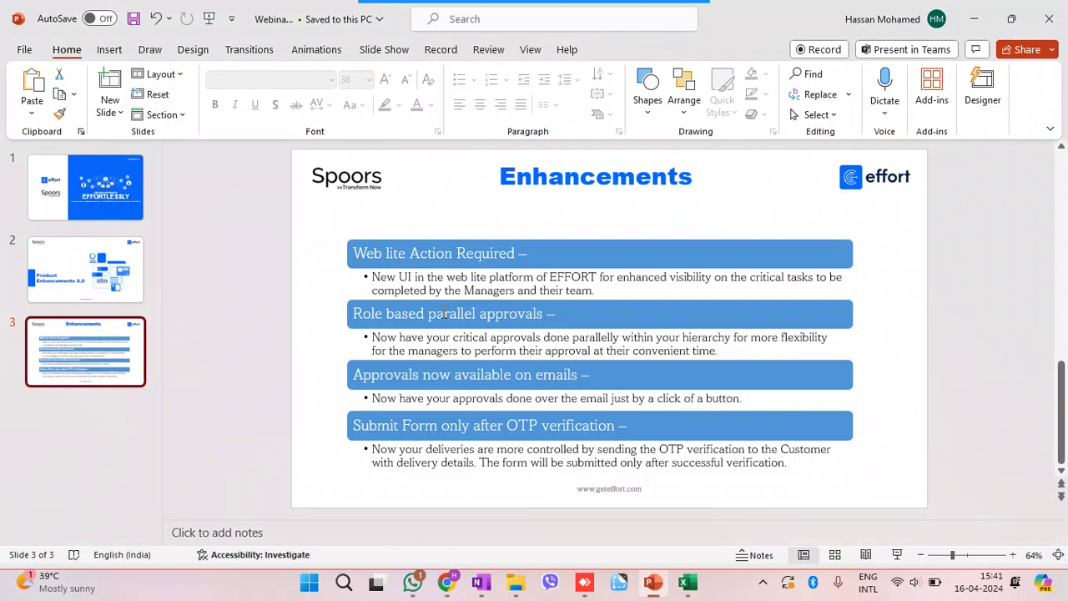
Highlight the 'Approvals now available on emails' heading, then minimize PowerPoint to return to the browser
left_click_drag(351, 374, 584, 374)
left_click(880, 438)
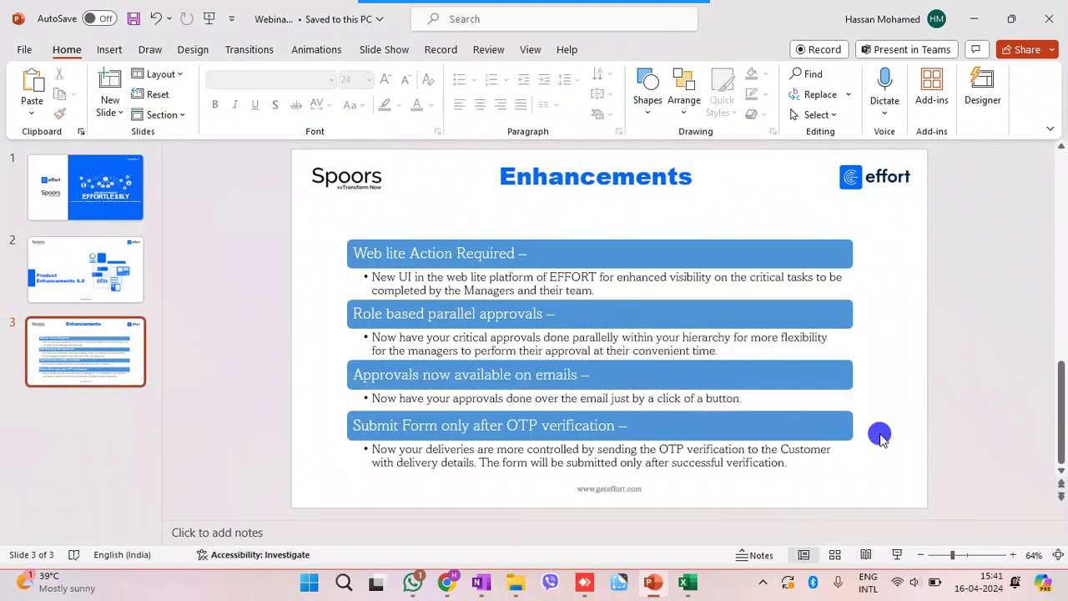
left_click(968, 25)
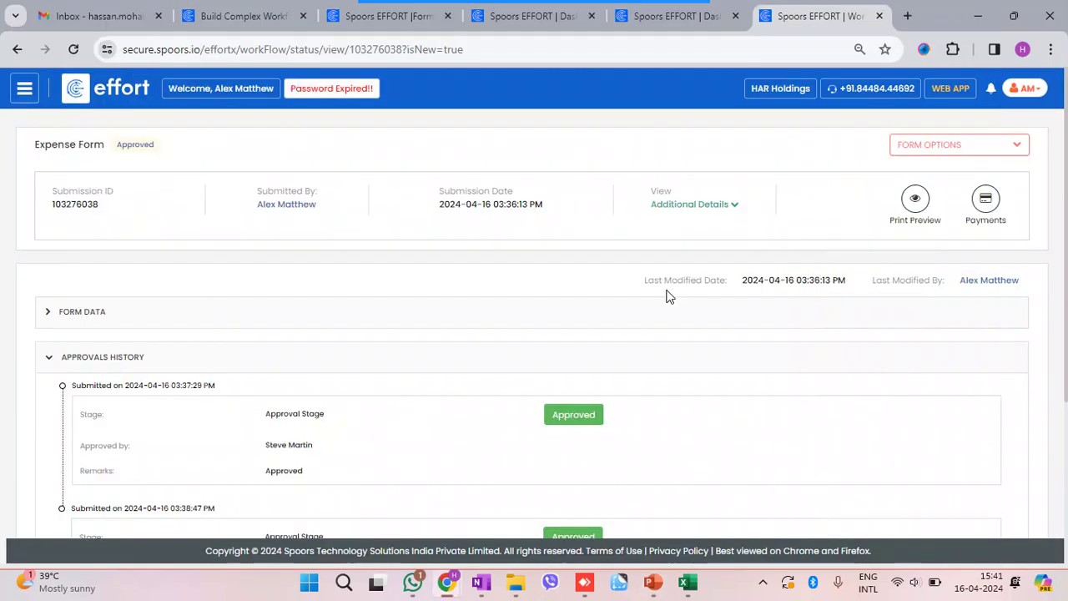
Try the App Builder from the profile panel, then log out of the current account
left_click(675, 27)
left_click(1027, 89)
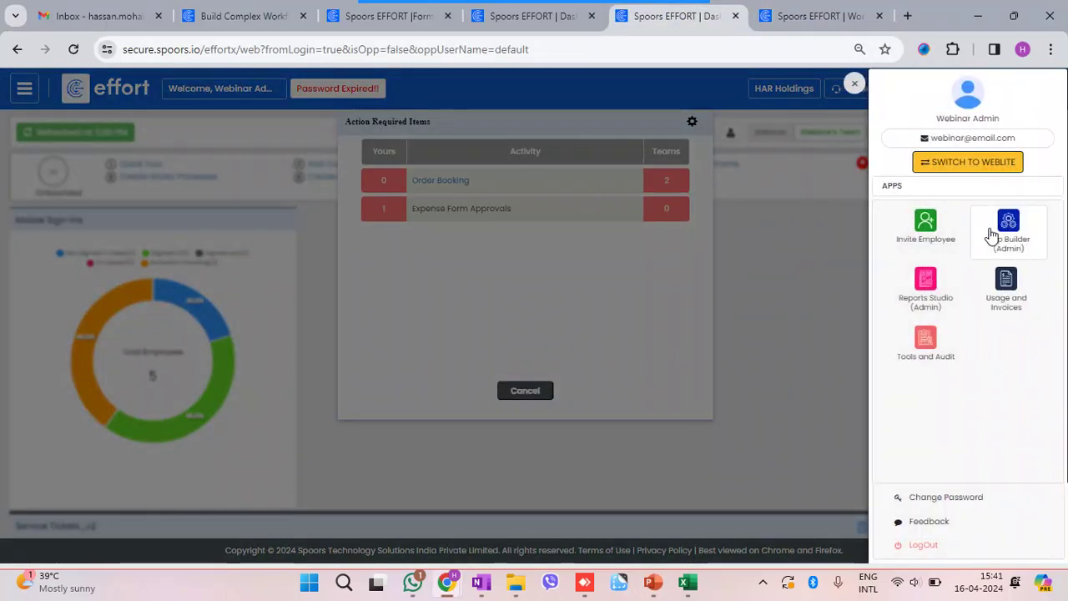
left_click(991, 236)
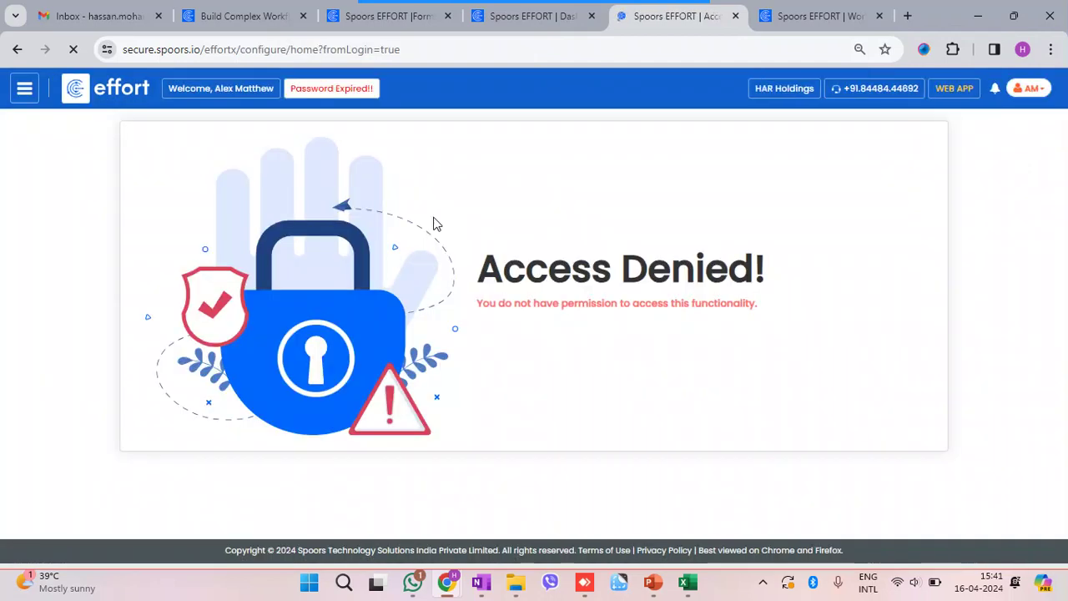
left_click(1030, 89)
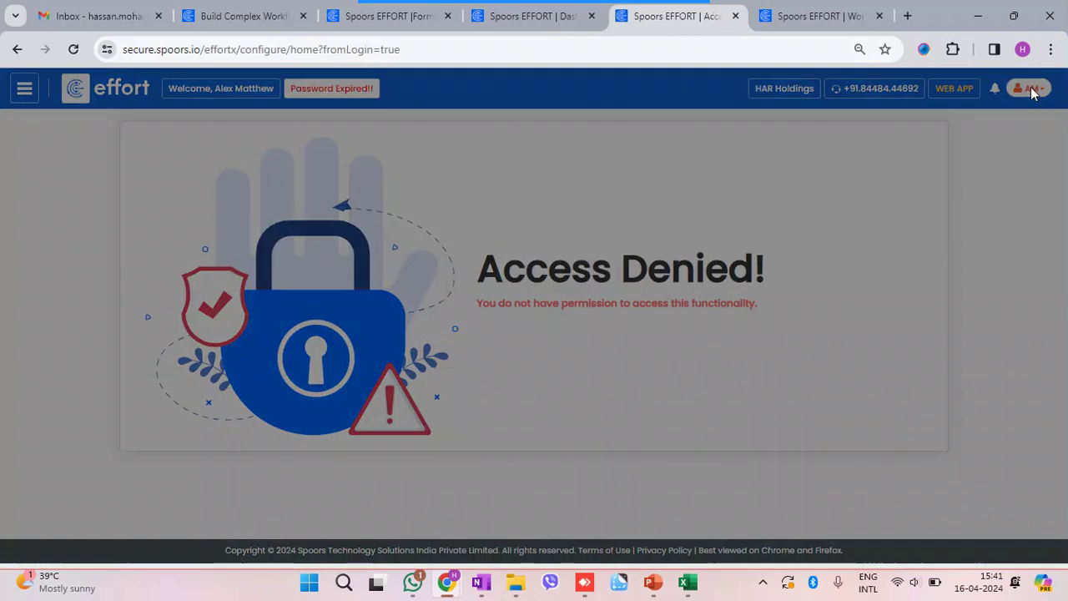
left_click(922, 544)
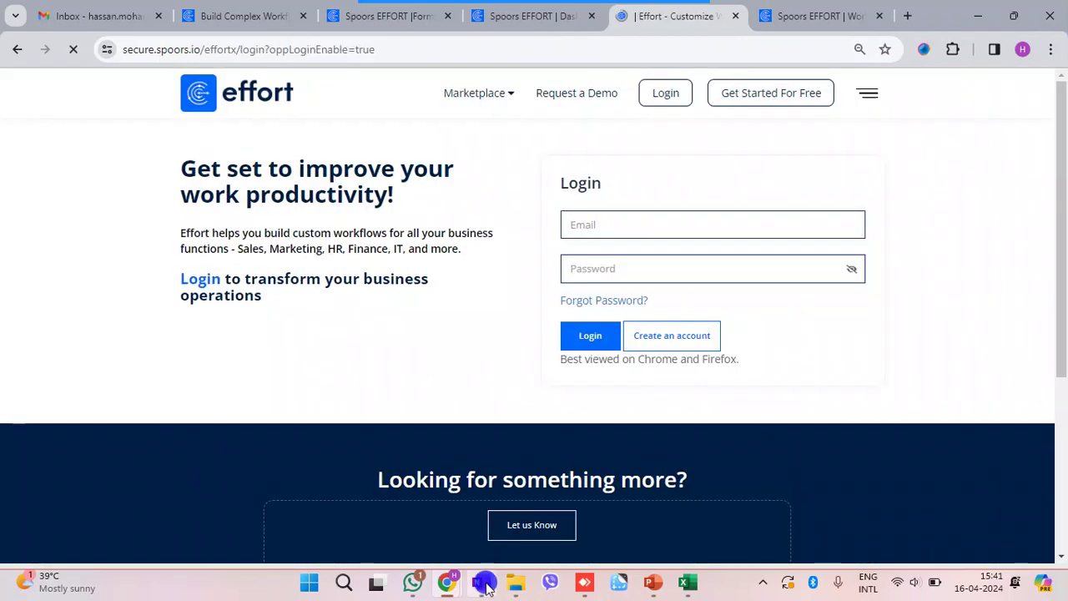
Copy the admin e-mail from the notes into the login form's e-mail field
left_click(484, 584)
triple_click(70, 251)
key("ctrl+c")
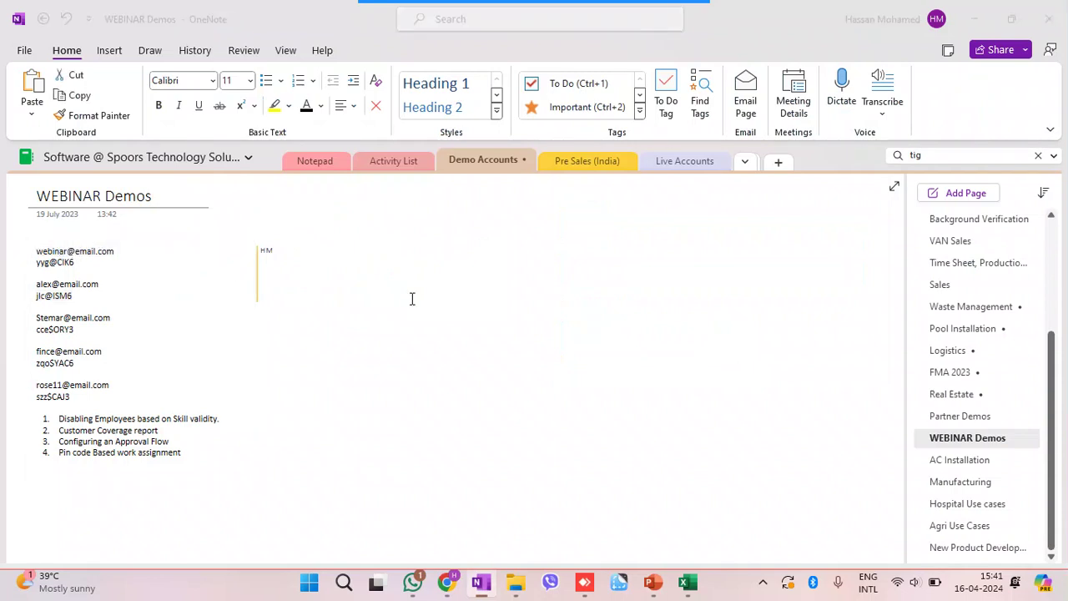
key("alt+Tab")
left_click(620, 222)
key("ctrl+v")
Paste the admin password from the notes and sign in as administrator
key("alt+Tab")
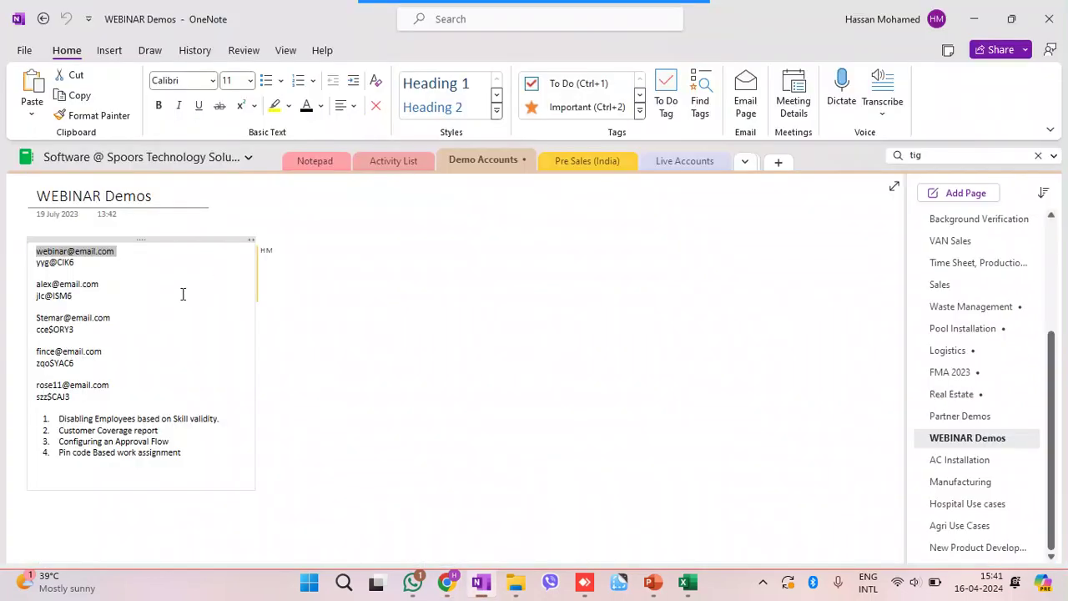
triple_click(66, 261)
key("ctrl+c")
key("alt+Tab")
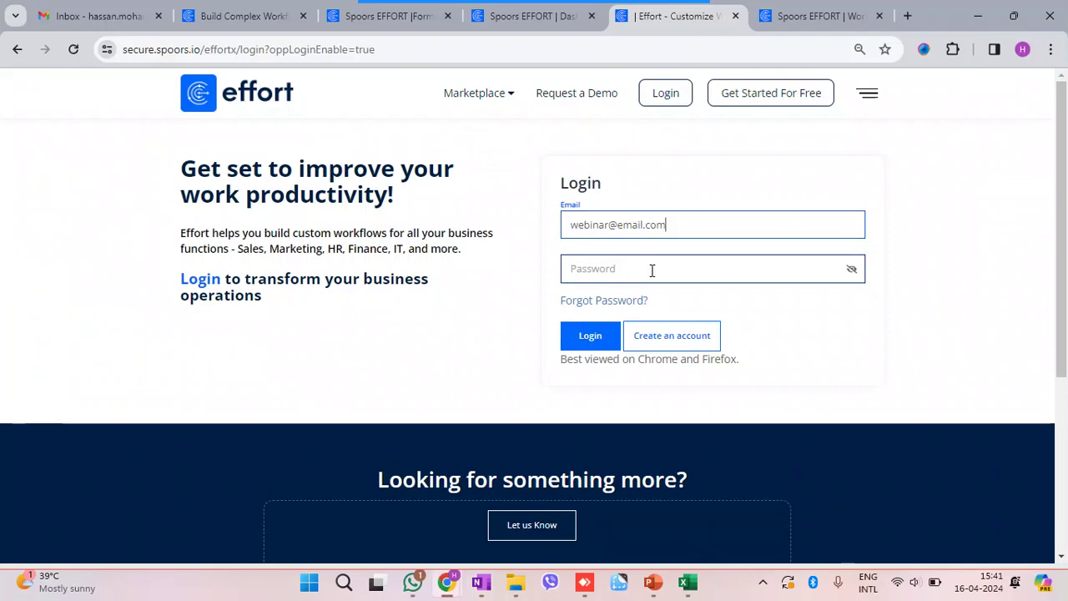
left_click(652, 269)
key("ctrl+v")
left_click(599, 334)
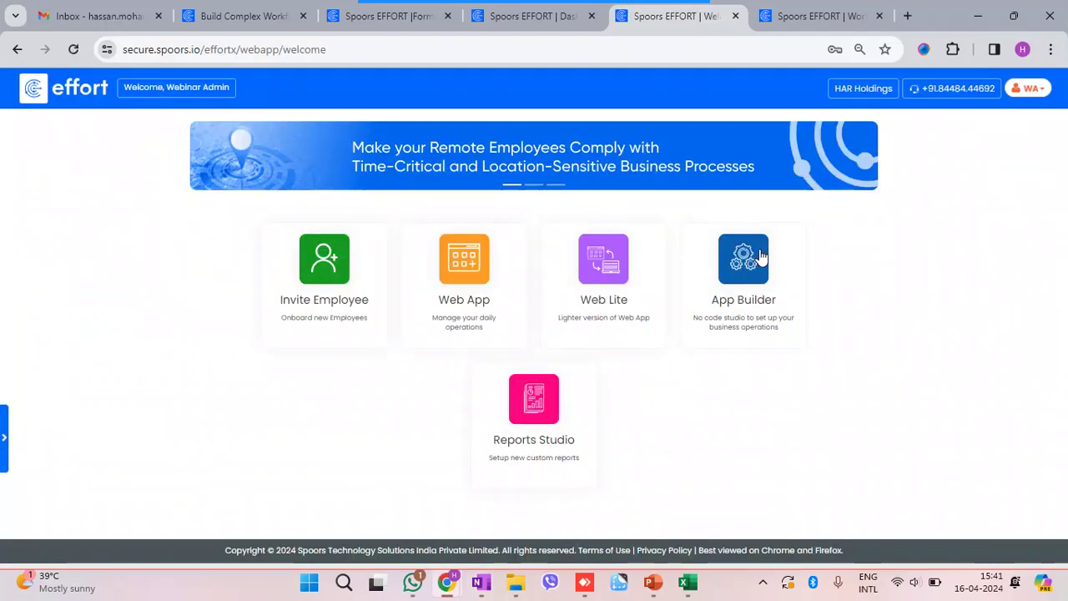
Open the Expense Approval process under App Builder's Manage Approval Process
left_click(755, 257)
mouse_move(396, 127)
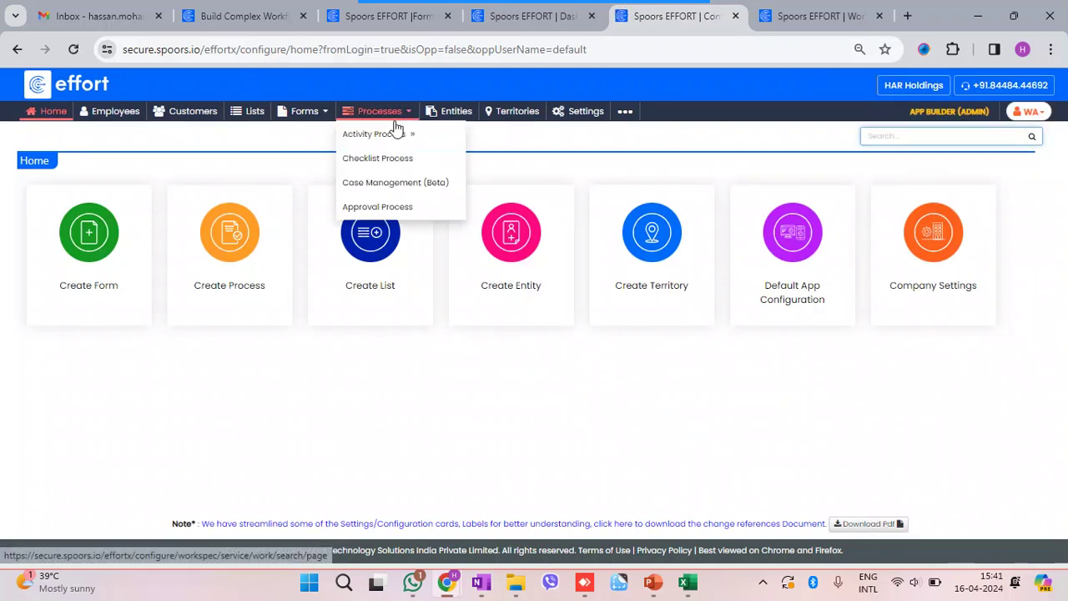
left_click(374, 207)
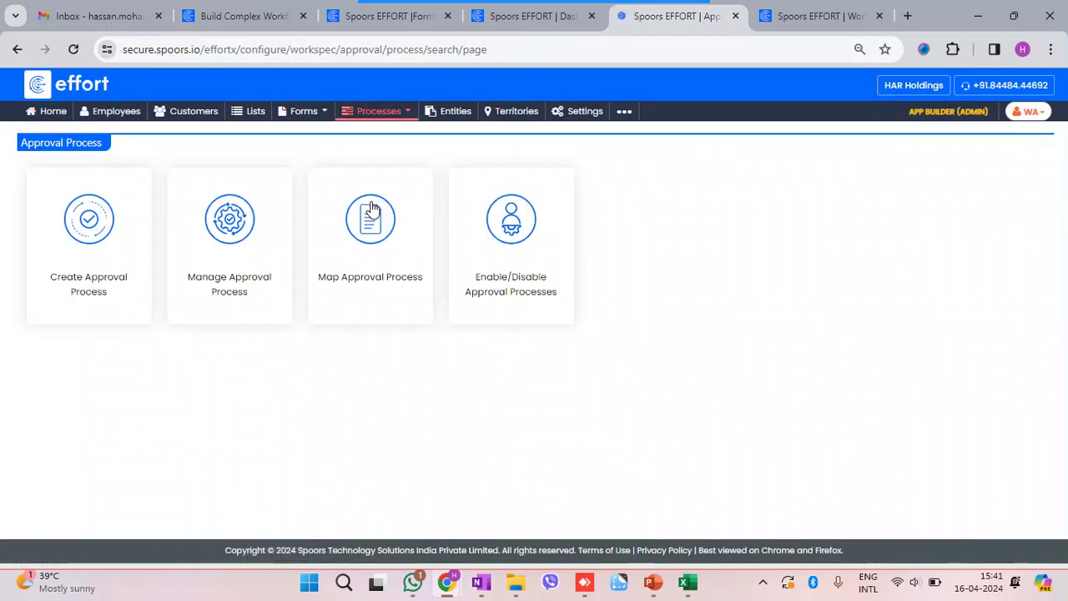
left_click(245, 219)
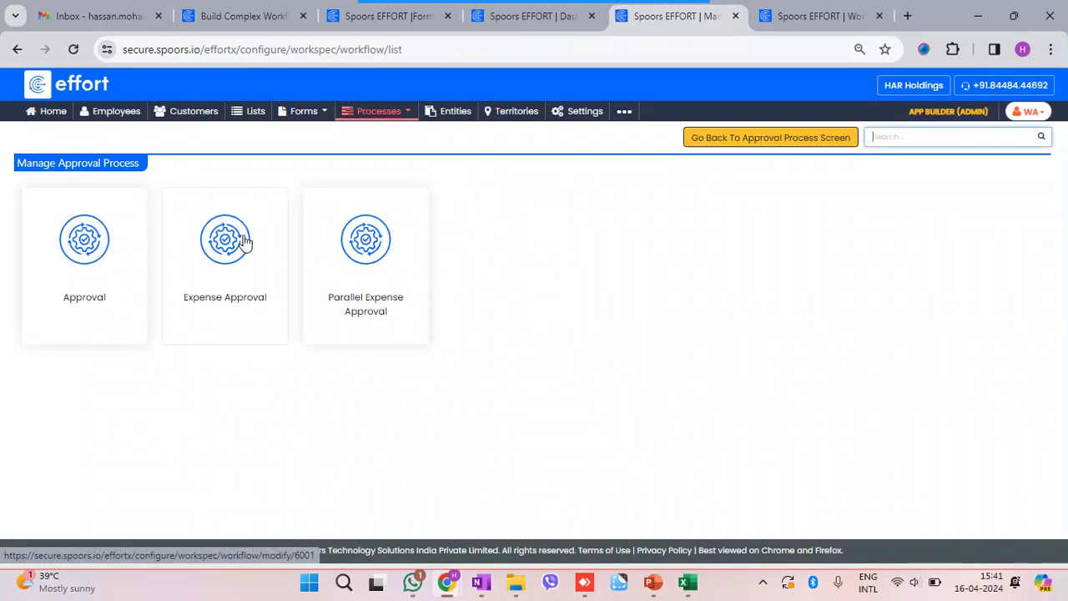
left_click(219, 240)
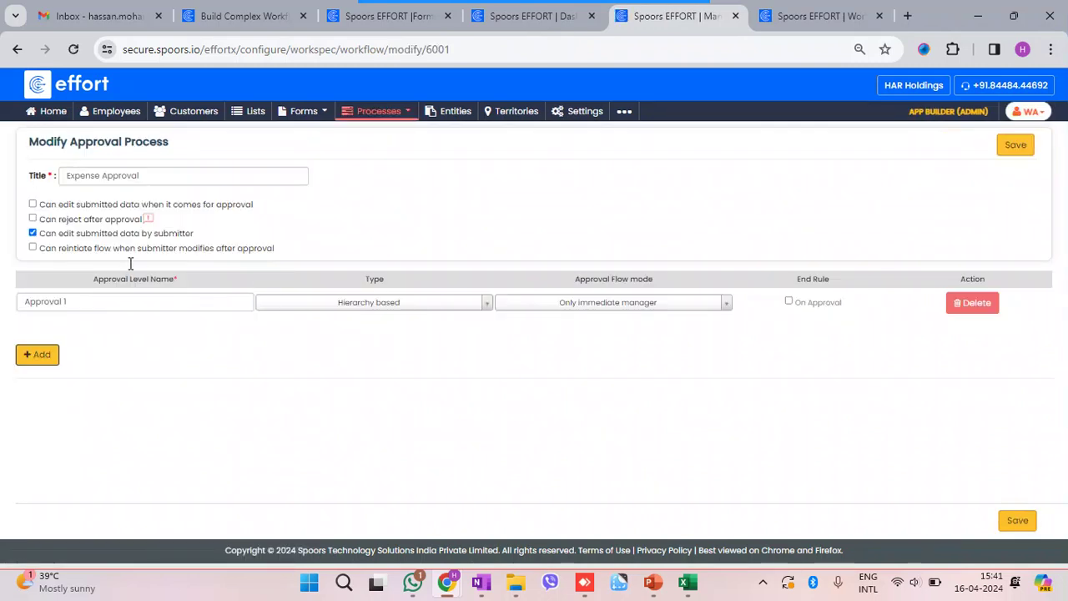
Inspect the Approval 1 level's flow mode options unchanged, then go to the Forms list
left_click(248, 302)
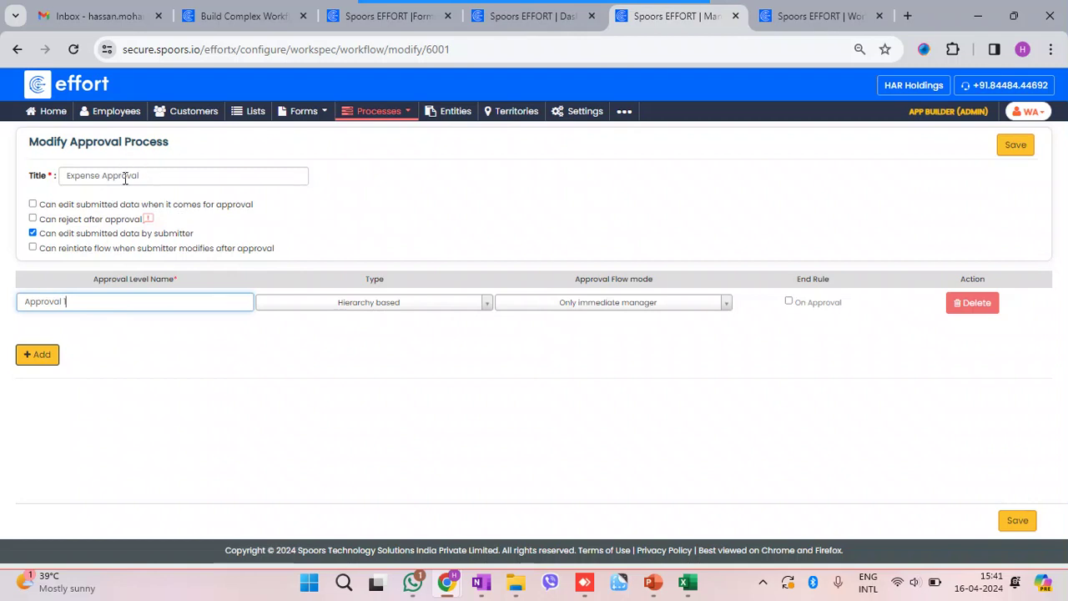
left_click(596, 313)
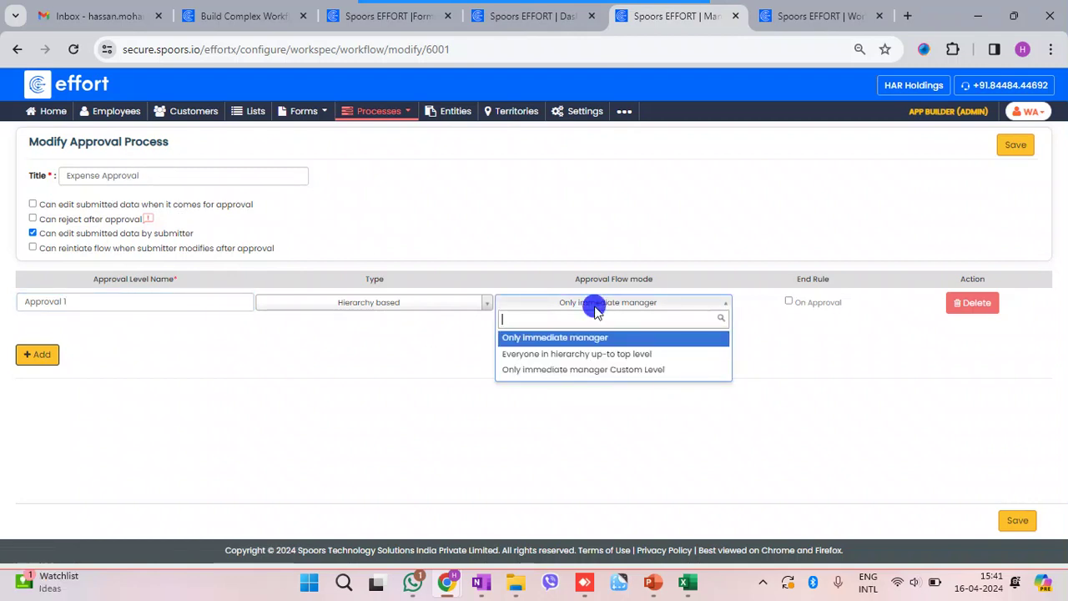
left_click(584, 309)
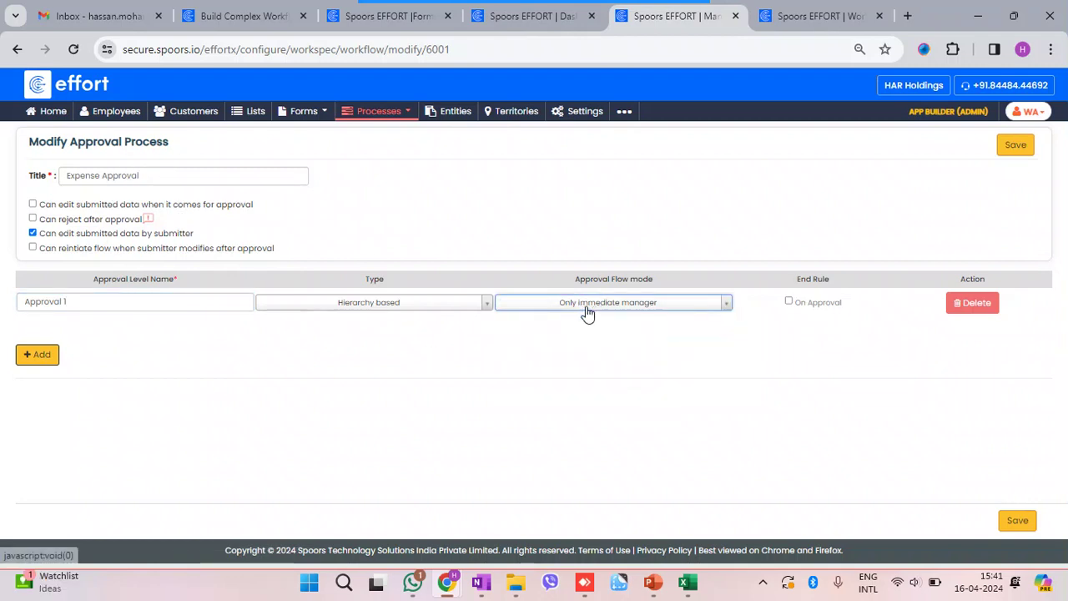
left_click(307, 115)
Search 'expe' and set Expense Form's approval flow to Expense Approval, saving and confirming
left_click(933, 139)
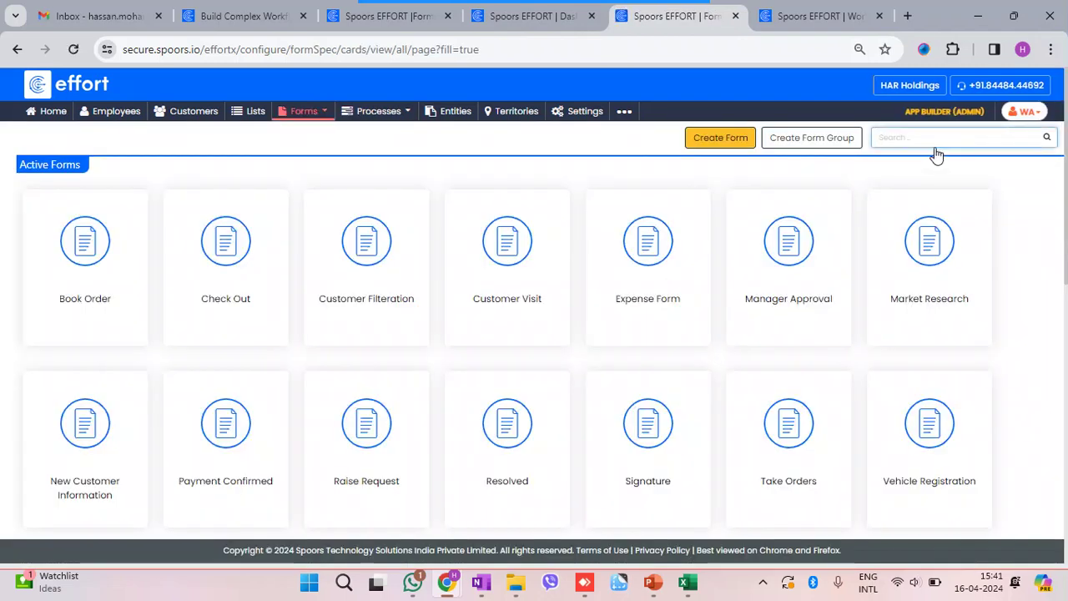
type("expe")
left_click(62, 226)
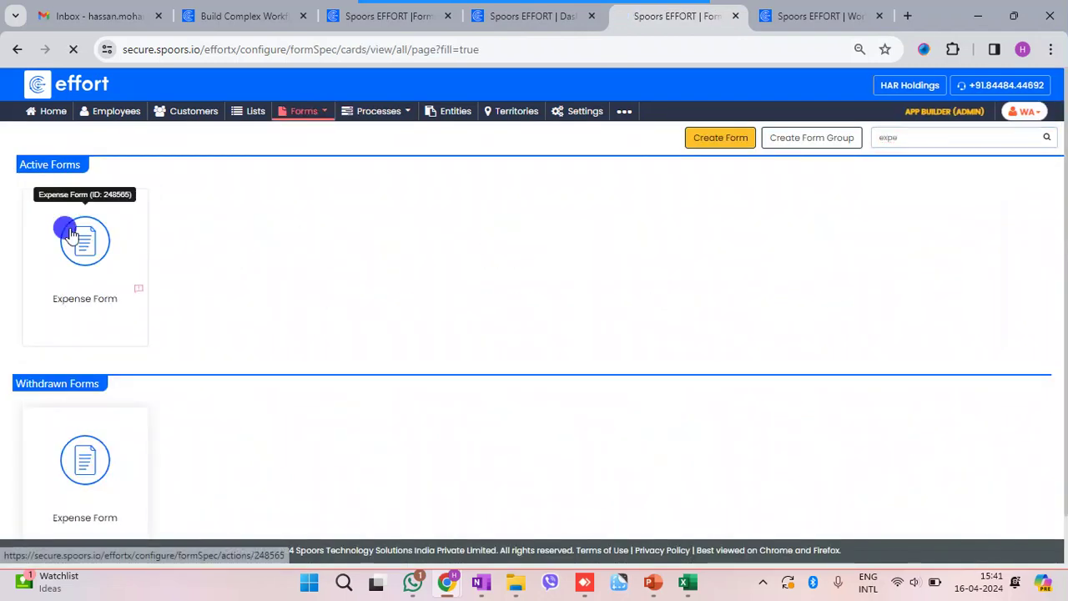
scroll(615, 415, "down", 1)
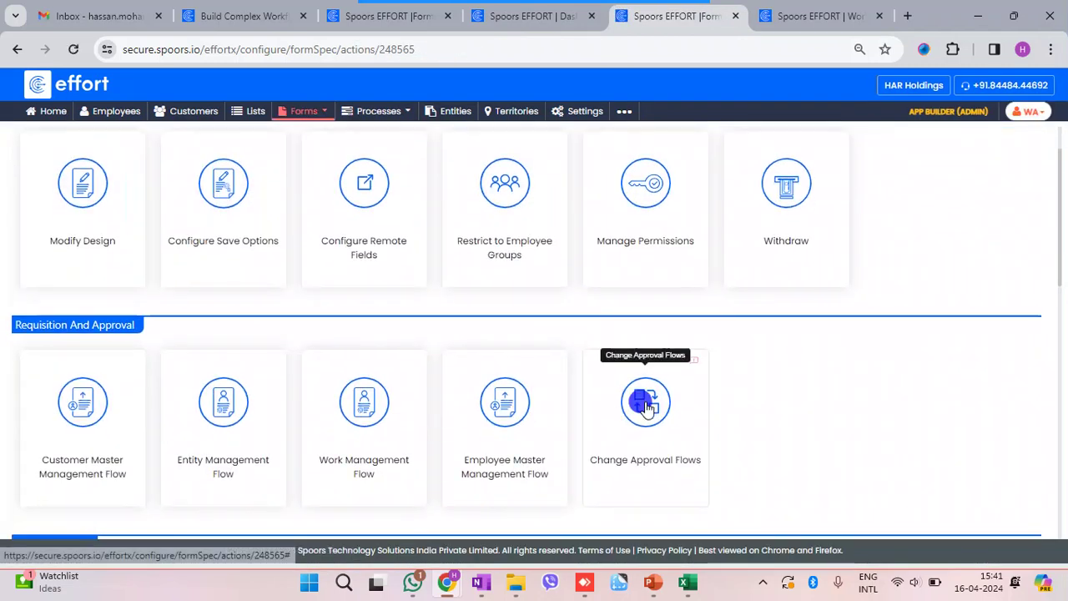
left_click(643, 405)
left_click(280, 125)
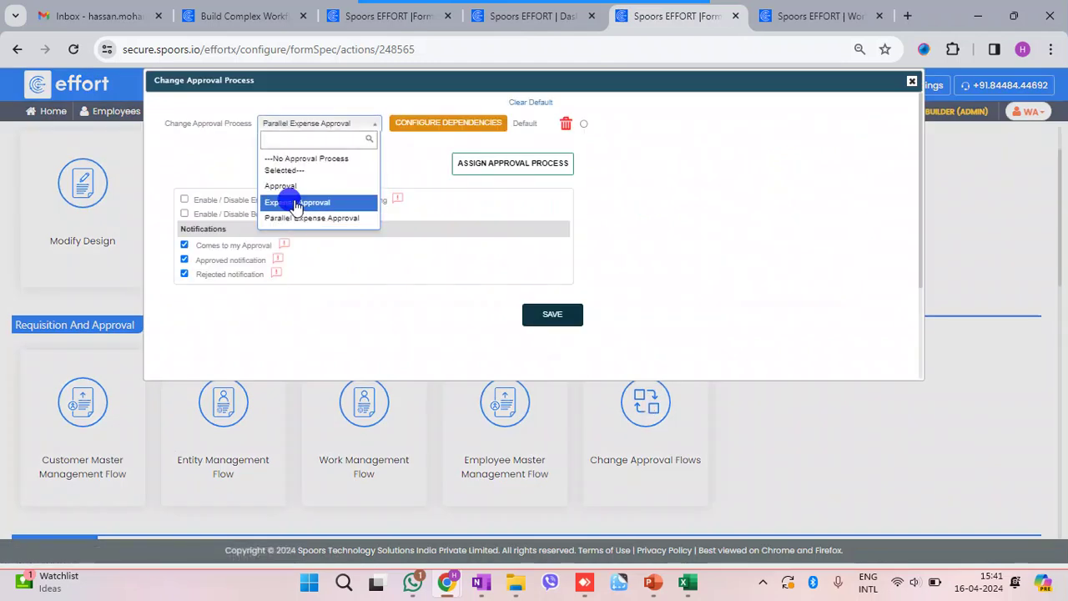
left_click(297, 202)
left_click(560, 322)
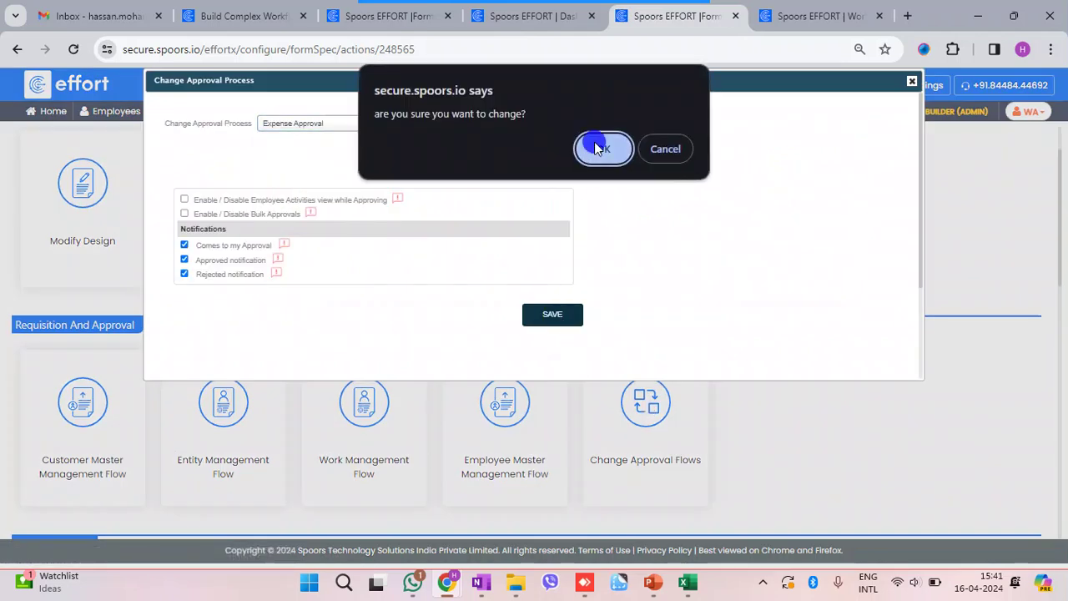
left_click(599, 148)
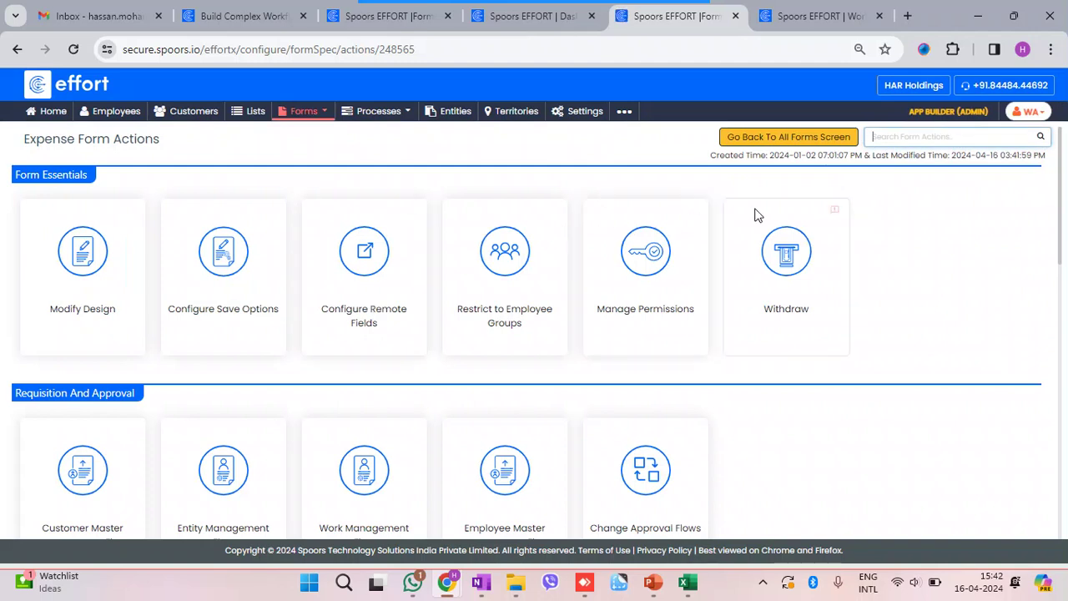
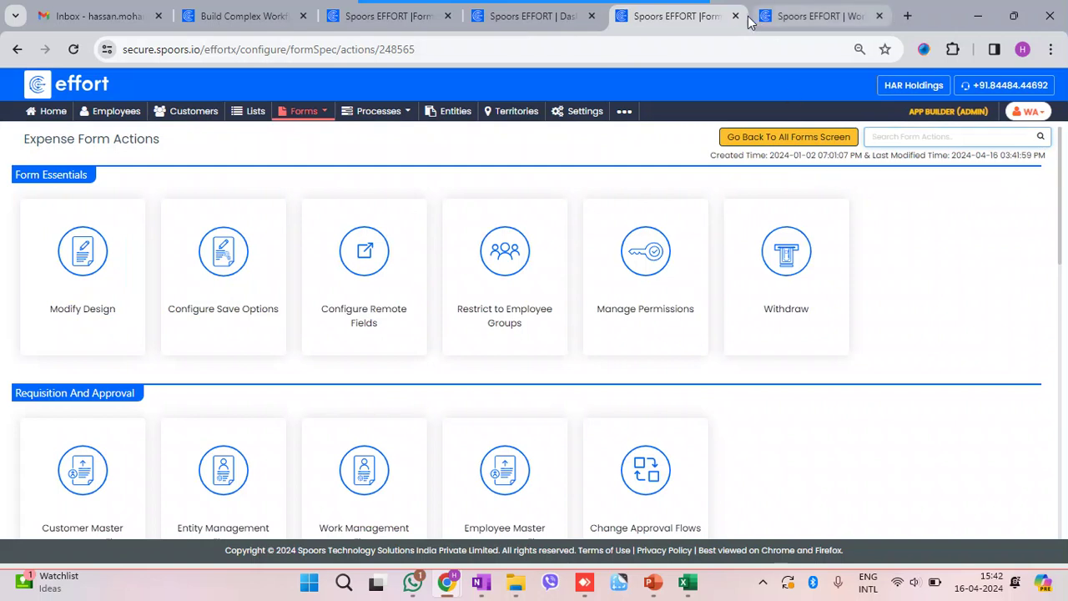
Open the Employees Organization Chart in a new tab and highlight an employee in the hierarchy
left_click(797, 16)
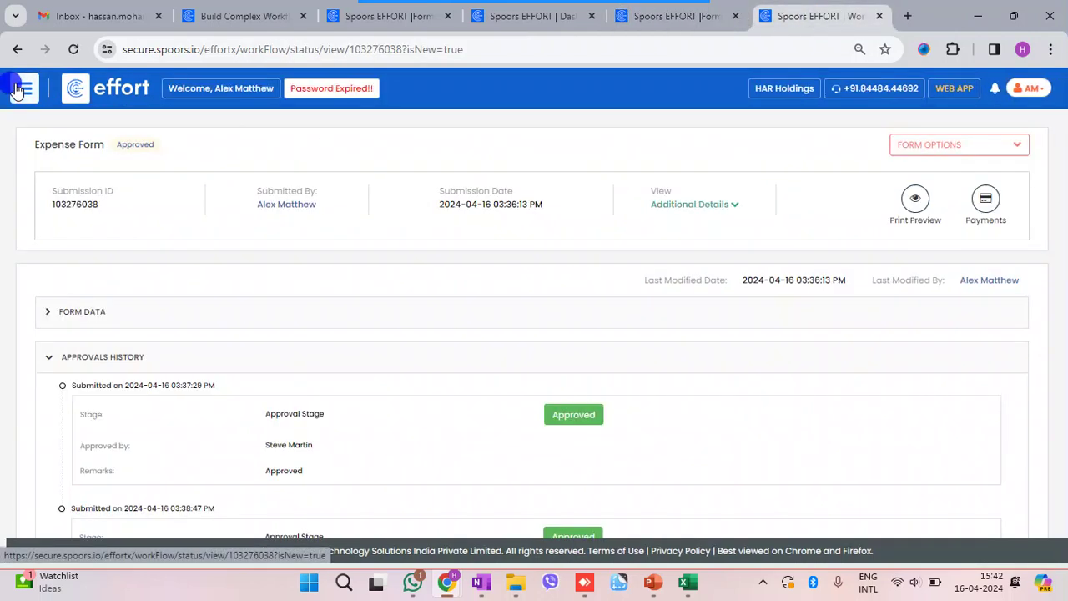
left_click(24, 87)
left_click(57, 214)
left_click(60, 244)
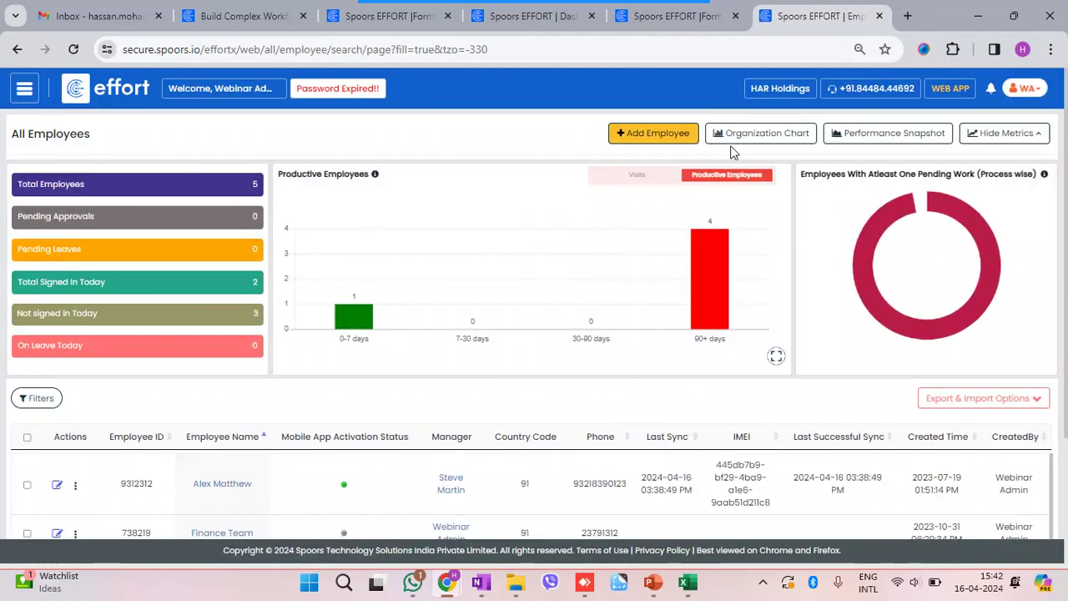
left_click(739, 132)
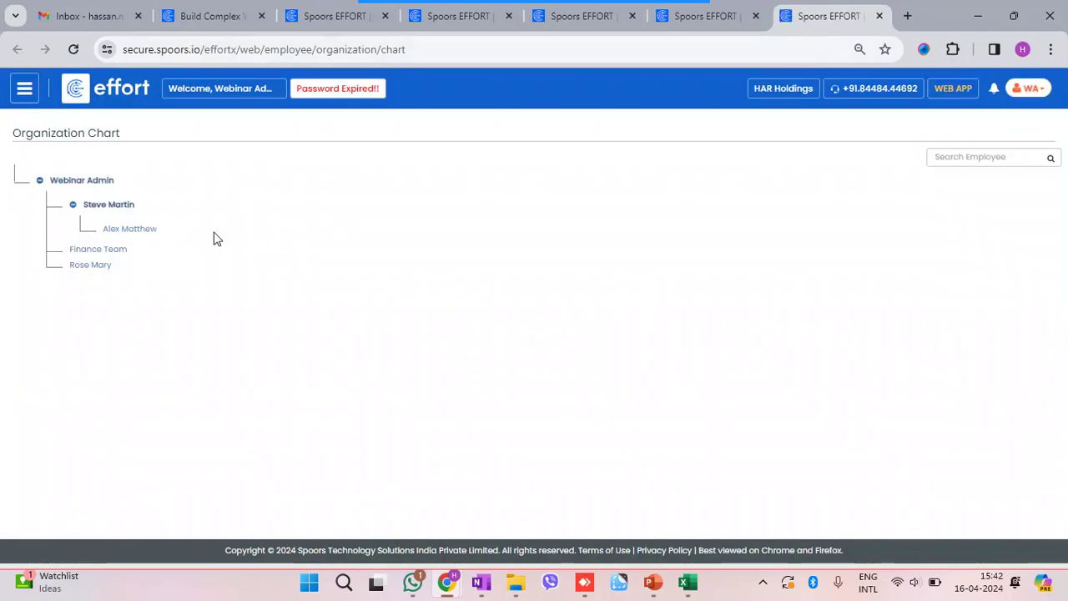
left_click_drag(159, 229, 89, 207)
left_click(233, 219)
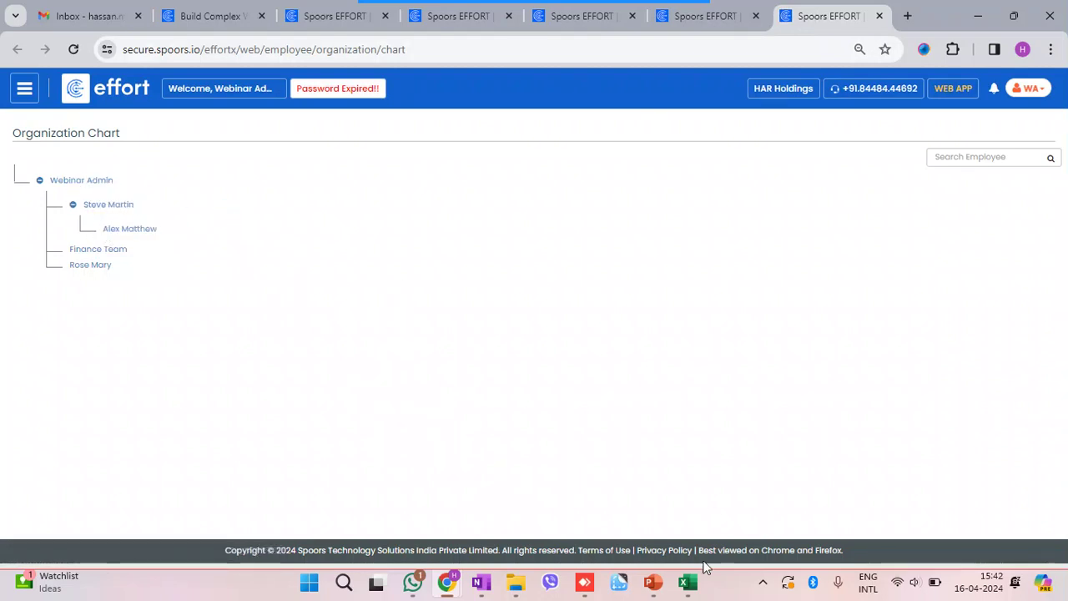
Return to the presentation and point out the 'Approvals now available on emails' header
left_click(654, 584)
left_click_drag(358, 375, 570, 403)
left_click(521, 398)
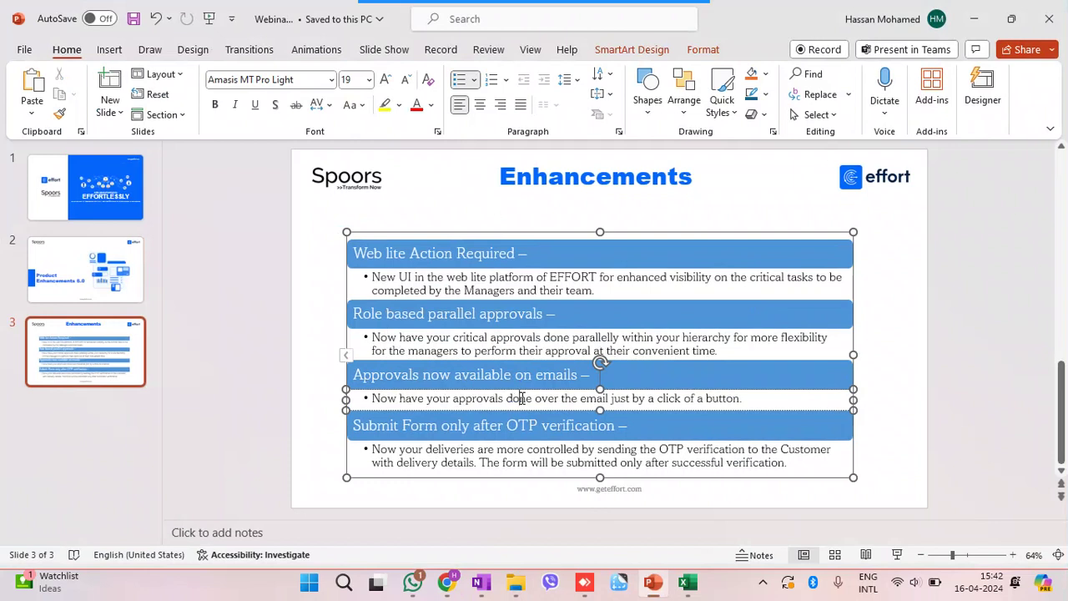
Switch from PowerPoint back to the Effort organization chart with Alt+Tab
key("alt+Tab")
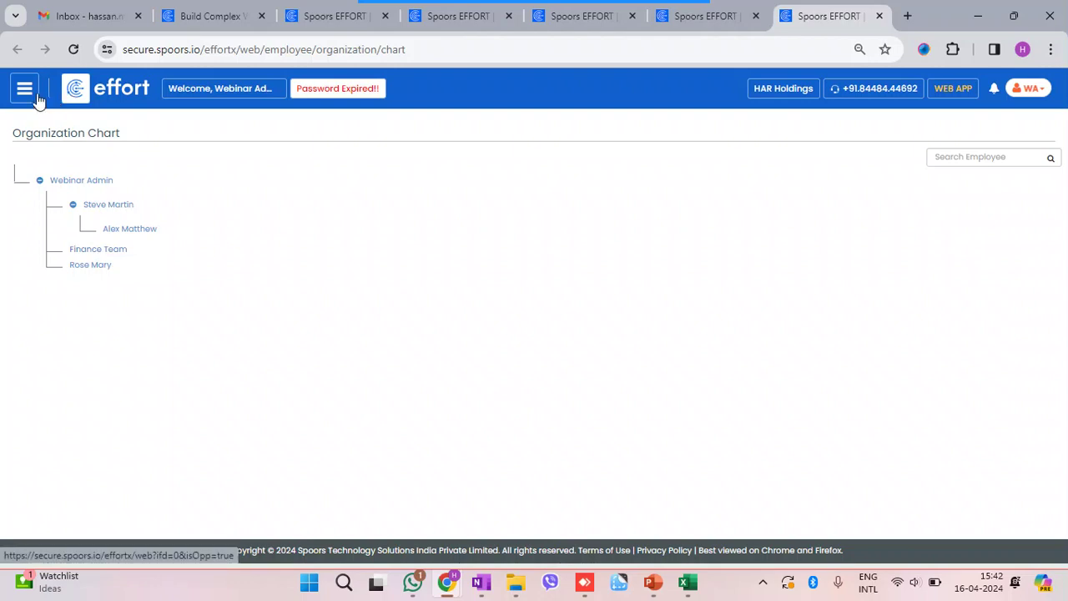
Open the Notifications list and page to the Expense test notification row
left_click(29, 90)
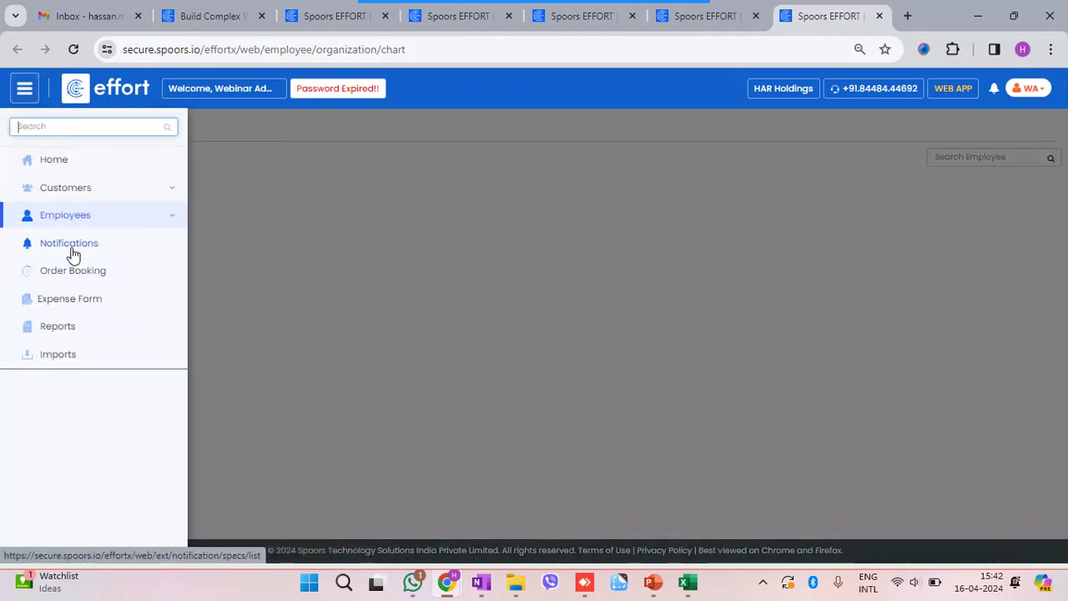
left_click(71, 249)
scroll(506, 342, "down", 2)
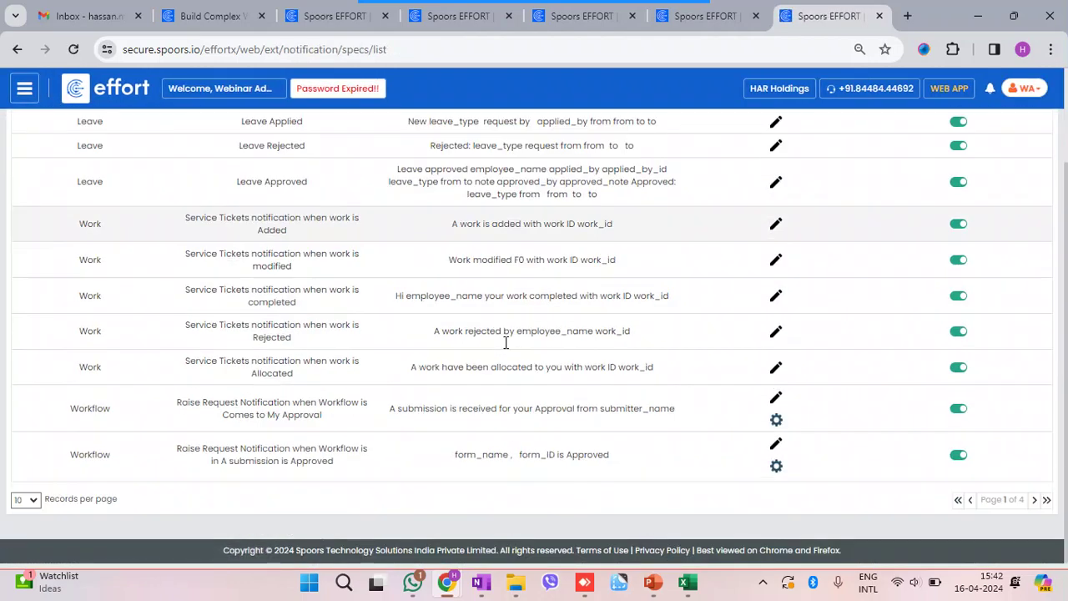
left_click(1047, 499)
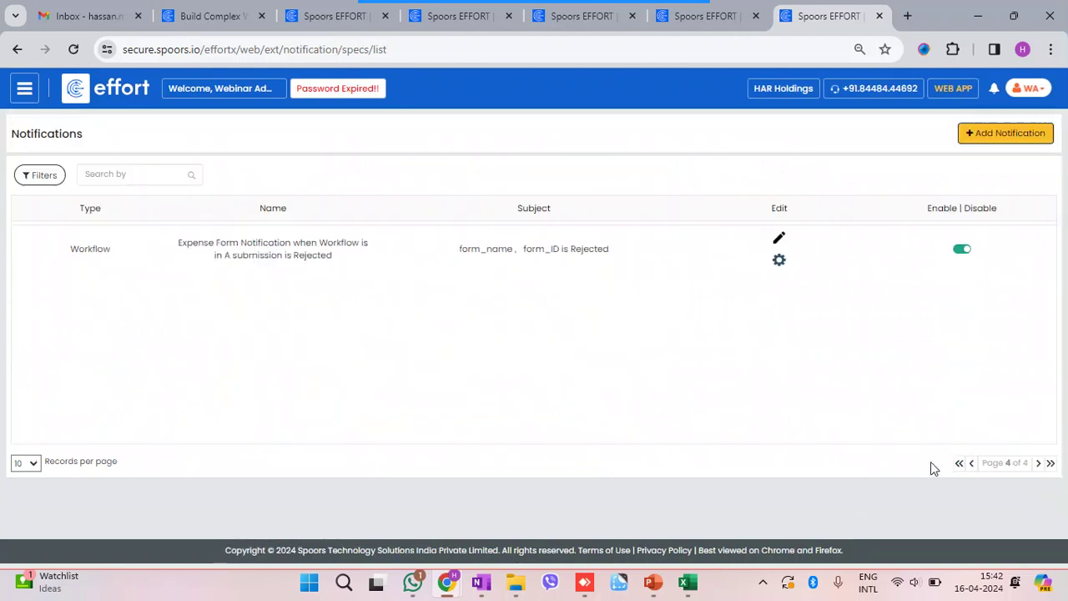
left_click(971, 464)
scroll(978, 472, "down", 2)
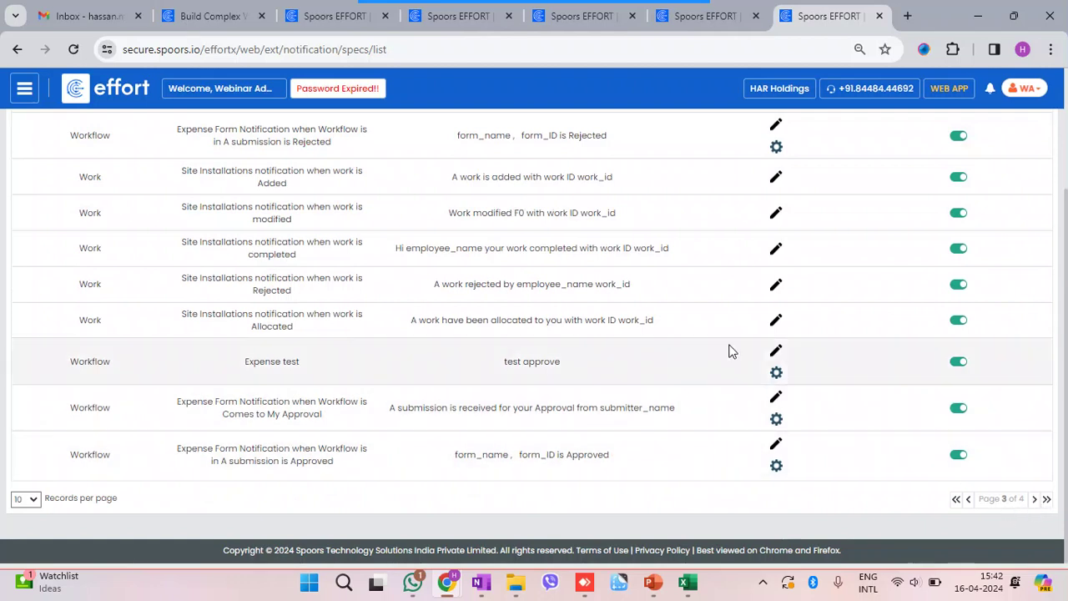
Switch off the Expense test notification, confirm with YES, and begin adding a new notification
left_click(959, 364)
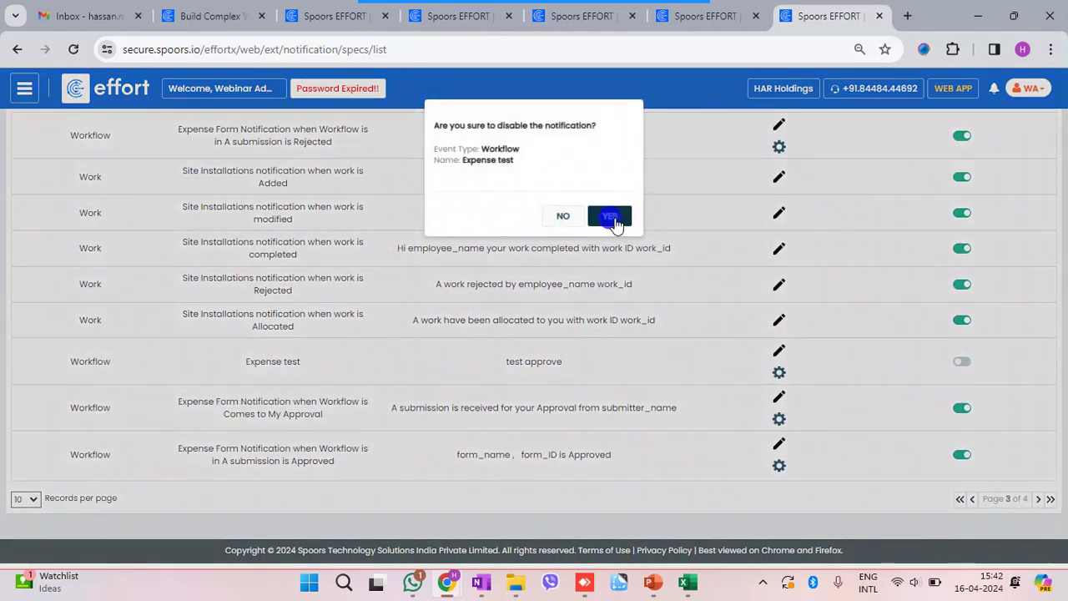
left_click(613, 216)
left_click(993, 138)
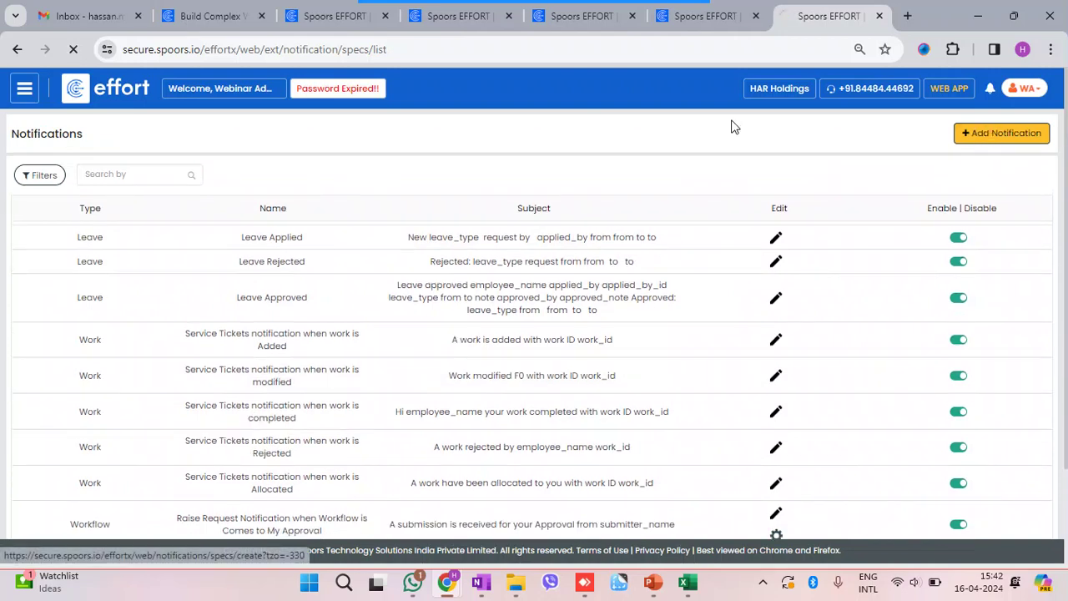
Create an Event notification named Expense Approval, triggered by the Expense Approval workflow's 'Comes to my approval'
left_click(320, 216)
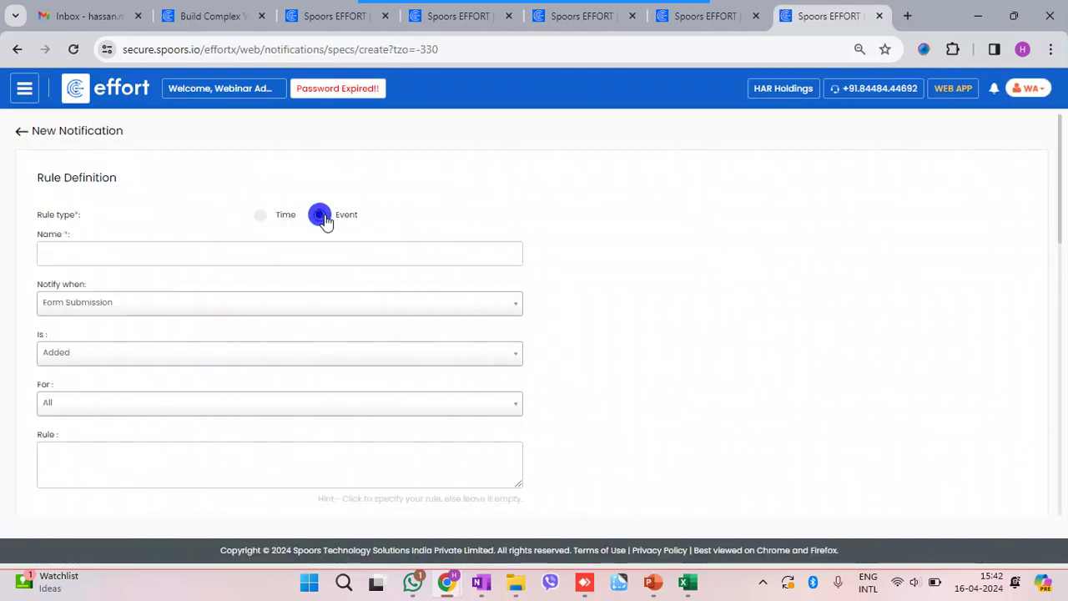
left_click(220, 252)
type("Exepsne")
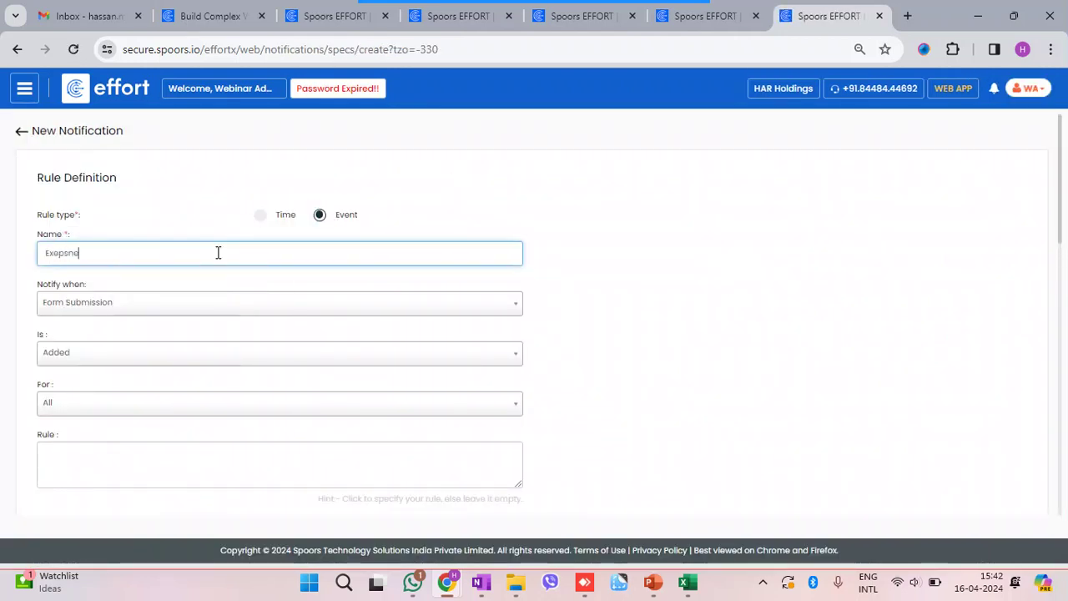
type("pense Approval")
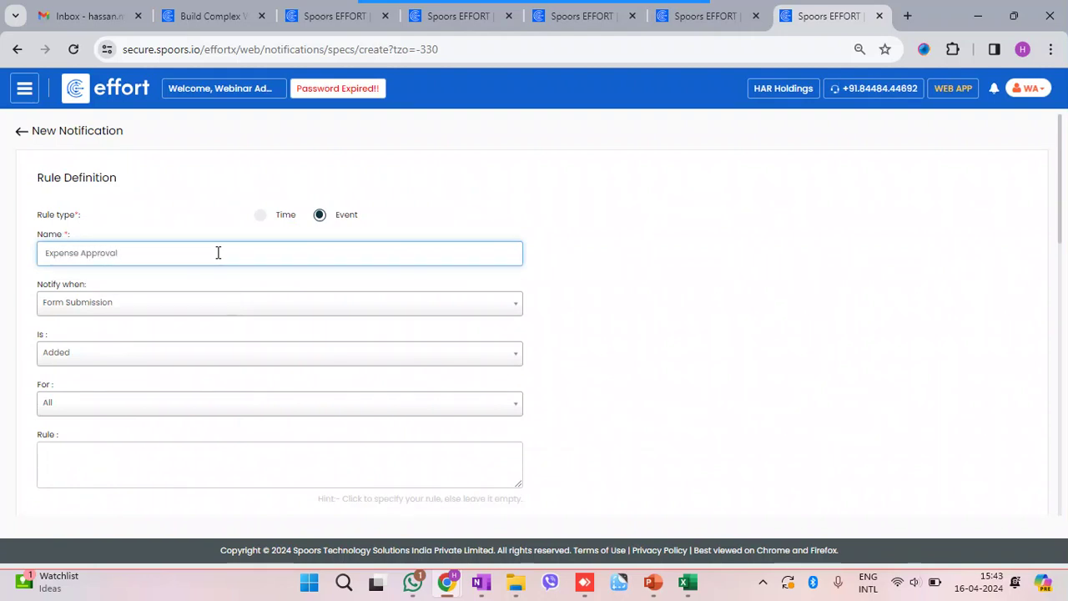
left_click(93, 309)
left_click(66, 364)
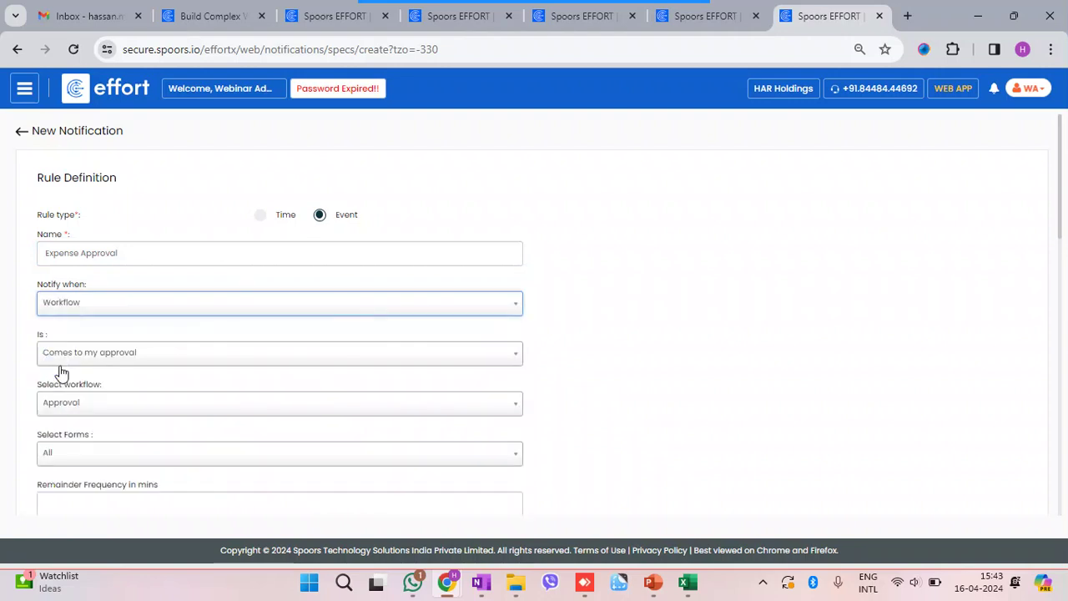
left_click(69, 335)
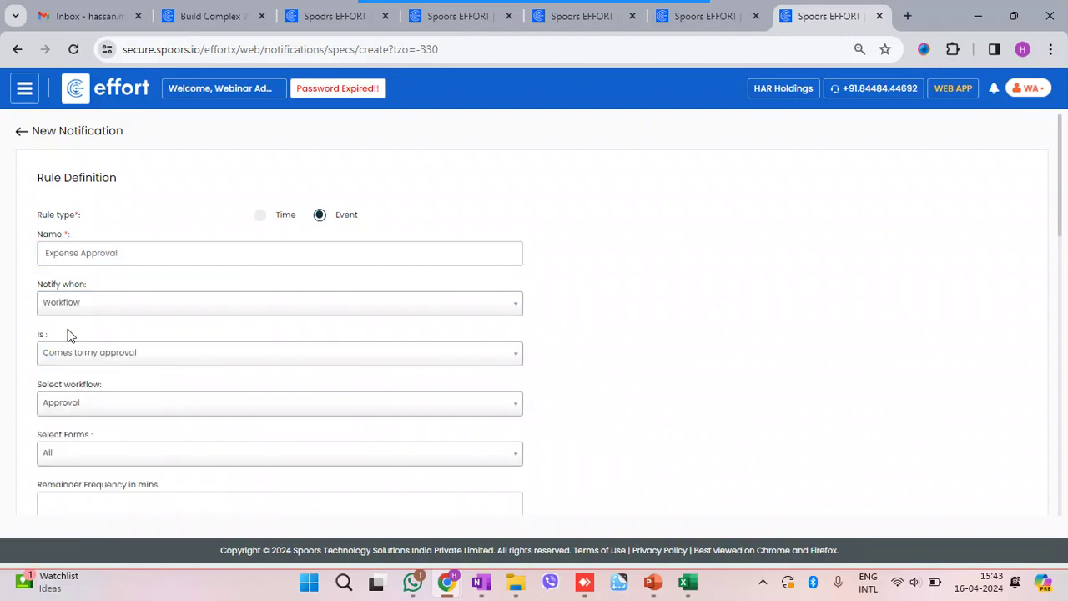
left_click(53, 404)
left_click(53, 461)
scroll(22, 430, "down", 2)
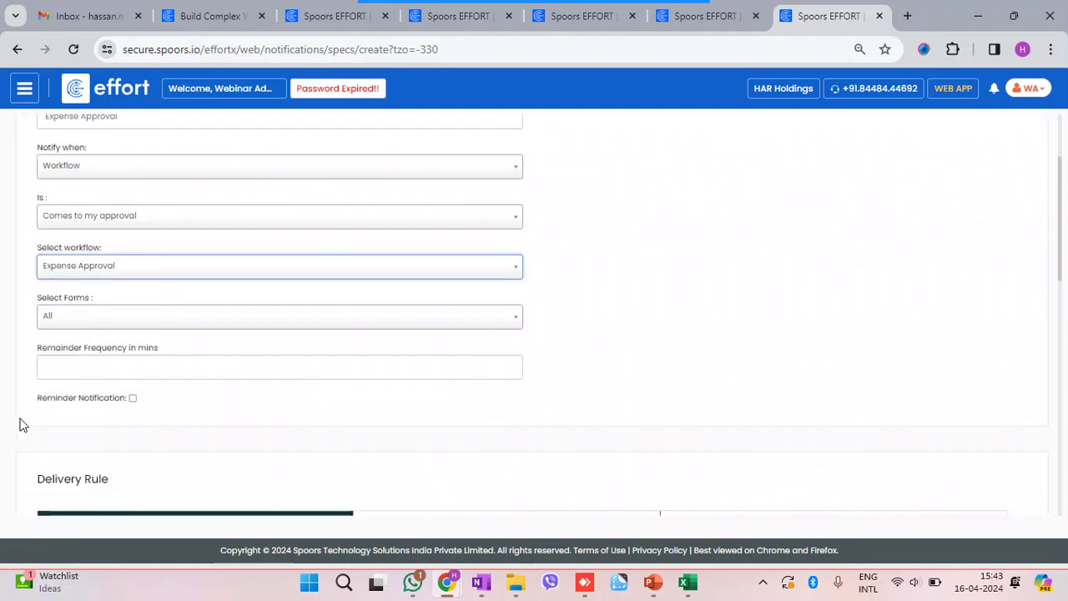
left_click_drag(37, 240, 106, 251)
left_click(107, 252)
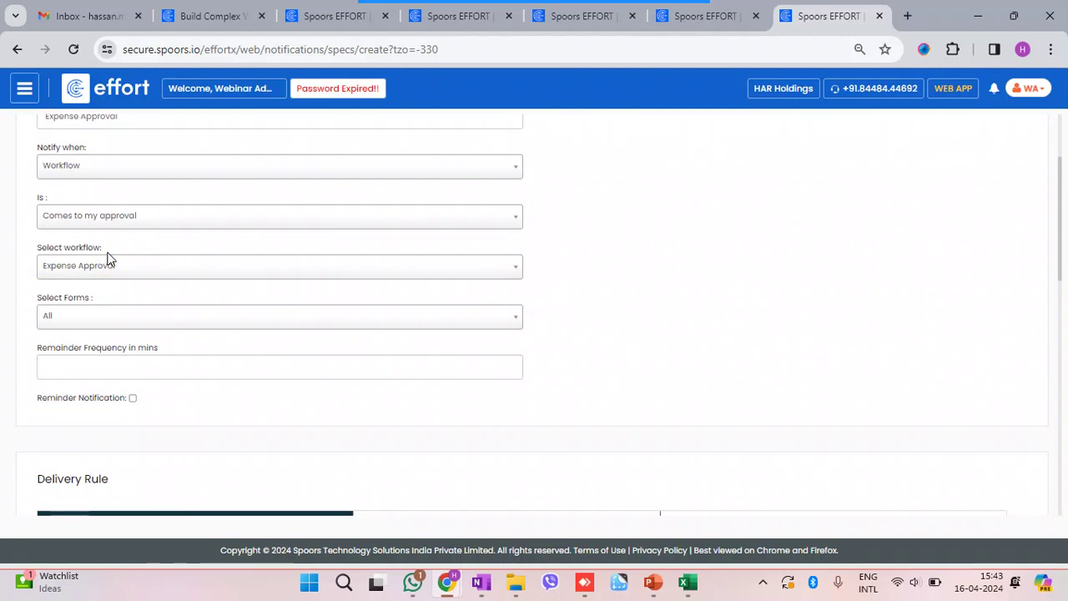
triple_click(95, 241)
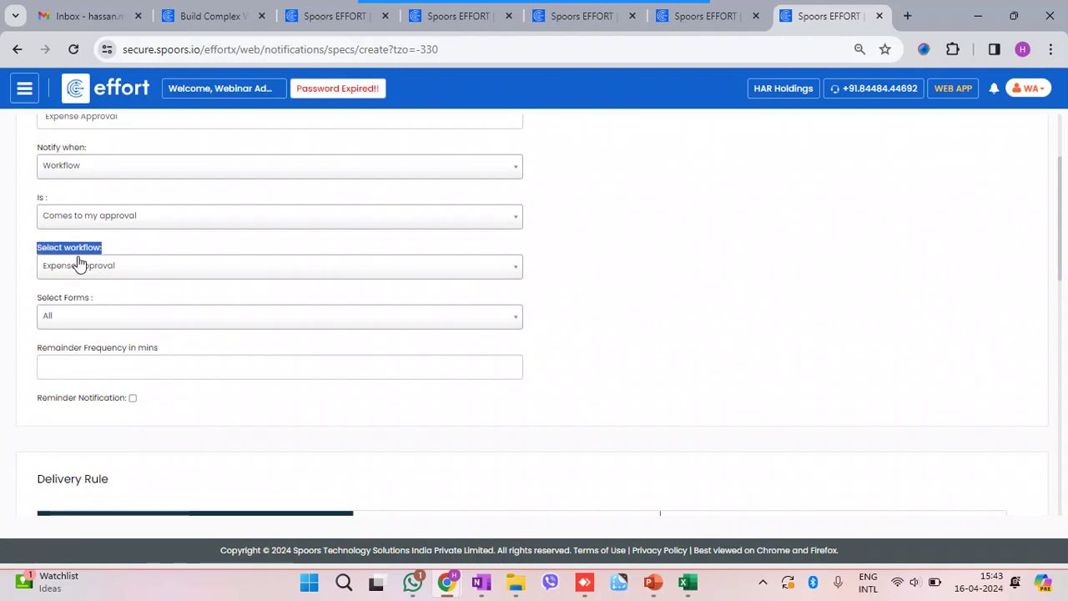
Limit the notification to Expense Form and email it to the Actionable By recipient
left_click(67, 313)
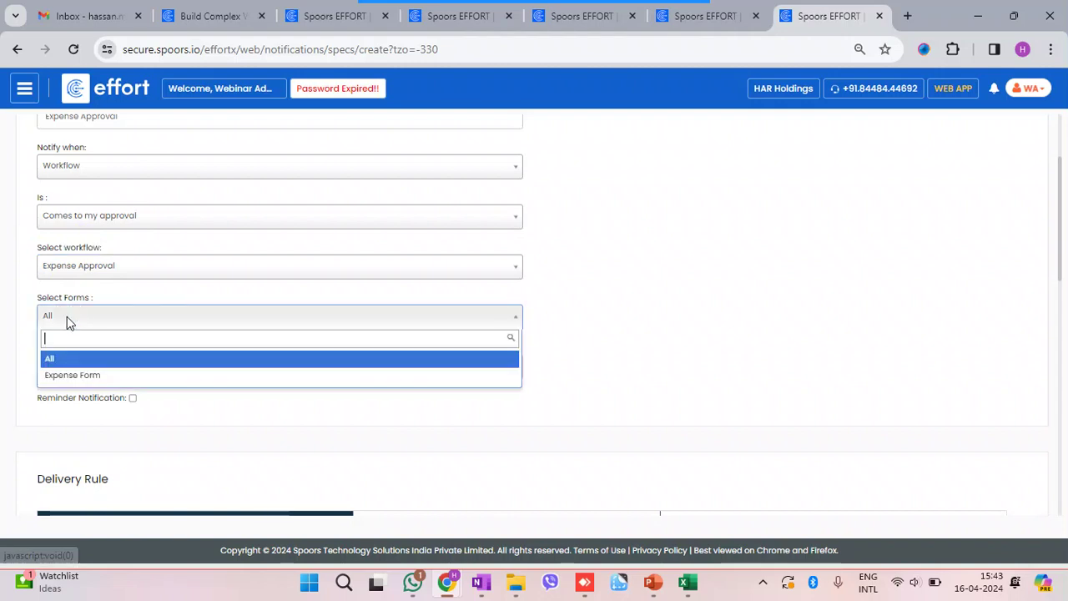
left_click(53, 376)
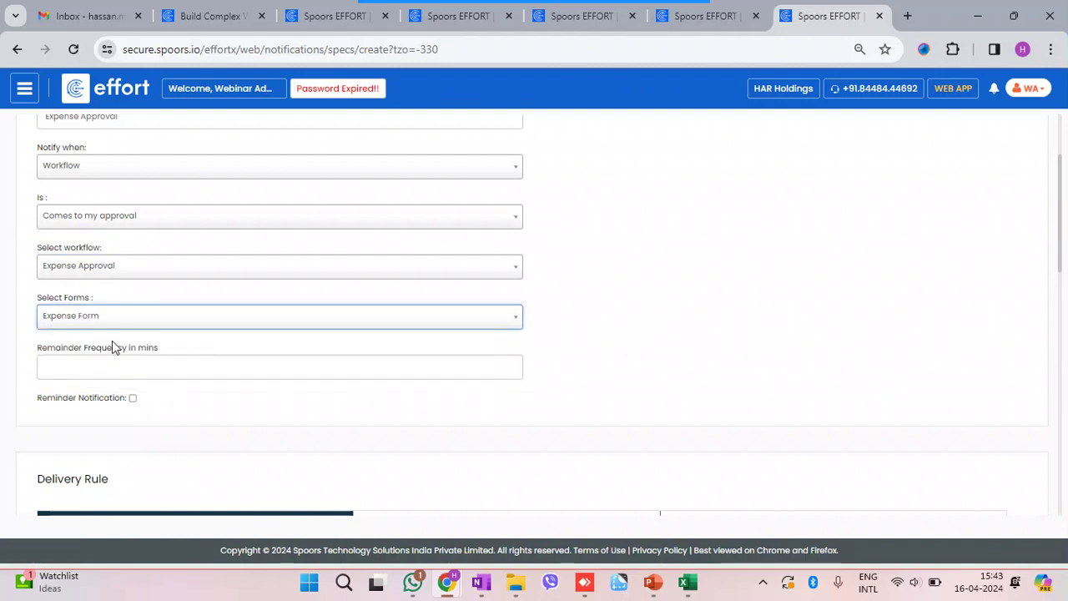
scroll(256, 392, "down", 4)
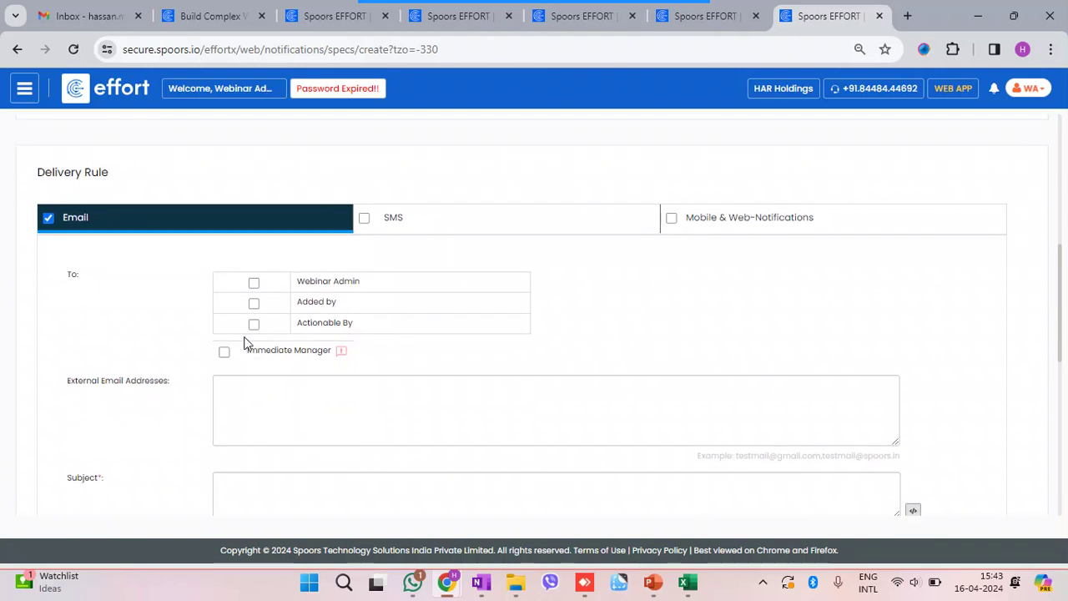
left_click(254, 323)
left_click_drag(360, 326, 298, 321)
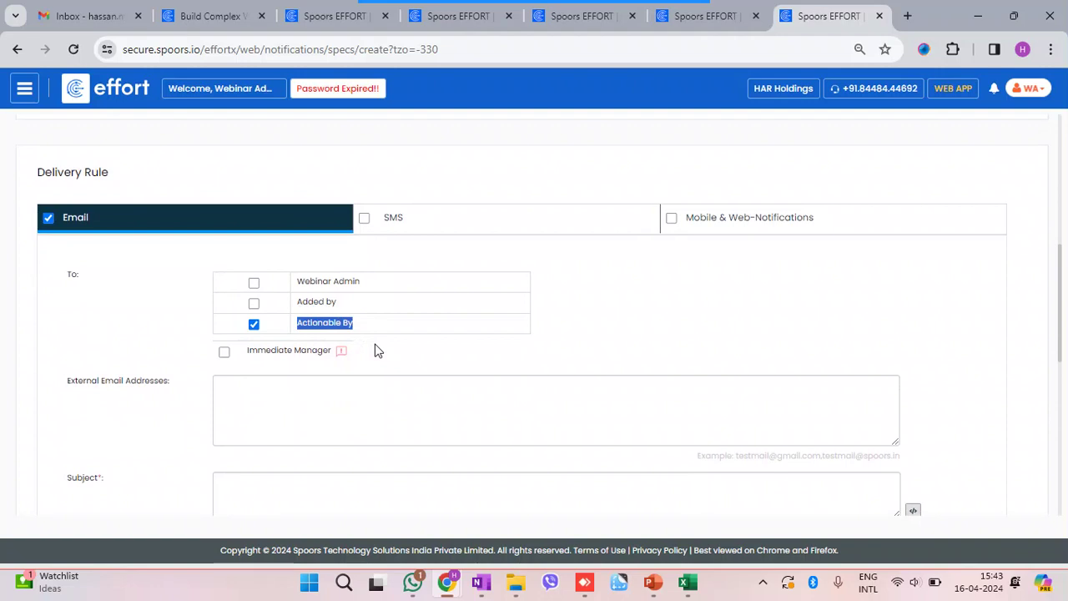
scroll(375, 350, "down", 1)
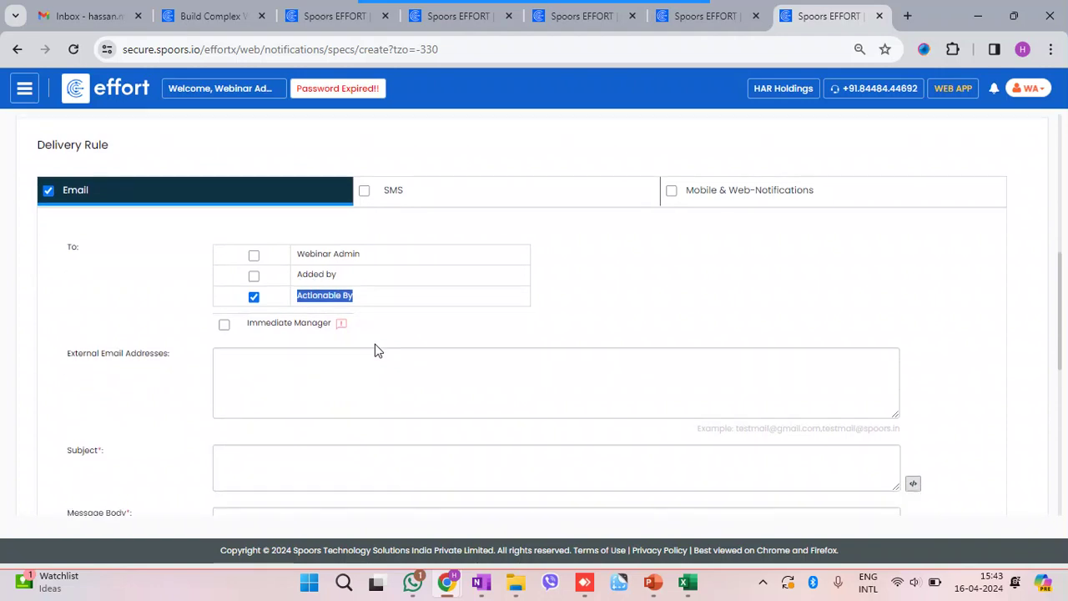
scroll(375, 351, "down", 2)
left_click(321, 323)
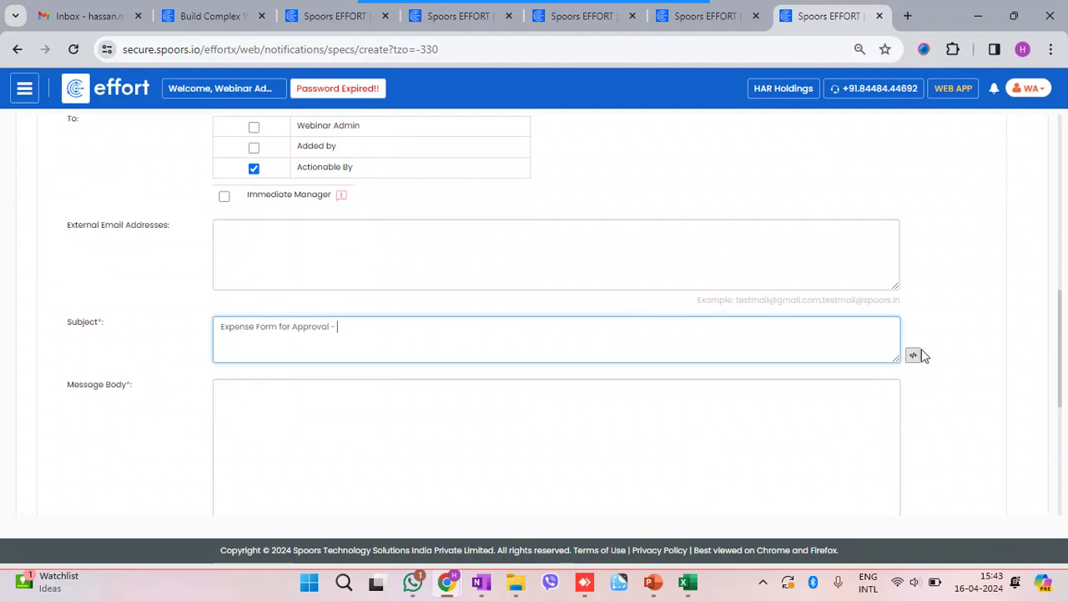
Append the <form_ID> field to the email subject
left_click(913, 355)
type("form")
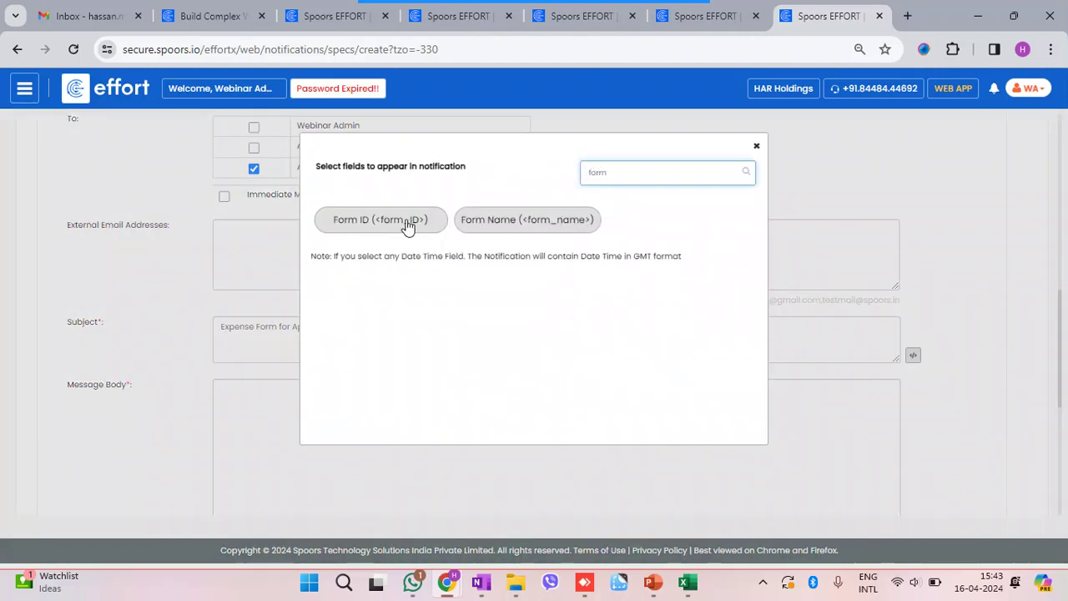
left_click(405, 223)
scroll(559, 276, "down", 2)
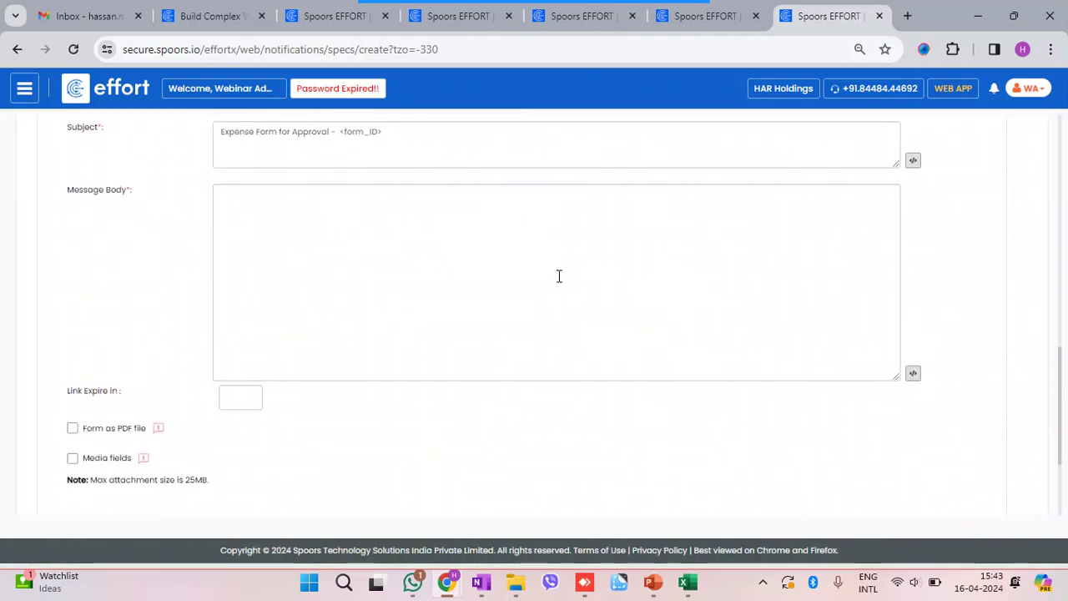
Start the body with 'Hi Manager,' then <submitter_name> followed by '. Please review'
left_click(332, 214)
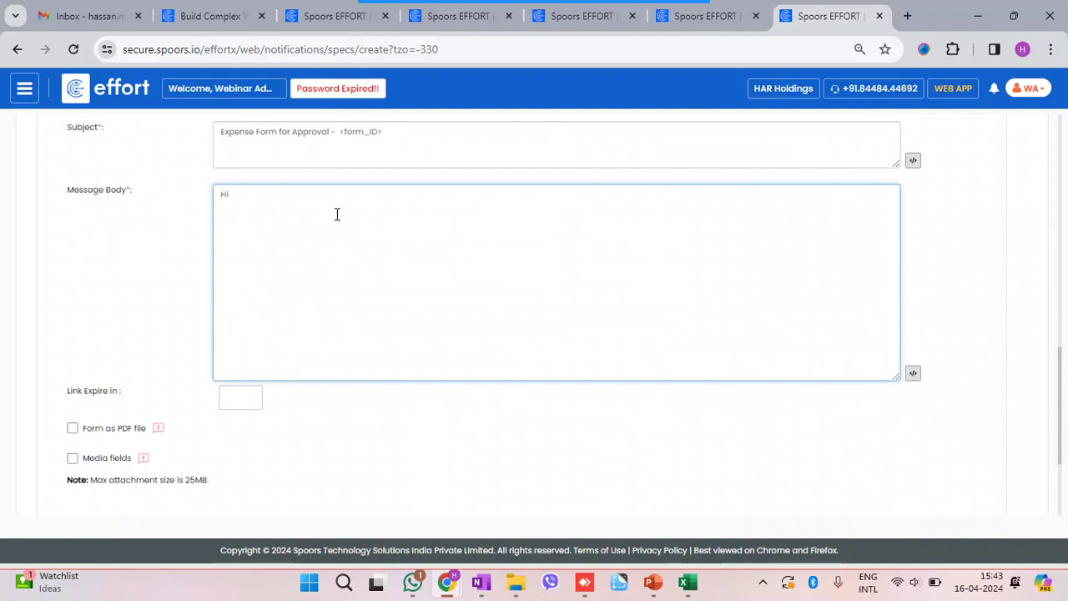
type("Hi Manager,")
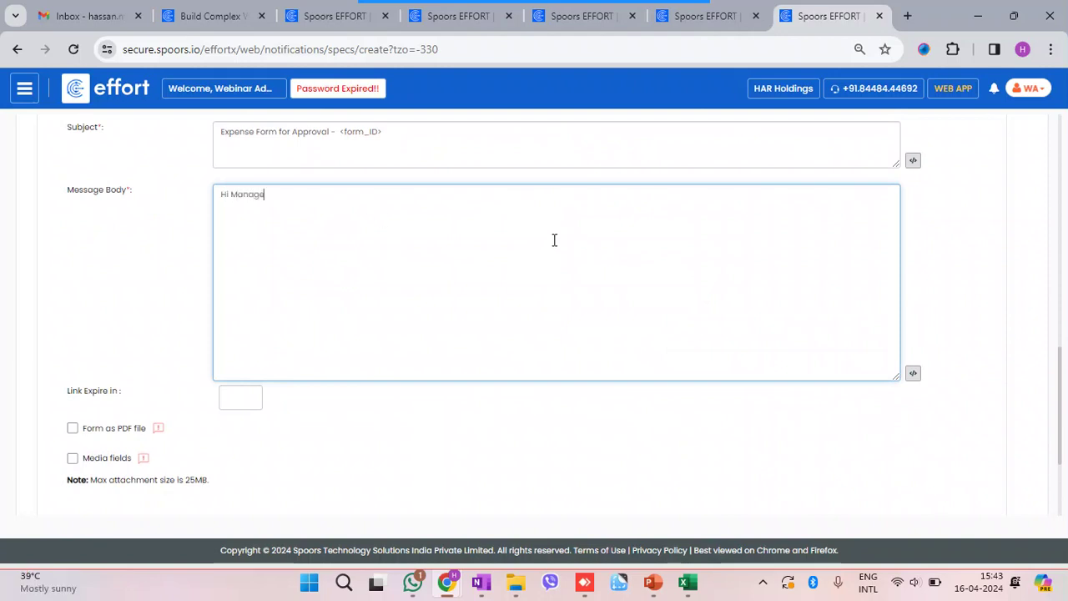
key("Return")
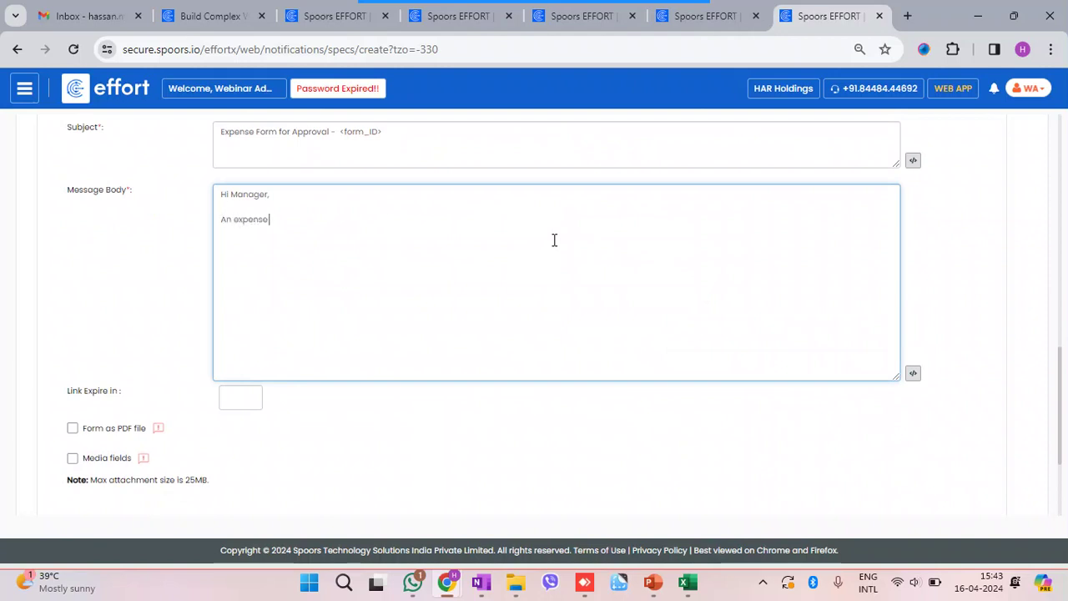
type("u")
key("BackSpace")
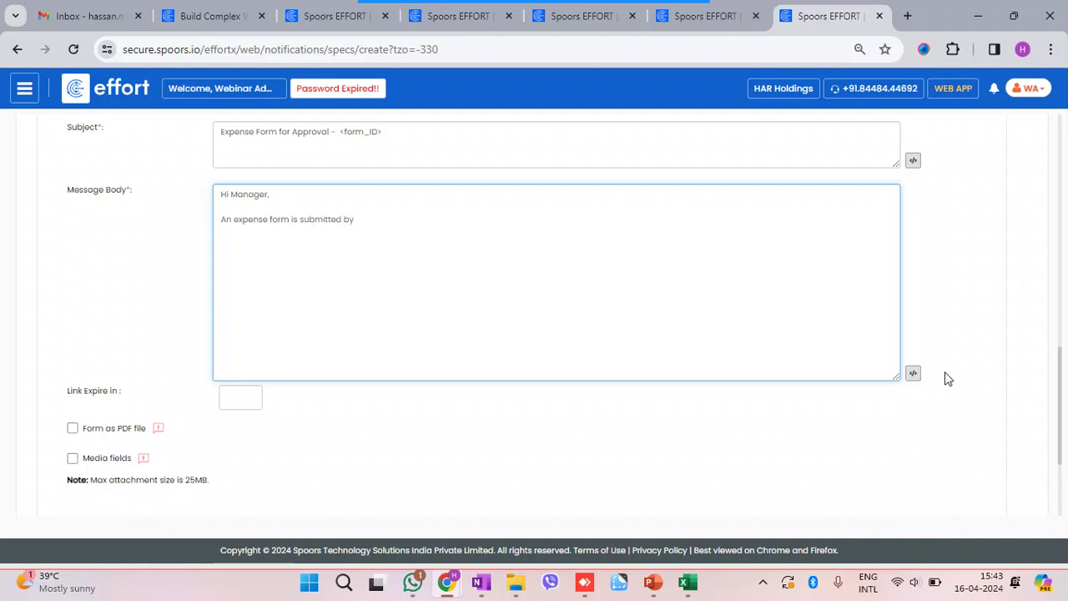
left_click(912, 373)
type("s")
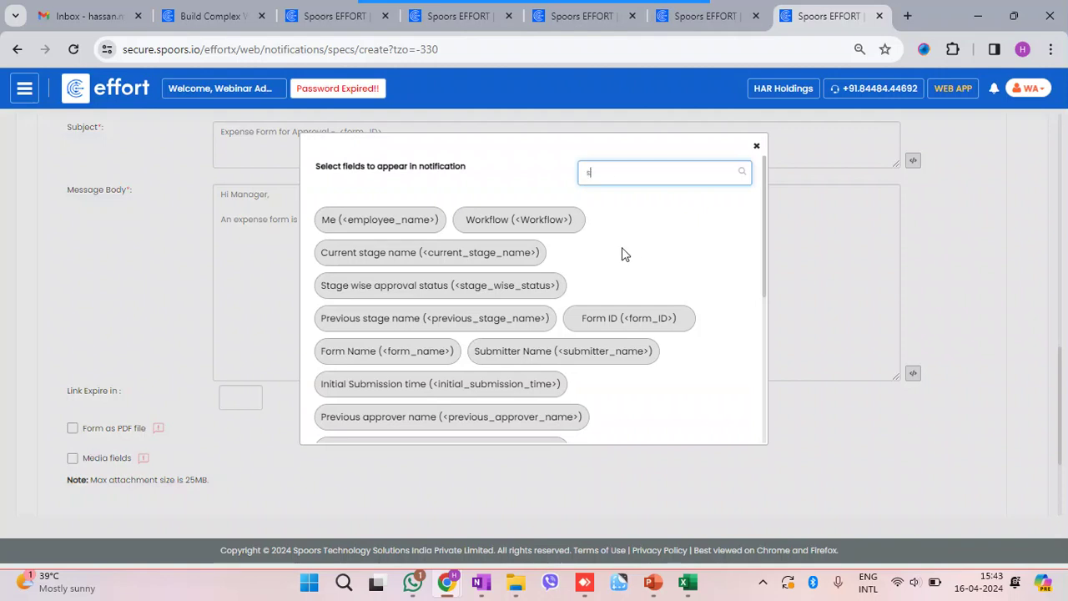
type("ub")
left_click(445, 229)
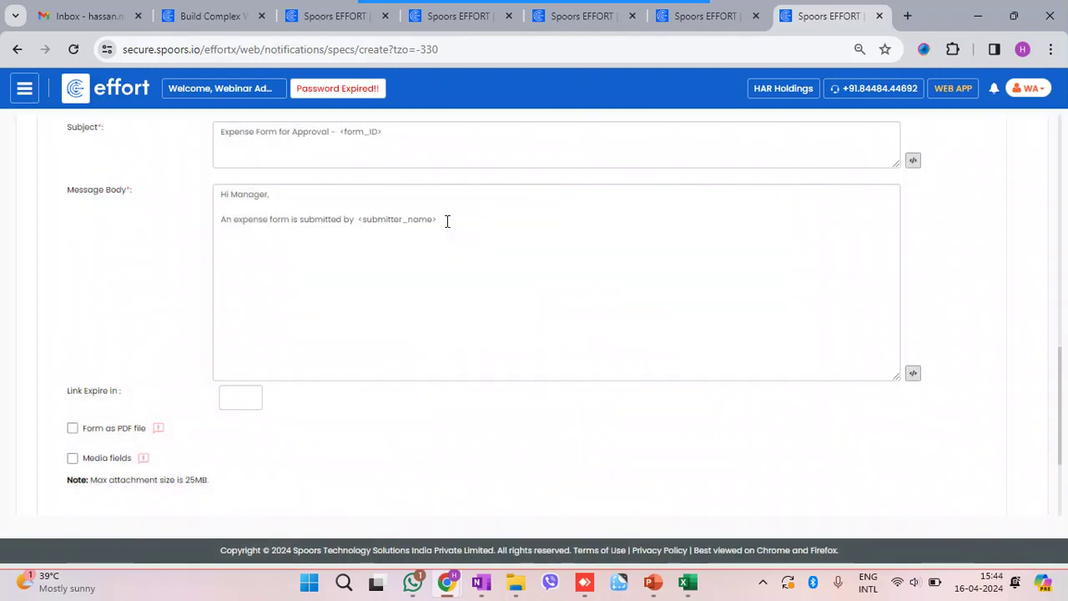
left_click(457, 222)
type(". Please ")
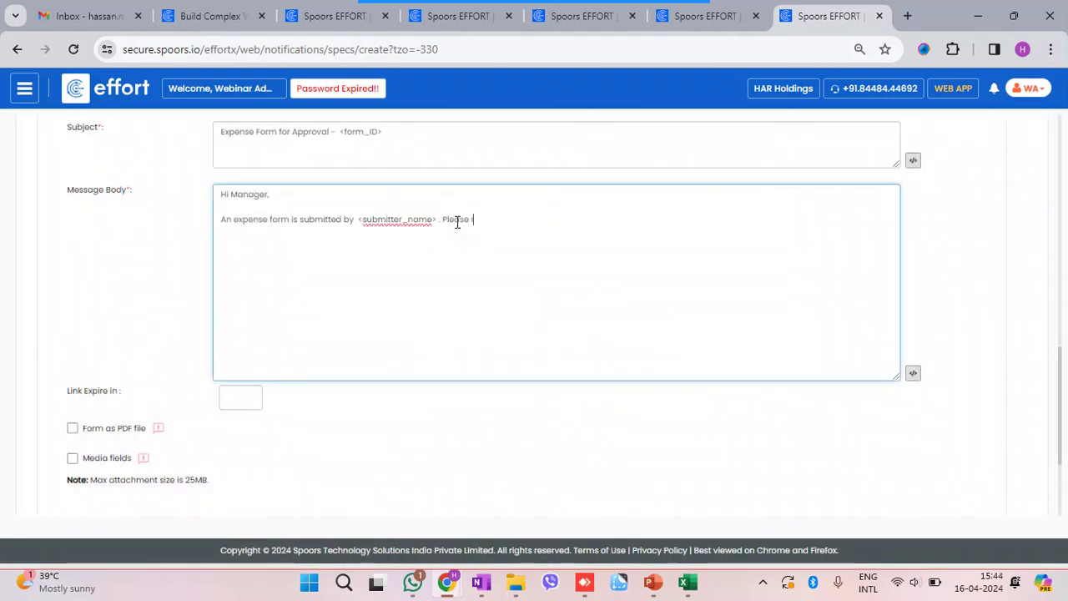
type("review the details below and approval")
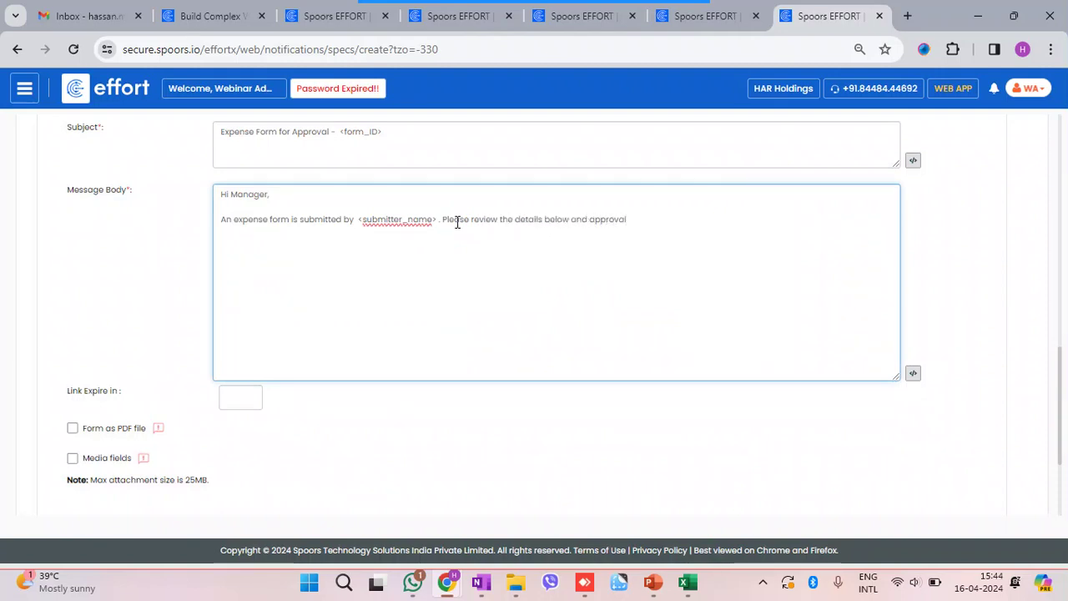
type("/Reject at the earliest")
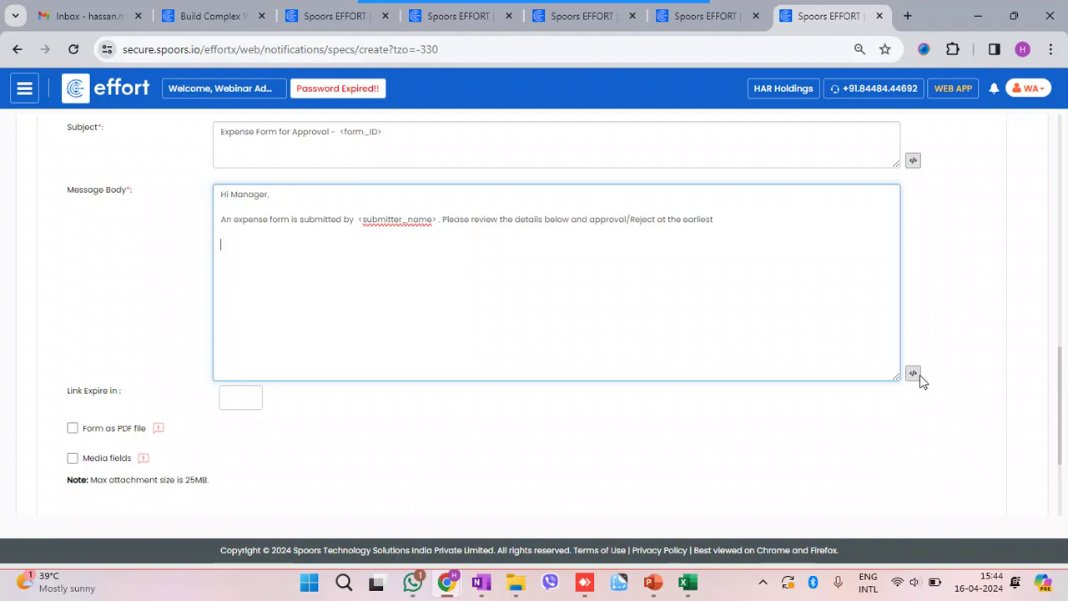
Add the Date of submission field to the body, labelled 'Date of Submission'
left_click(914, 374)
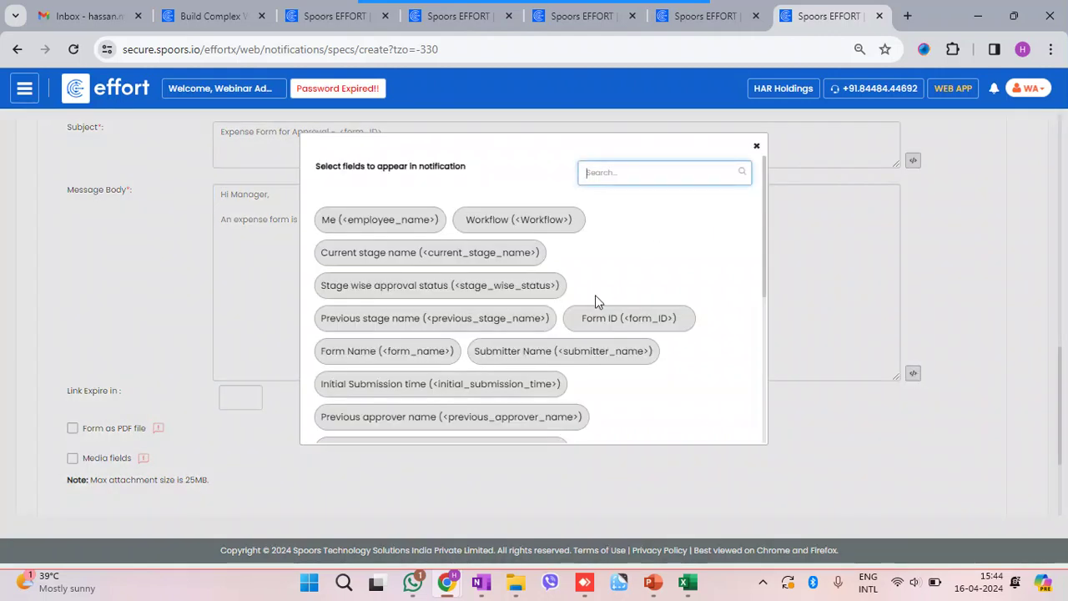
scroll(596, 301, "down", 3)
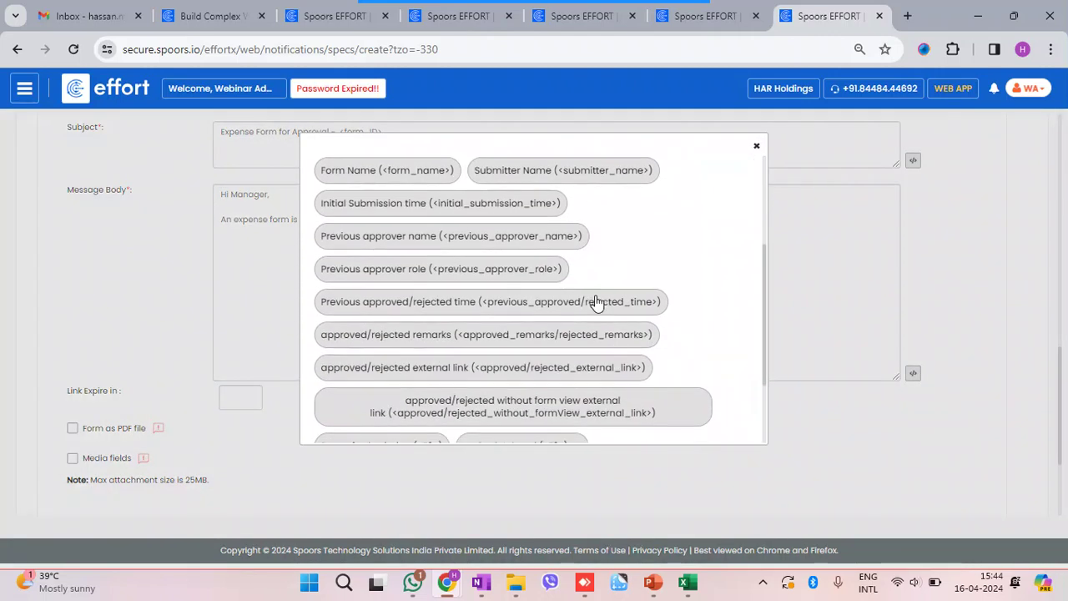
scroll(596, 303, "down", 2)
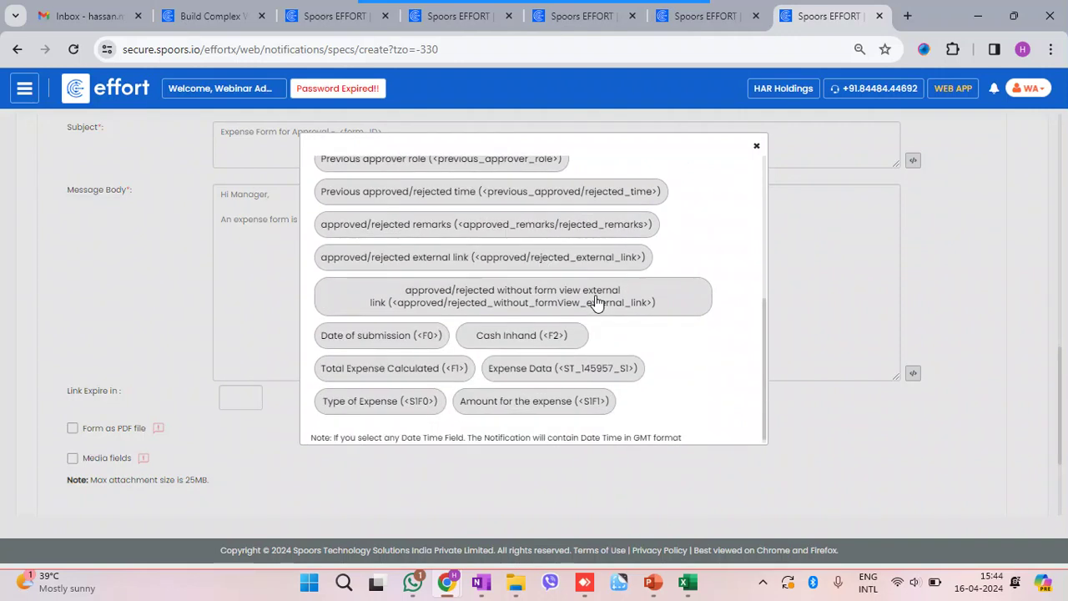
scroll(544, 357, "up", 1)
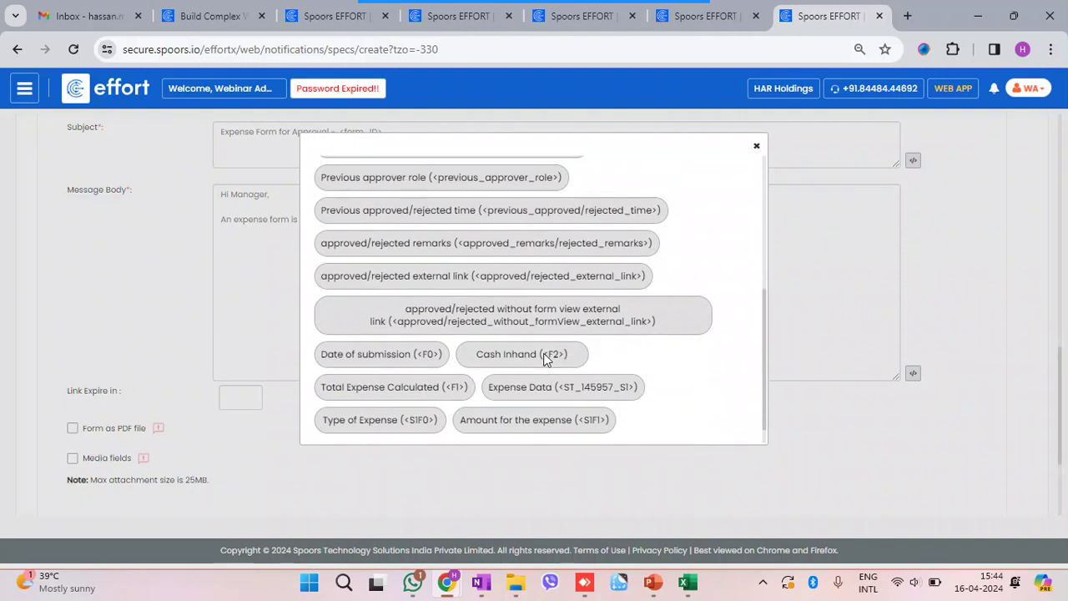
scroll(544, 357, "up", 3)
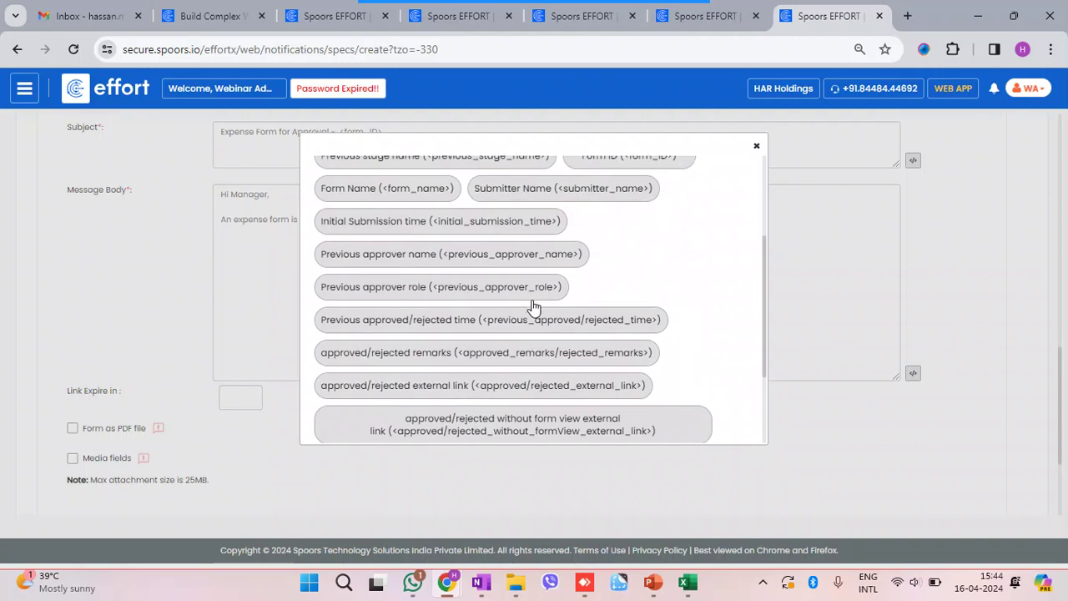
scroll(534, 307, "up", 3)
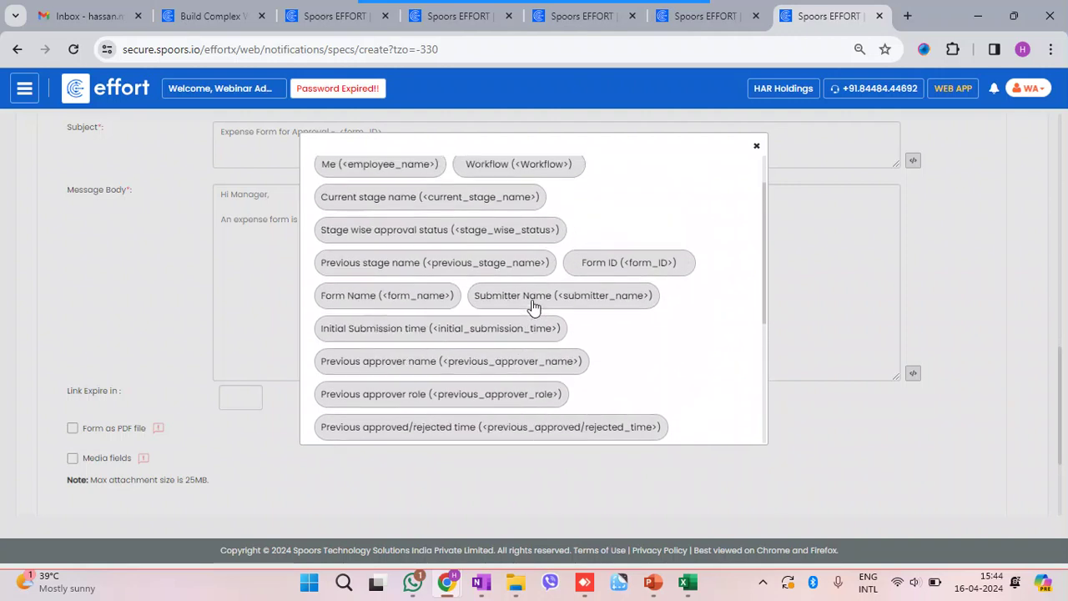
scroll(534, 307, "up", 1)
scroll(538, 305, "down", 1)
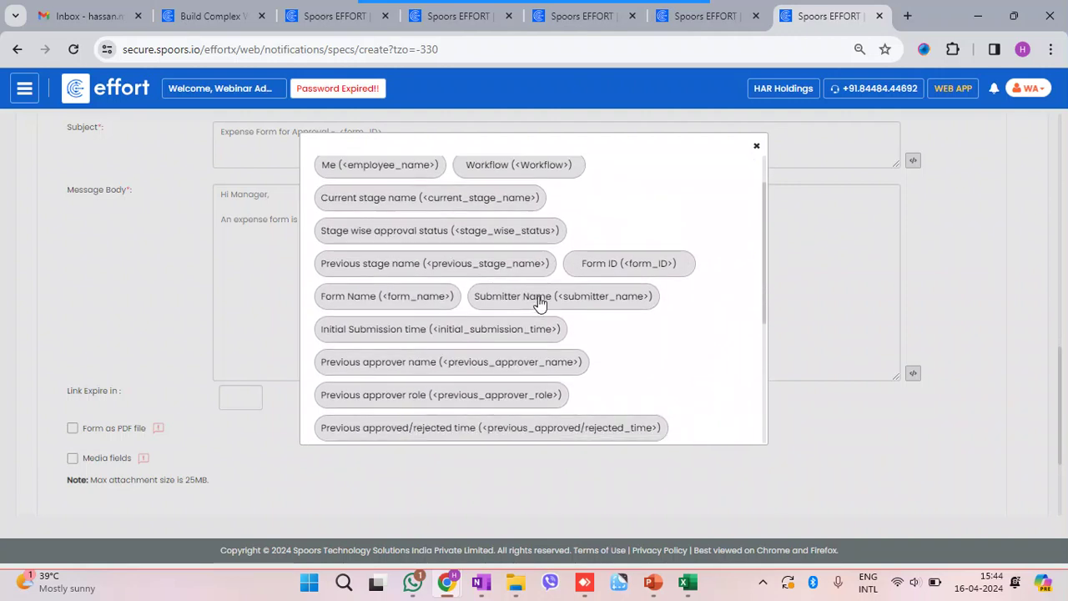
scroll(467, 292, "down", 2)
scroll(517, 286, "down", 2)
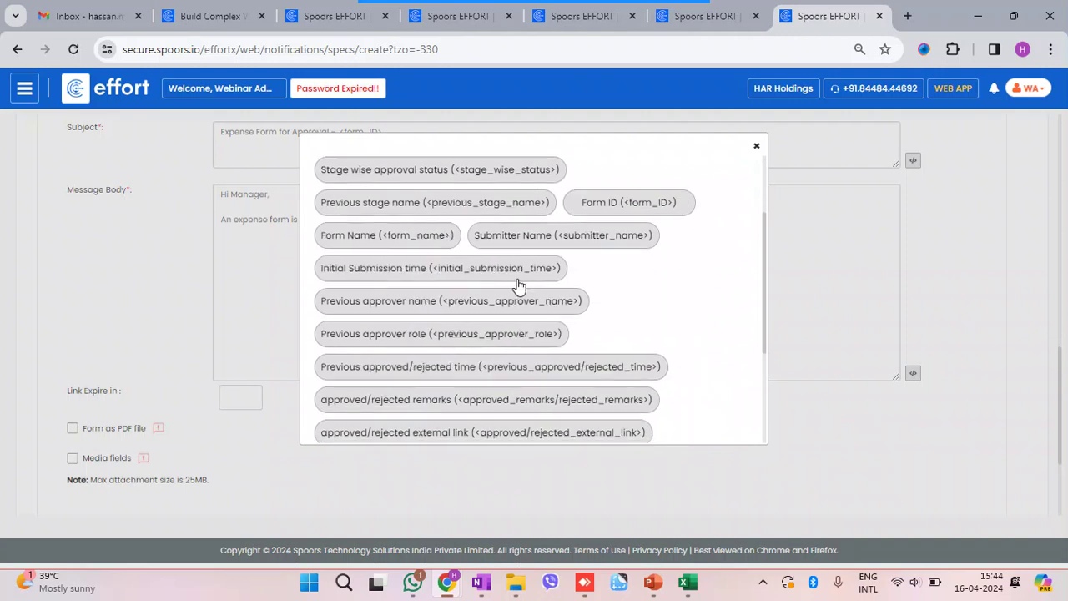
scroll(559, 331, "down", 1)
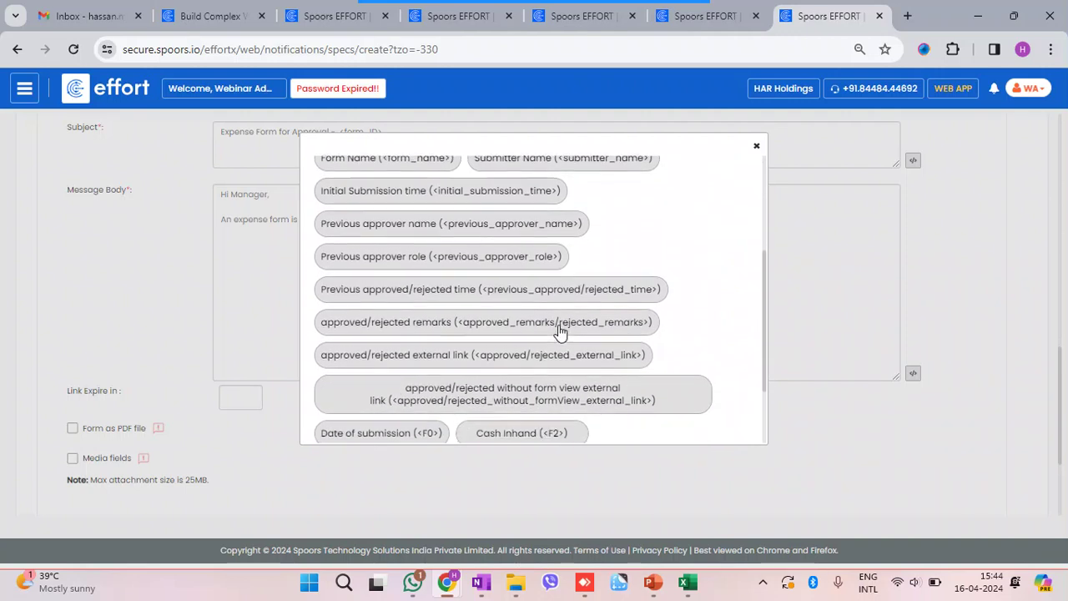
scroll(468, 355, "down", 2)
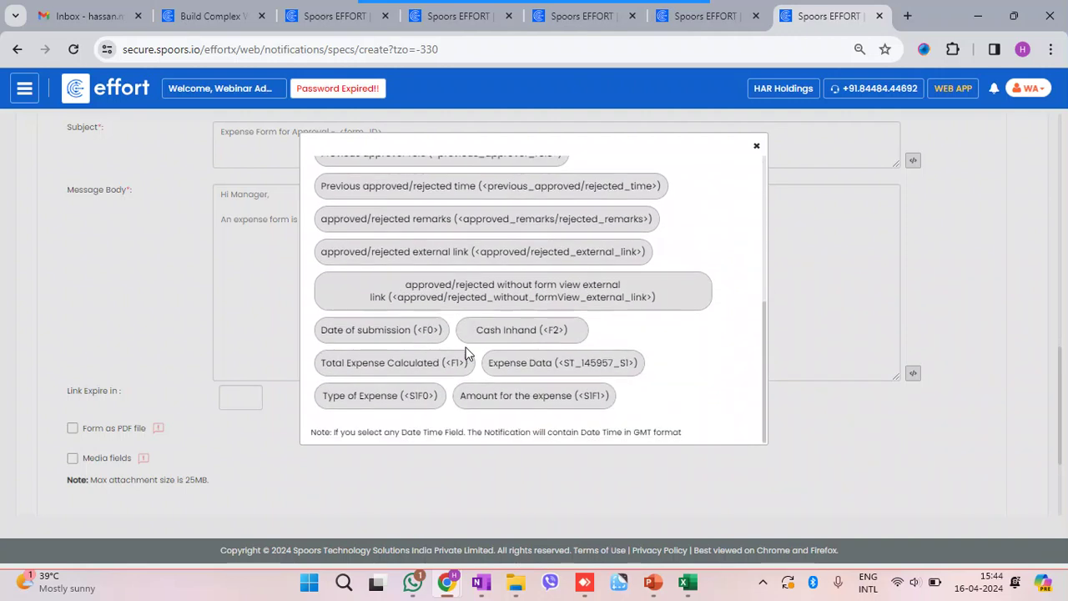
left_click(376, 327)
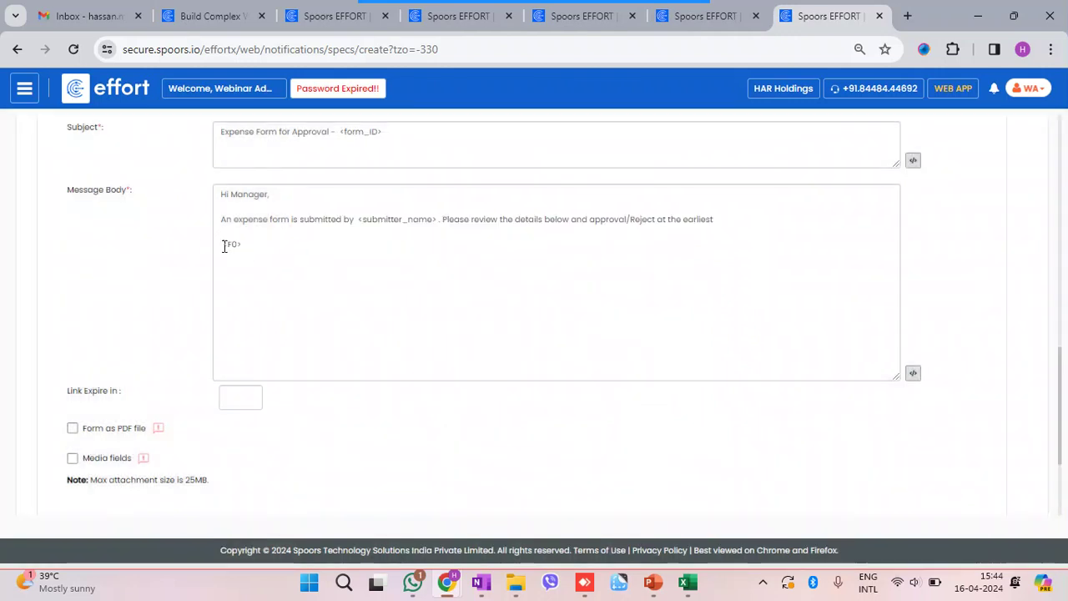
left_click(223, 247)
type("Date of S ")
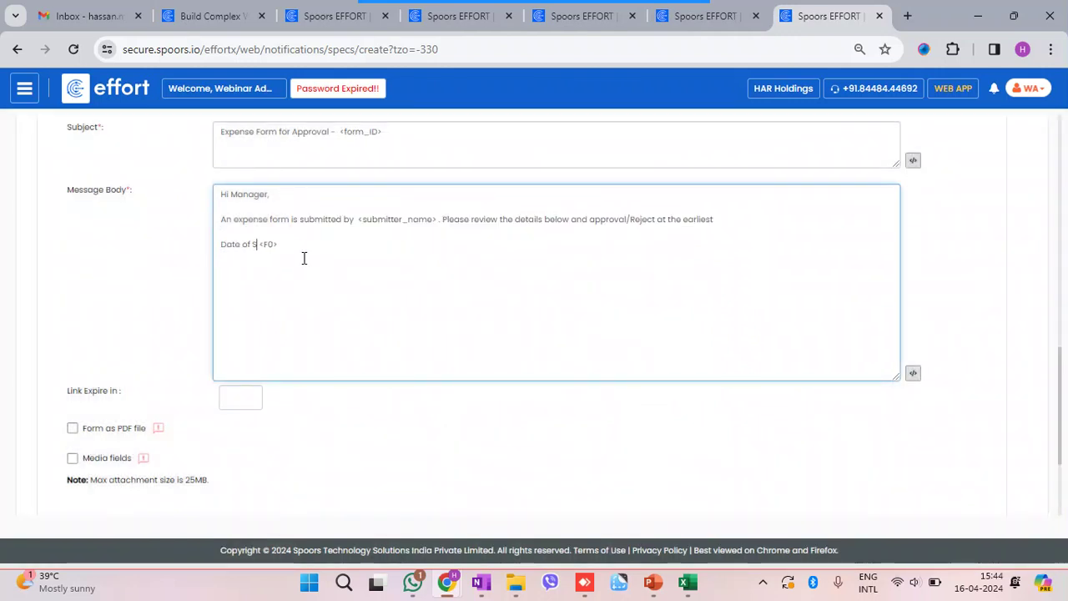
type("ubmission")
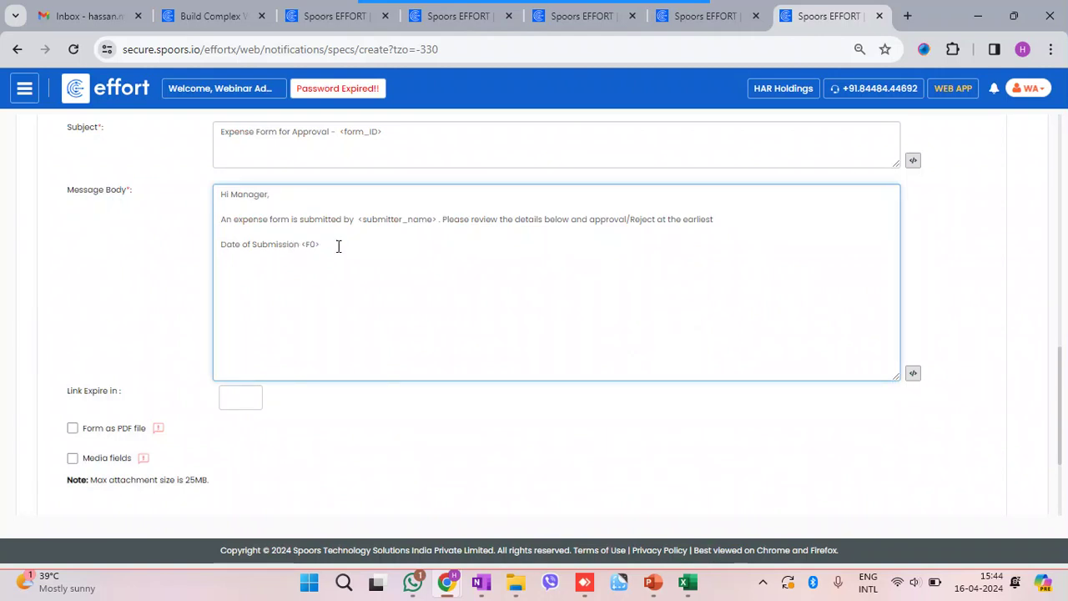
Add a 'Total Expense Calculated :' line with the Total Expense Calculated field
left_click(913, 375)
scroll(652, 342, "down", 5)
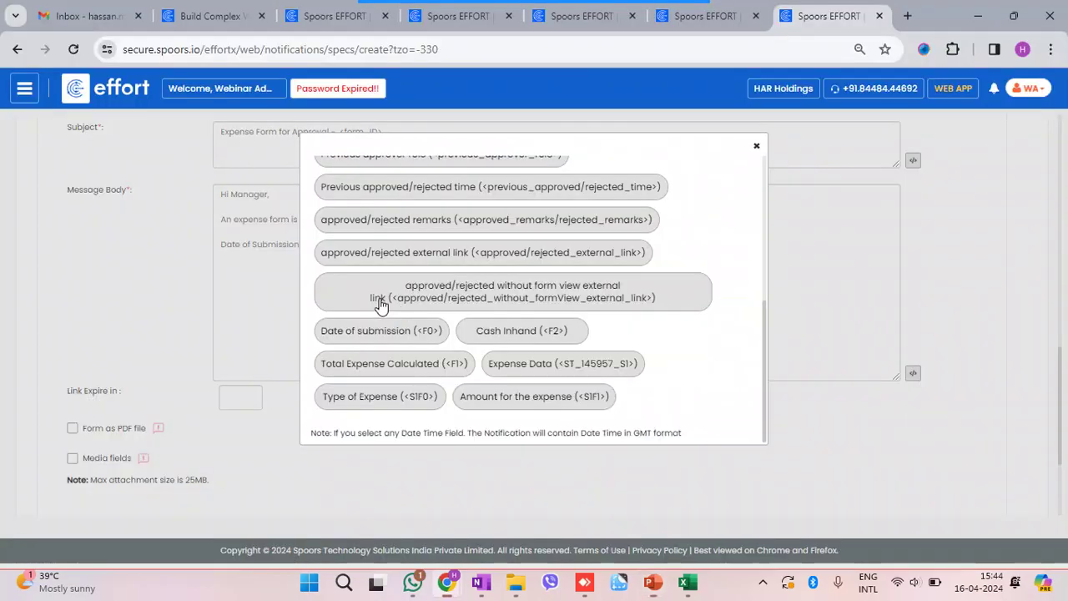
key("Escape")
left_click(265, 259)
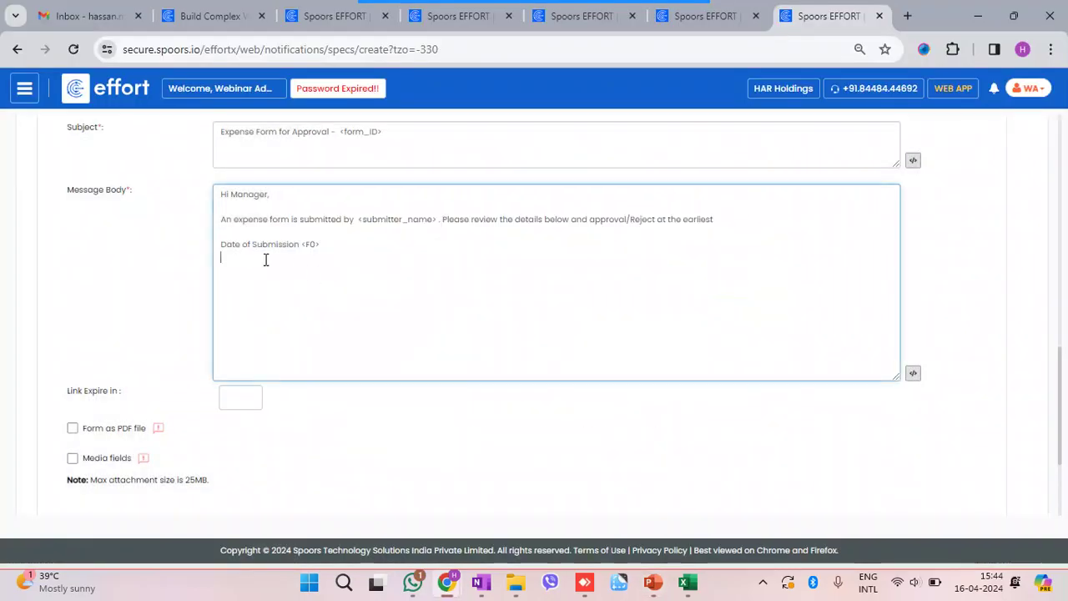
type("Total Expense Co")
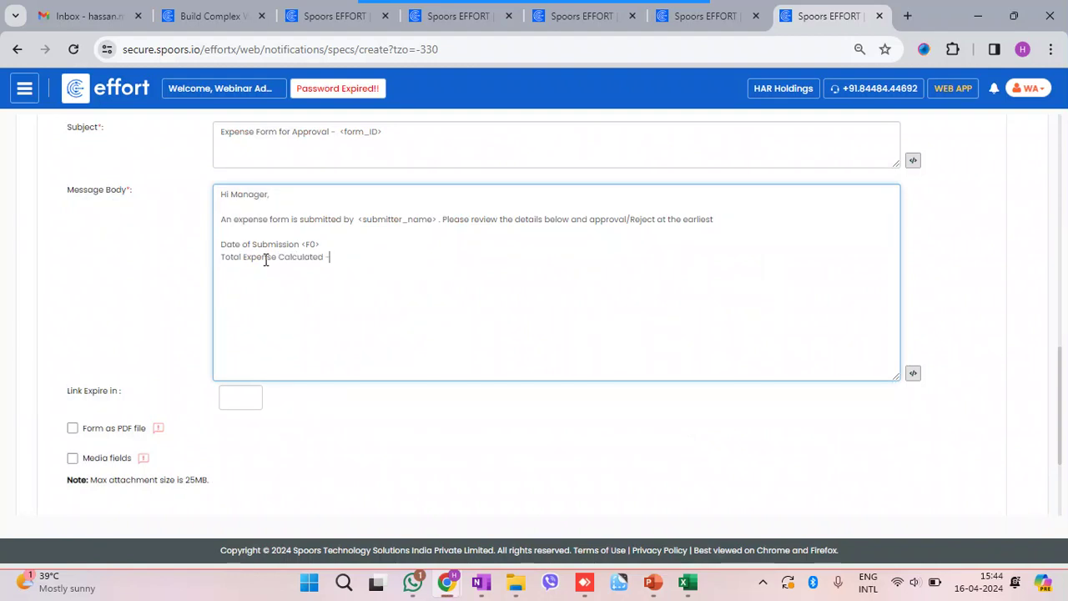
type("lculated :")
left_click(911, 374)
scroll(660, 325, "down", 5)
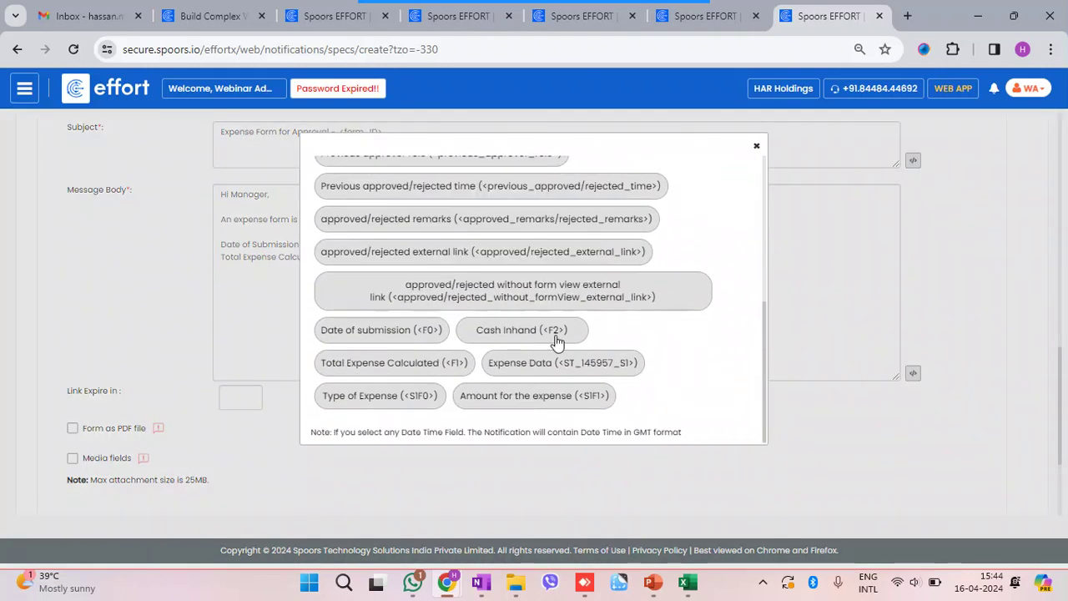
left_click(372, 364)
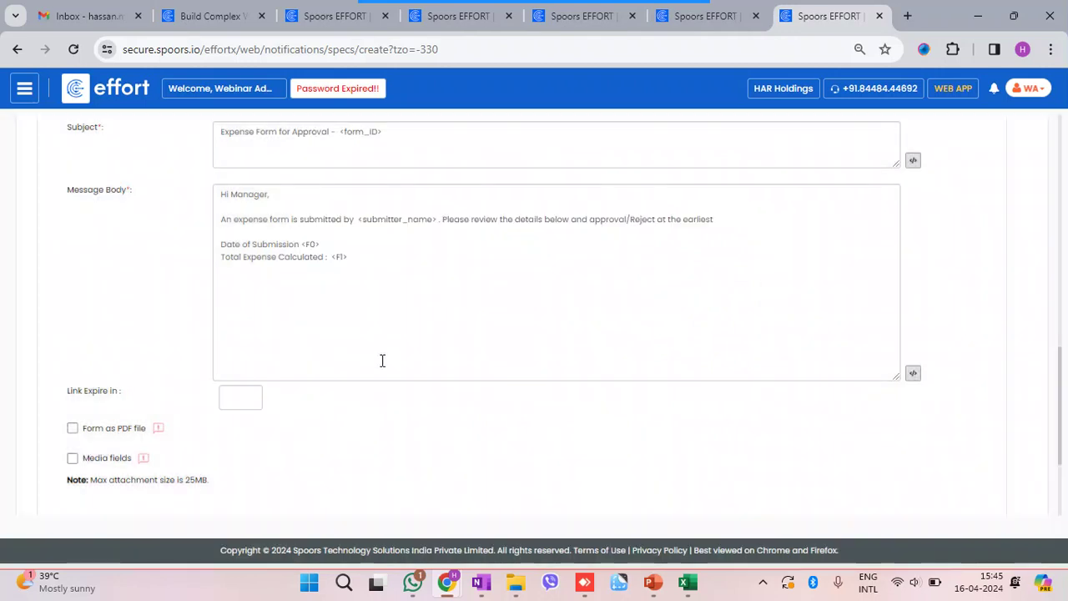
left_click(352, 251)
key("Return")
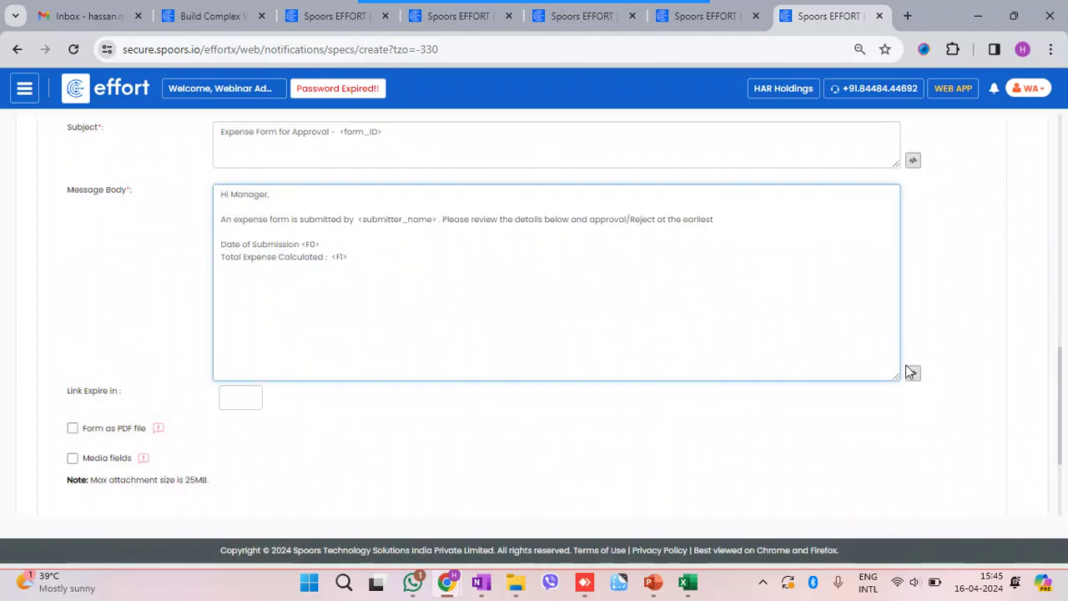
left_click(913, 373)
scroll(587, 337, "down", 10)
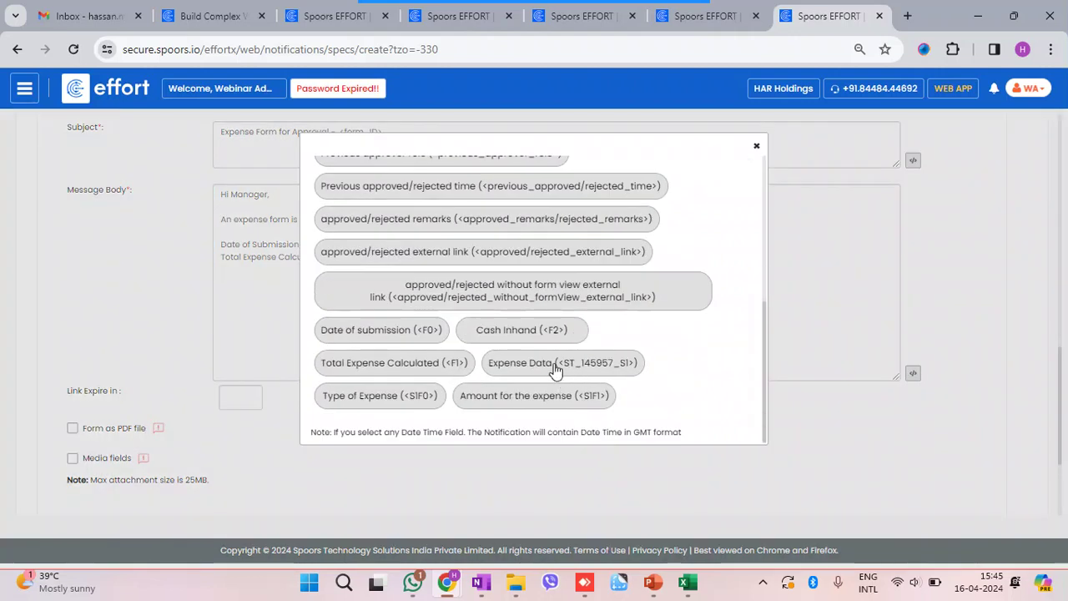
Insert the Expense Data table into the email body in horizontal layout
left_click(554, 366)
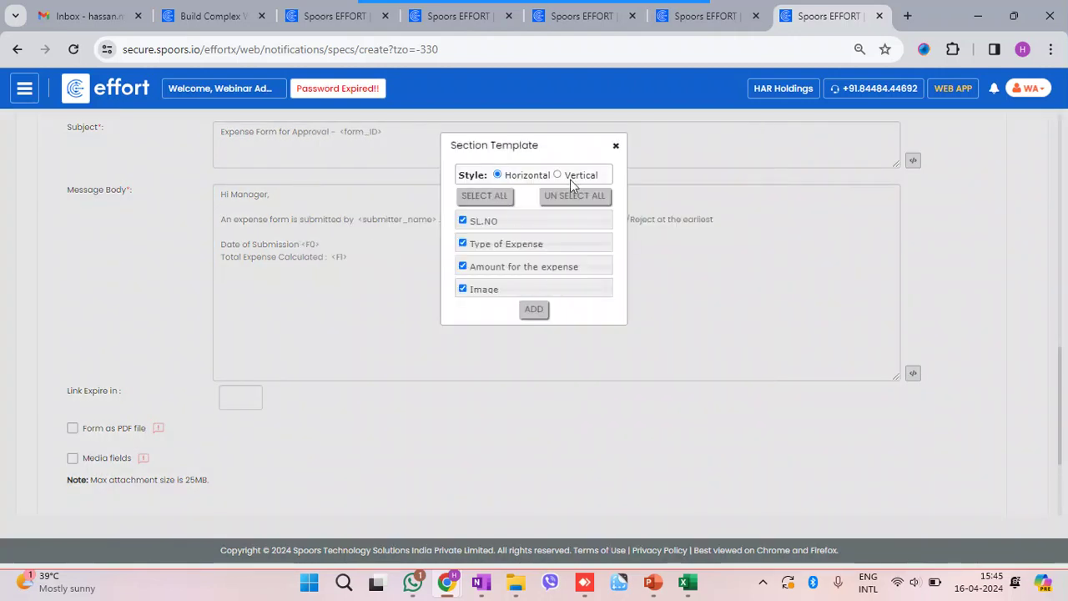
left_click_drag(506, 176, 543, 176)
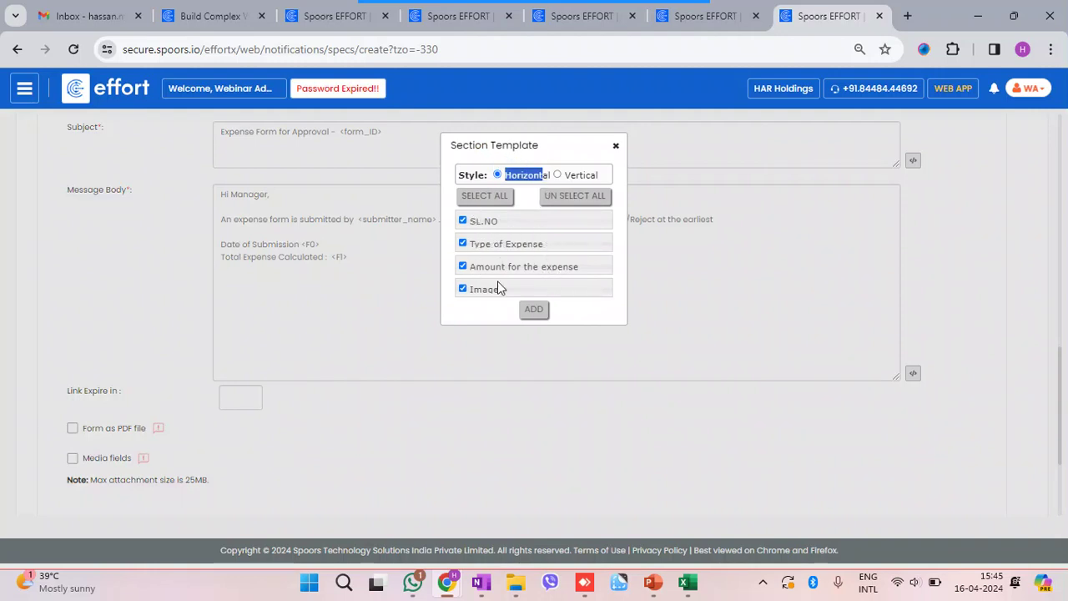
left_click(533, 309)
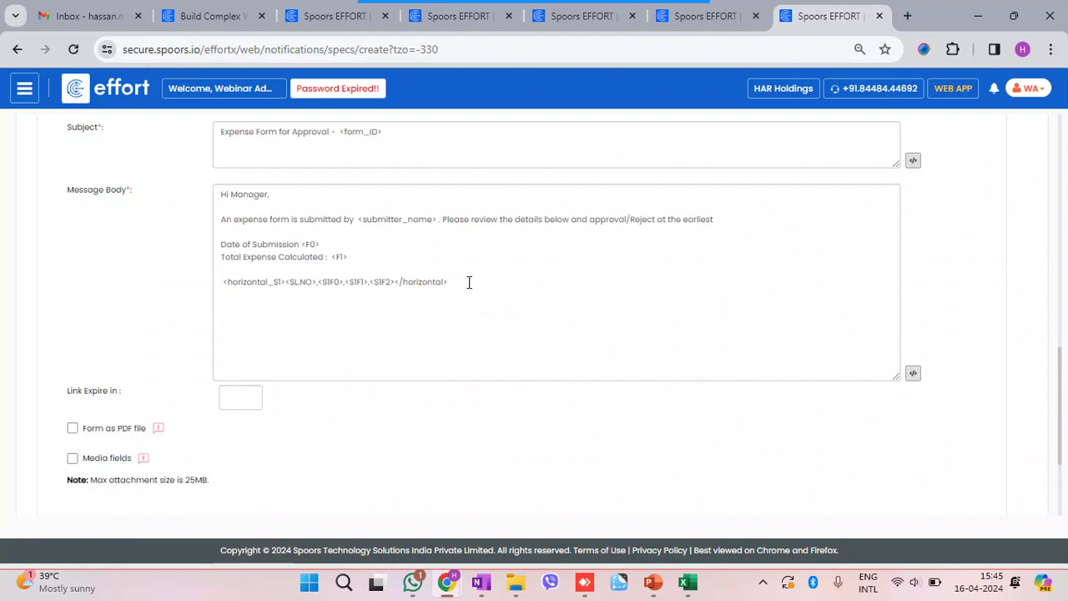
left_click(469, 282)
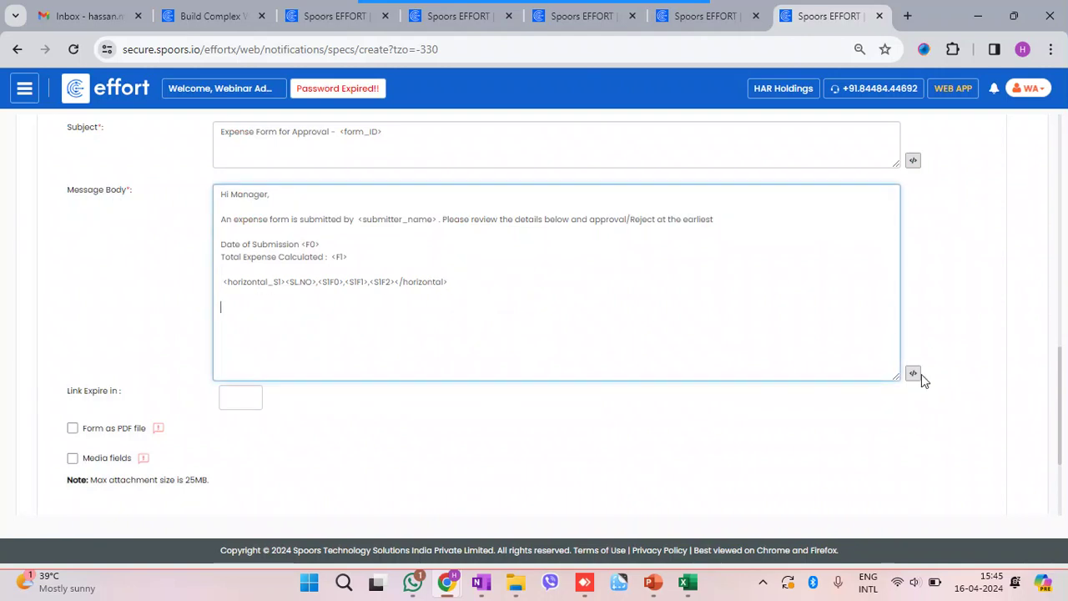
Add the approve/reject link without form view, save the notification, and bring up the phone
left_click(921, 375)
scroll(557, 307, "down", 5)
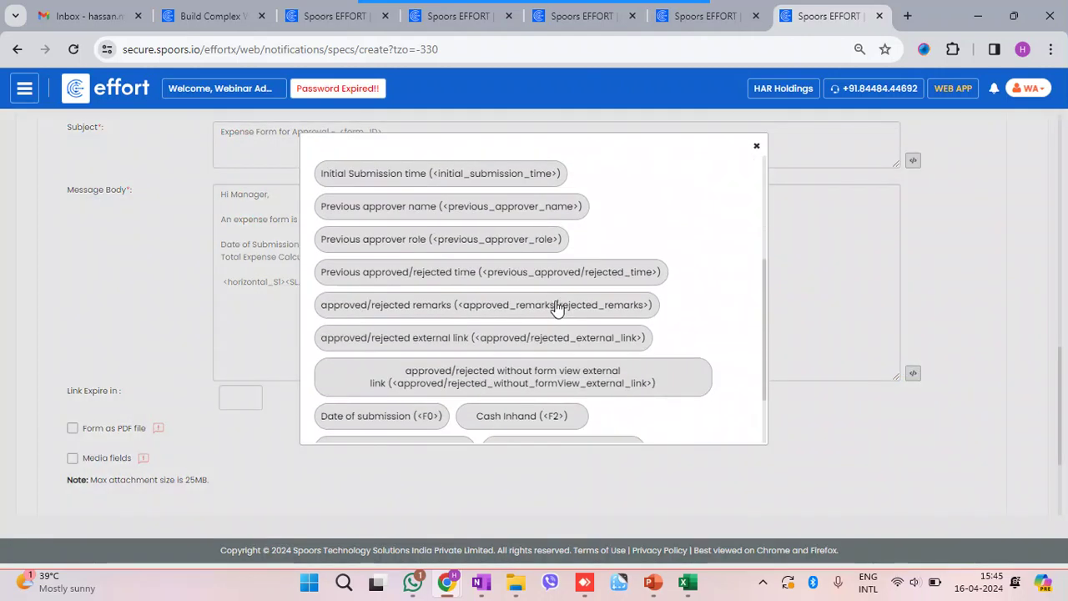
scroll(557, 307, "down", 1)
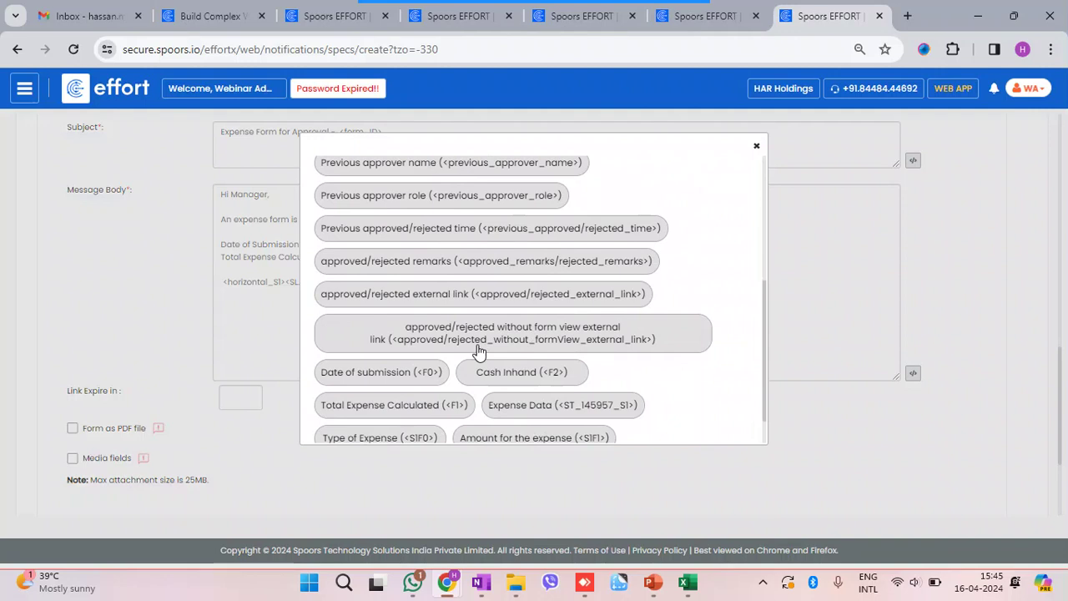
left_click(477, 348)
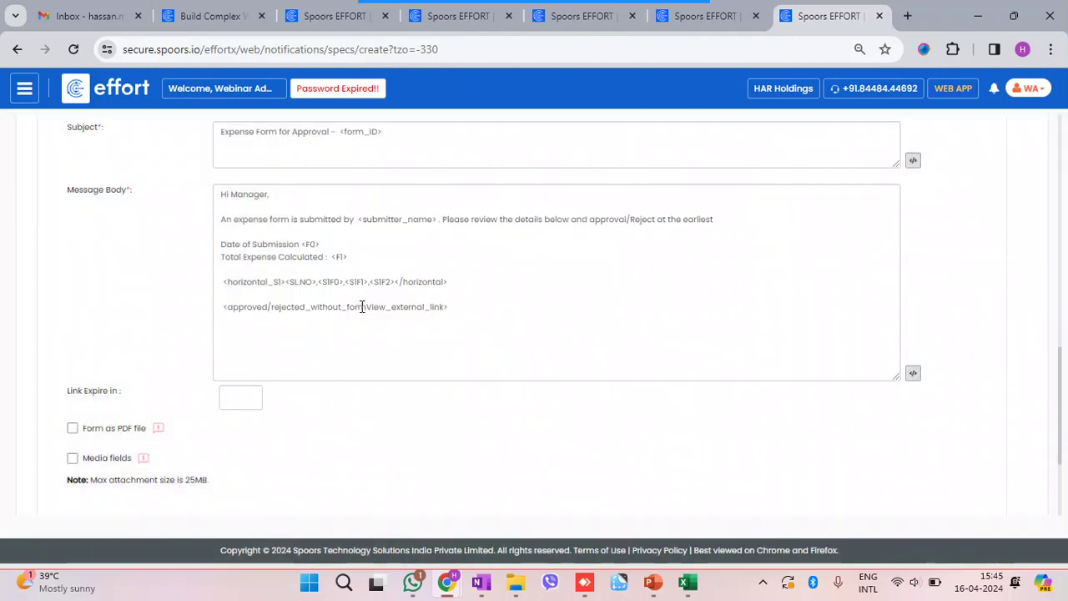
left_click_drag(317, 307, 436, 302)
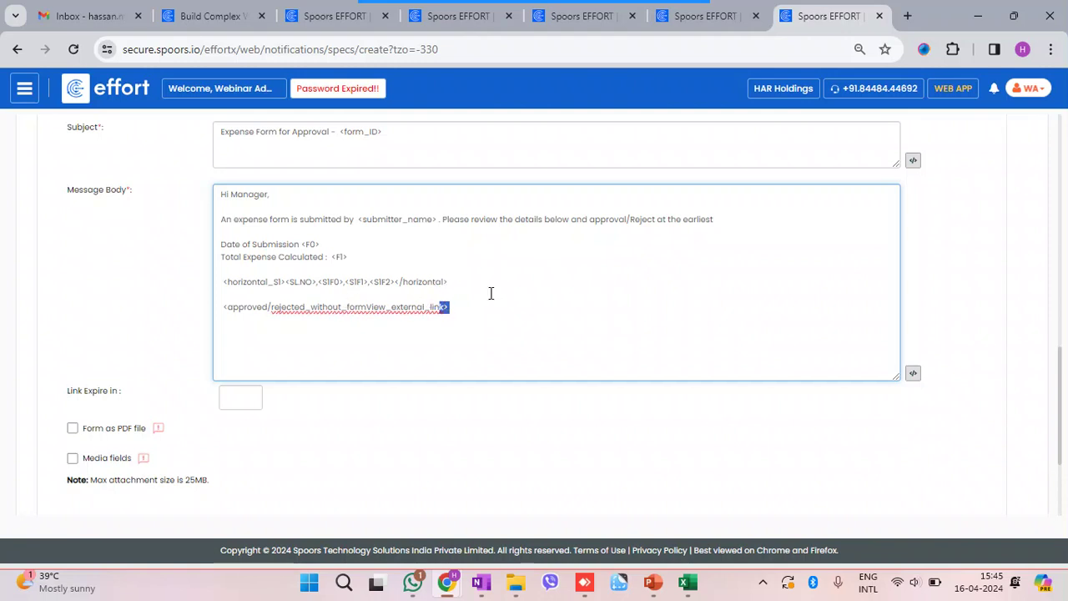
left_click(477, 304)
scroll(141, 262, "down", 3)
left_click(72, 461)
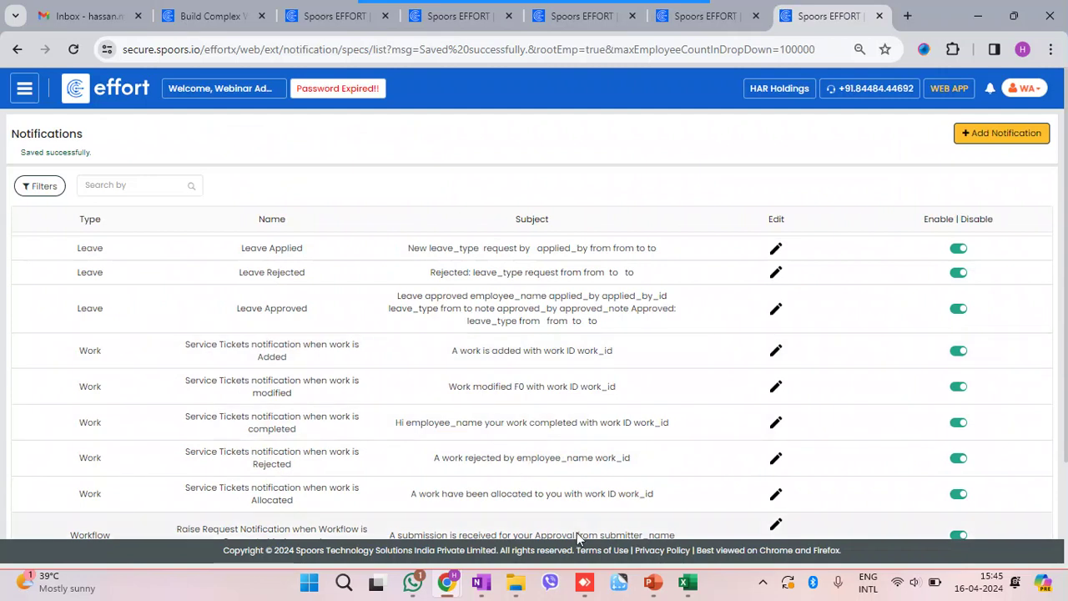
left_click(584, 582)
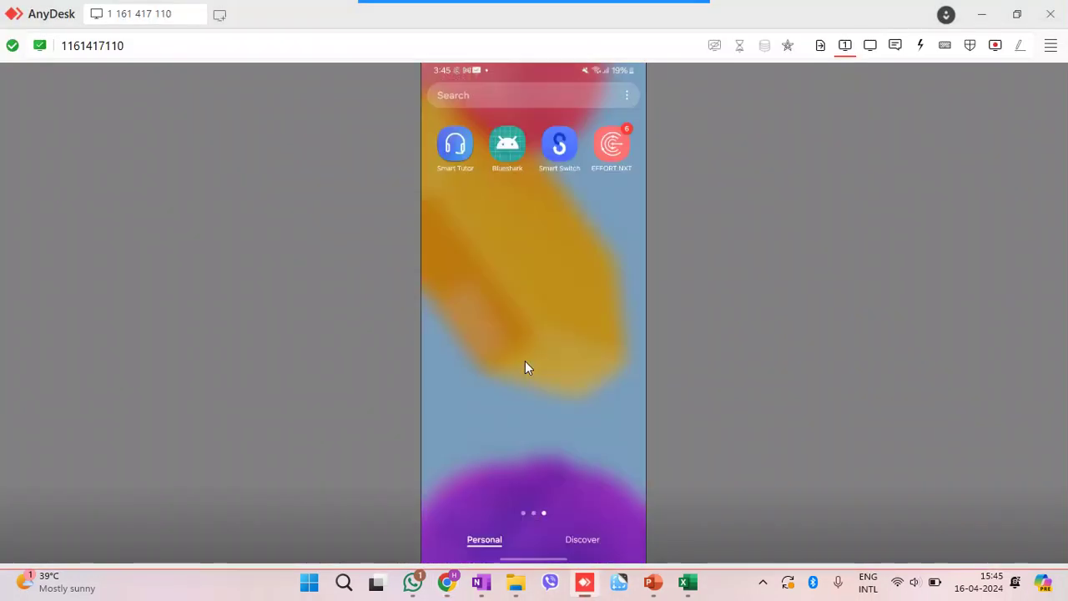
Launch the EFFORT NXT app on the remote phone to submit an Expense Form
left_click(614, 142)
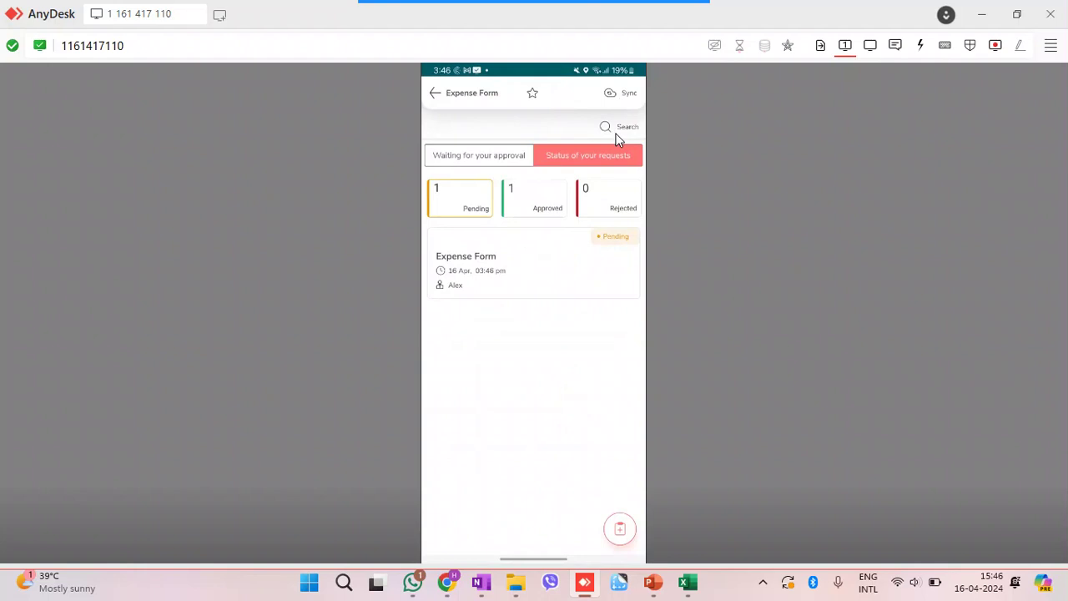
Refresh the Gmail inbox repeatedly, toggling the Unread section, to check for the approval email
left_click(446, 582)
left_click(386, 512)
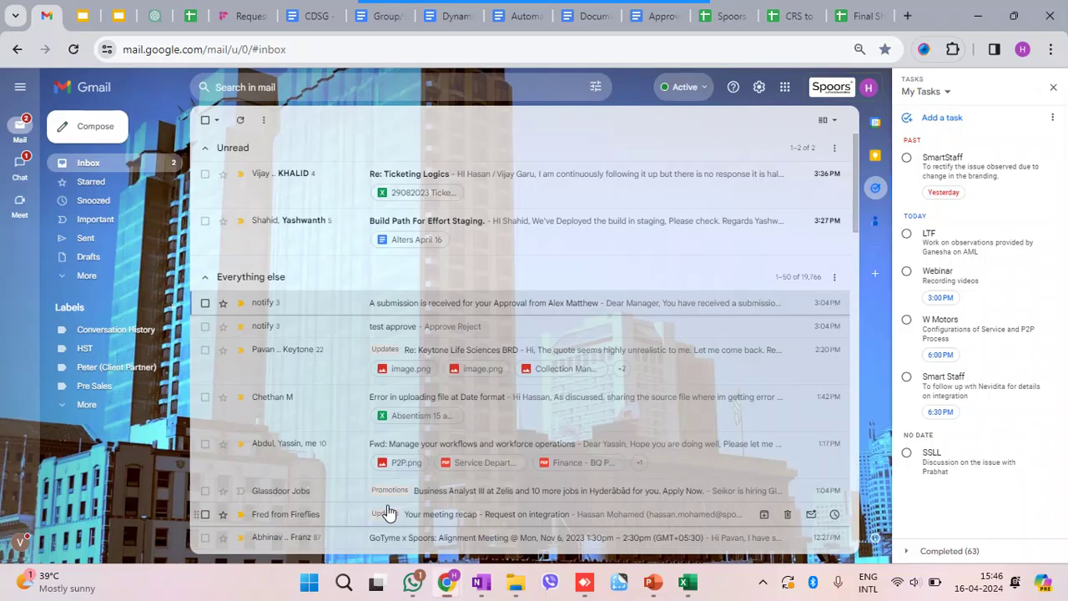
left_click(240, 120)
mouse_move(461, 586)
left_click(475, 479)
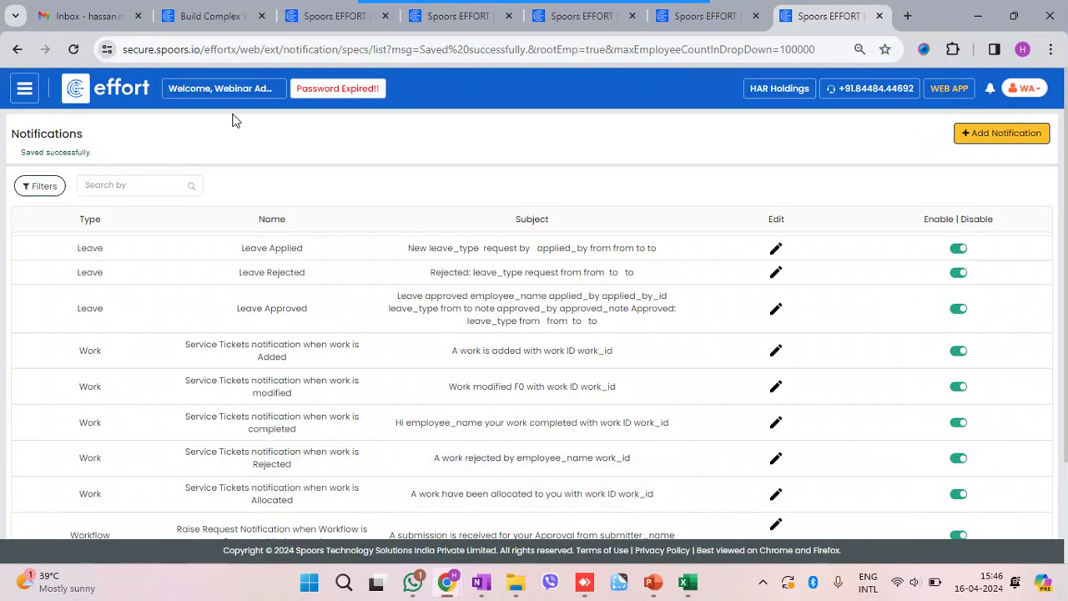
left_click(75, 16)
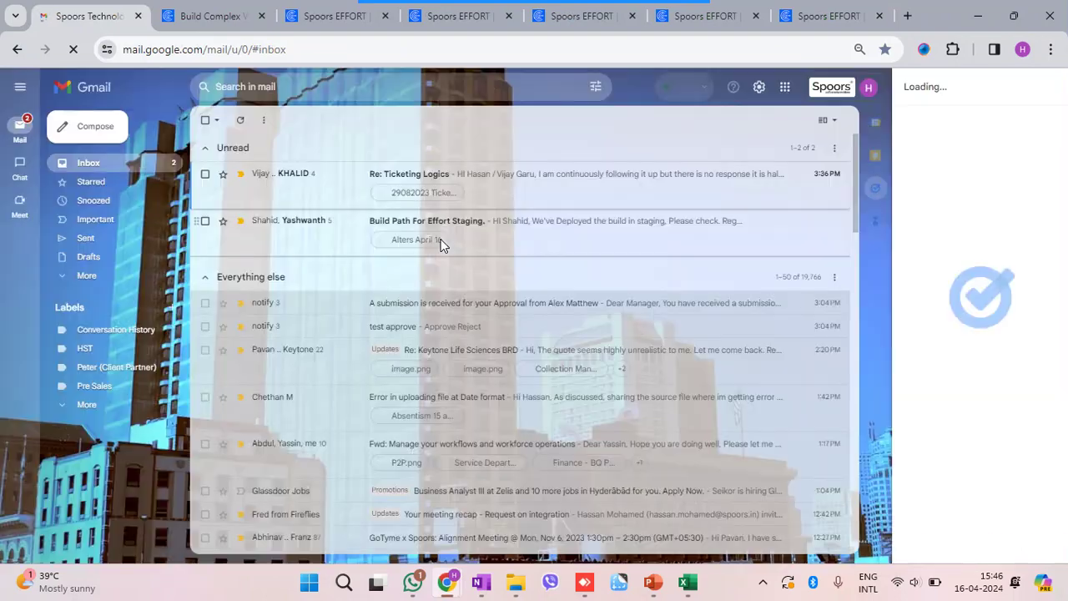
left_click(268, 285)
left_click(227, 148)
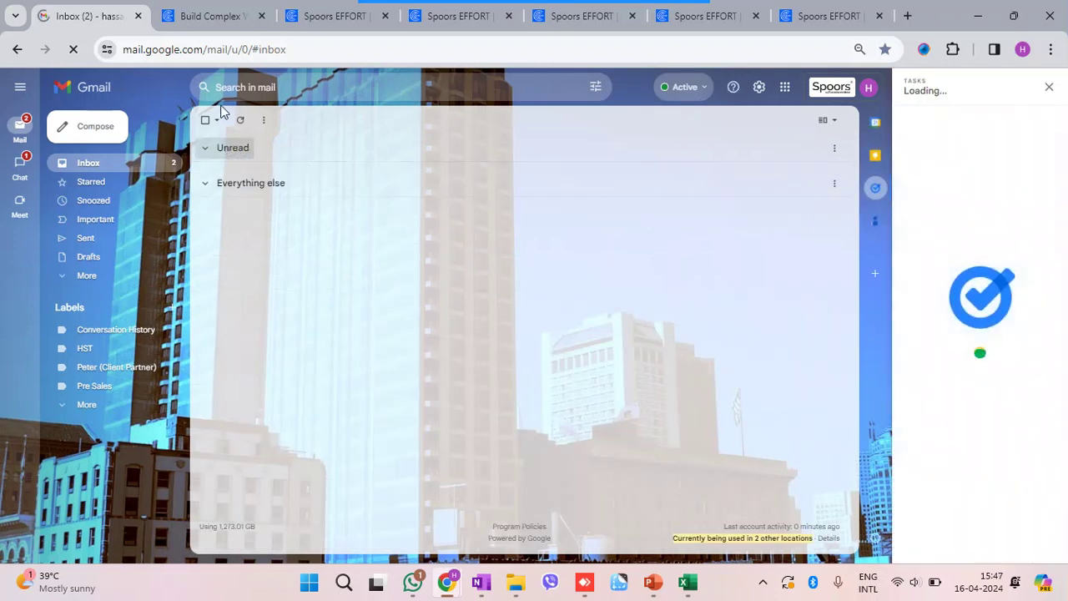
left_click(237, 122)
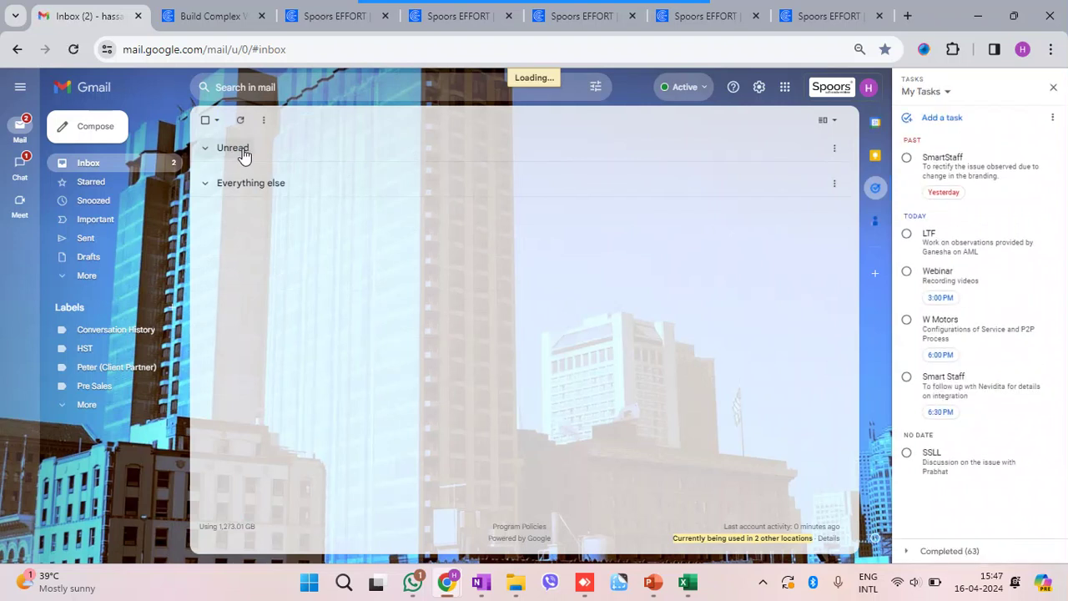
left_click(242, 155)
left_click(242, 152)
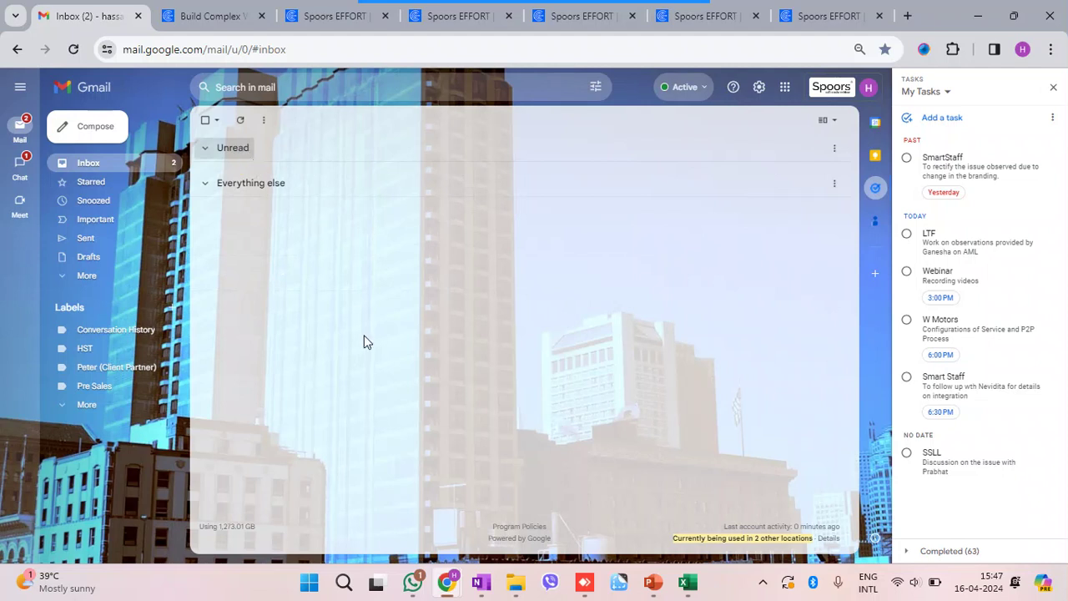
left_click(234, 154)
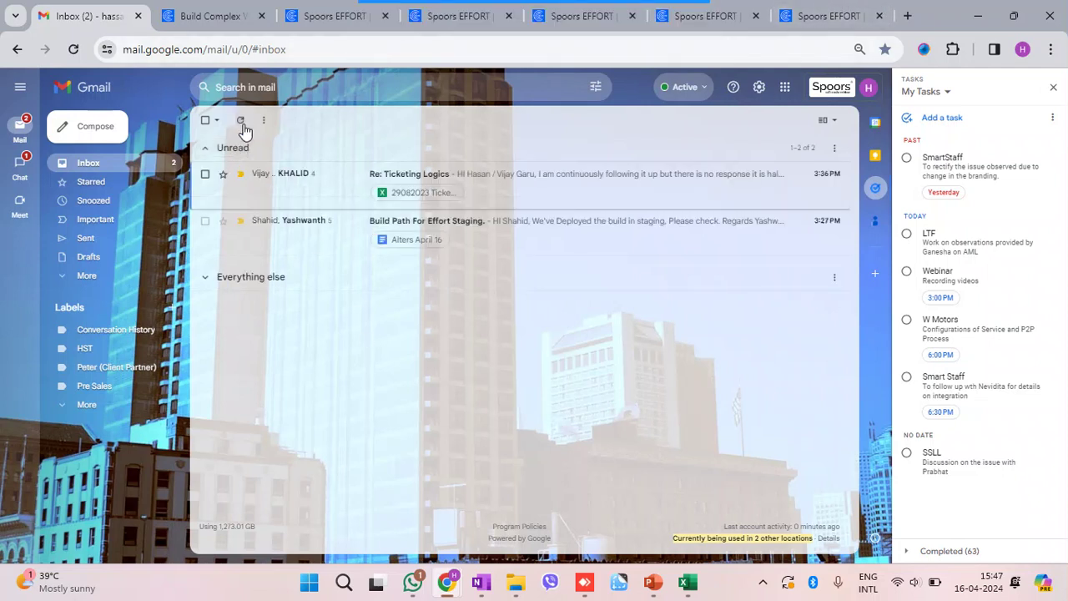
left_click(240, 119)
left_click(234, 147)
Glance at the remote phone, then reload the second Gmail inbox window
left_click(576, 543)
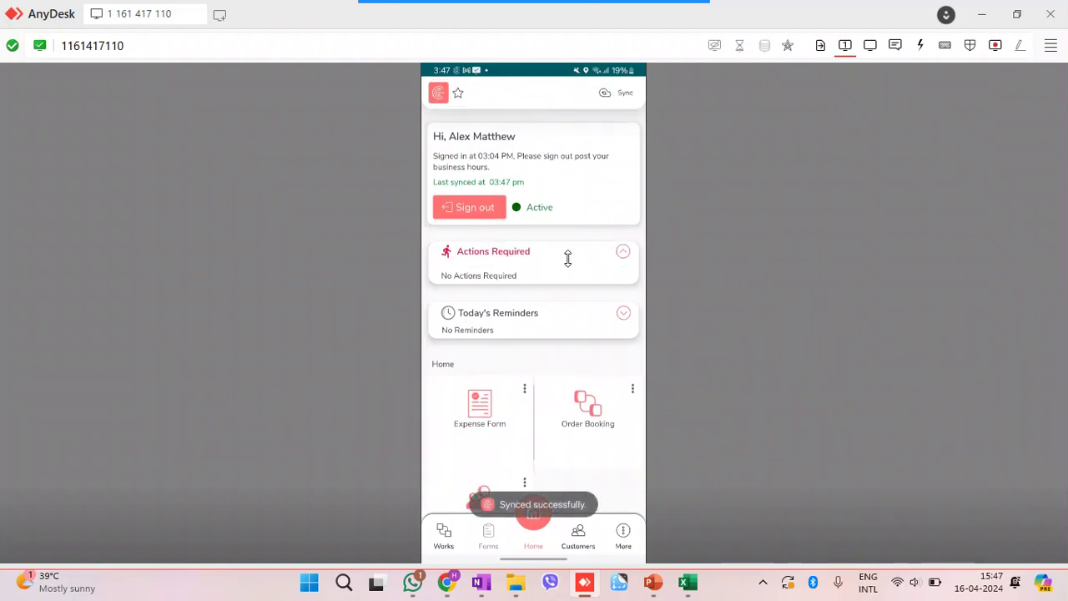
mouse_move(447, 584)
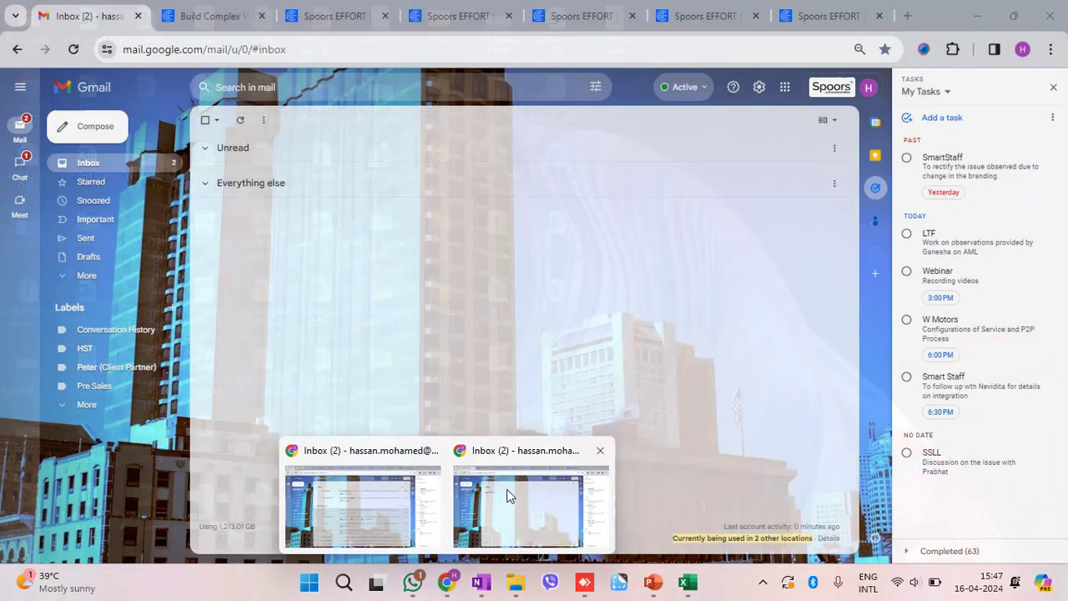
left_click(507, 494)
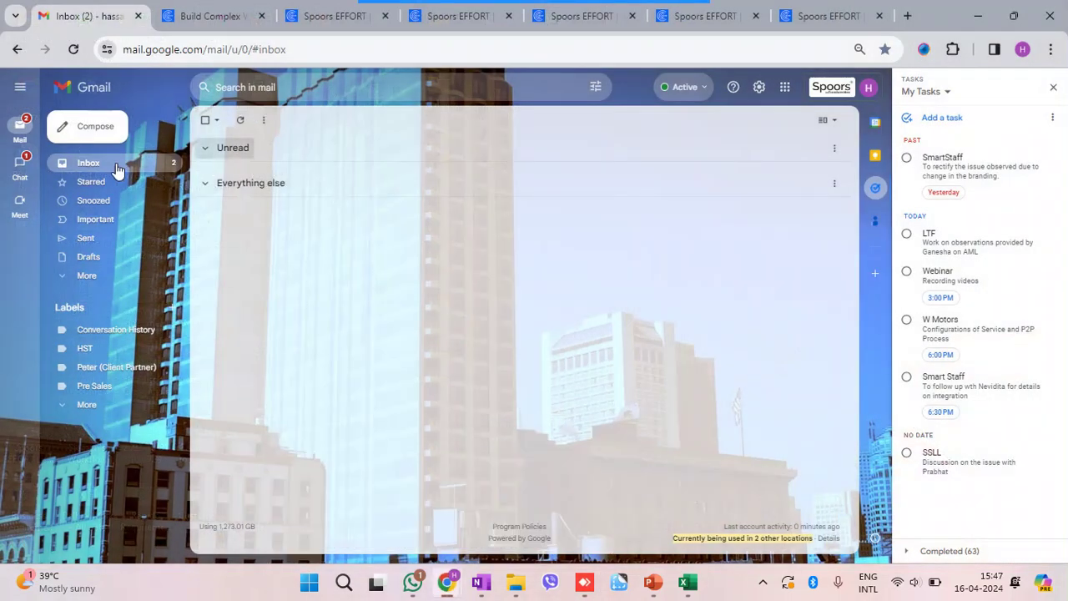
left_click(148, 160)
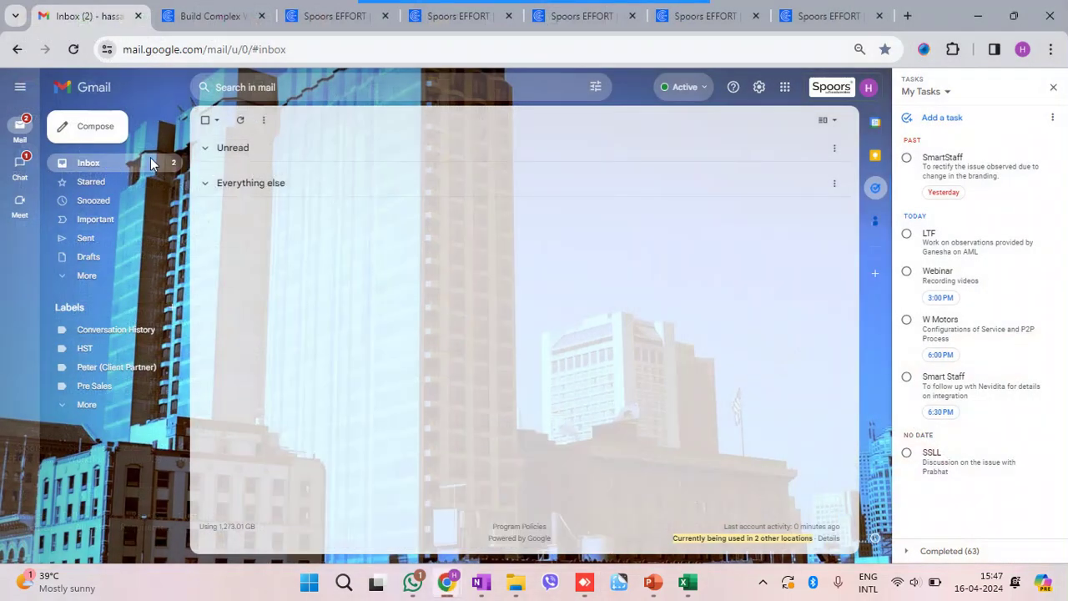
Log out of the Effort admin account from the account panel
left_click(718, 16)
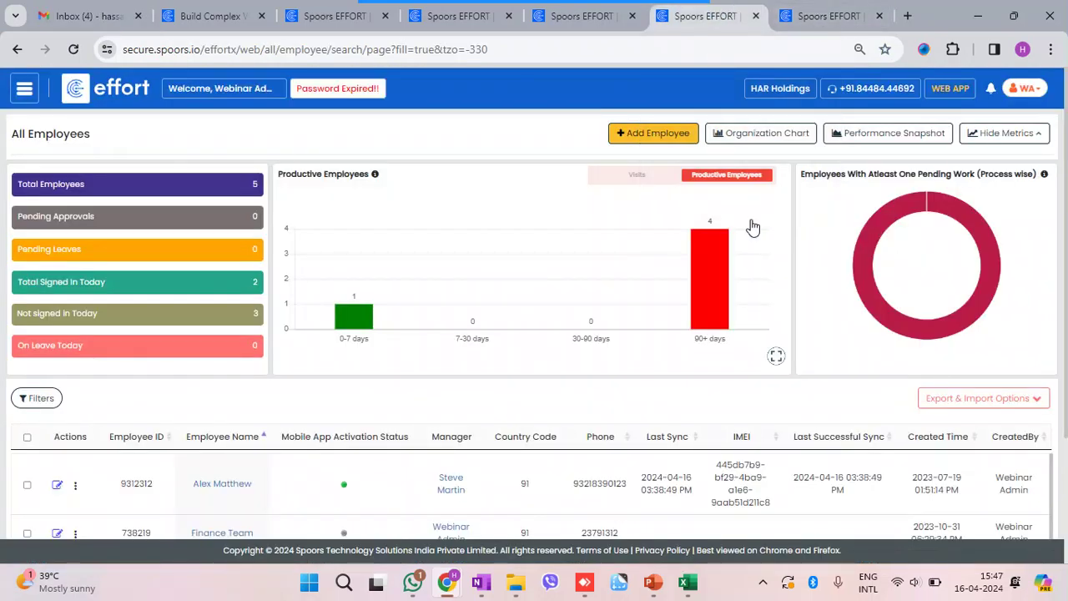
left_click(1025, 89)
left_click(1004, 205)
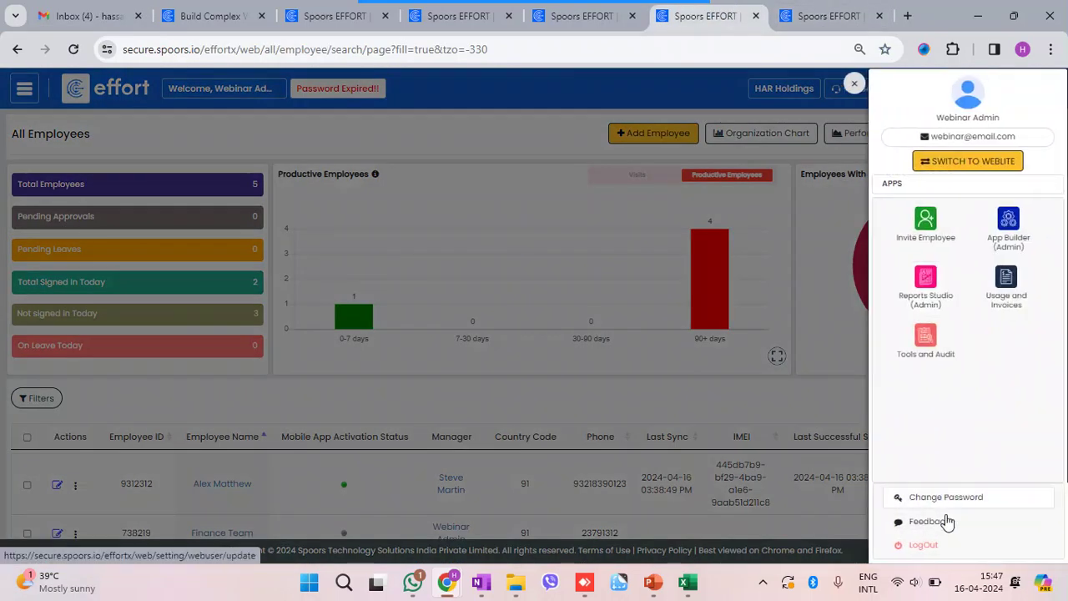
left_click(904, 546)
Copy the manager account's password from the OneNote demo notes for the login page
left_click(482, 592)
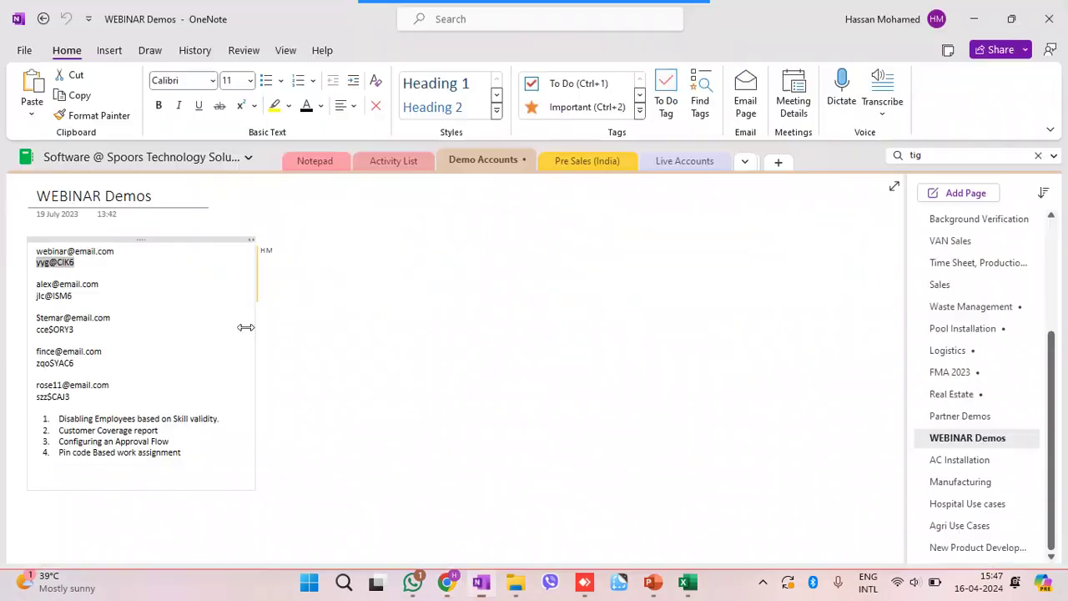
double_click(63, 330)
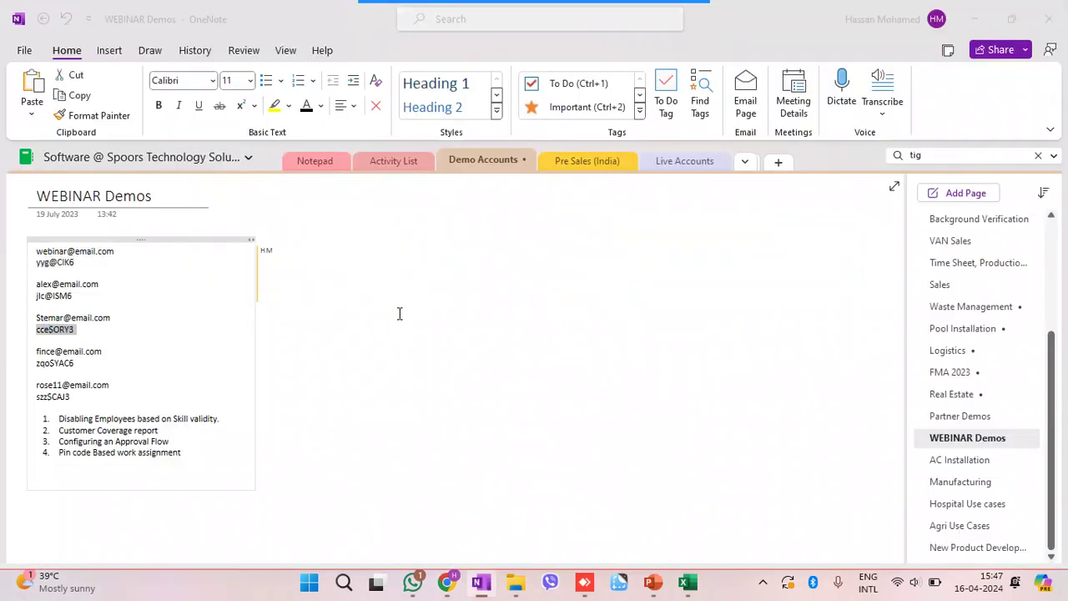
key("alt+Tab")
left_click(620, 219)
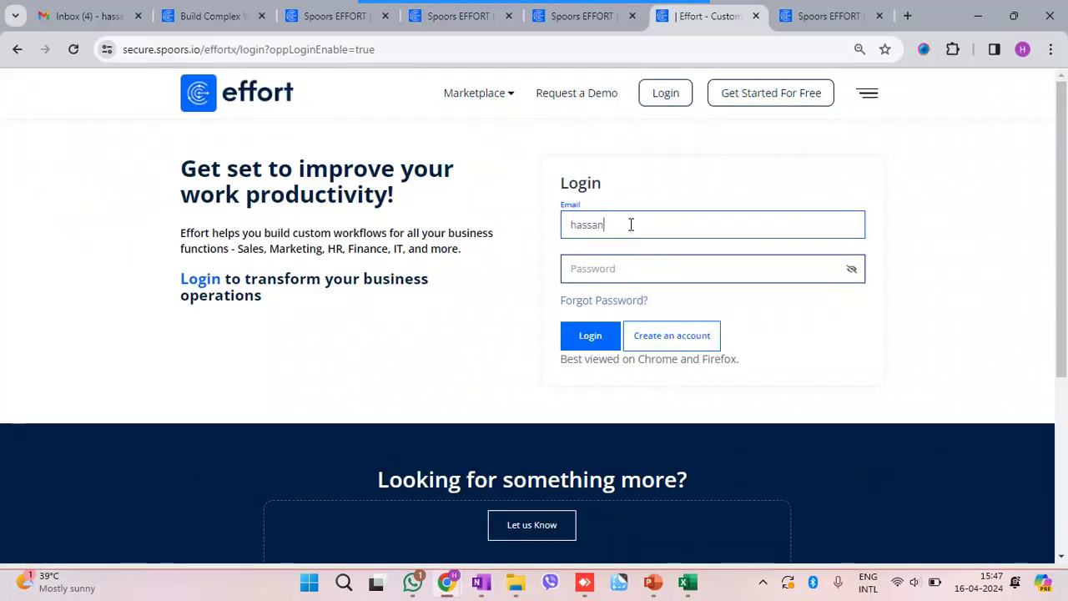
Log in with the manager's email and password, open the pending Expense Form approval, and return to Gmail
key("Tab")
type("••••••••")
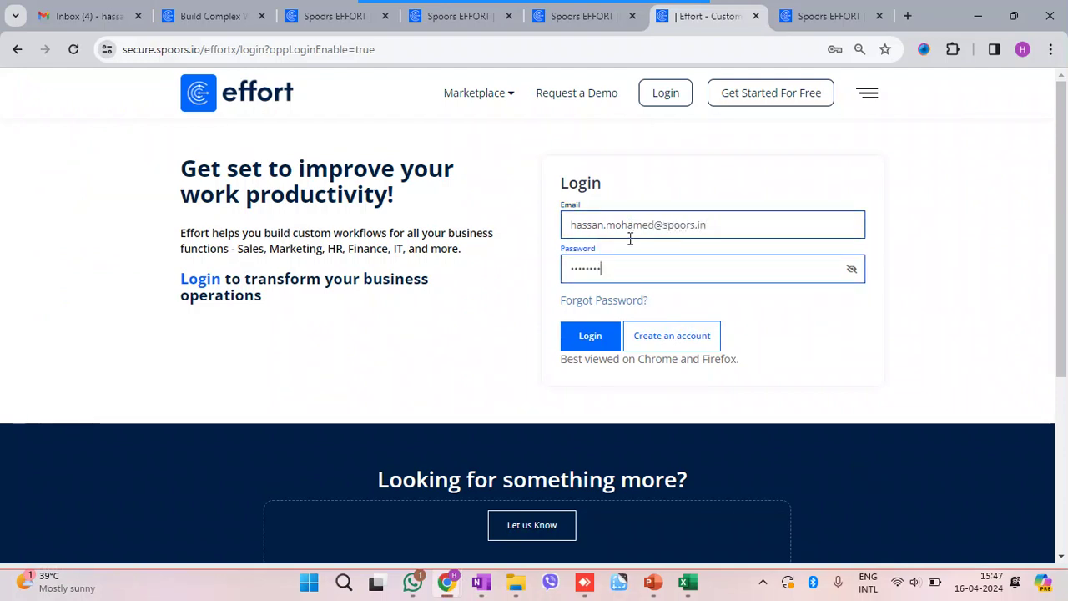
left_click(591, 335)
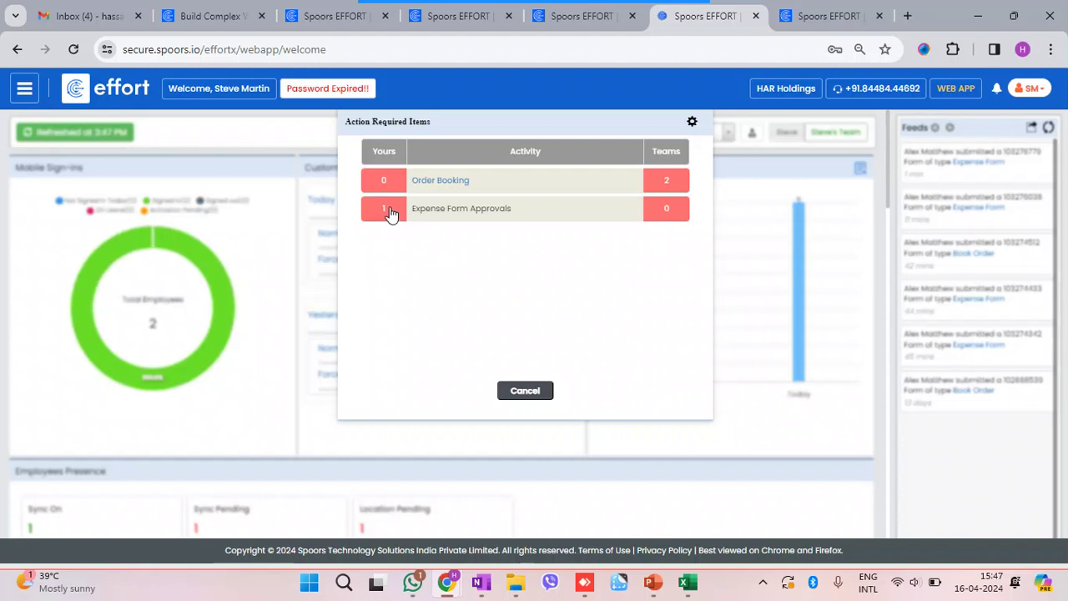
left_click(380, 209)
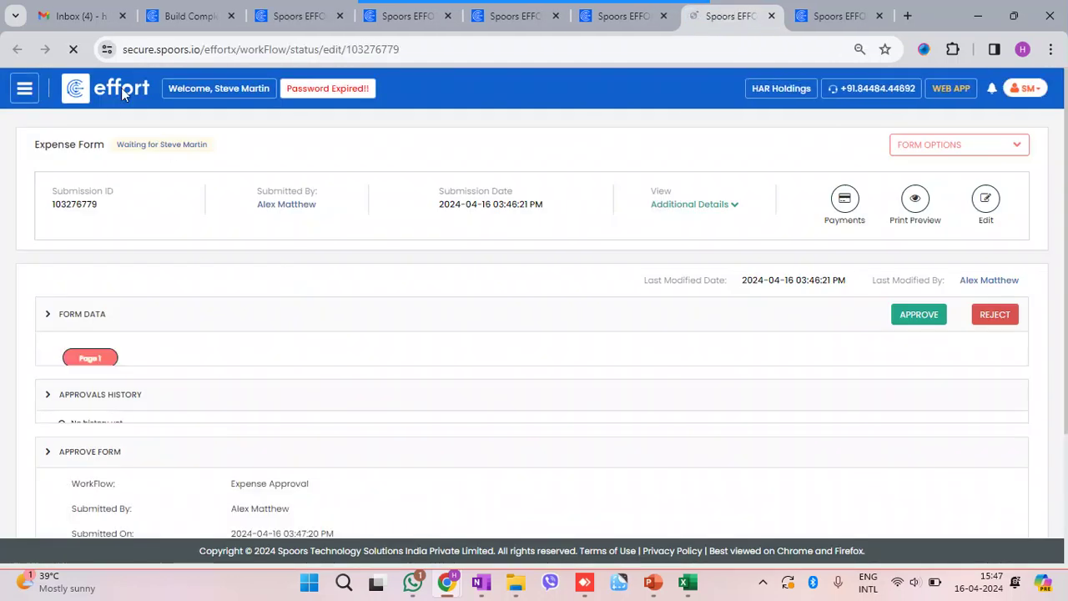
left_click(79, 16)
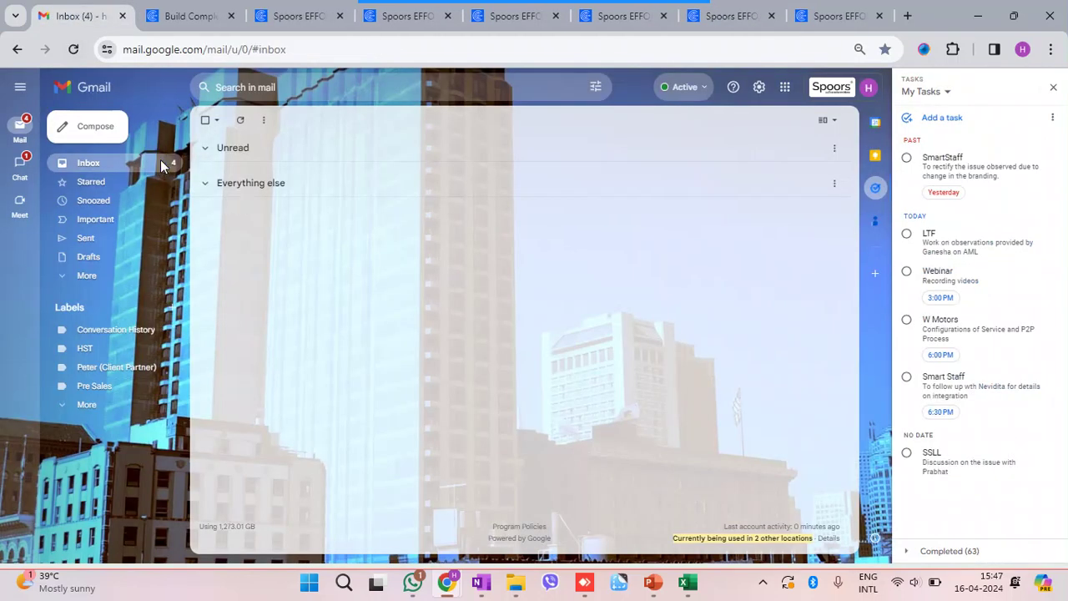
Open the 'Expense Form for Approval' email, review submitter, total and items, then approve it
left_click(238, 147)
left_click(325, 202)
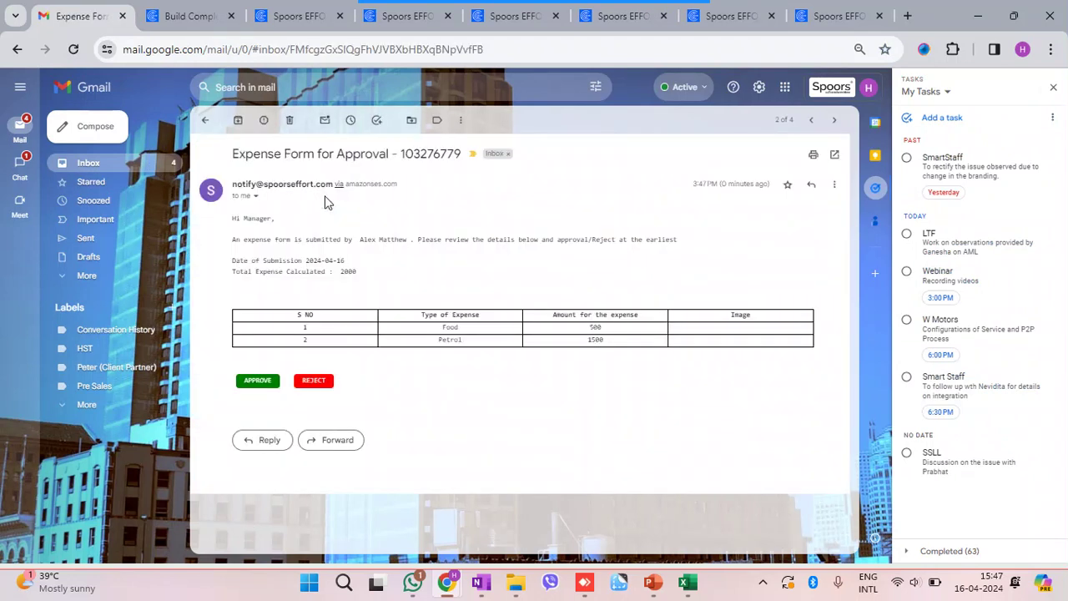
left_click_drag(235, 153, 455, 161)
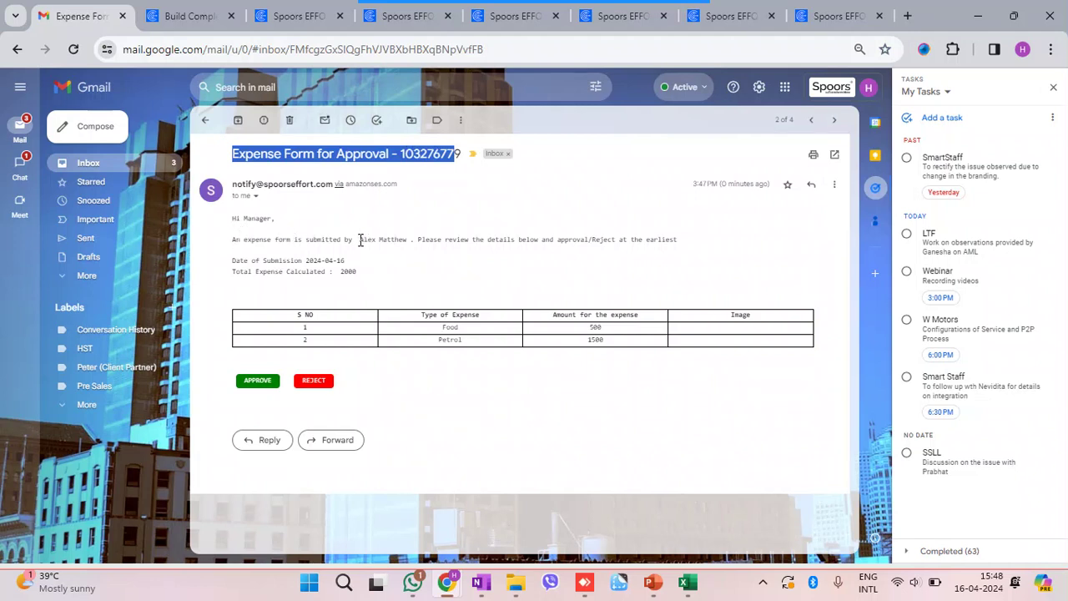
left_click_drag(359, 239, 408, 240)
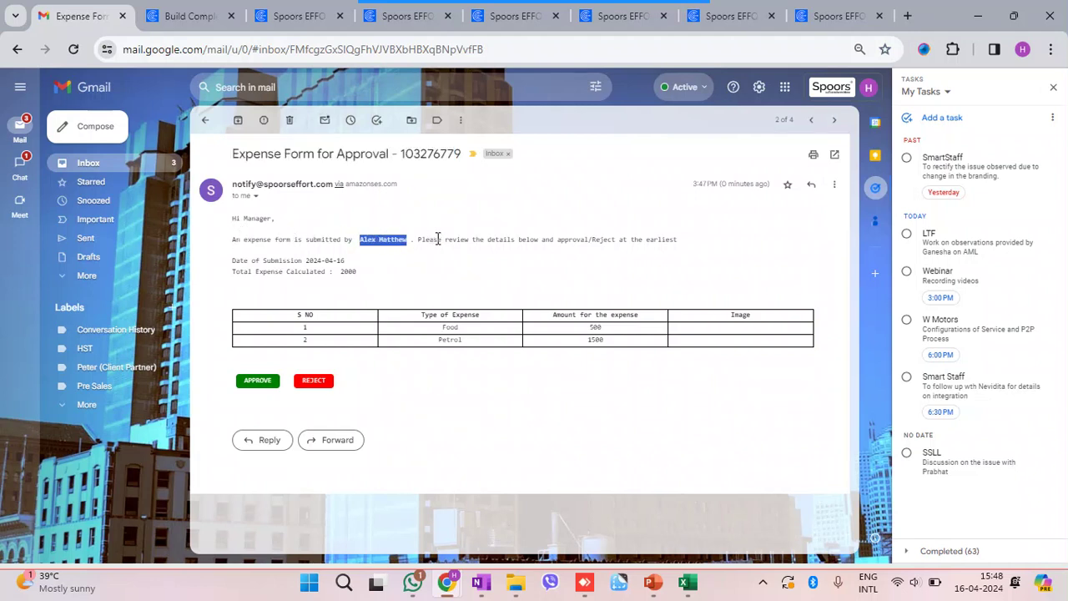
mouse_move(347, 260)
left_mouse_down()
mouse_move(319, 259)
mouse_move(358, 271)
mouse_move(335, 265)
left_mouse_up()
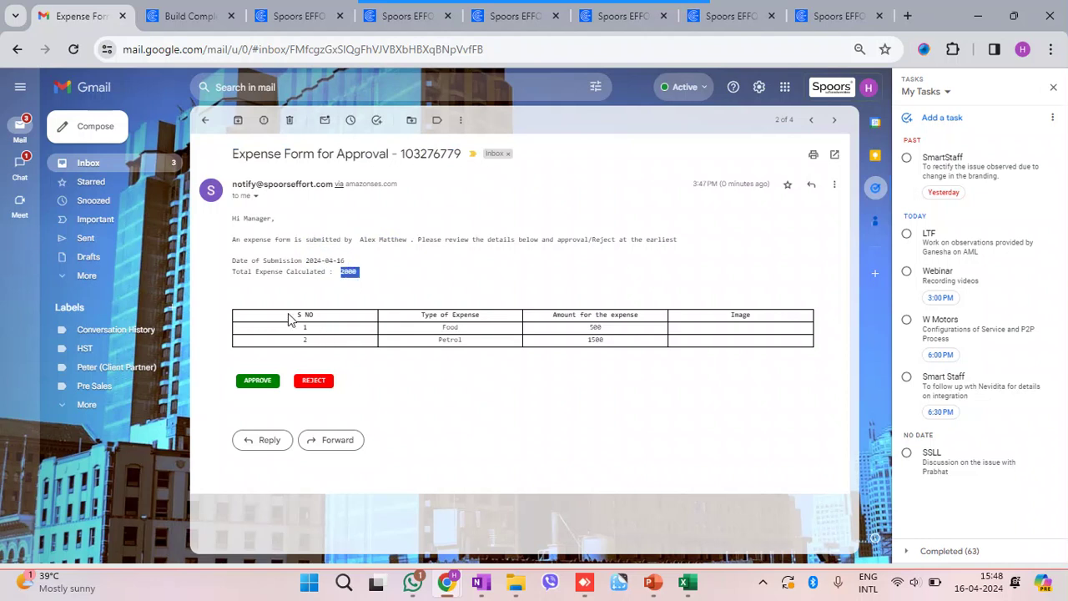
left_click_drag(290, 315, 677, 350)
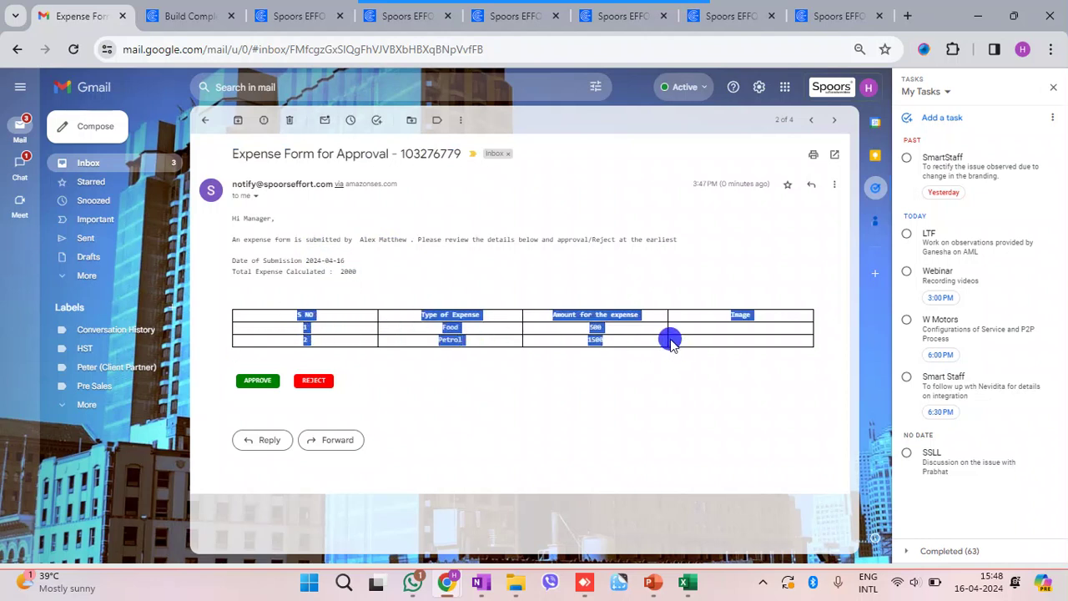
left_click(655, 342)
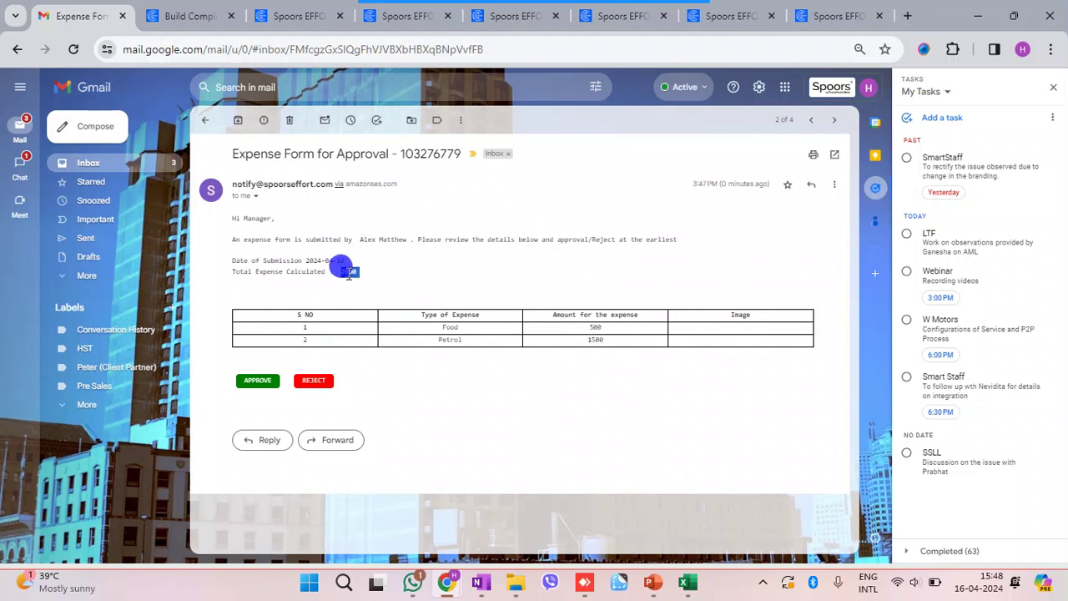
left_click(259, 382)
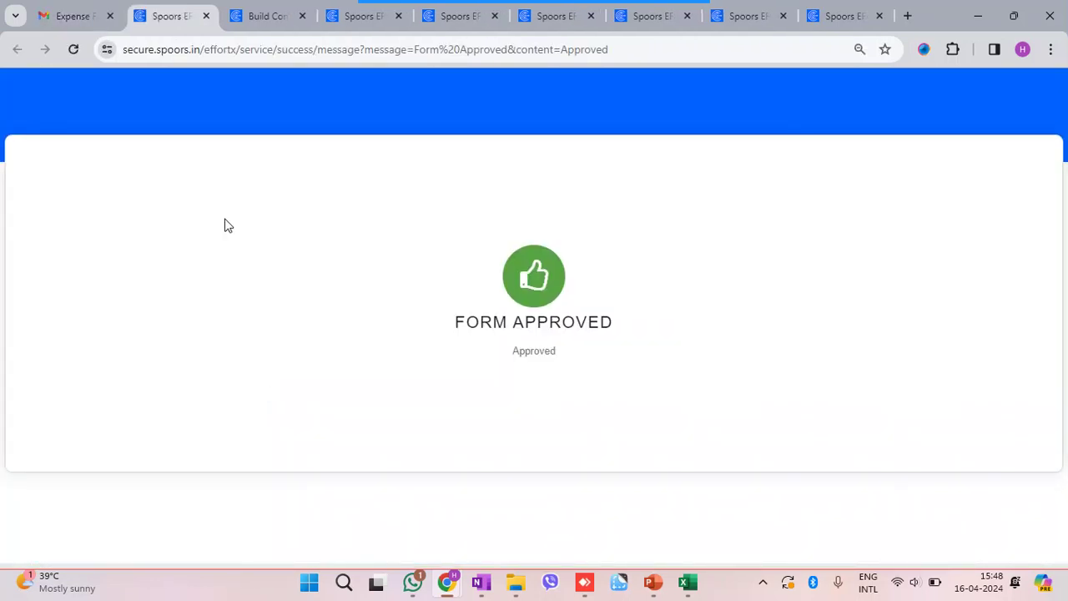
Approve the expense form from the email and view the 'Form already approved at 03:48 PM' notice
left_click(206, 16)
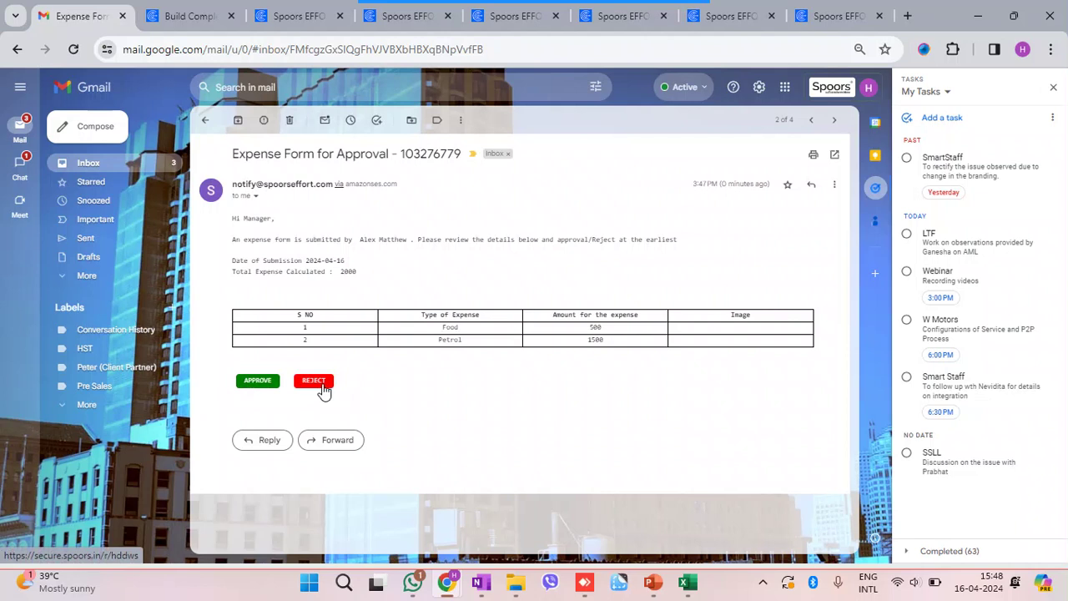
left_click(256, 379)
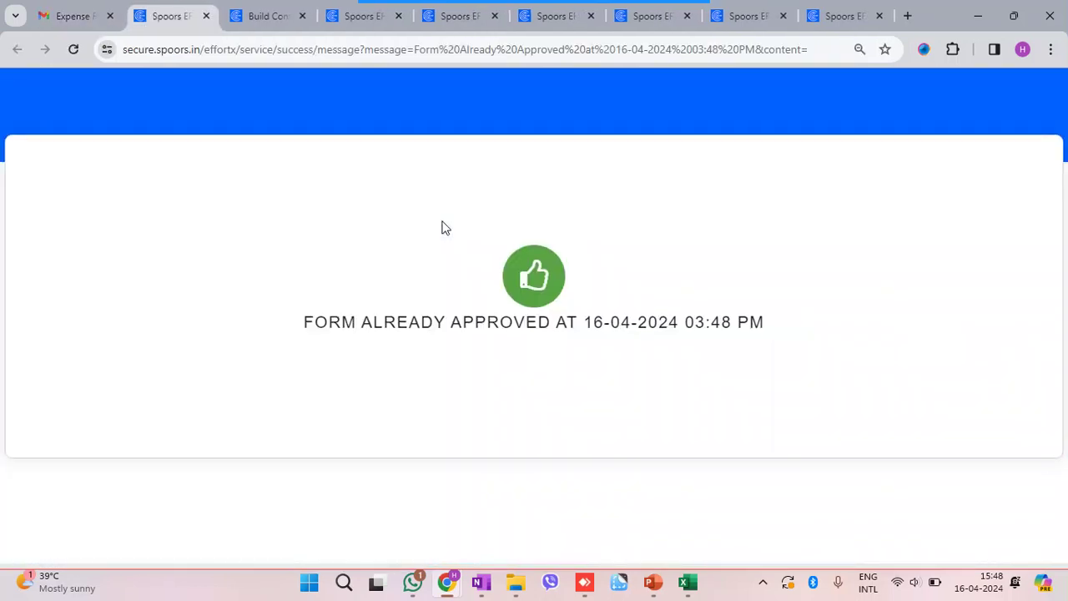
left_click_drag(310, 321, 735, 324)
left_click(755, 324)
left_click(652, 581)
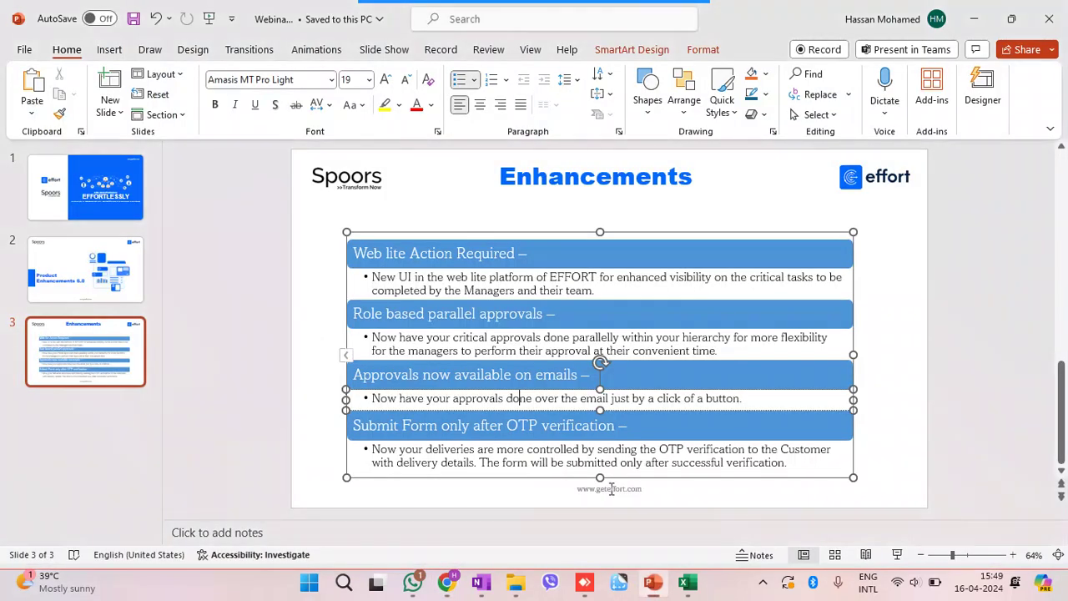
left_click(530, 425)
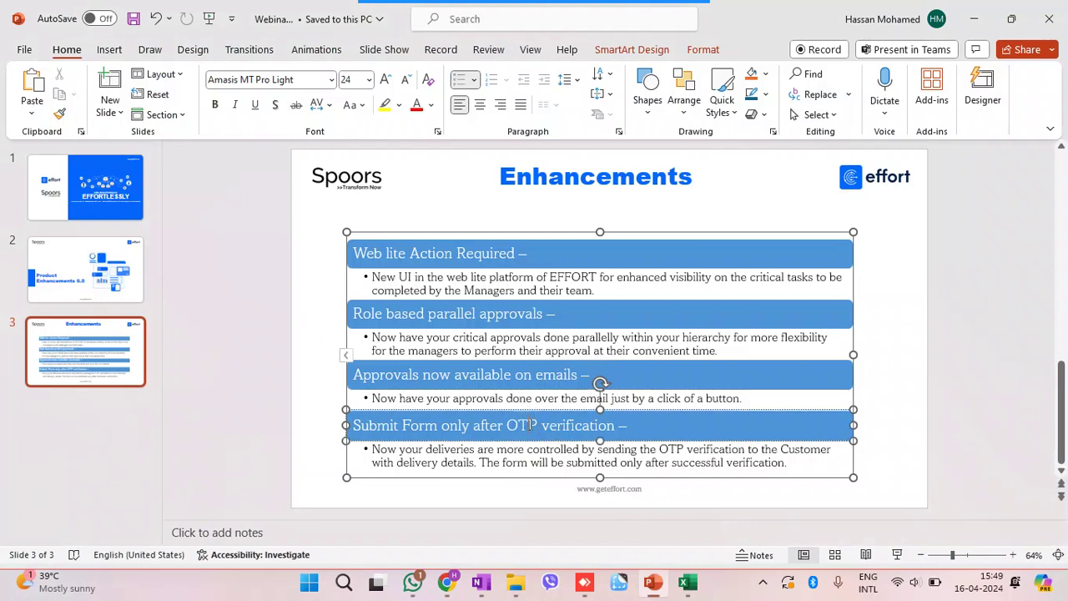
left_click_drag(353, 424, 439, 425)
left_click(622, 426)
mouse_move(447, 583)
left_click(490, 501)
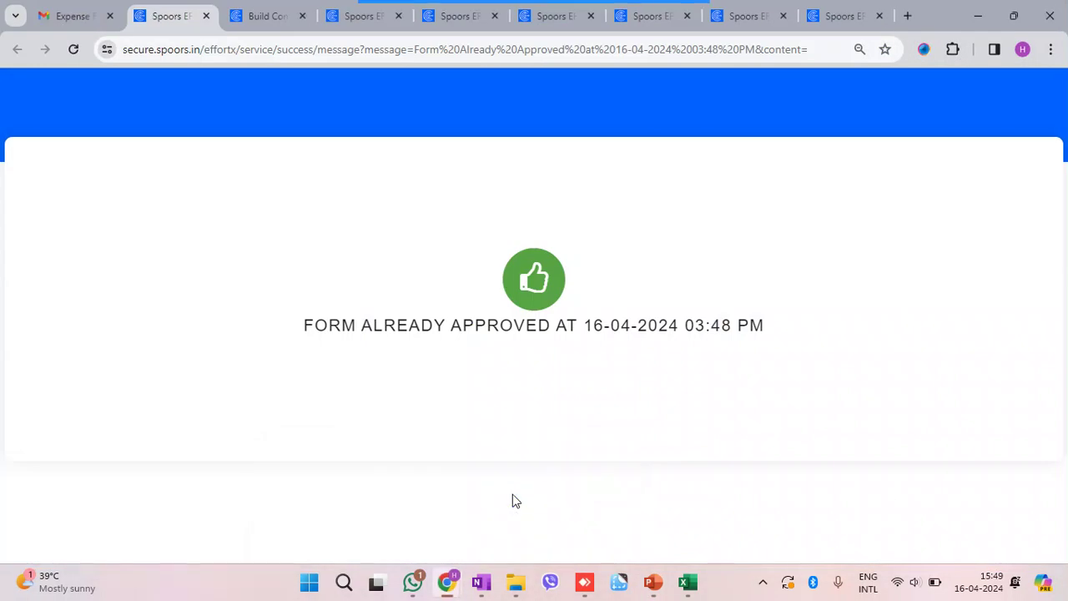
Close the extra Spoors browser tabs
left_click(293, 23)
left_click(299, 22)
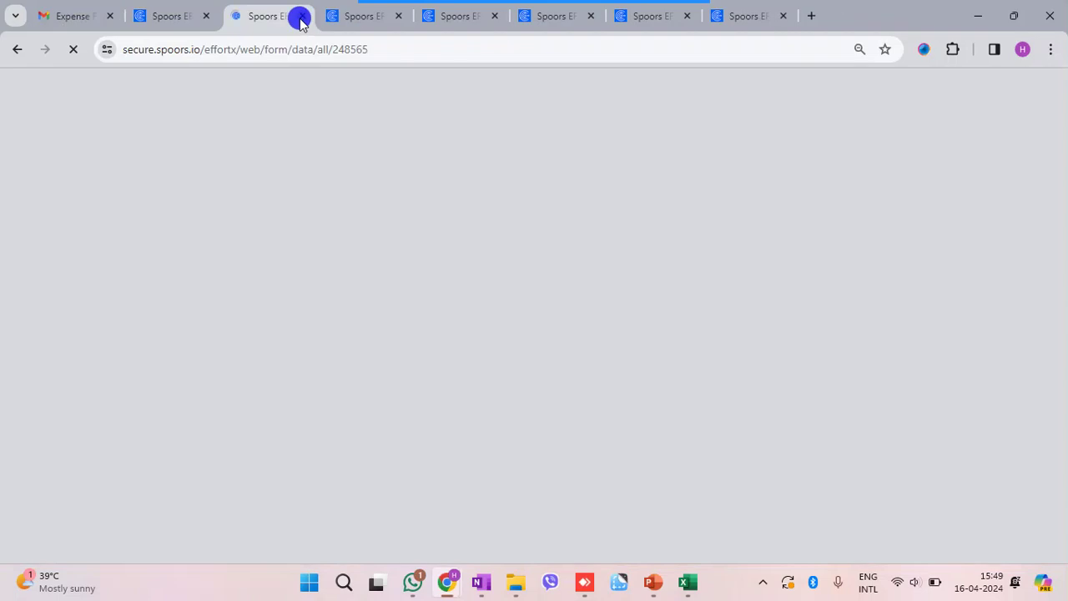
left_click(299, 21)
left_click(299, 21)
left_click(298, 22)
left_click(299, 22)
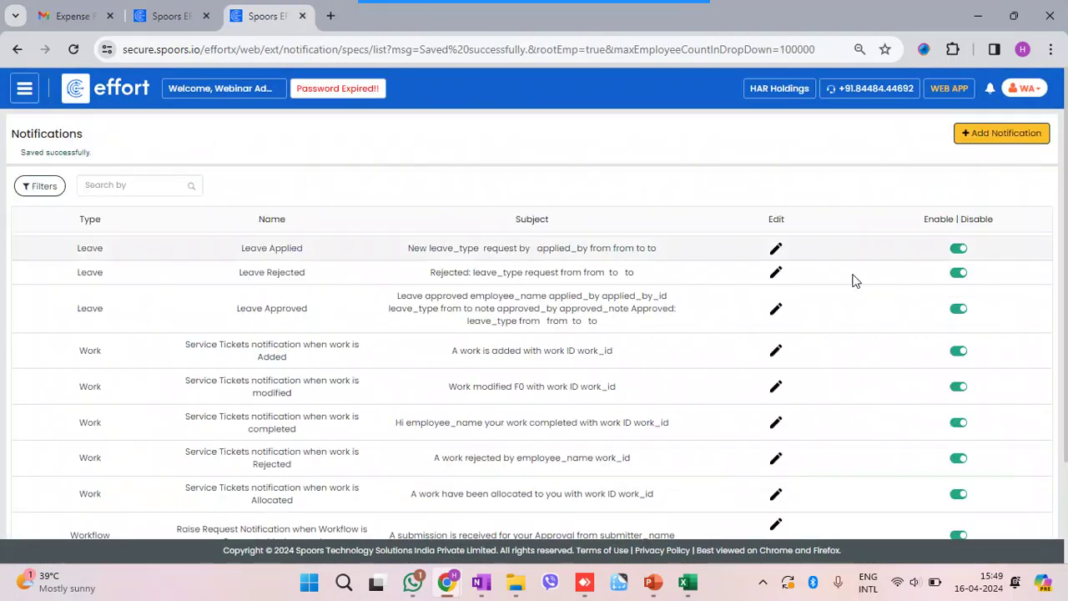
Go from the Effort Dashboard to the Order Booking works page
left_click(113, 86)
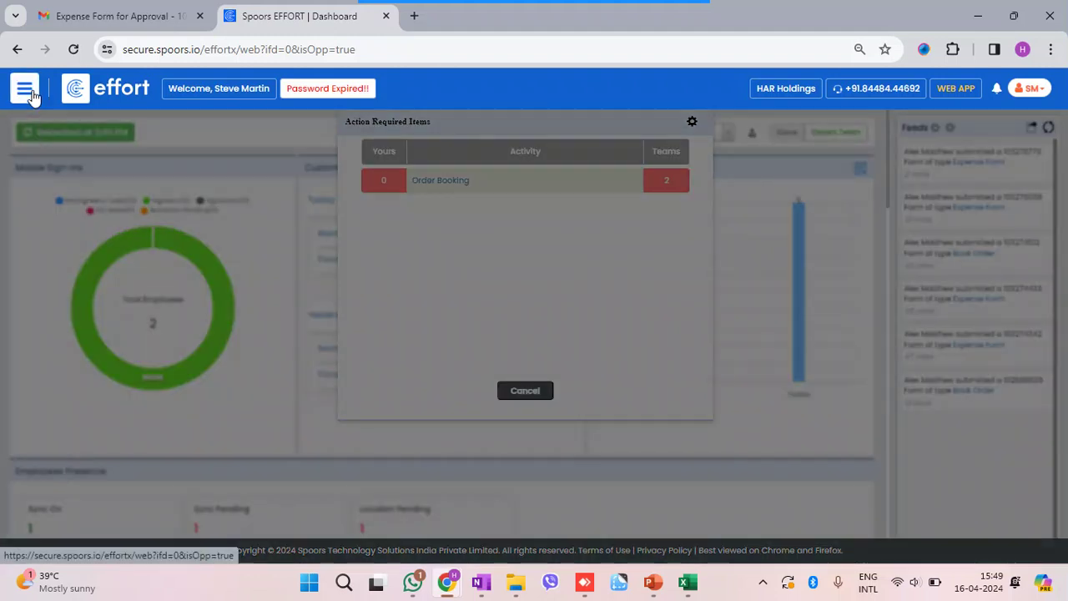
left_click(31, 94)
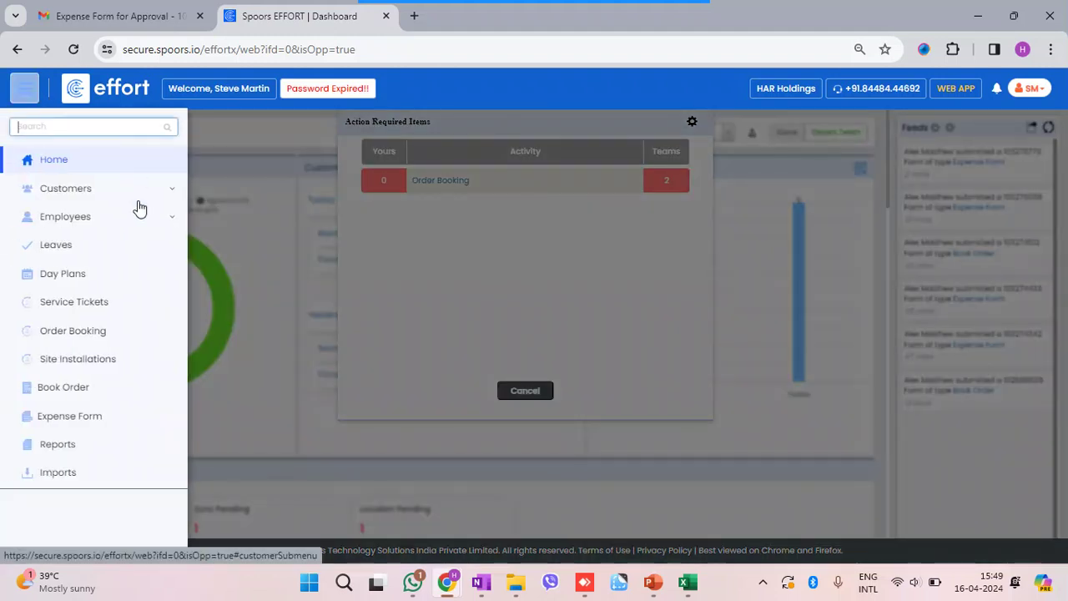
left_click(79, 330)
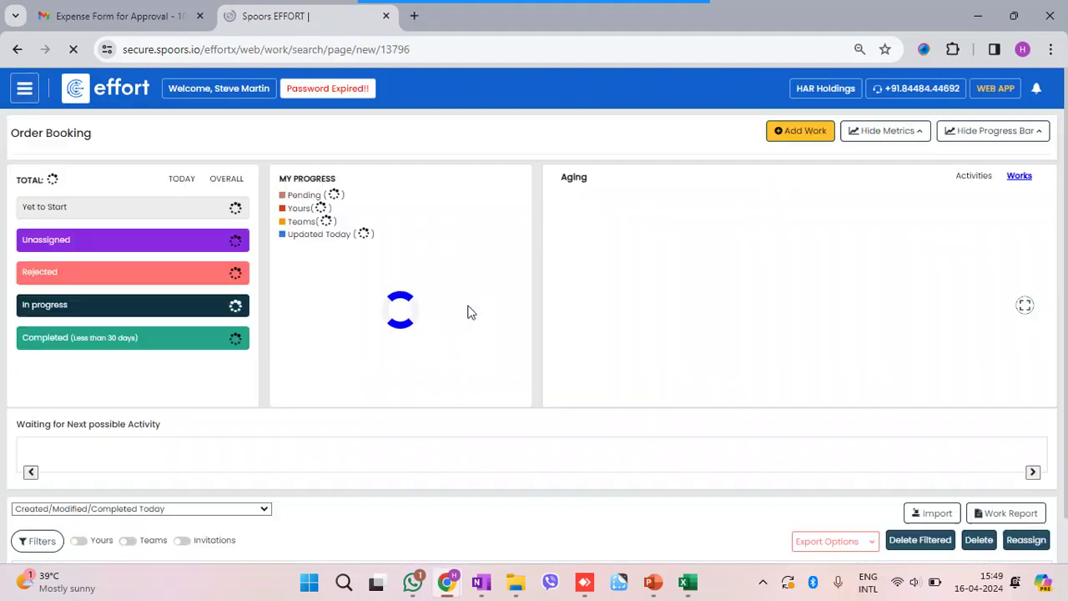
Add an Order Booking work with the customer's name and e-mail, assign an executive, and save it
left_click(776, 127)
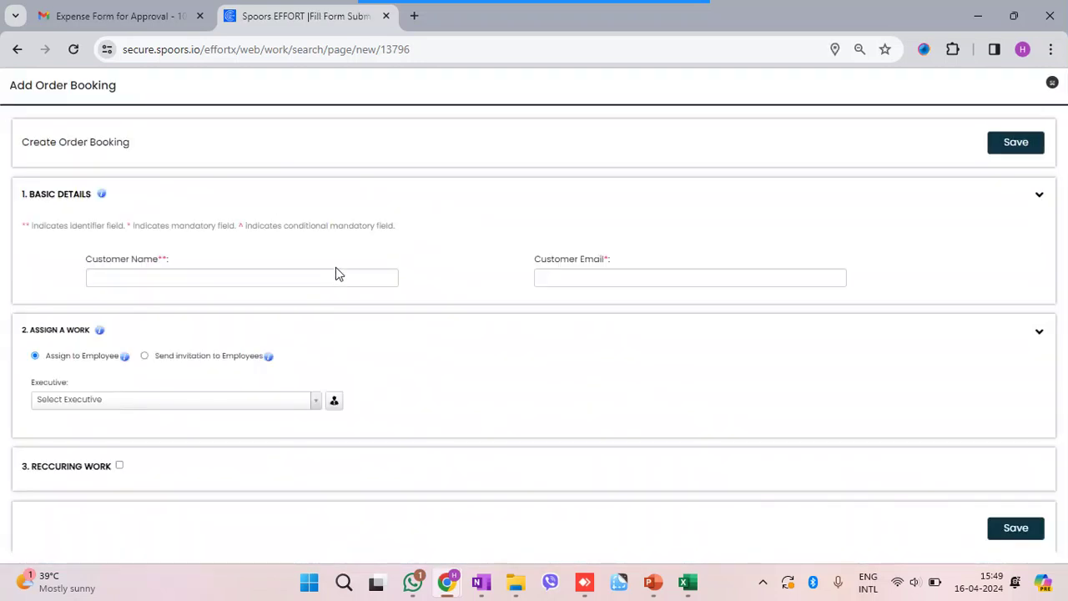
left_click(249, 283)
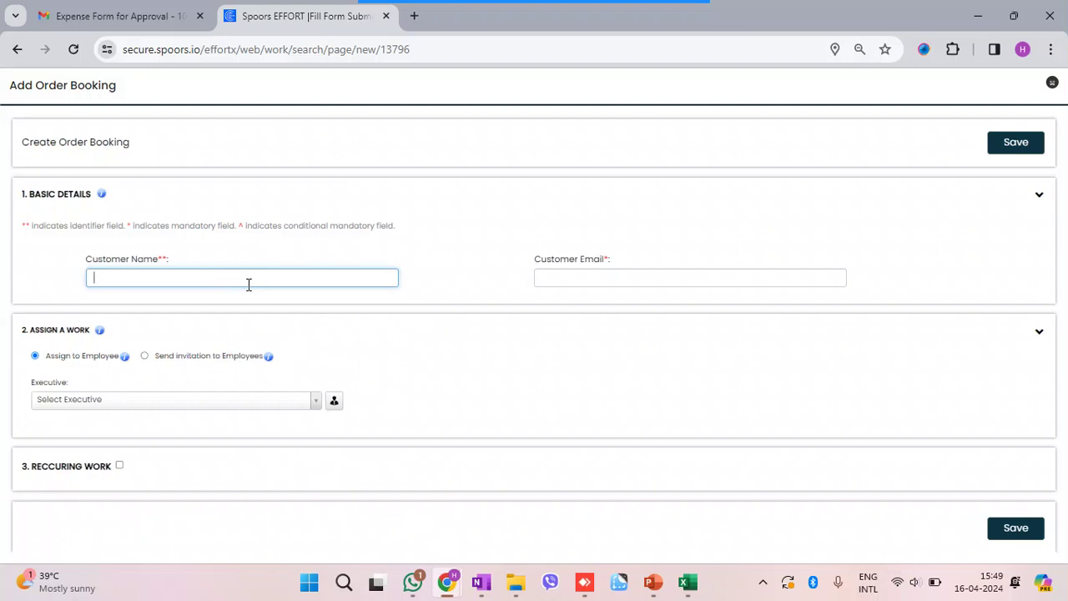
type("Hassan")
key("Tab")
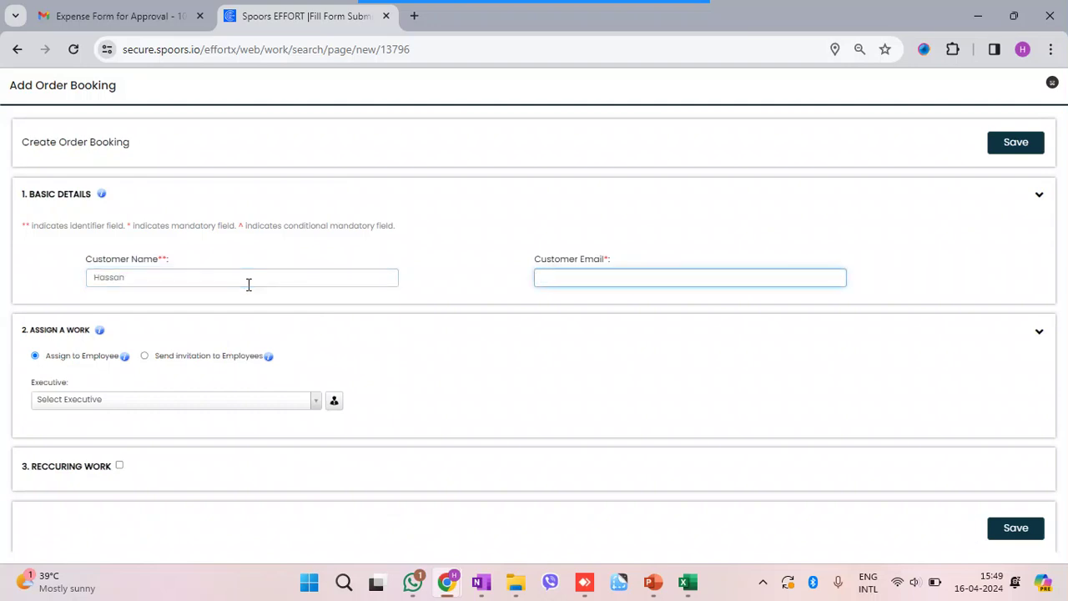
left_click(96, 401)
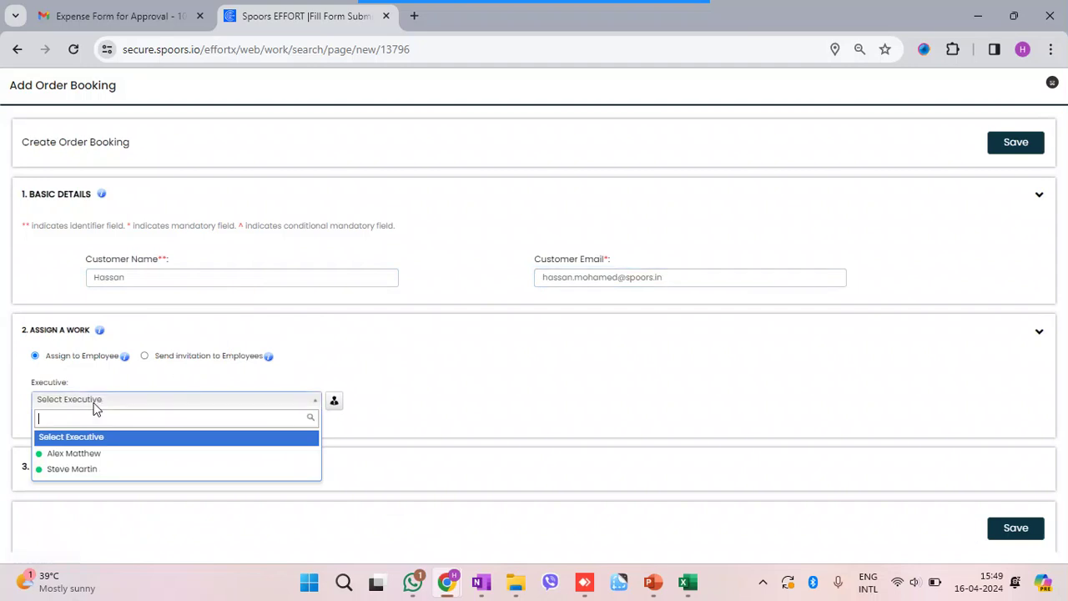
left_click(76, 453)
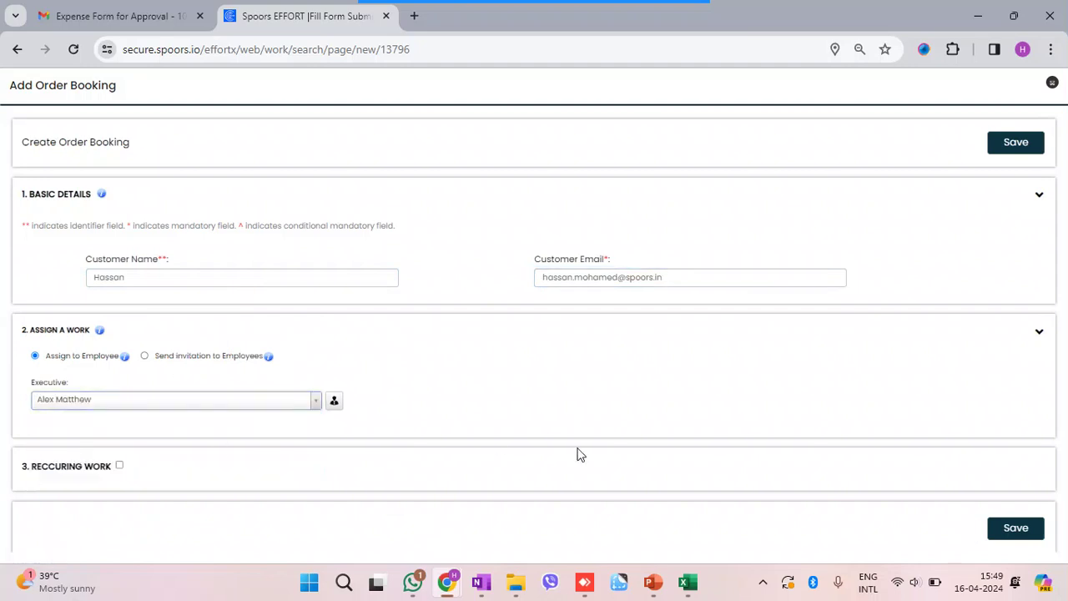
left_click(1012, 529)
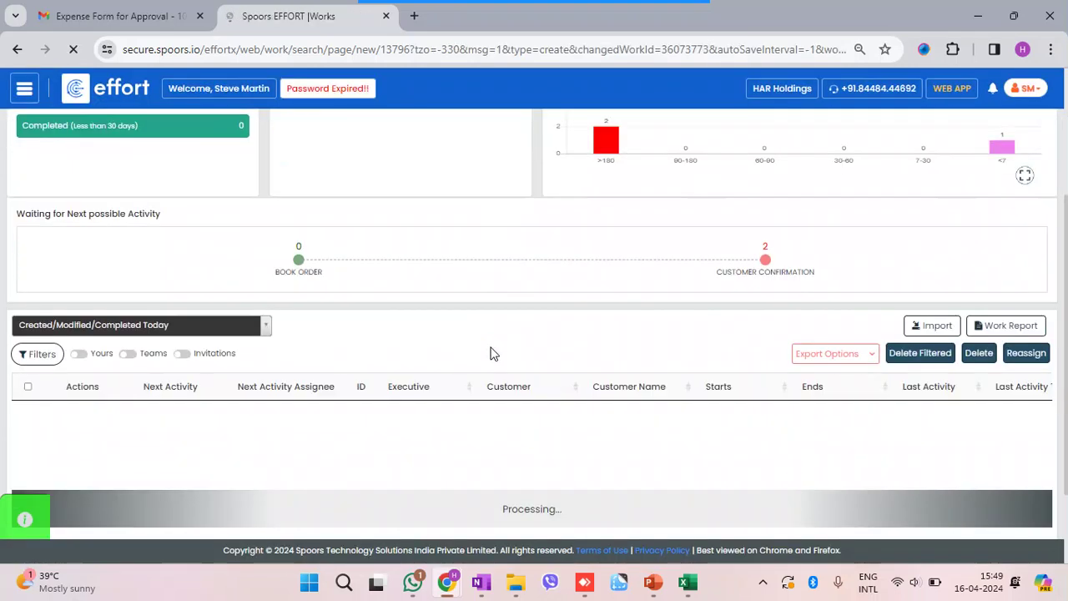
On the remote phone, open the customer's Order Booking work and start Book Order
left_click(585, 593)
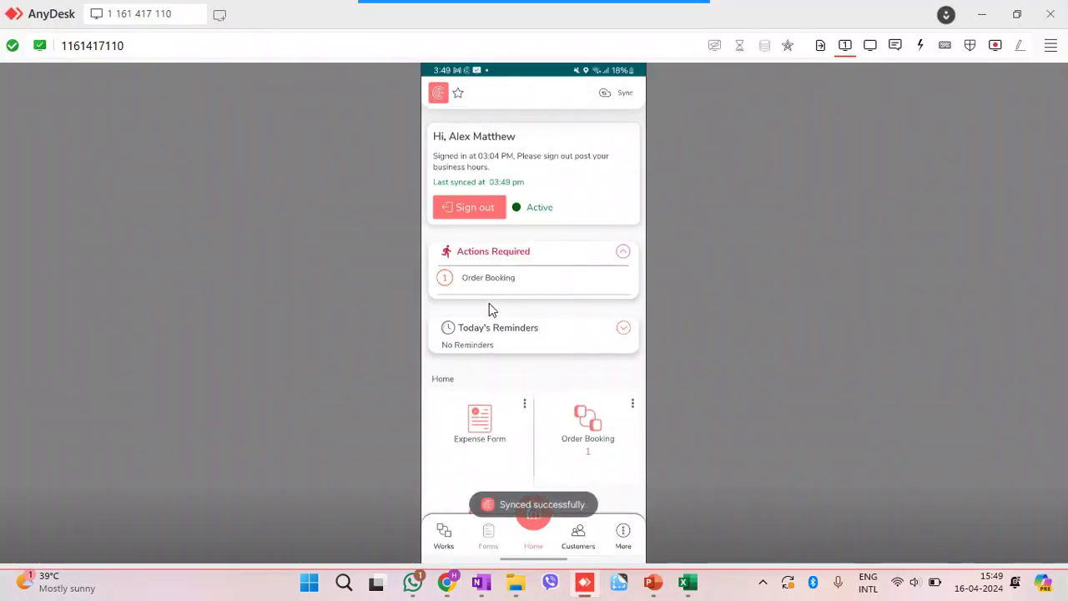
left_click(576, 441)
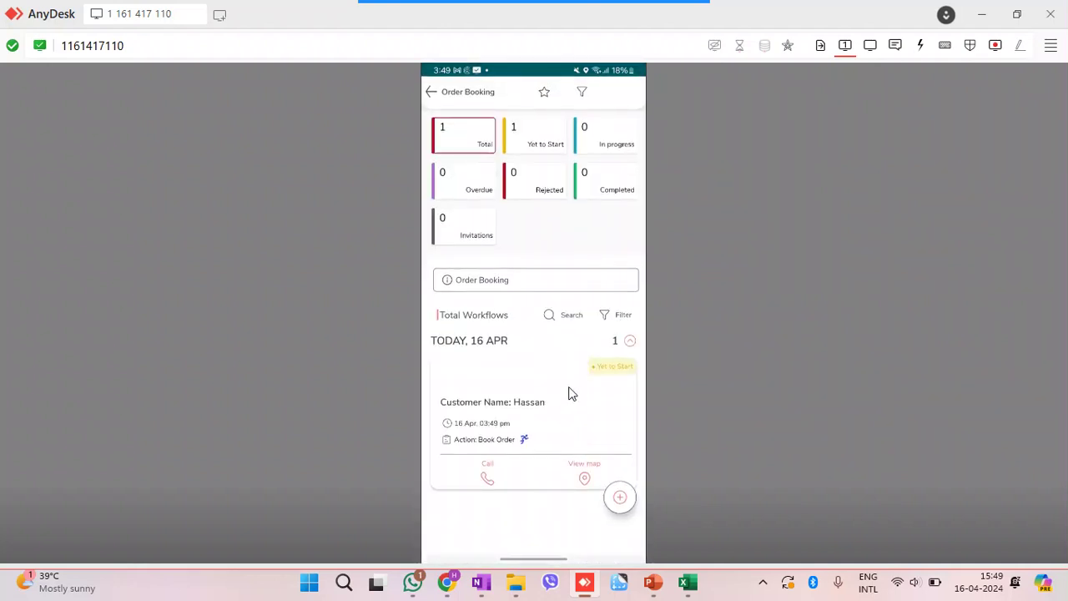
left_click(561, 396)
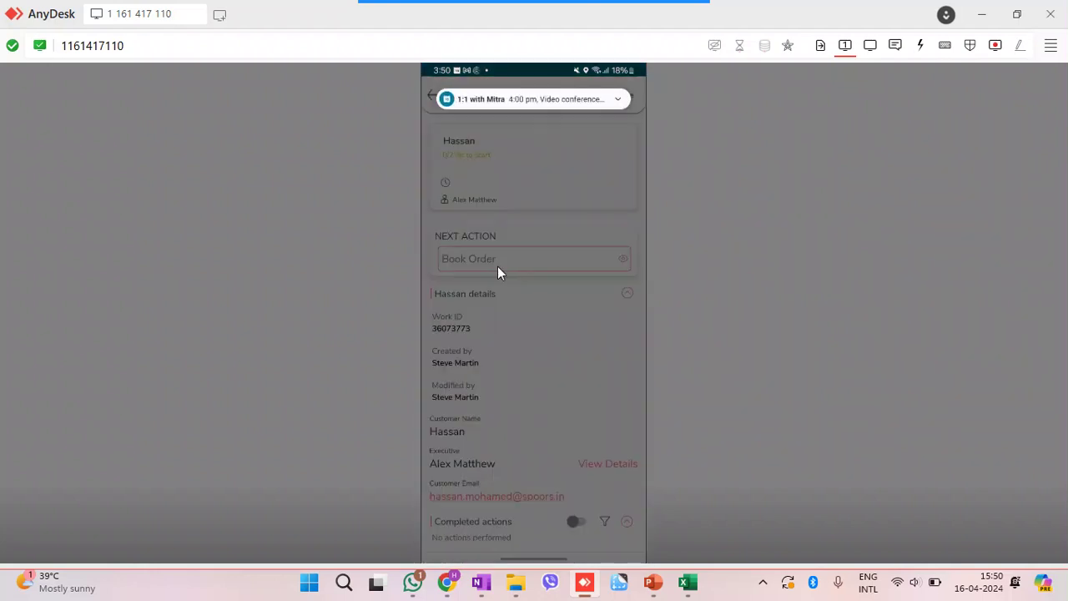
left_click(498, 263)
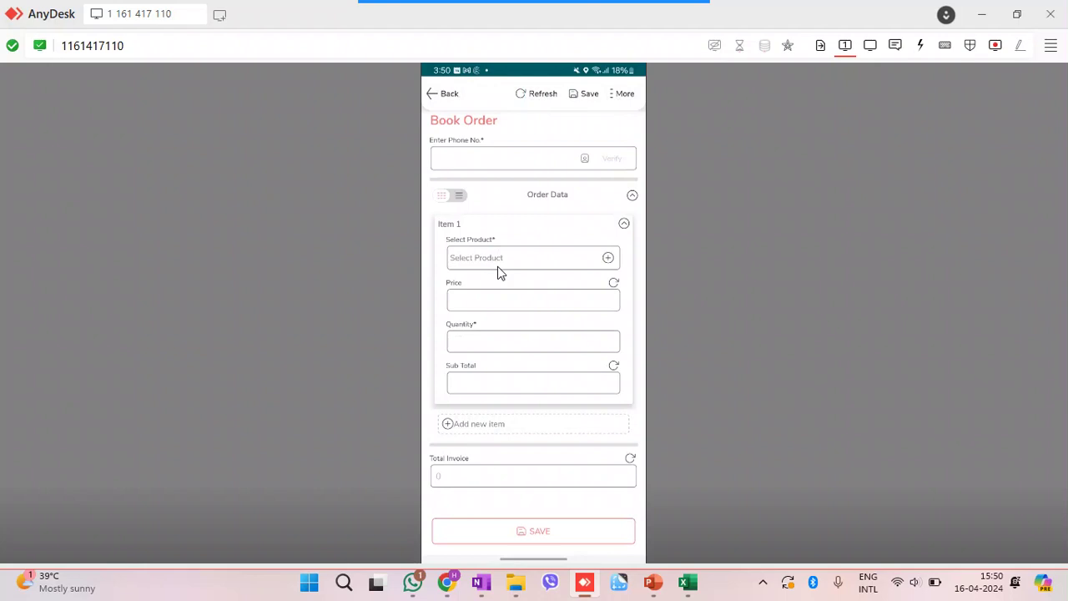
Add Product A quantity 5 and Product C quantity 10, for a 4000 total invoice
left_click(499, 265)
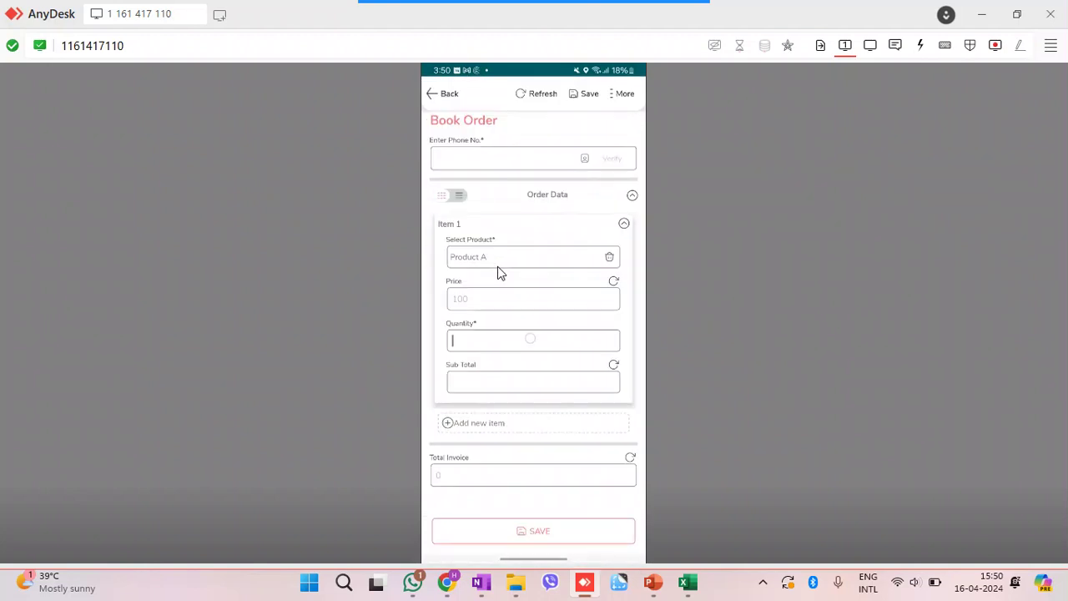
type("5")
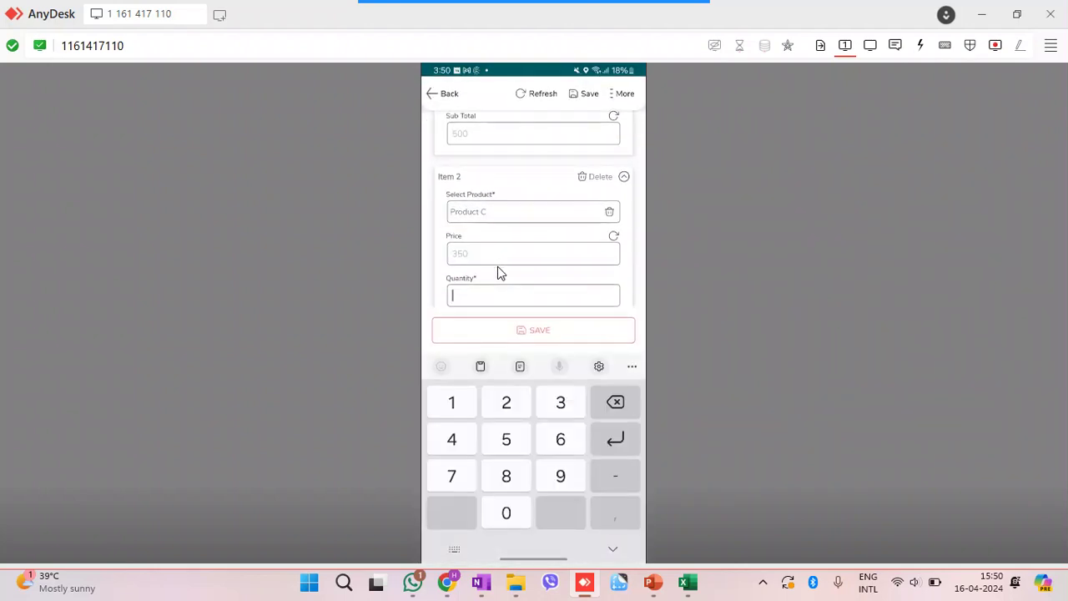
type("10")
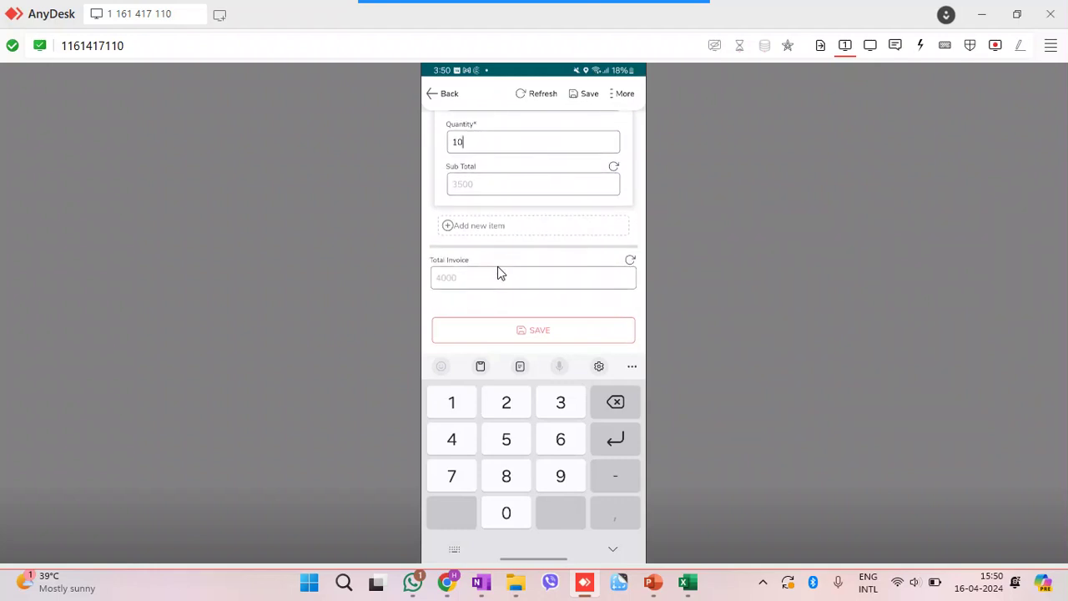
scroll(498, 266, "up", 5)
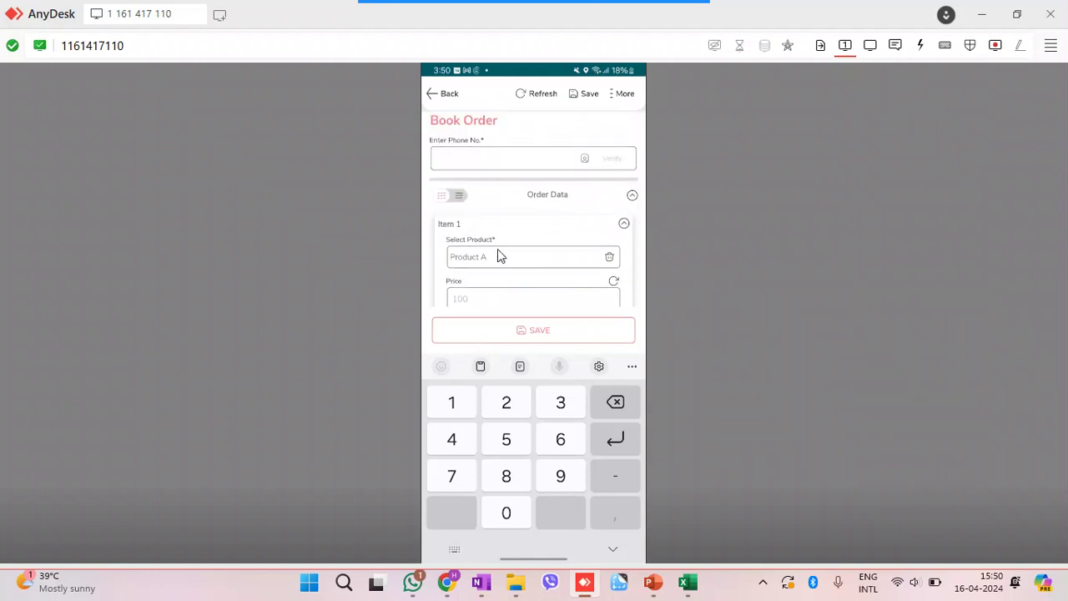
left_click(491, 166)
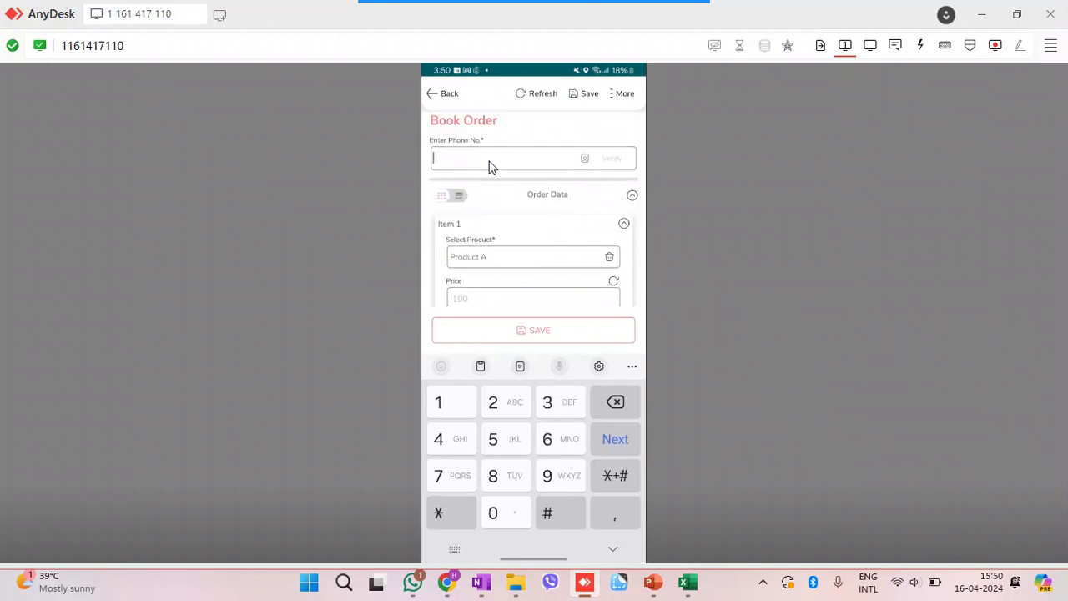
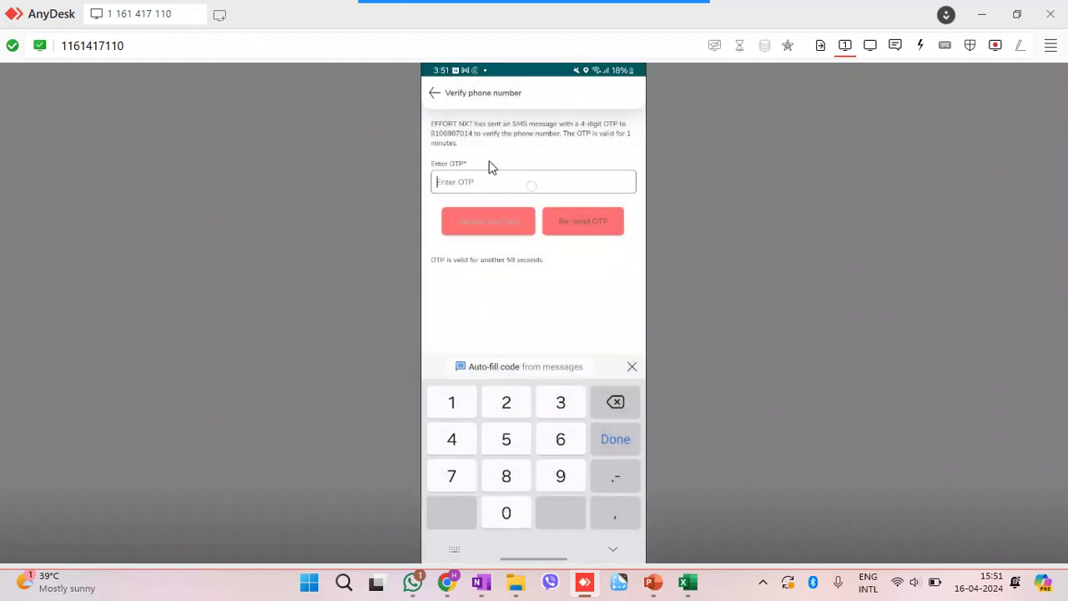
Enter the 4-digit OTP verification code for the customer's phone number
left_click(491, 169)
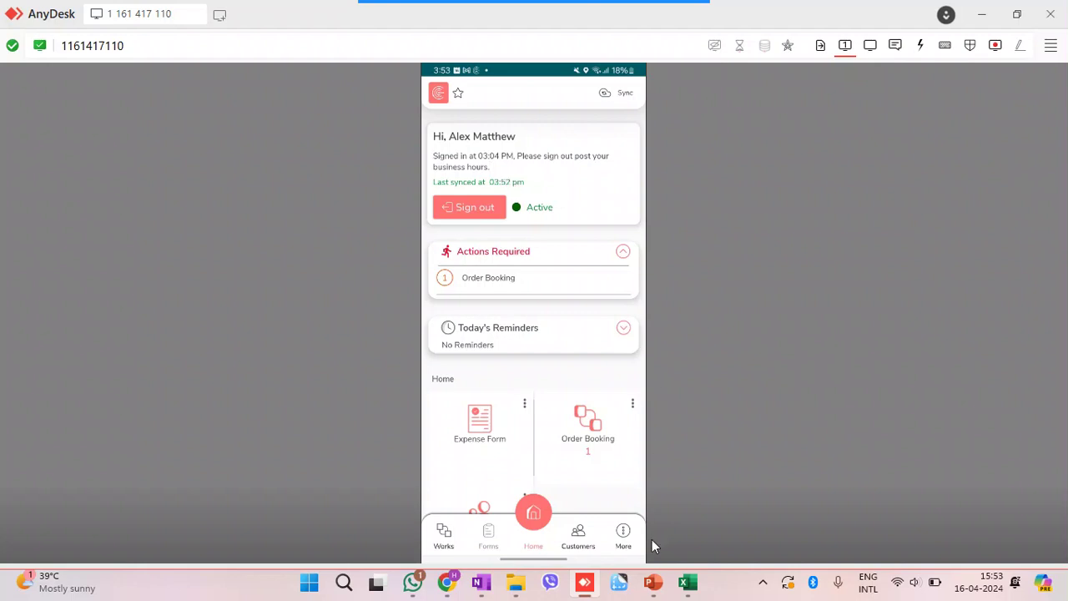
Bring PowerPoint back and deselect the SmartArt on the Enhancements slide
left_click(652, 580)
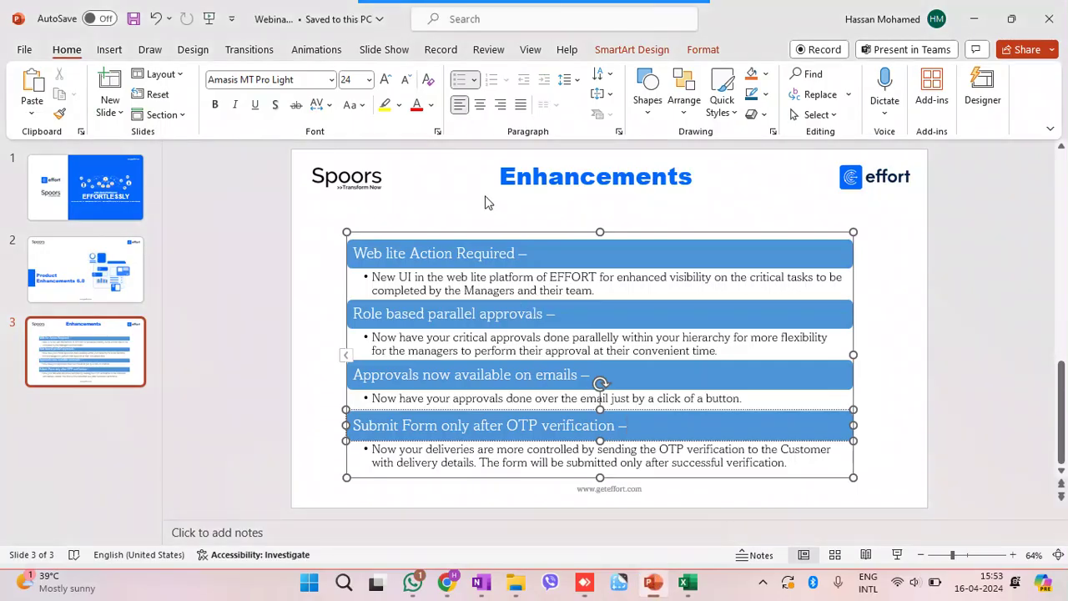
left_click(479, 207)
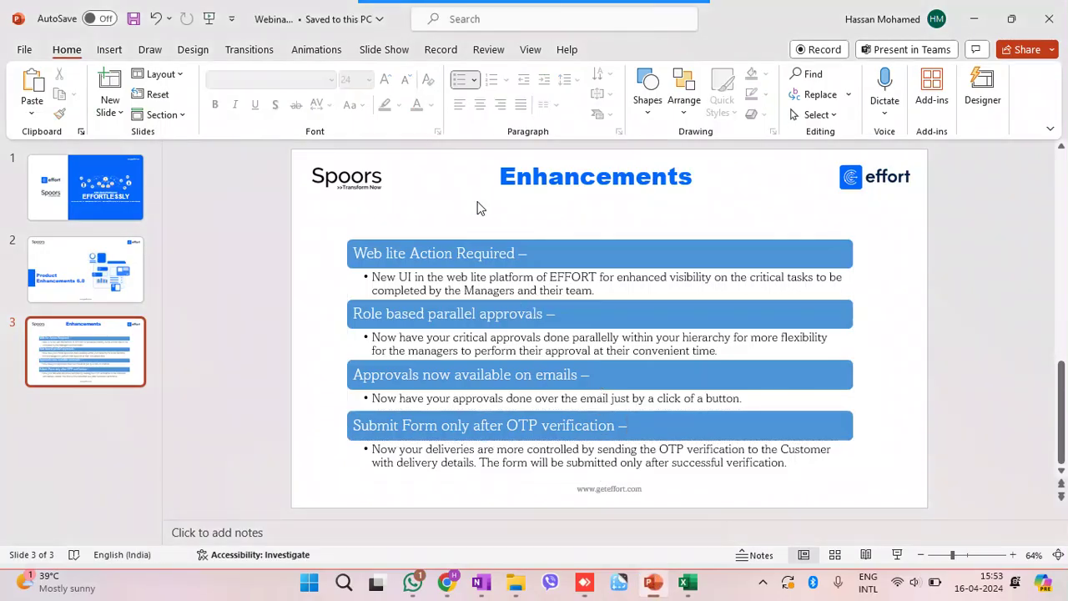